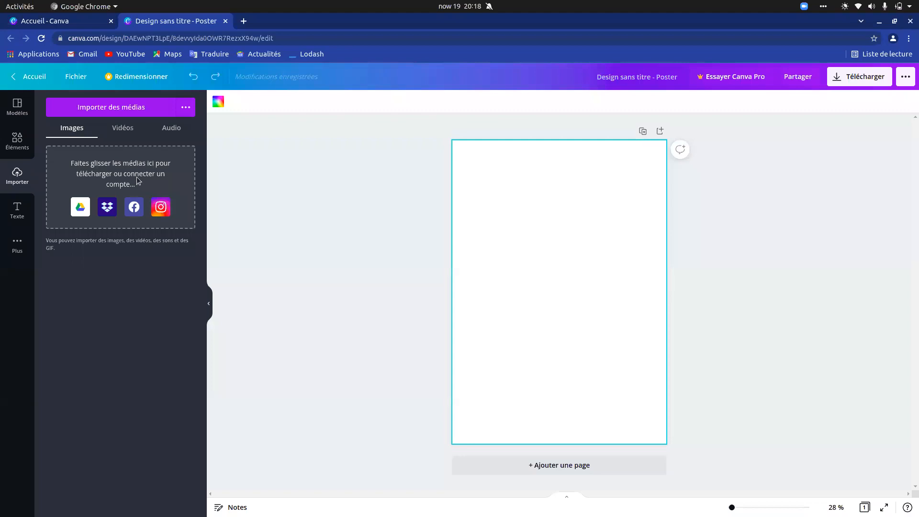
# Import logo_uadb.png, fresque.jpeg, greenmindass.jpeg and climat.jpg from the Images/SenTuto/affiche/images folder into the design's media.
pyautogui.click(127, 108)
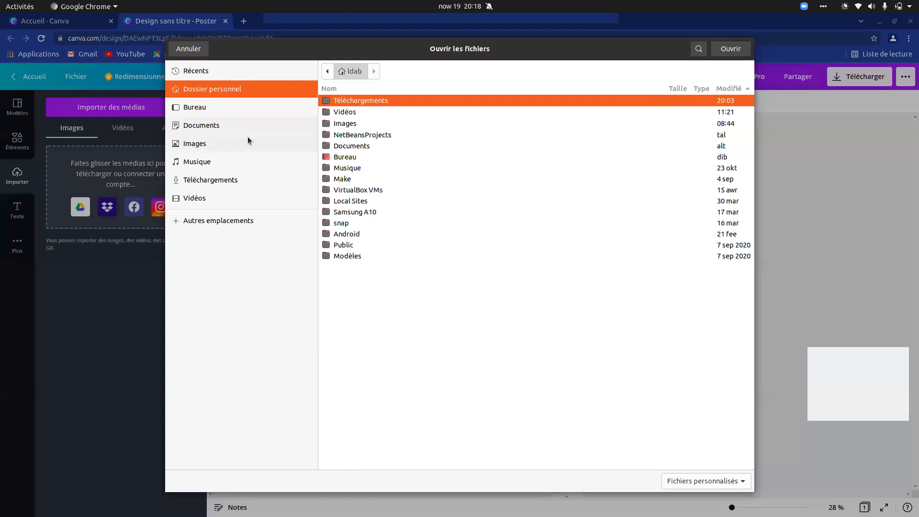
pyautogui.click(222, 144)
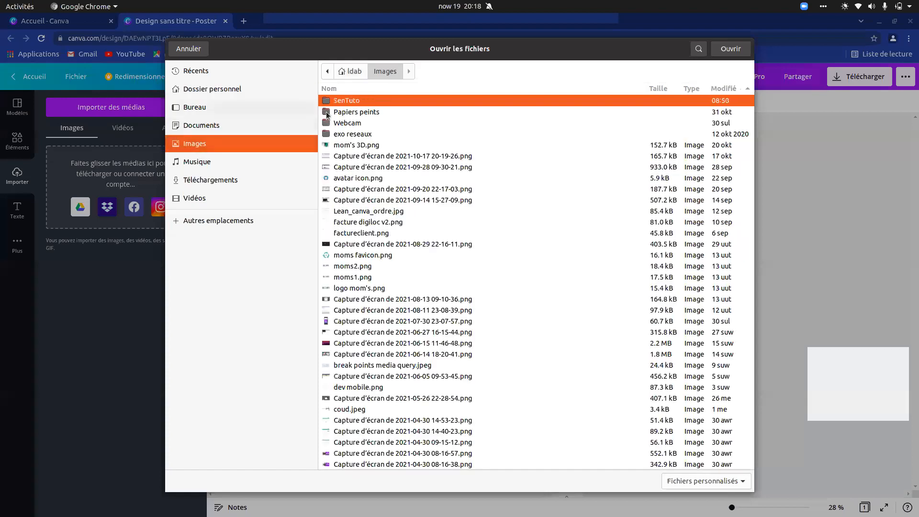
pyautogui.press('Return')
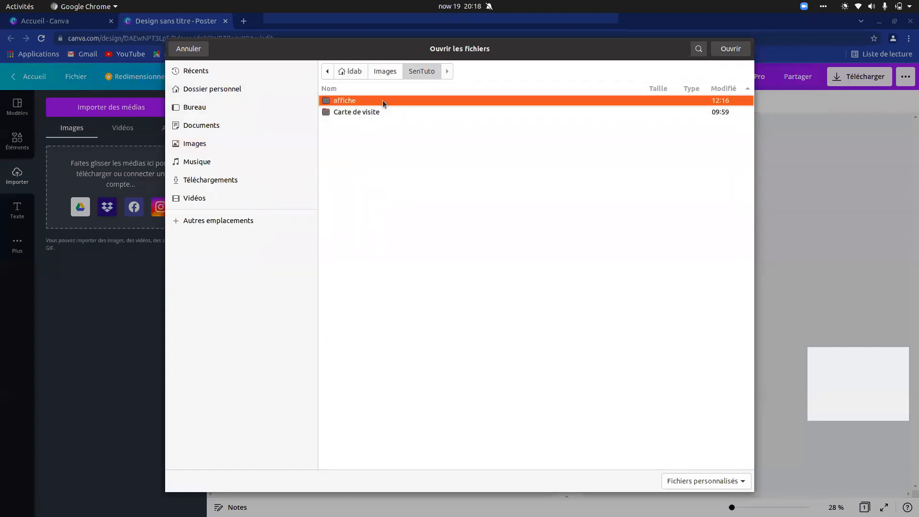
pyautogui.doubleClick(382, 100)
pyautogui.doubleClick(369, 101)
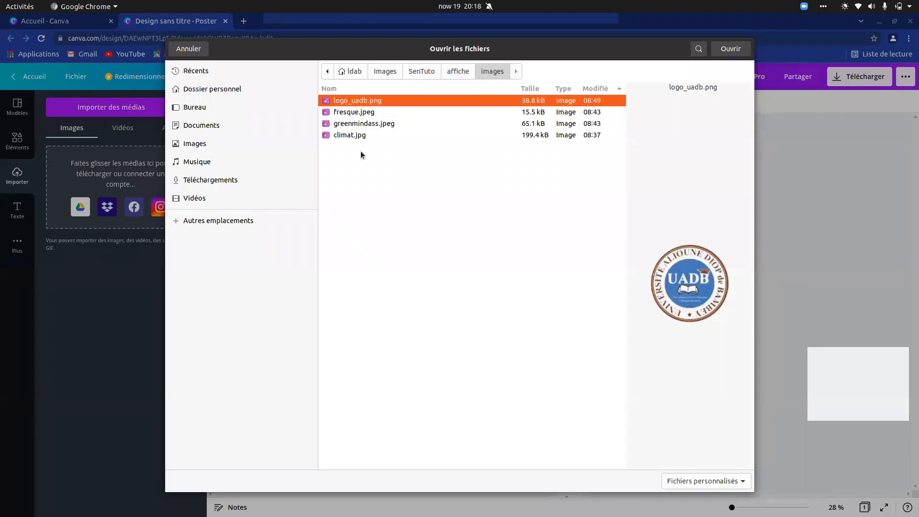
pyautogui.click(371, 113)
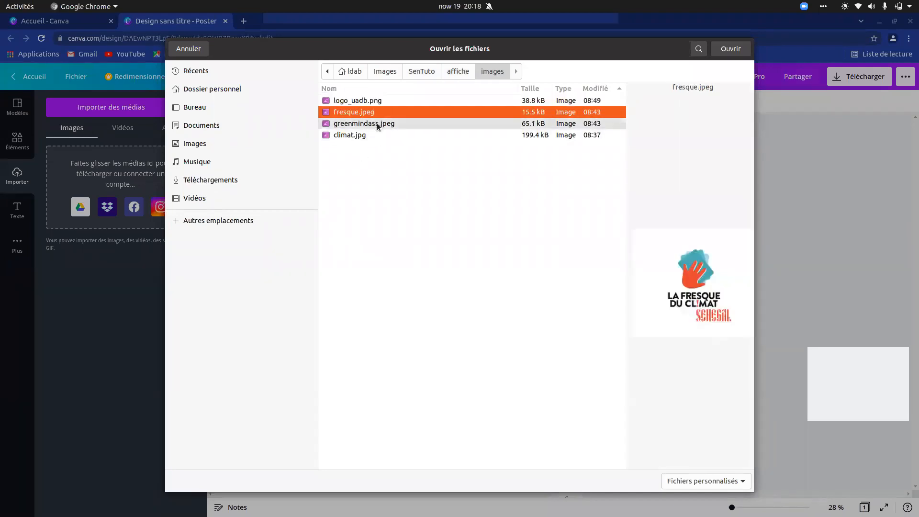
pyautogui.click(378, 123)
pyautogui.click(360, 137)
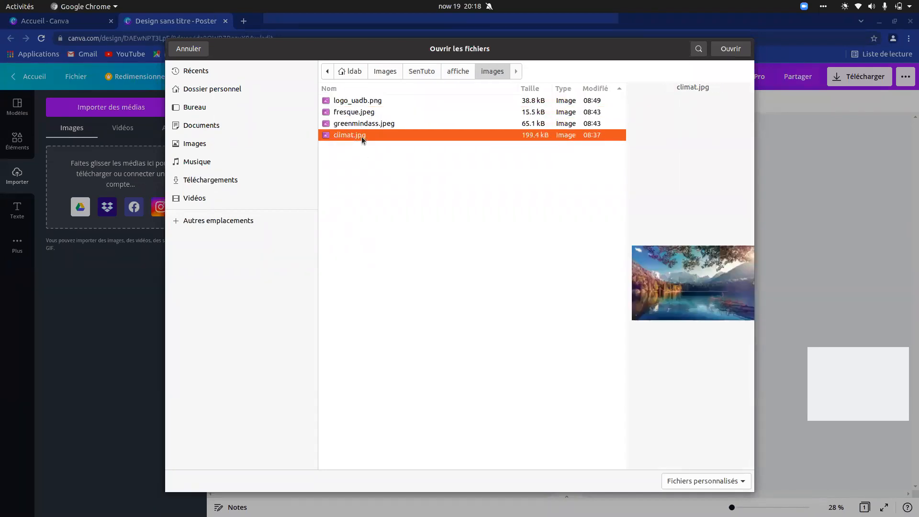
pyautogui.keyDown('shift'); pyautogui.click(380, 102); pyautogui.keyUp('shift')
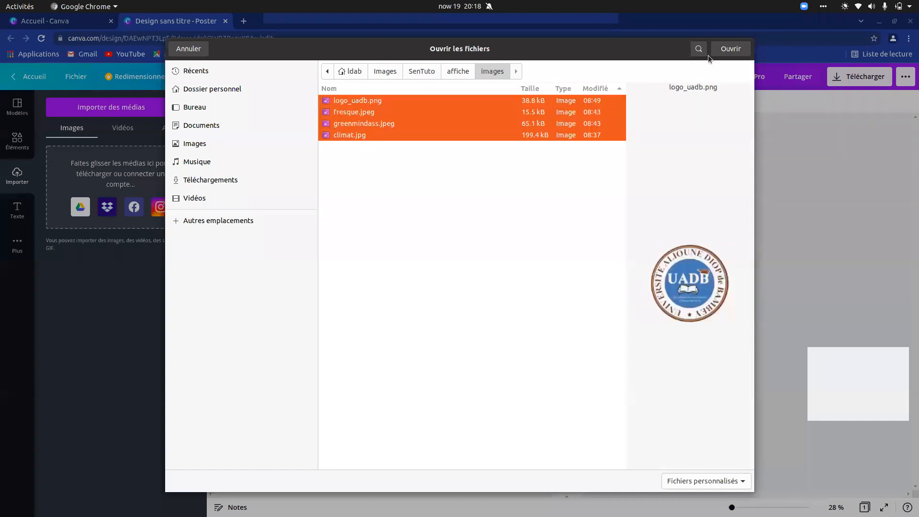
pyautogui.click(733, 48)
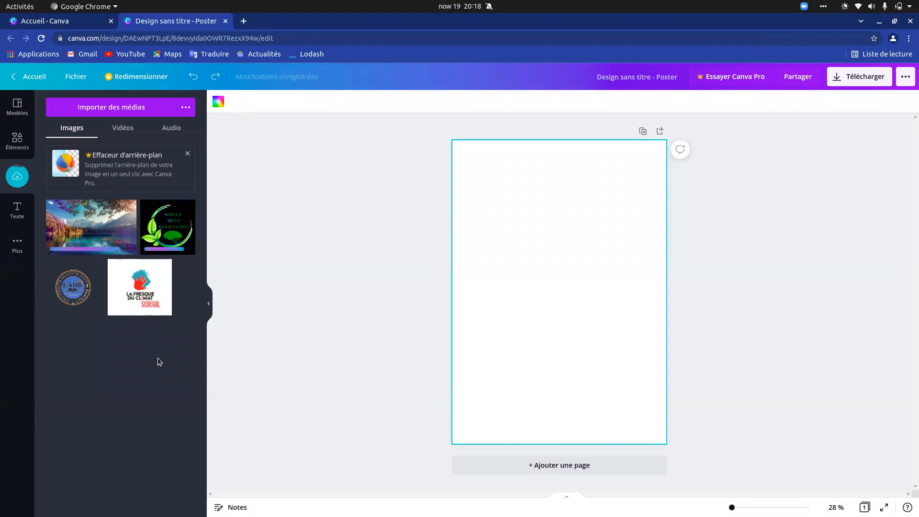
# Following the reference poster PDF, place the lake landscape photo on the blank page and stretch it to cover the whole page.
pyautogui.hotkey('alt', 'Tab')
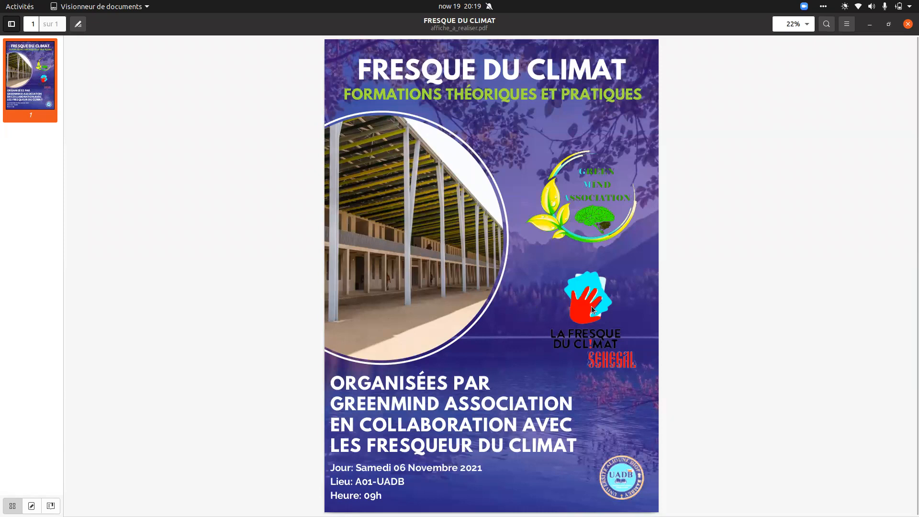
pyautogui.hotkey('alt', 'Tab')
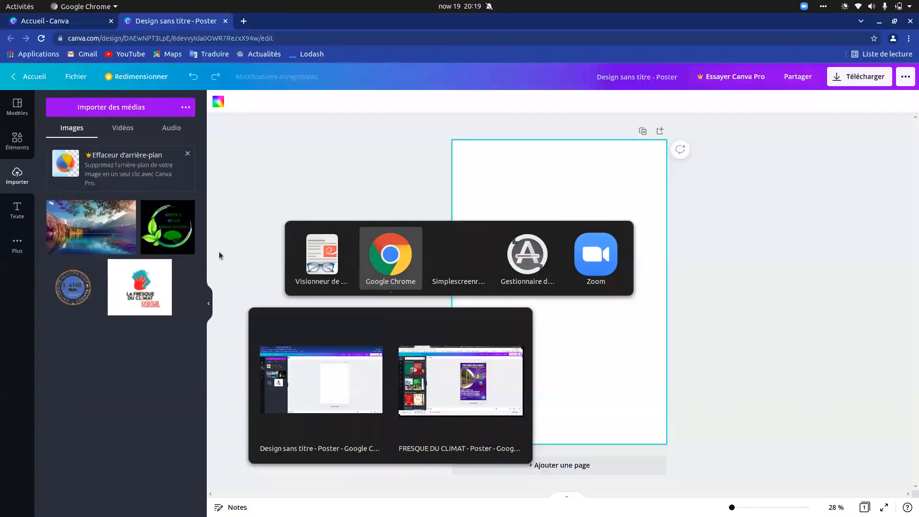
pyautogui.click(96, 235)
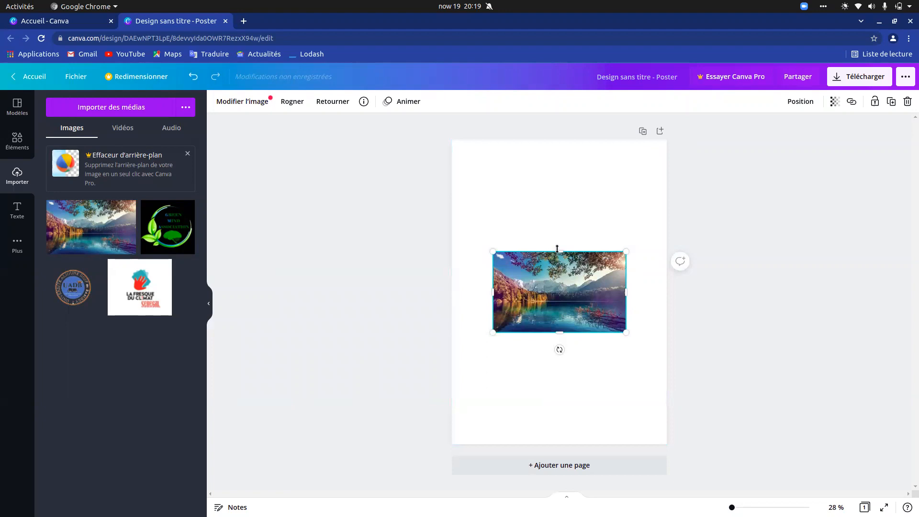
pyautogui.moveTo(545, 135); pyautogui.dragTo(559, 136)
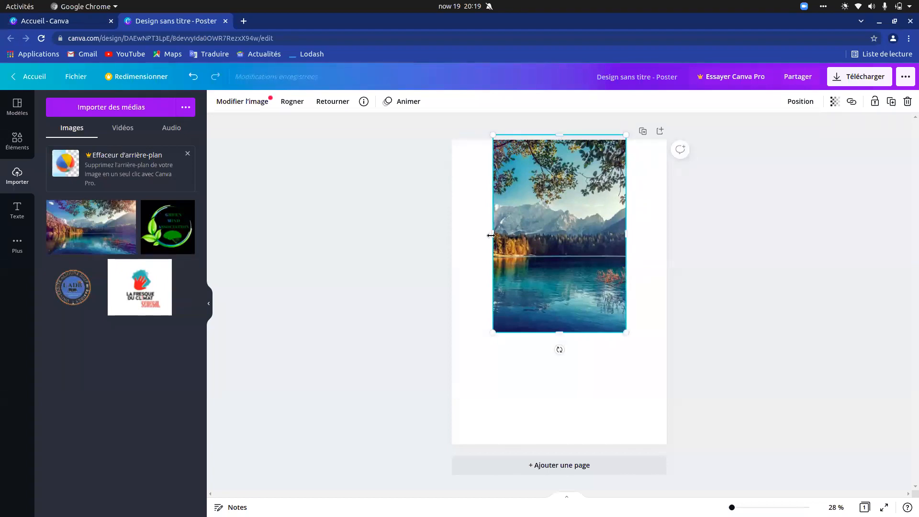
pyautogui.moveTo(445, 239); pyautogui.dragTo(445, 239)
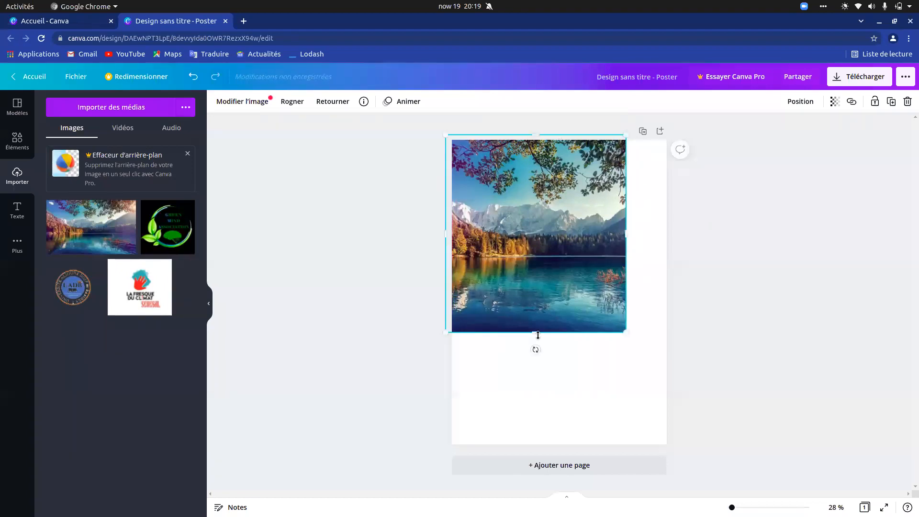
pyautogui.moveTo(548, 440); pyautogui.dragTo(536, 463)
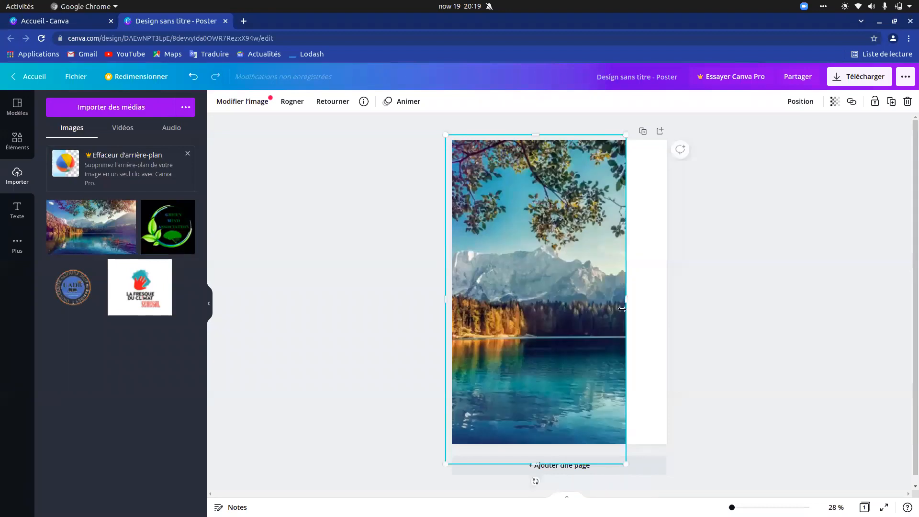
pyautogui.moveTo(626, 300); pyautogui.dragTo(682, 299)
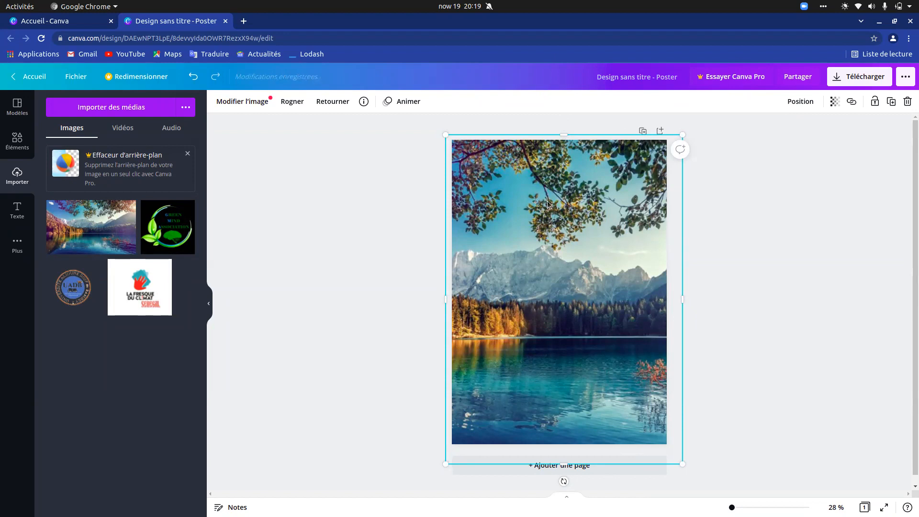
pyautogui.hotkey('ctrl', 'z')
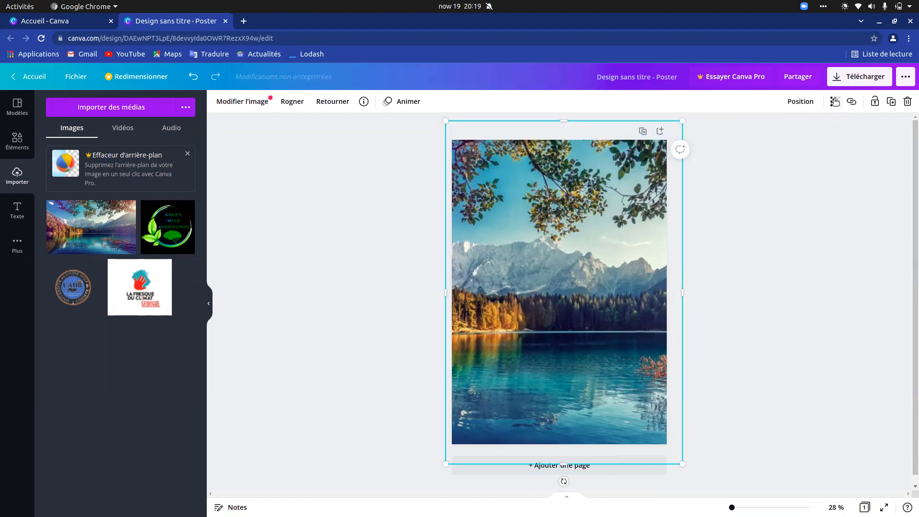
# Set the landscape photo's transparency to 40, using the reference poster PDF for comparison.
pyautogui.click(834, 102)
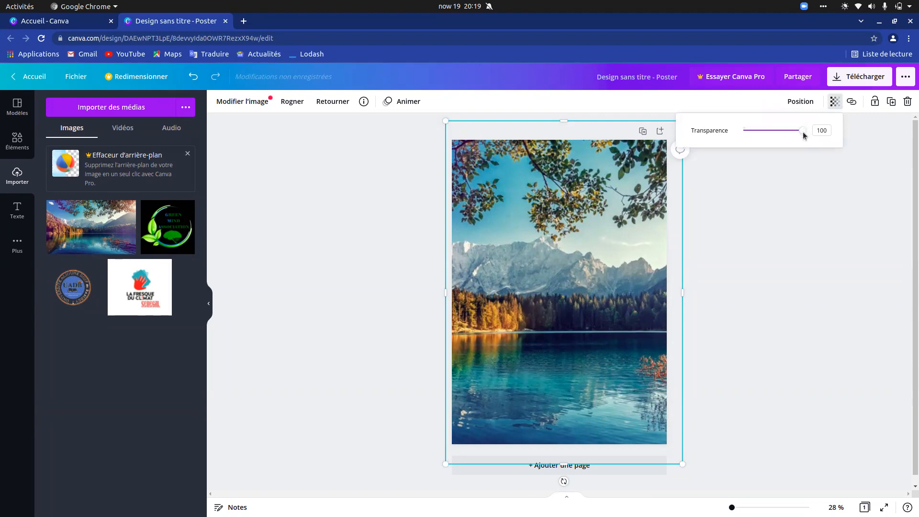
pyautogui.hotkey('alt', 'Tab')
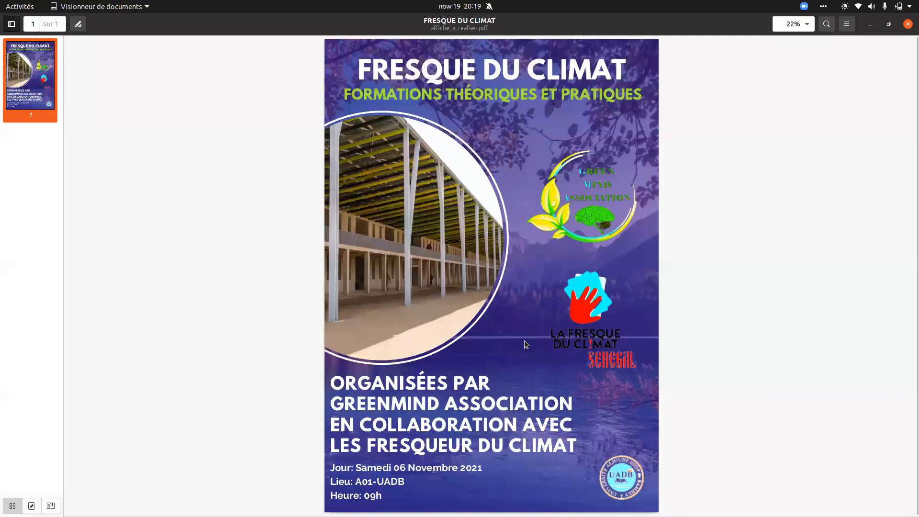
pyautogui.hotkey('alt', 'Tab')
pyautogui.moveTo(800, 132); pyautogui.dragTo(767, 139)
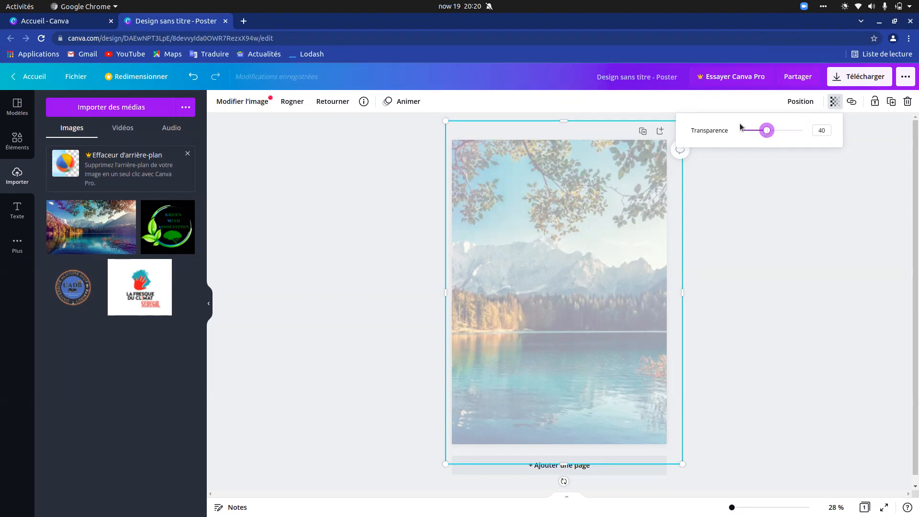
pyautogui.click(601, 200)
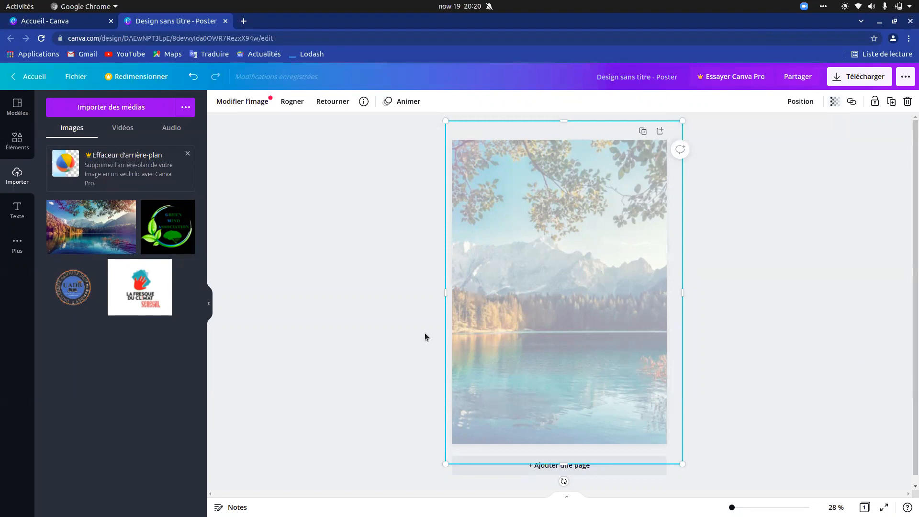
# Compare the faded photo with the reference poster, reselect it as the page background and check its transparency setting.
pyautogui.hotkey('alt', 'Tab')
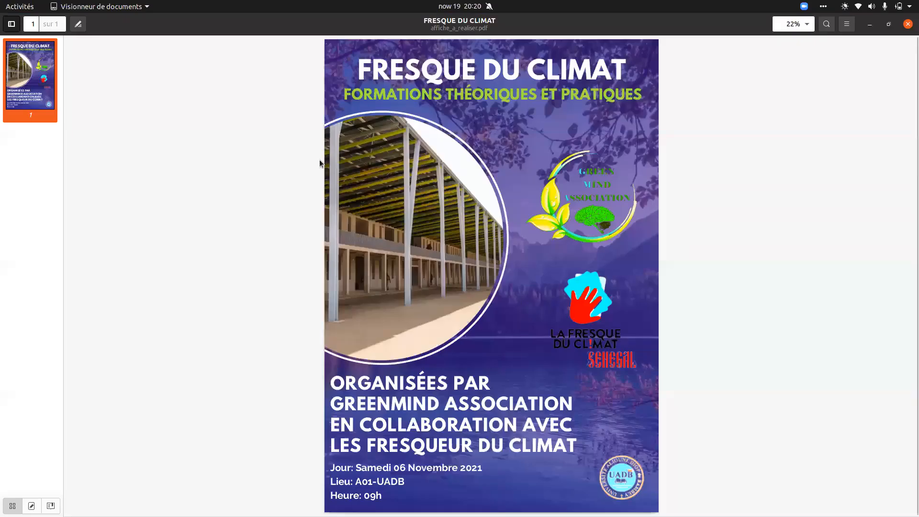
pyautogui.hotkey('alt', 'Tab')
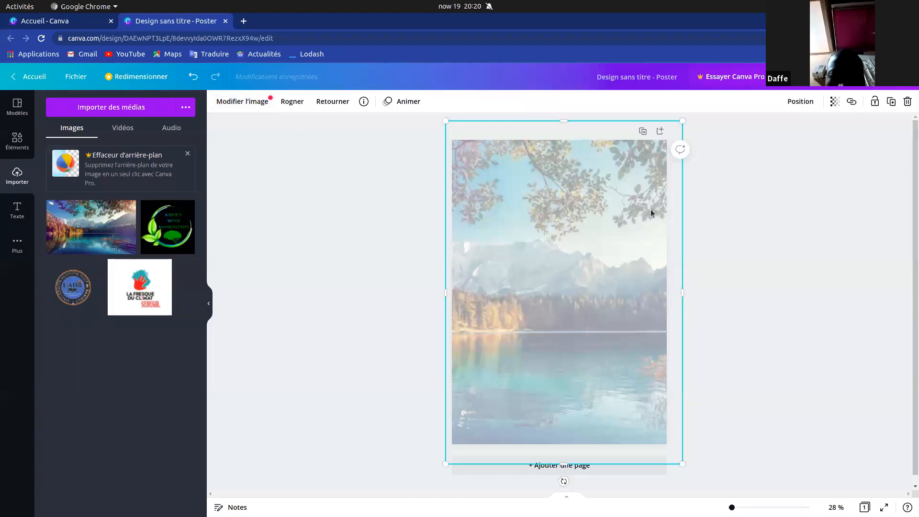
pyautogui.click(670, 217)
pyautogui.click(557, 240)
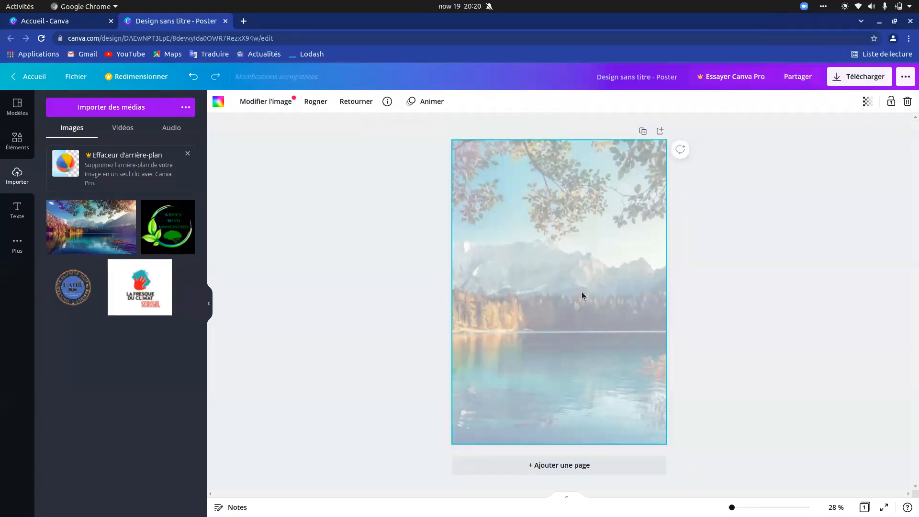
pyautogui.click(868, 101)
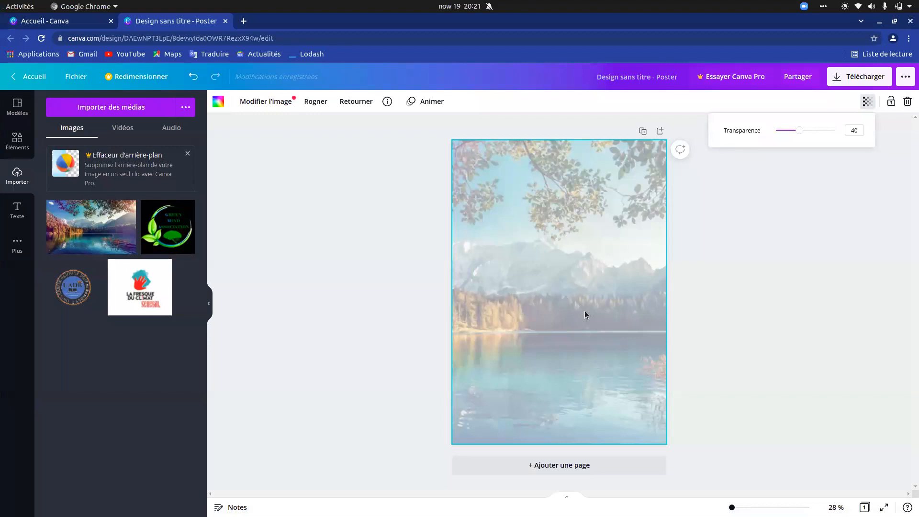
pyautogui.click(867, 104)
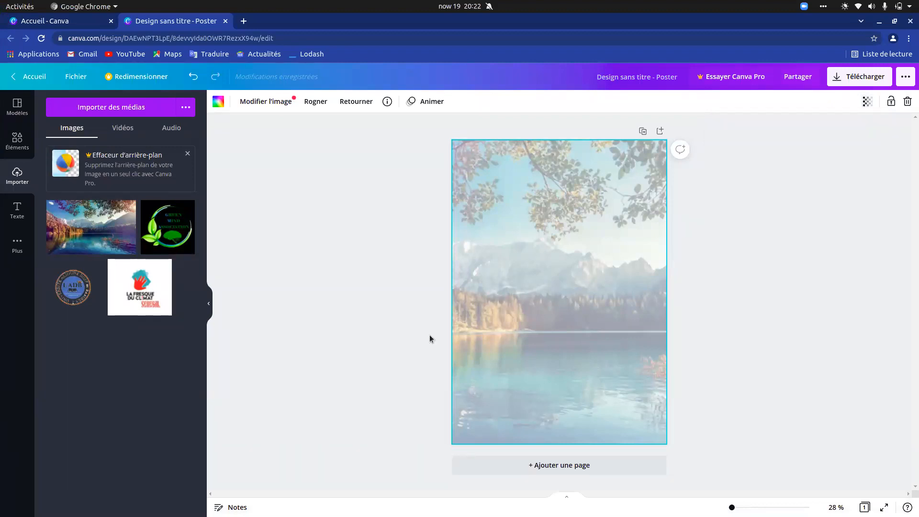
# Open the page background's colour choices, switch to the file manager and open readme.txt from Images/SenTuto/affiche.
pyautogui.click(219, 101)
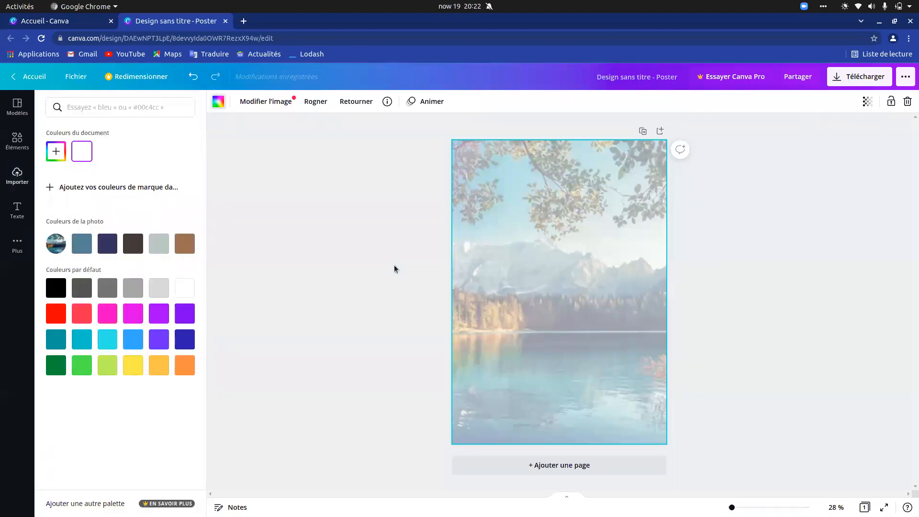
pyautogui.hotkey('alt', 'Tab')
pyautogui.hotkey('alt', 'Tab')
pyautogui.hotkey('alt', 'Tab')
pyautogui.hotkey('alt', 'Tab')
pyautogui.hotkey('alt', 'Tab')
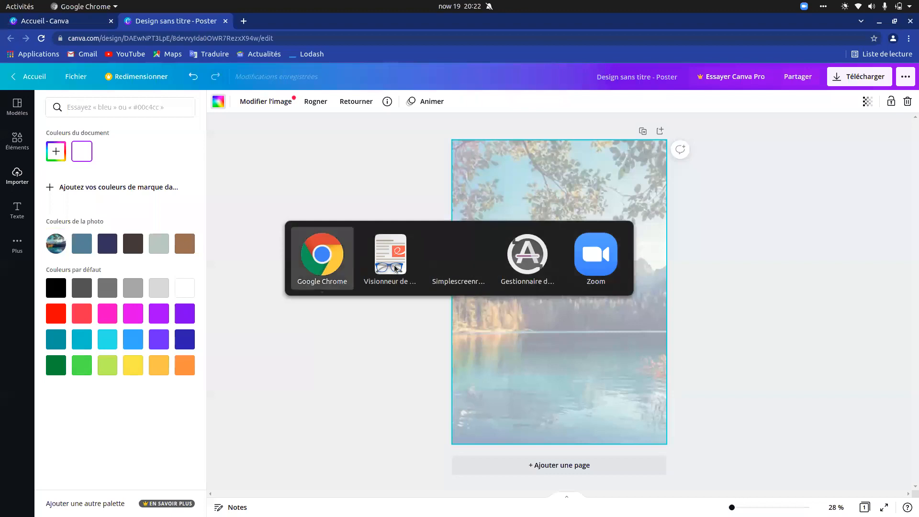
pyautogui.moveTo(293, 516)
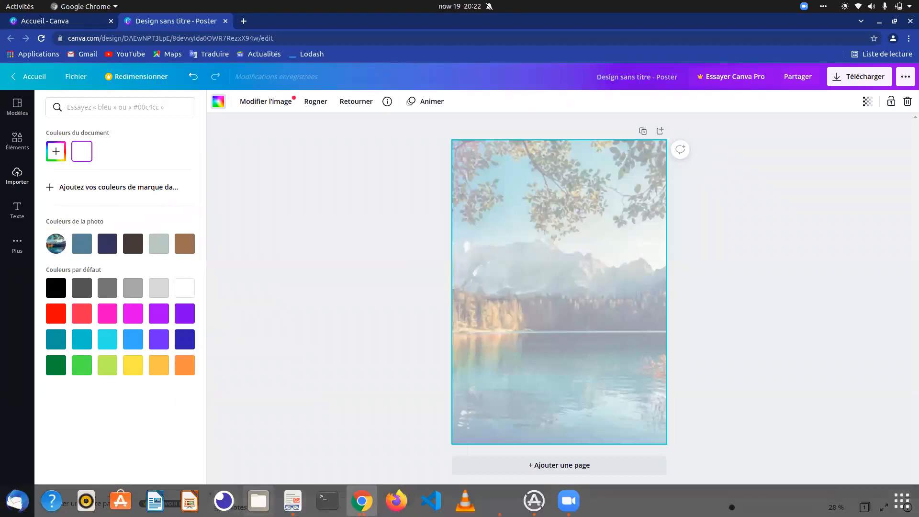
pyautogui.click(258, 500)
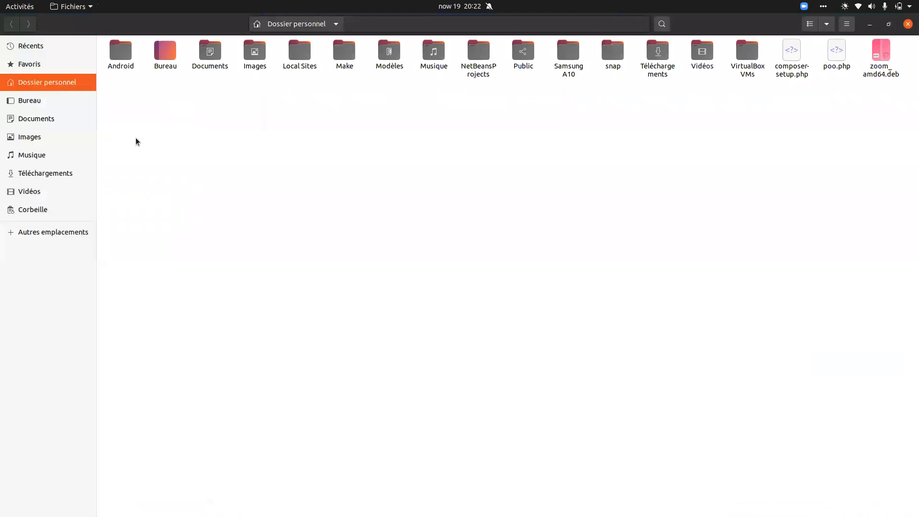
pyautogui.click(61, 138)
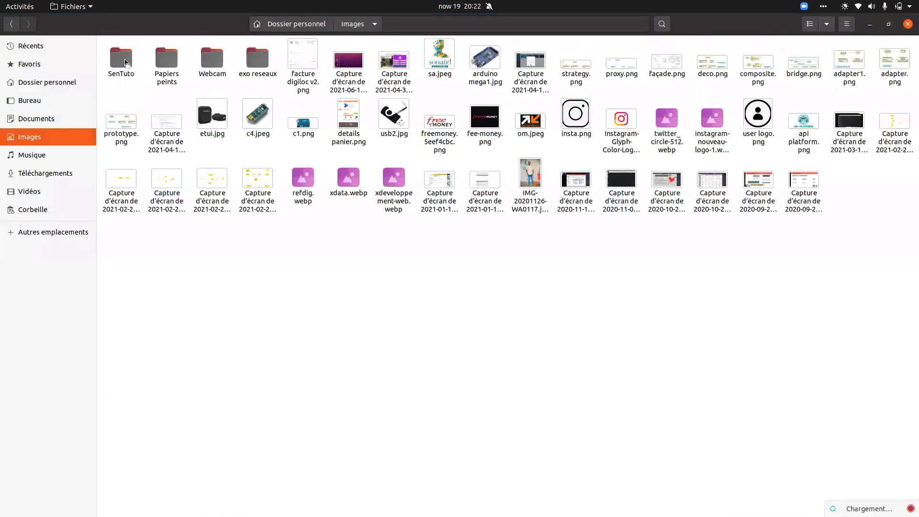
pyautogui.click(126, 62)
pyautogui.doubleClick(125, 61)
pyautogui.doubleClick(125, 61)
pyautogui.doubleClick(125, 61)
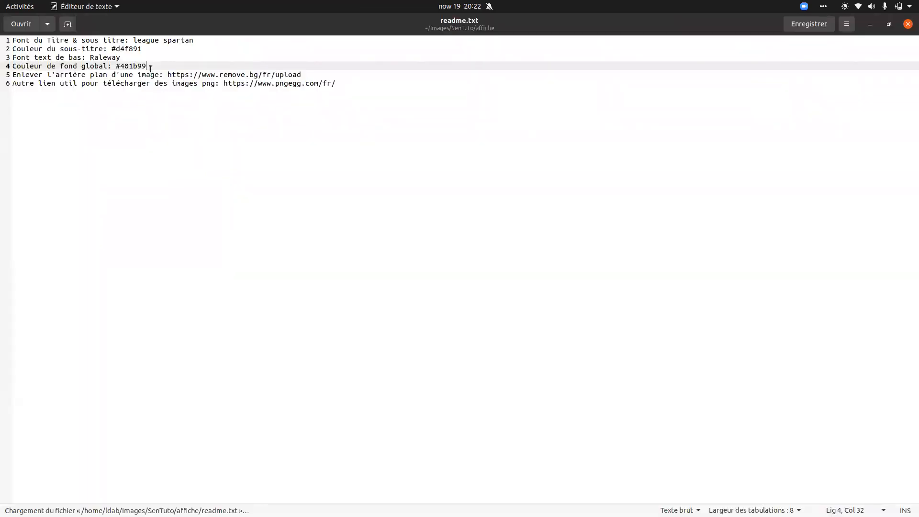
# Copy the global background colour code #401b99 from readme.txt and switch back to the Canva poster.
pyautogui.keyDown('shift'); pyautogui.click(116, 65); pyautogui.keyUp('shift')
pyautogui.hotkey('ctrl', 'c')
pyautogui.hotkey('alt', 'Tab')
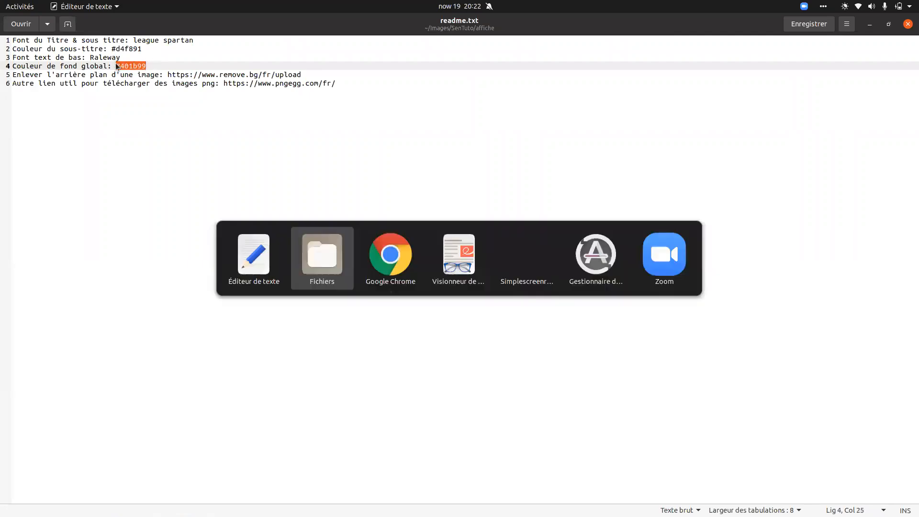
pyautogui.hotkey('alt', 'Tab')
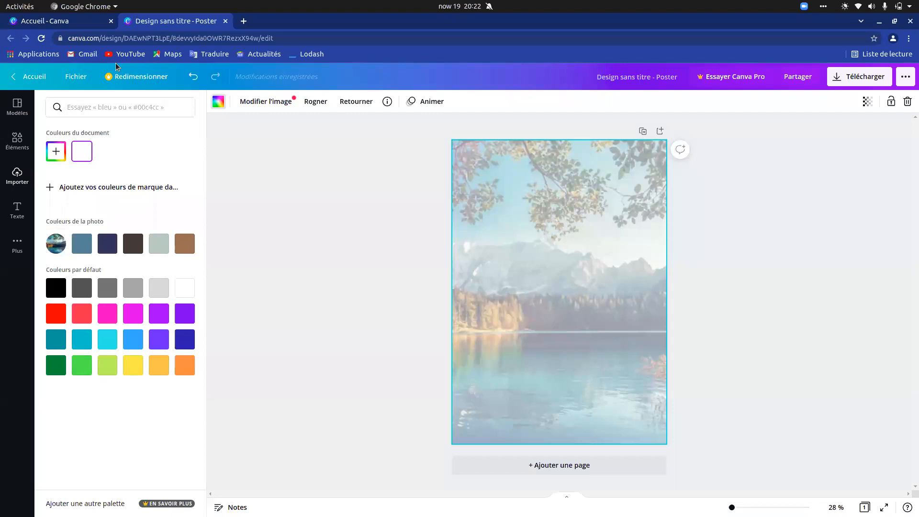
# Examine the background colour of the reference poster in the document viewer and return to Canva.
pyautogui.hotkey('alt', 'Tab')
pyautogui.hotkey('alt', 'Tab')
pyautogui.hotkey('alt', 'Tab')
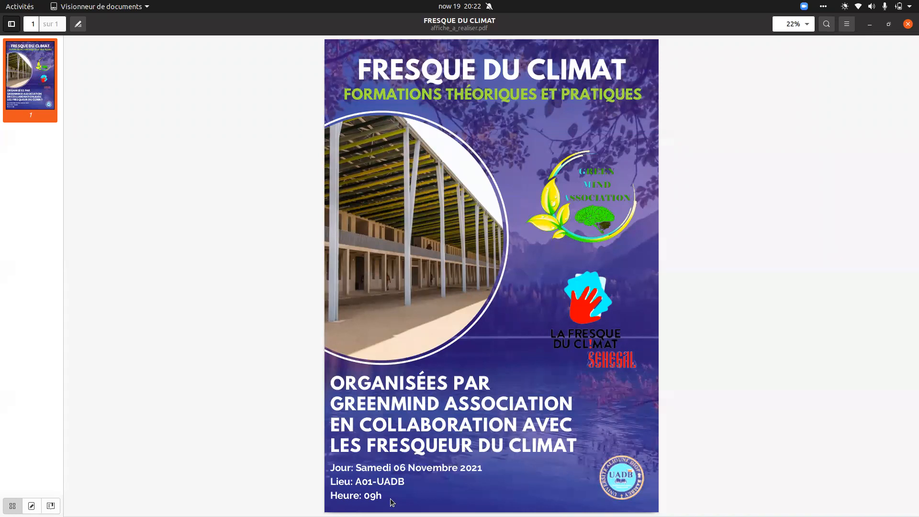
pyautogui.hotkey('alt', 'Tab')
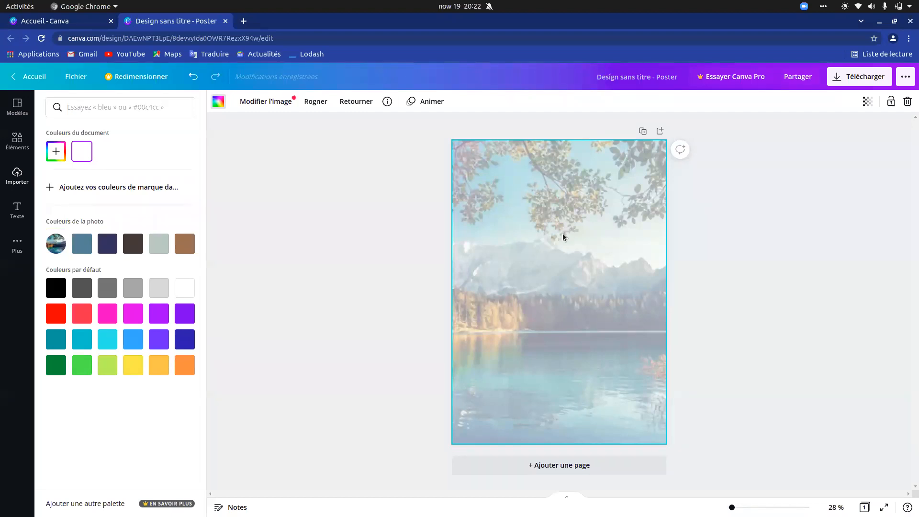
# Try the dark blue default colour as the tint behind the poster's landscape background.
pyautogui.click(17, 176)
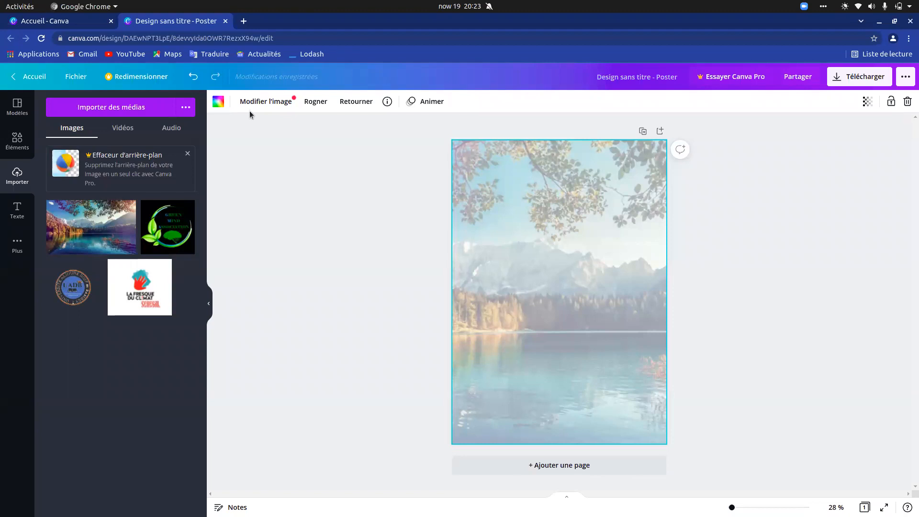
pyautogui.click(218, 102)
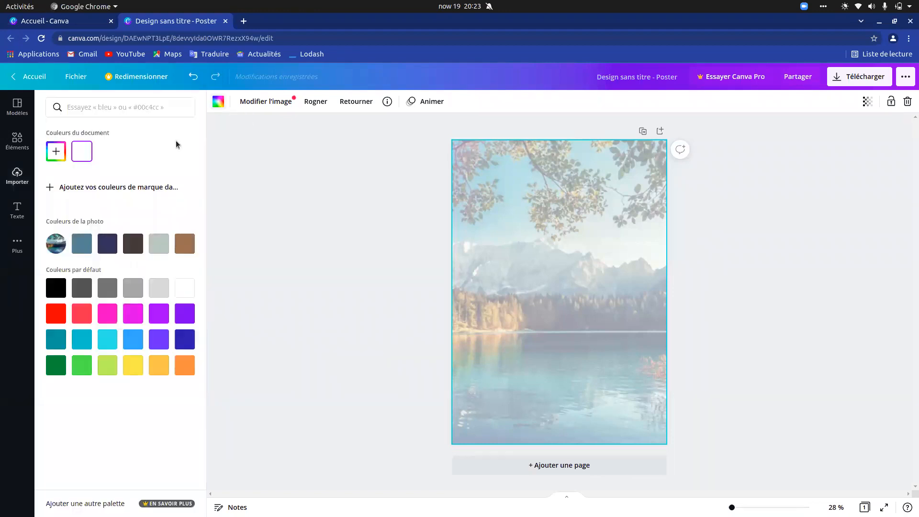
pyautogui.click(185, 338)
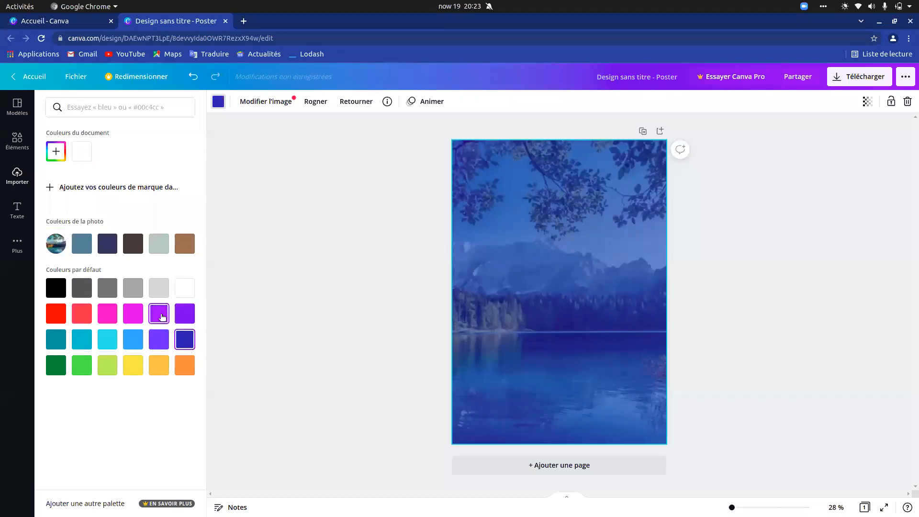
# Set the poster's background colour to #401b99, checking the code against readme.txt in the text editor.
pyautogui.click(152, 109)
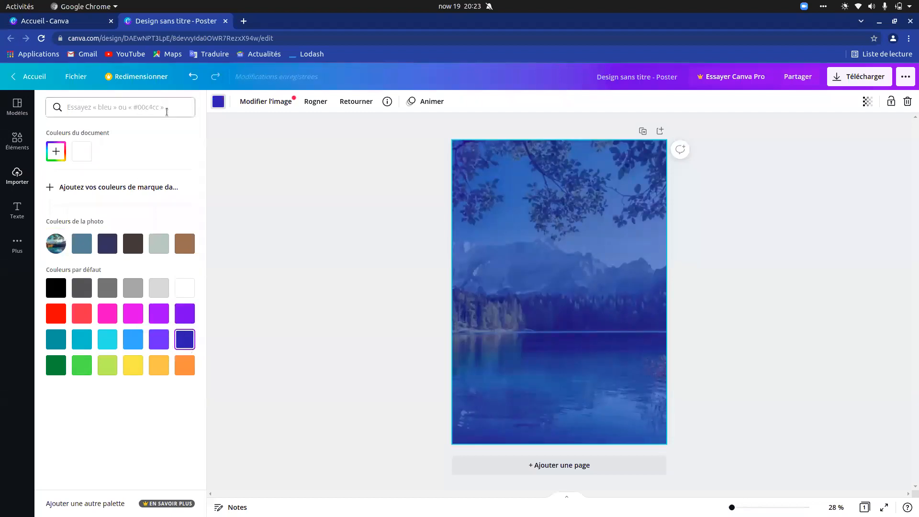
pyautogui.hotkey('ctrl', 'v')
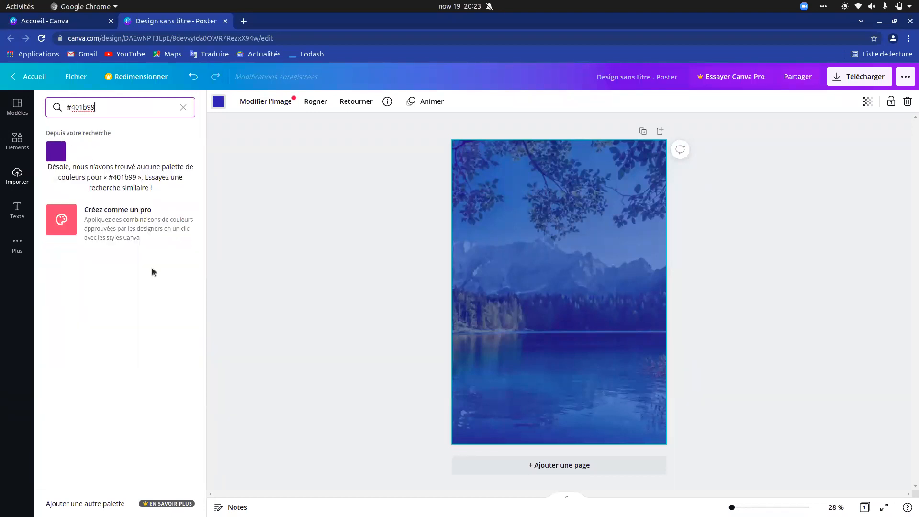
pyautogui.hotkey('alt', 'Tab')
pyautogui.hotkey('alt', 'Tab')
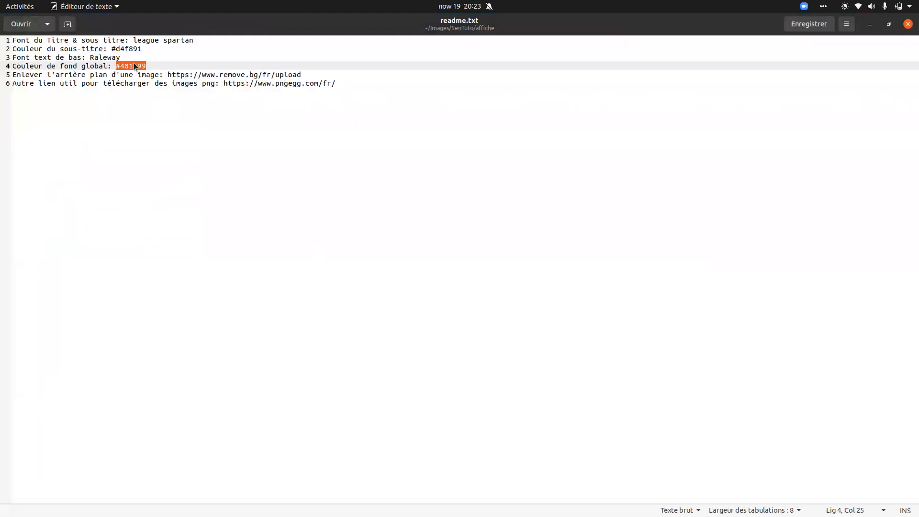
pyautogui.hotkey('alt', 'Tab')
pyautogui.doubleClick(95, 103)
pyautogui.click(56, 154)
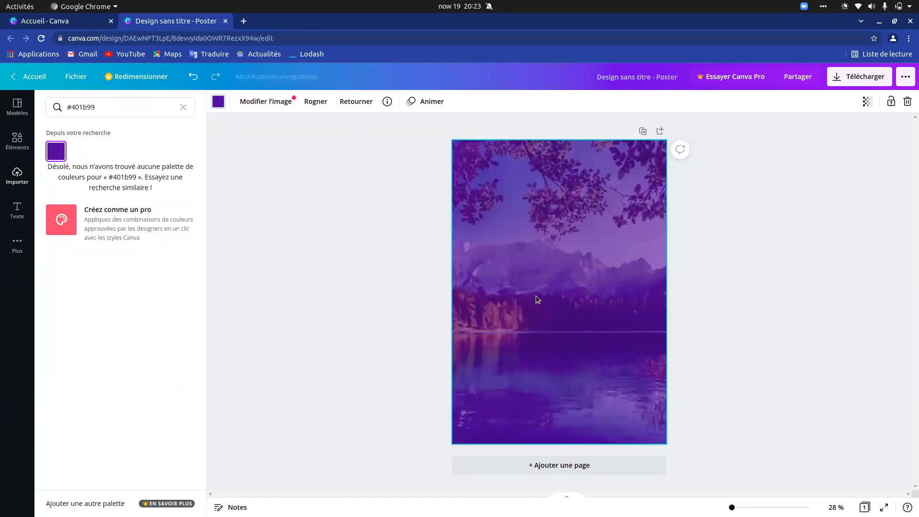
# Compare the tinted background with the reference poster in the document viewer and return to Canva.
pyautogui.click(23, 179)
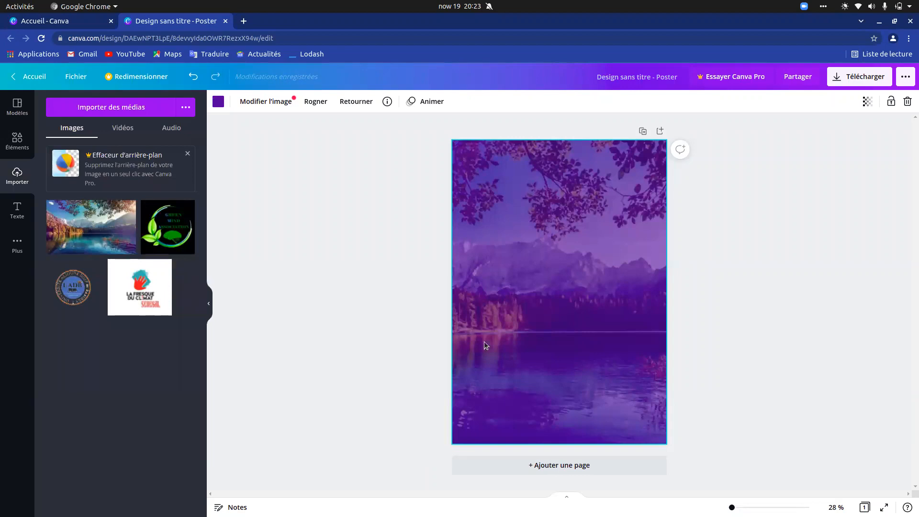
pyautogui.hotkey('alt', 'Tab')
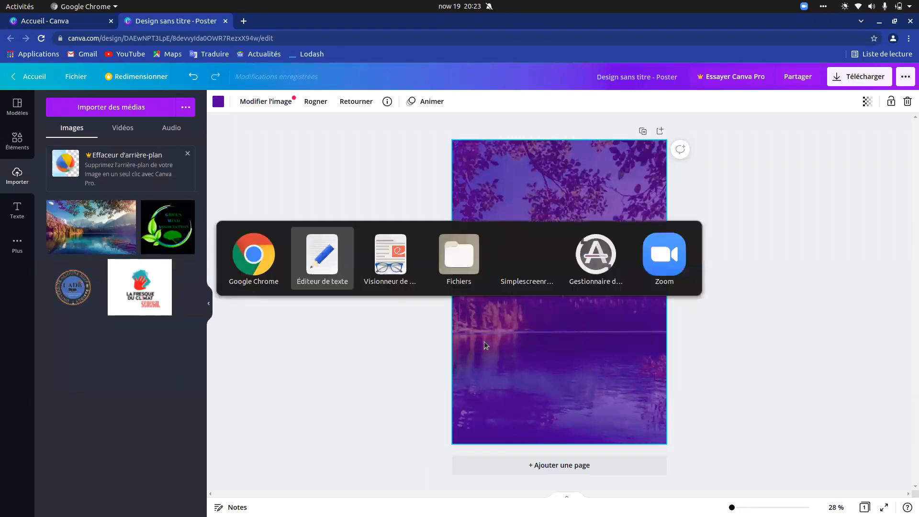
pyautogui.hotkey('alt', 'Tab')
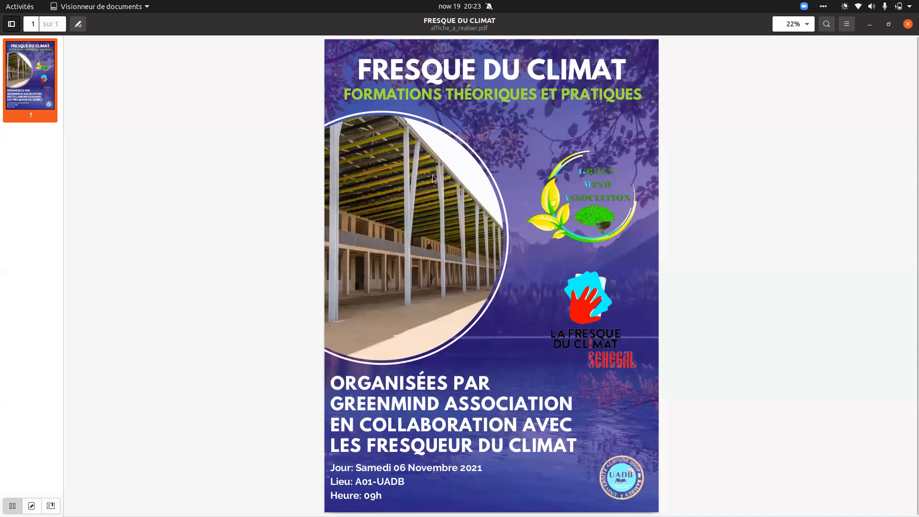
pyautogui.hotkey('alt', 'Tab')
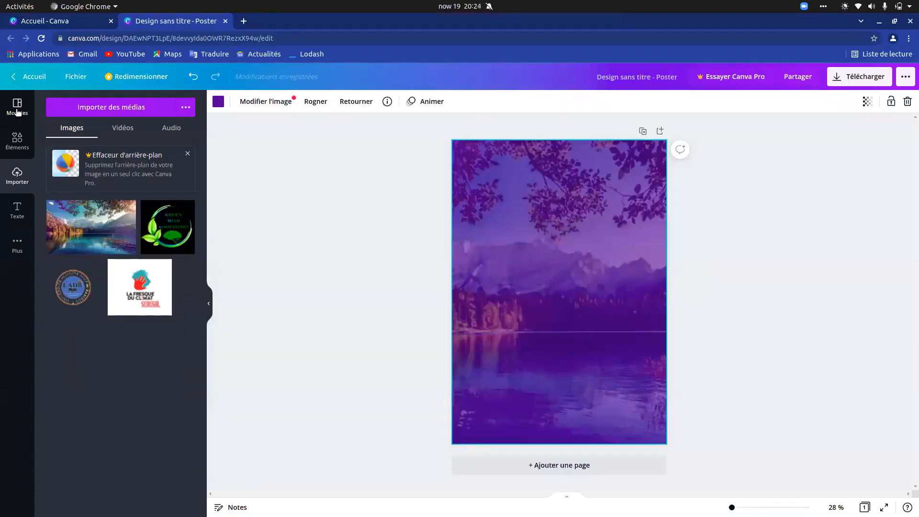
# Search the design elements for "cadre".
pyautogui.click(16, 108)
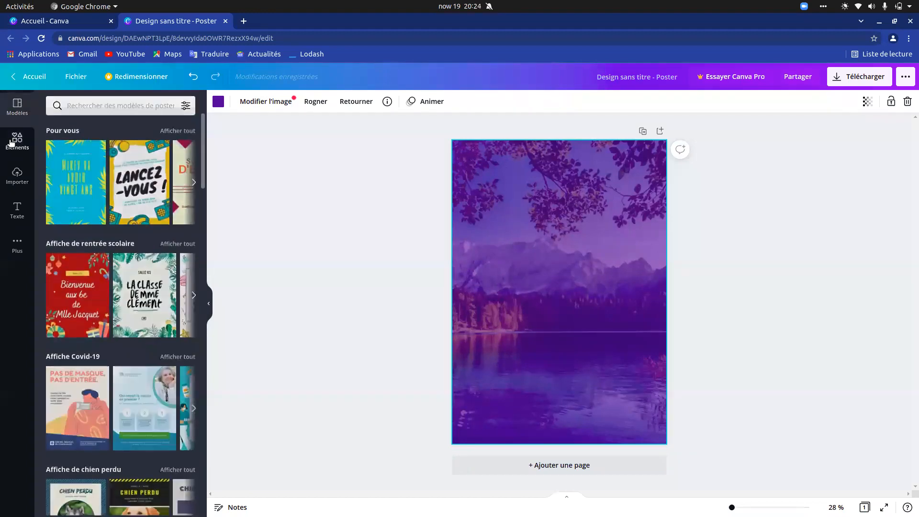
pyautogui.click(10, 143)
pyautogui.click(102, 108)
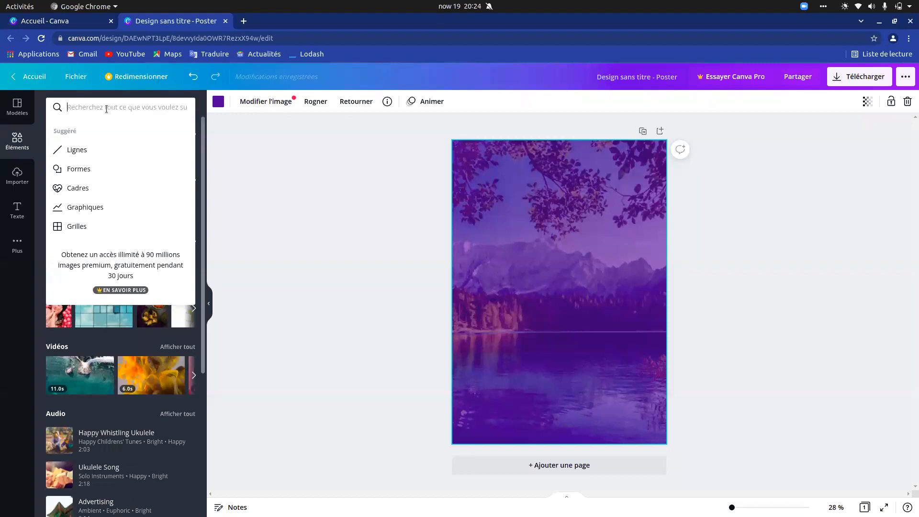
pyautogui.write('cade')
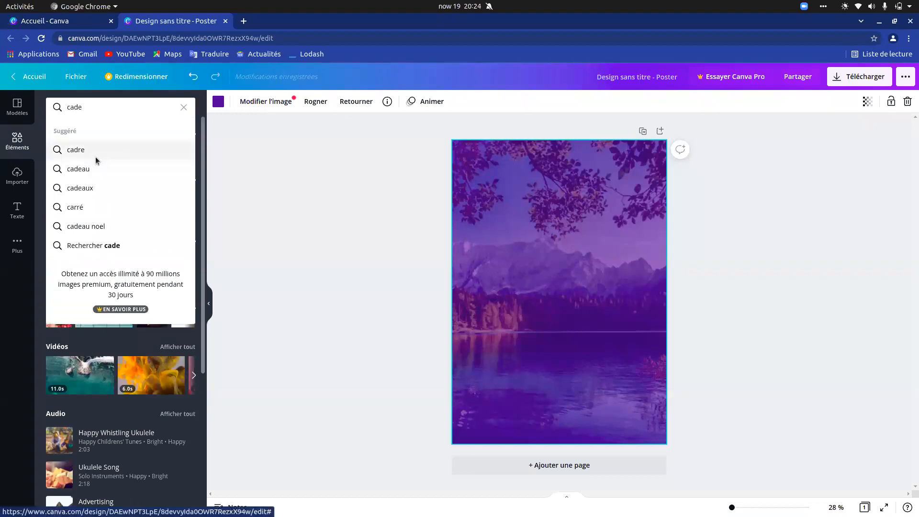
pyautogui.click(96, 157)
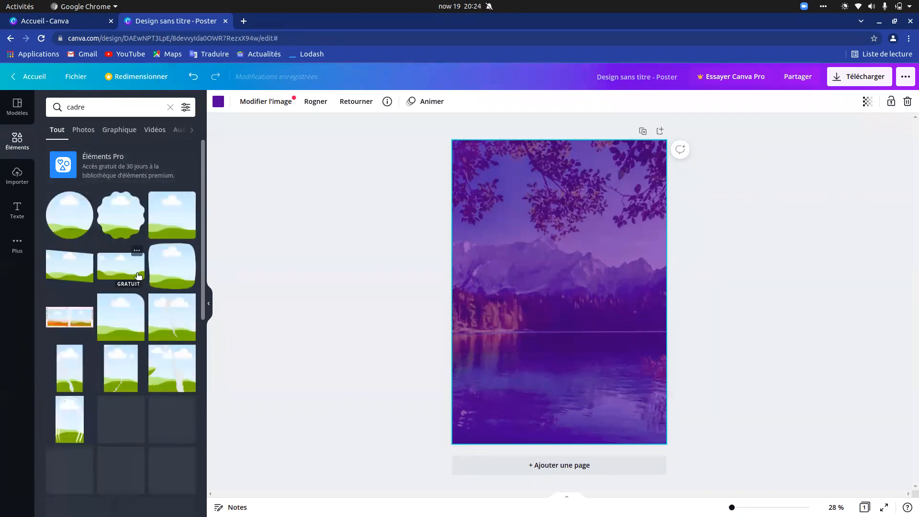
# Check the round photo in the reference poster, then add a circular frame that overhangs the page's left edge above mid-height.
pyautogui.hotkey('alt', 'Tab')
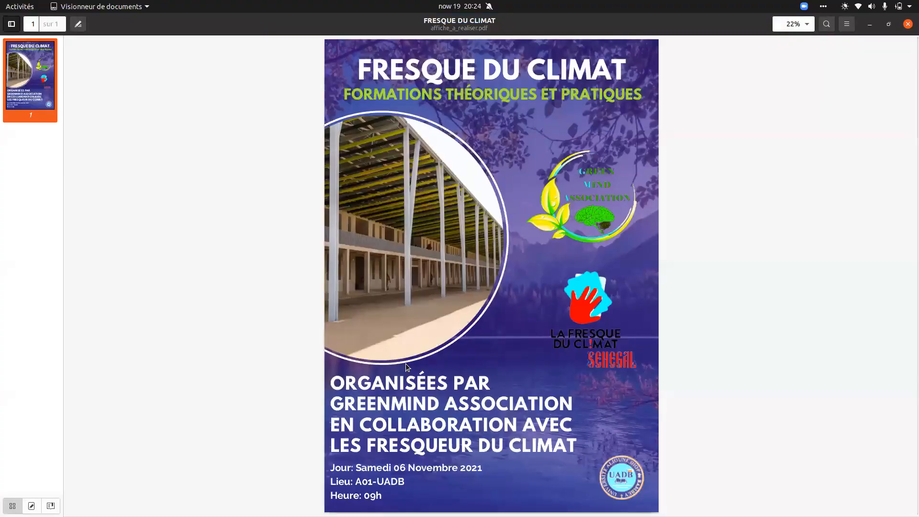
pyautogui.hotkey('alt', 'Tab')
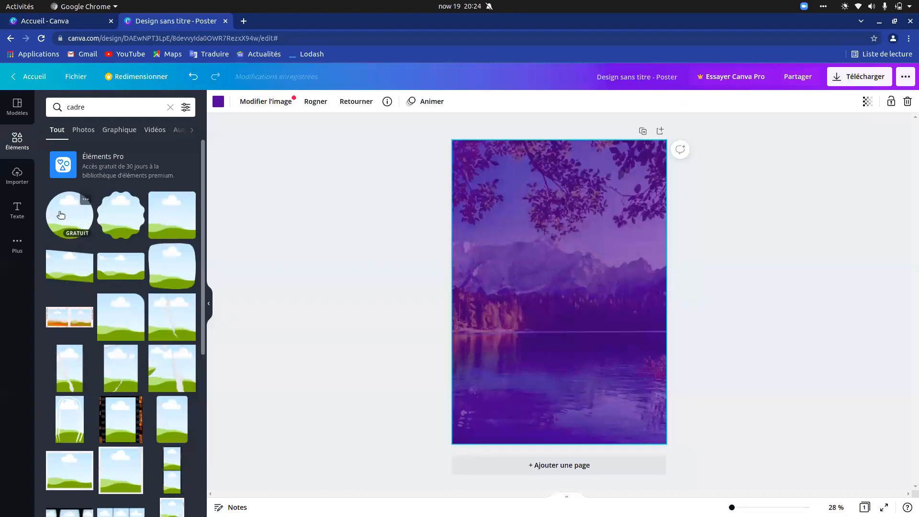
pyautogui.click(60, 214)
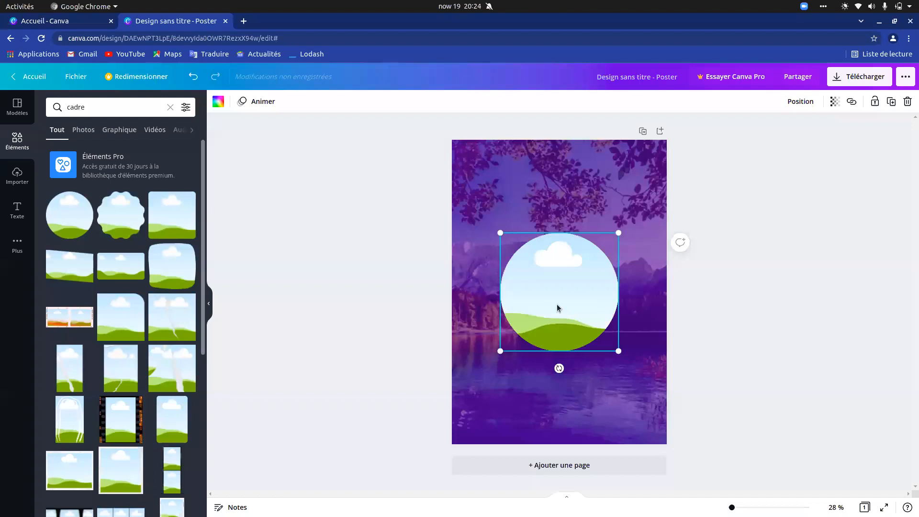
pyautogui.moveTo(544, 297); pyautogui.dragTo(468, 279)
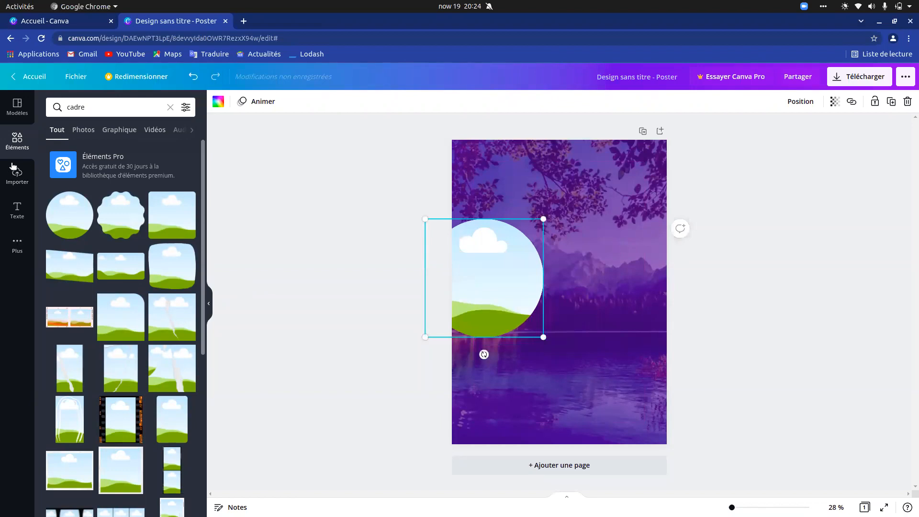
# Start a media import and preview climat.jpg, greenmindass.jpeg, fresque.jpeg and logo_uadb.png in the affiche/images folder.
pyautogui.click(17, 177)
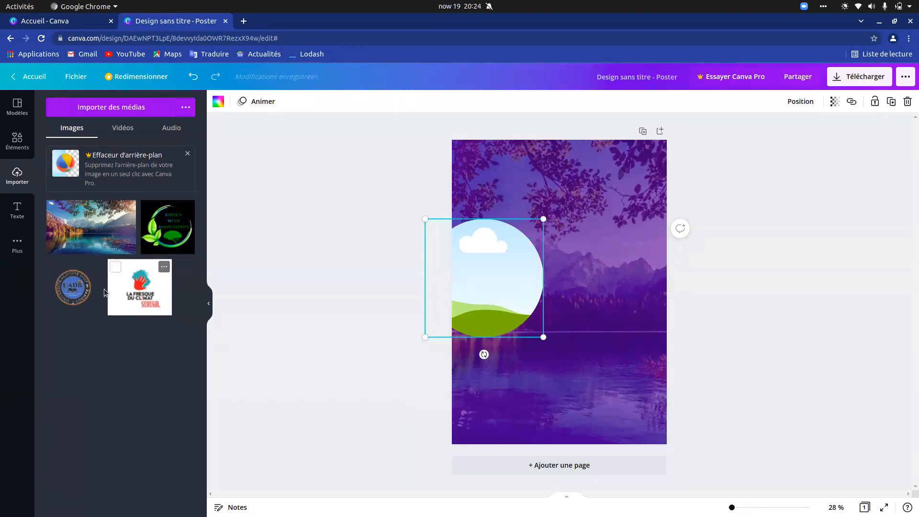
pyautogui.click(130, 112)
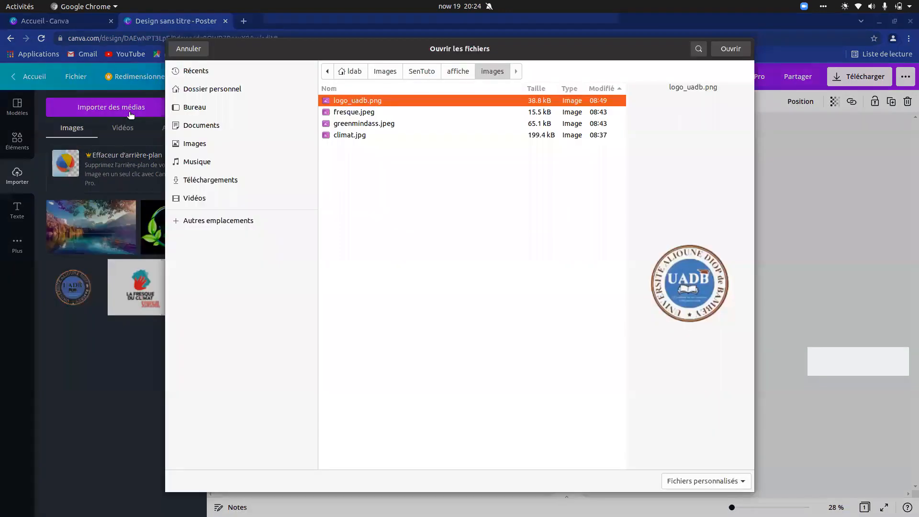
pyautogui.click(374, 136)
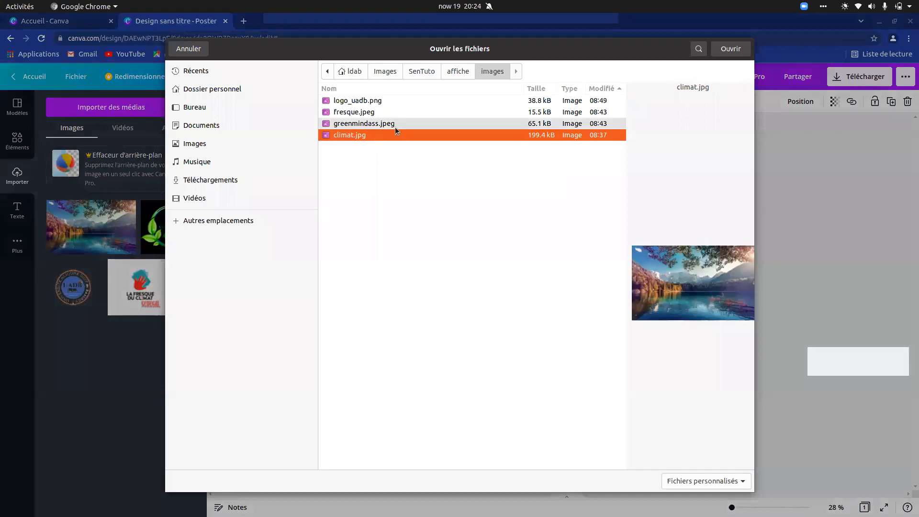
pyautogui.click(395, 127)
pyautogui.click(412, 116)
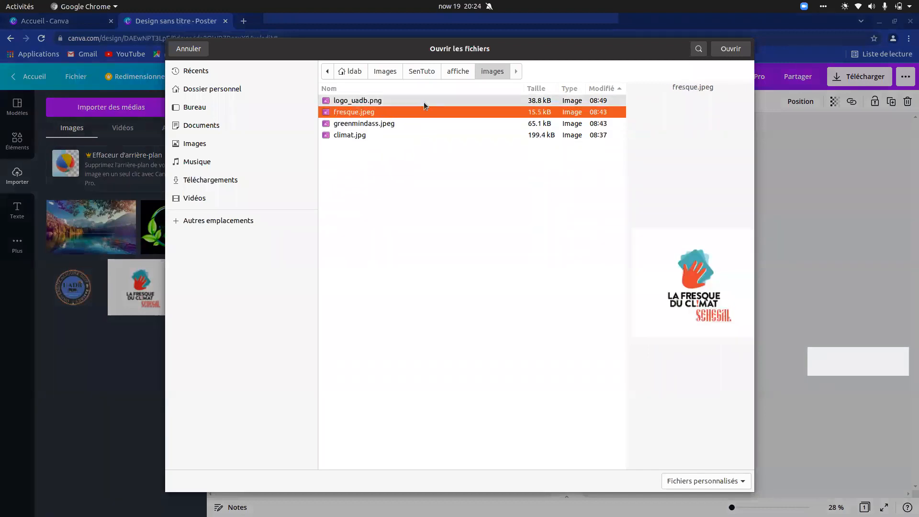
pyautogui.click(423, 102)
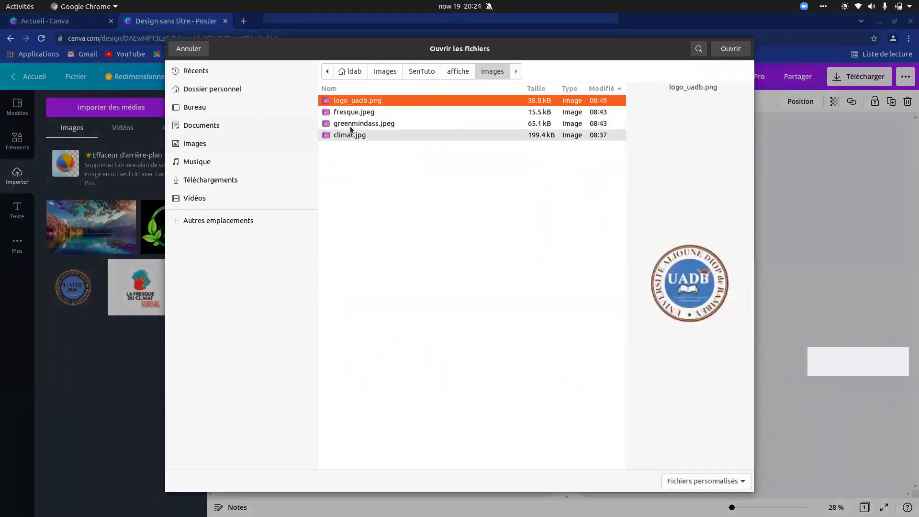
# Browse the affiche, Images and Téléchargements folders for a photo to import, and close the file chooser without importing.
pyautogui.click(453, 71)
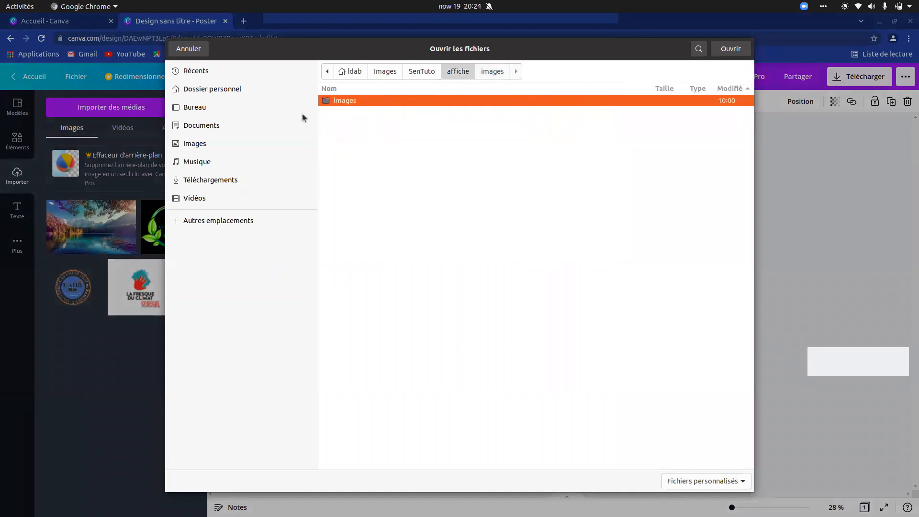
pyautogui.click(227, 146)
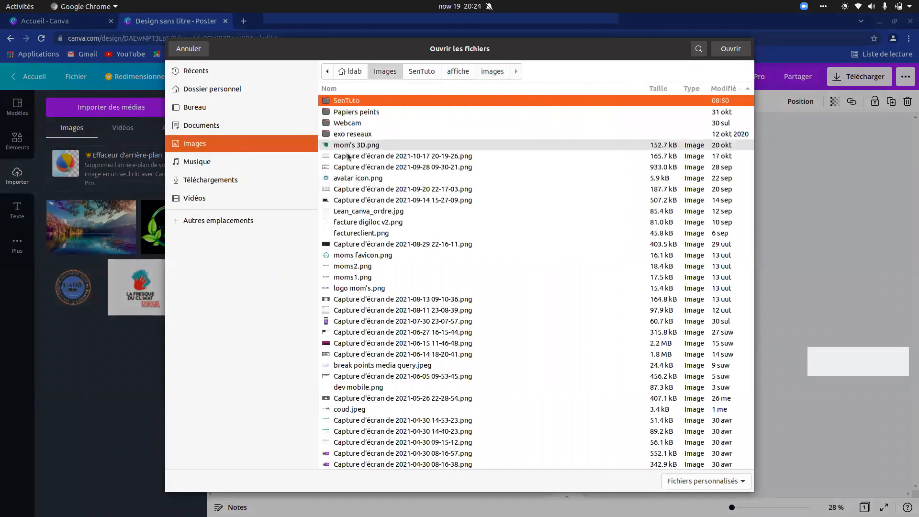
pyautogui.click(229, 185)
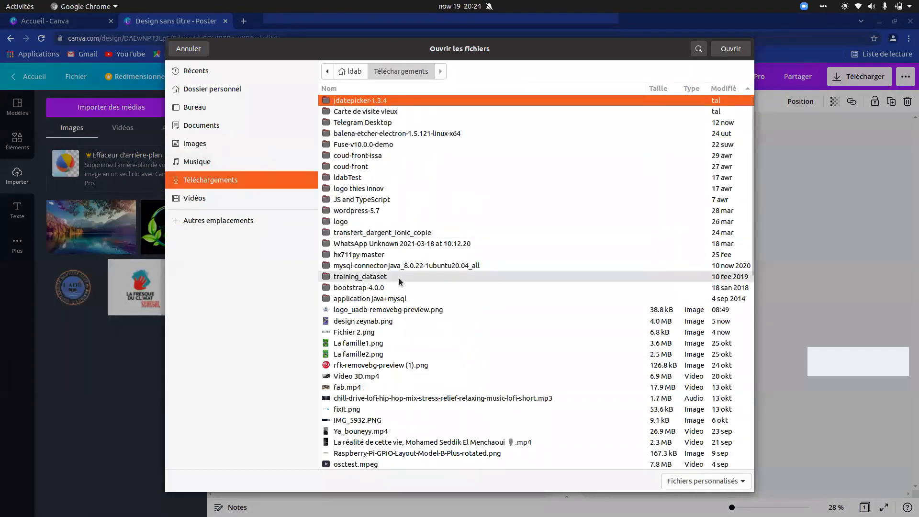
pyautogui.scroll(-5, 398, 277)
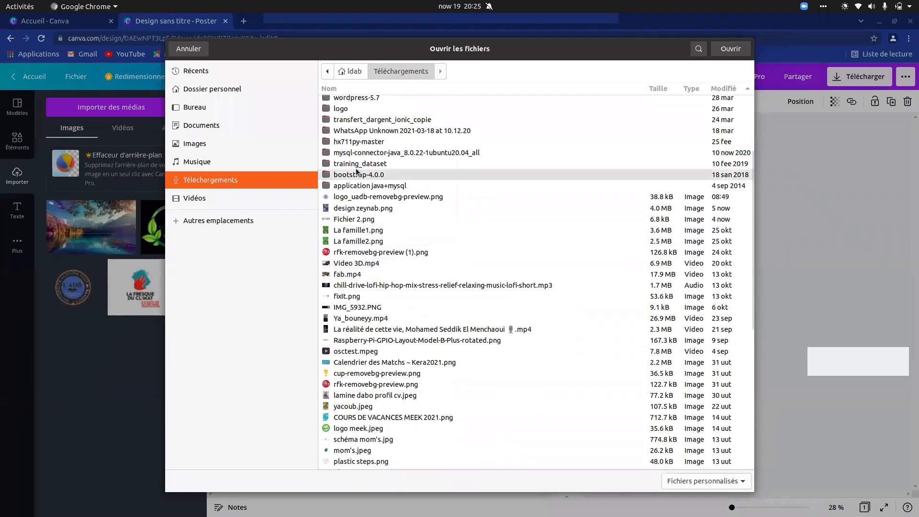
pyautogui.scroll(-4, 355, 258)
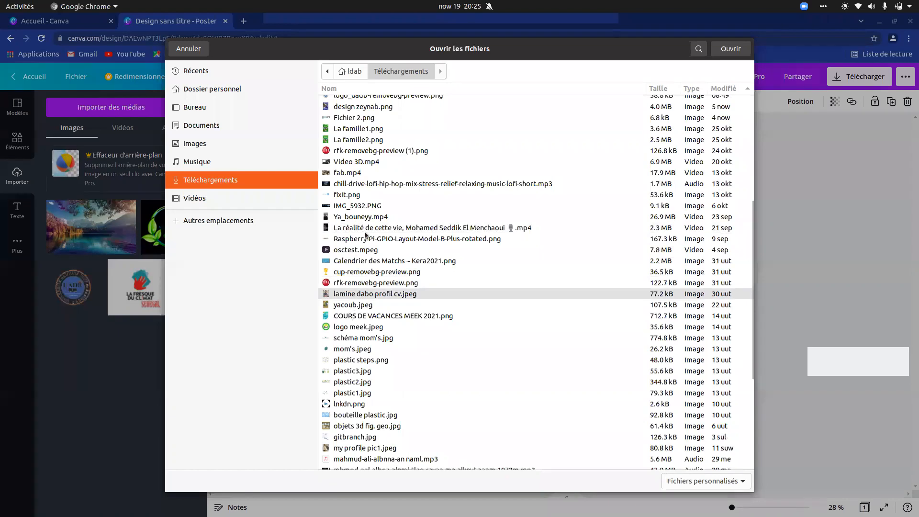
pyautogui.scroll(6, 365, 225)
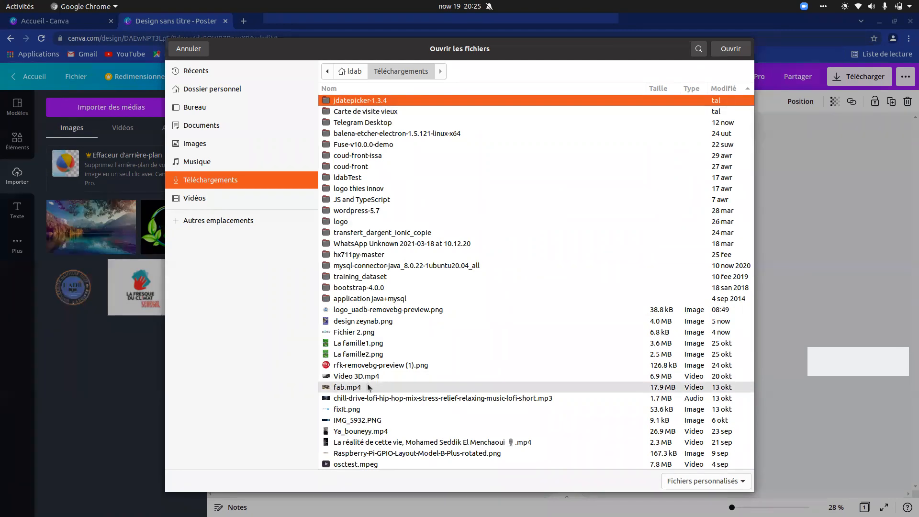
pyautogui.scroll(-3, 366, 397)
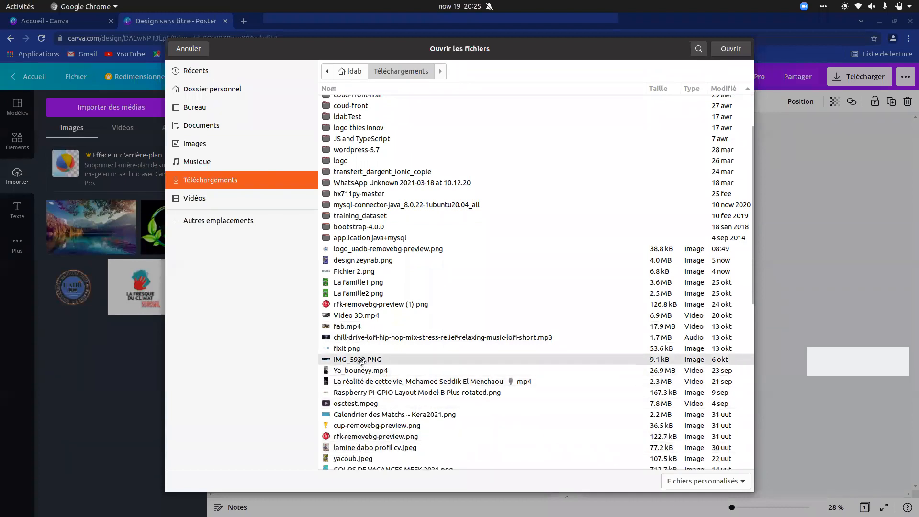
pyautogui.scroll(-4, 361, 361)
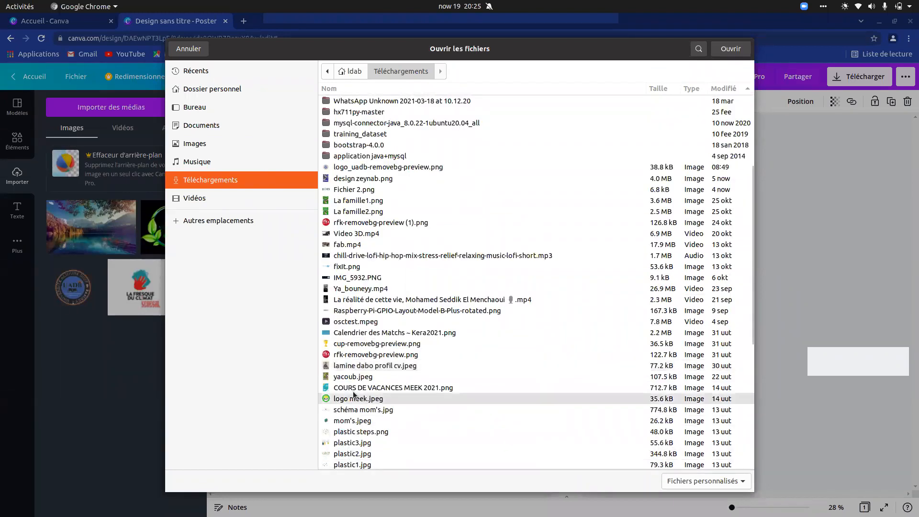
pyautogui.click(220, 143)
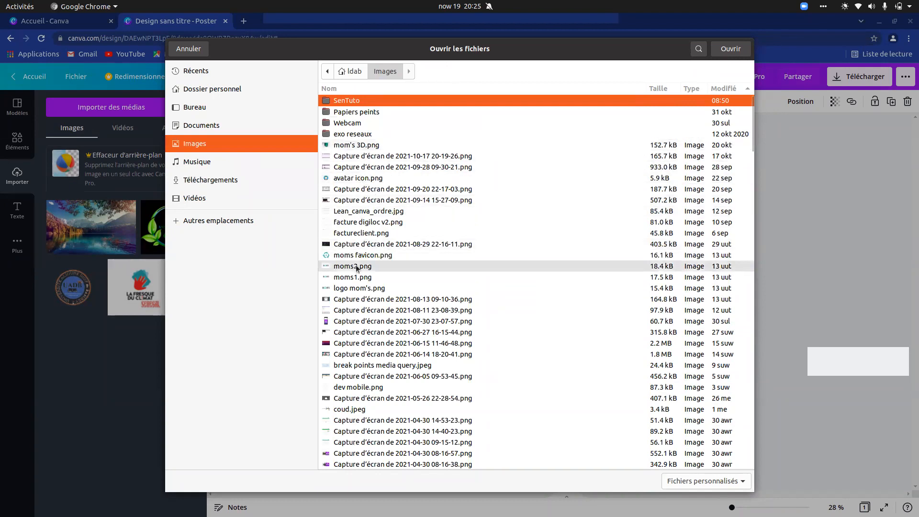
pyautogui.click(189, 50)
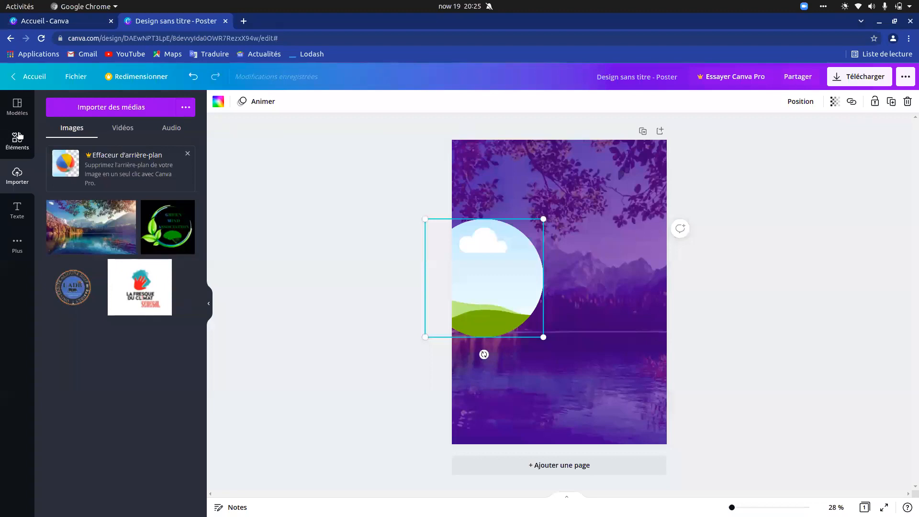
# Search the design elements for "image".
pyautogui.click(18, 108)
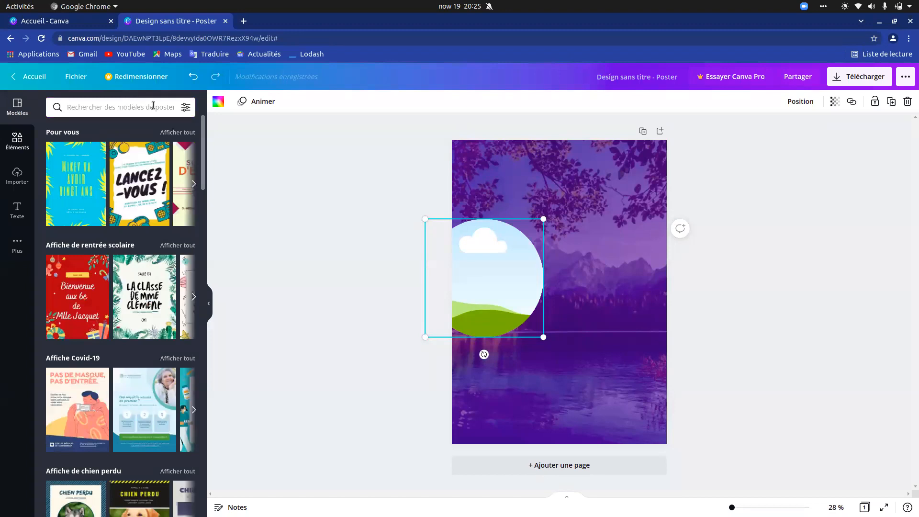
pyautogui.click(26, 144)
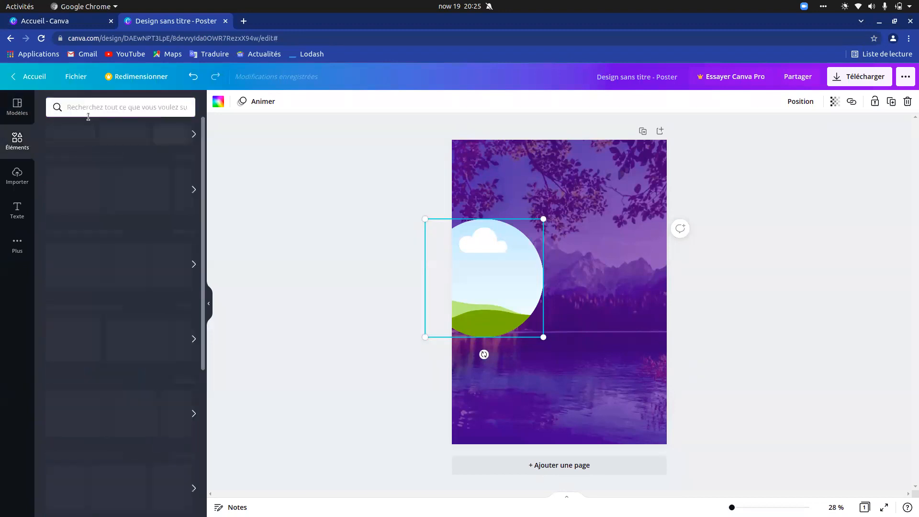
pyautogui.click(101, 108)
pyautogui.write('i')
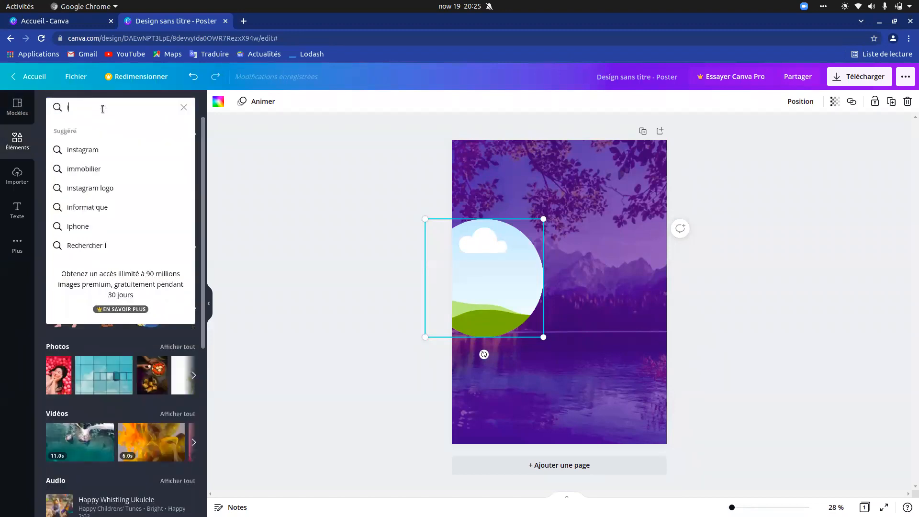
pyautogui.write('mage')
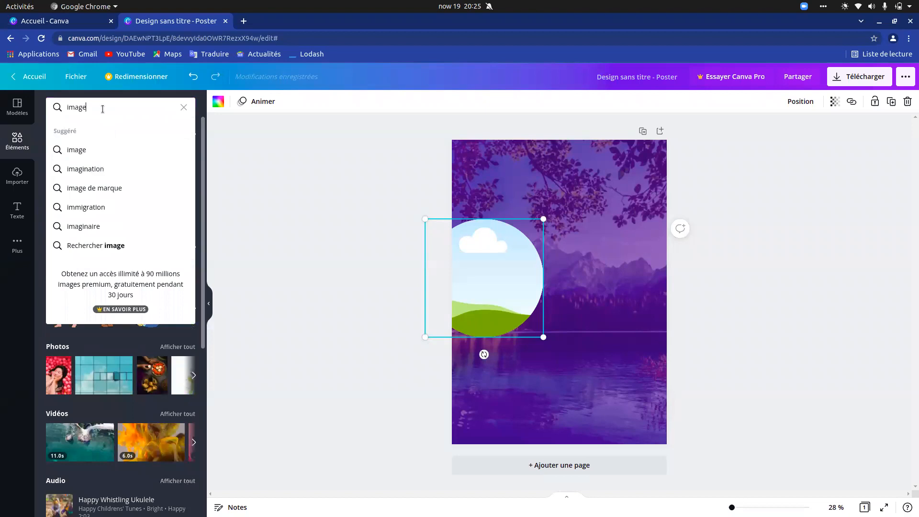
pyautogui.click(106, 145)
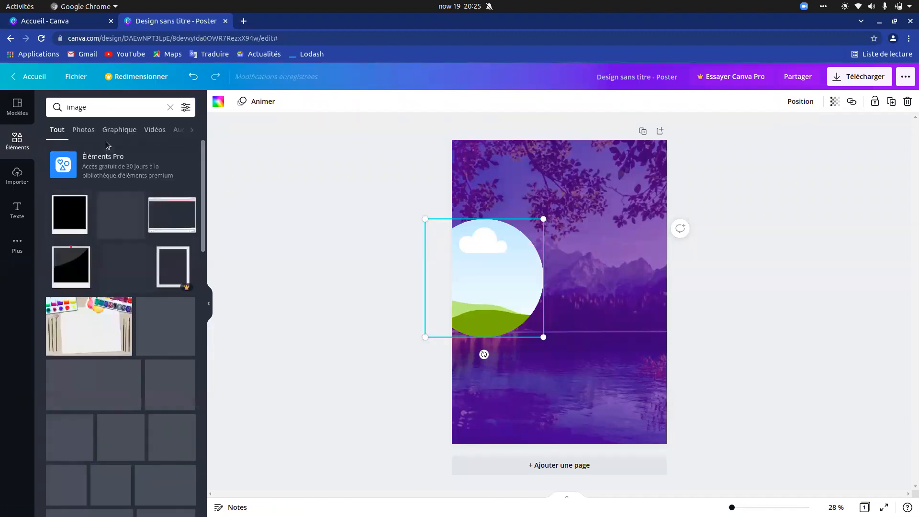
# Try to fill the circular frame with the framed red house illustration from the results, then delete the illustration.
pyautogui.scroll(-4, 102, 323)
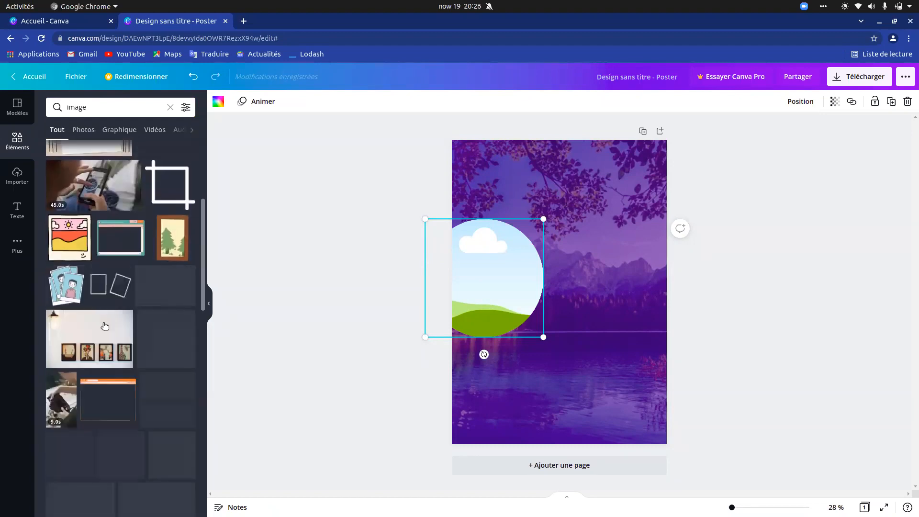
pyautogui.scroll(-4, 105, 326)
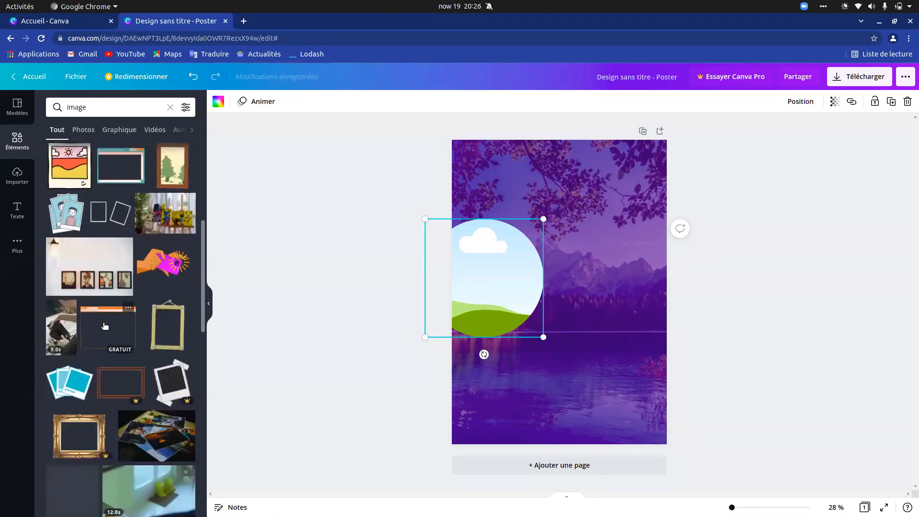
pyautogui.scroll(-8, 105, 326)
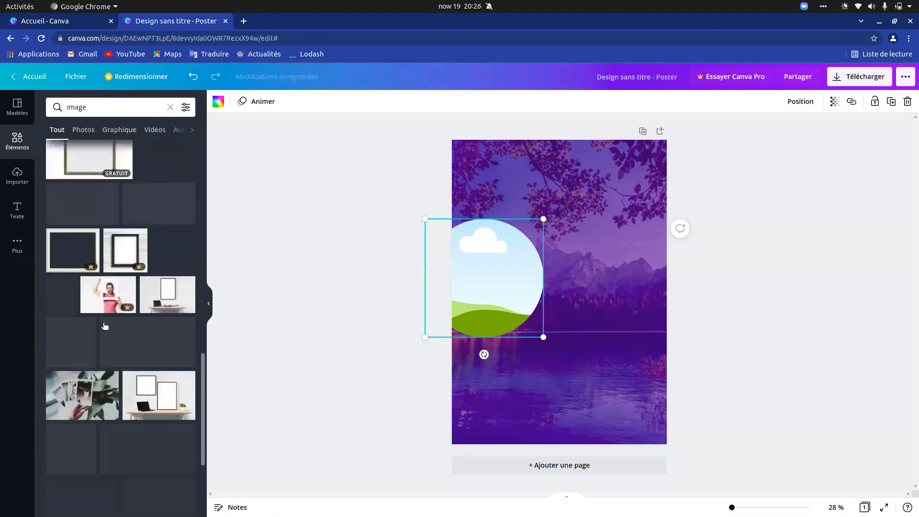
pyautogui.scroll(-4, 103, 322)
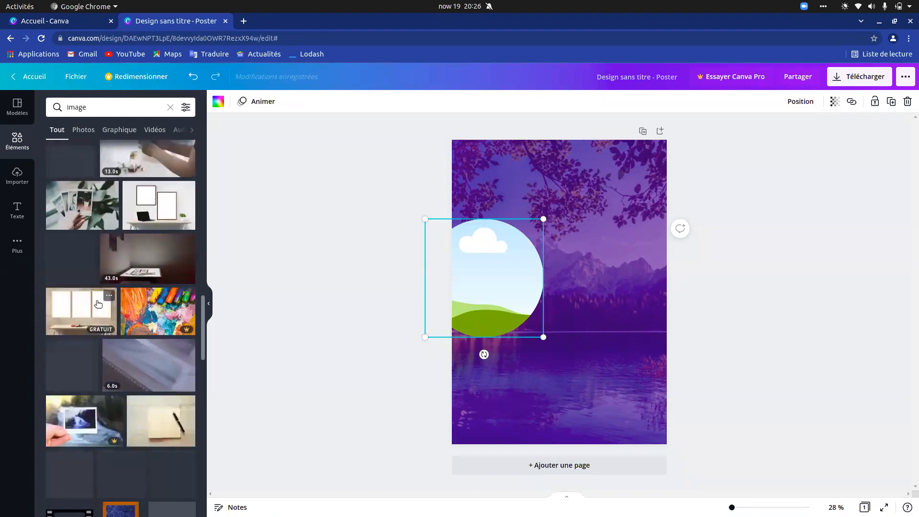
pyautogui.scroll(-4, 111, 386)
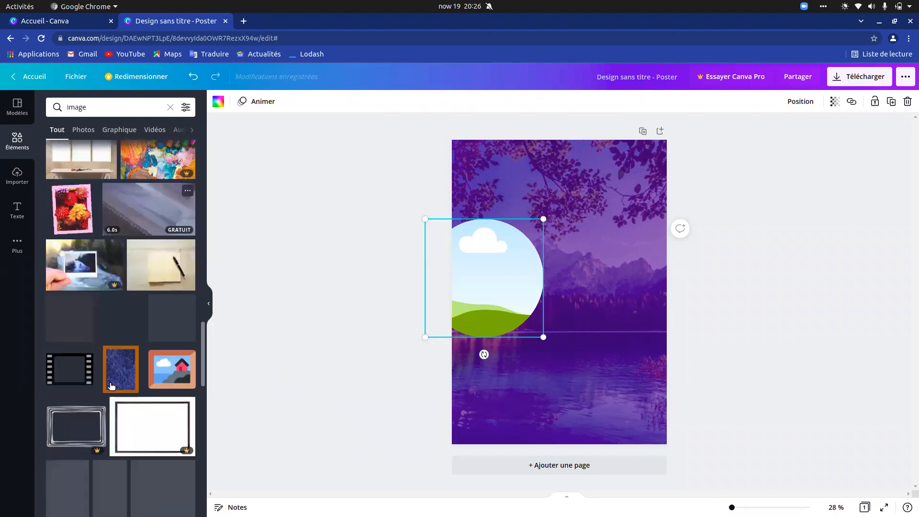
pyautogui.click(150, 366)
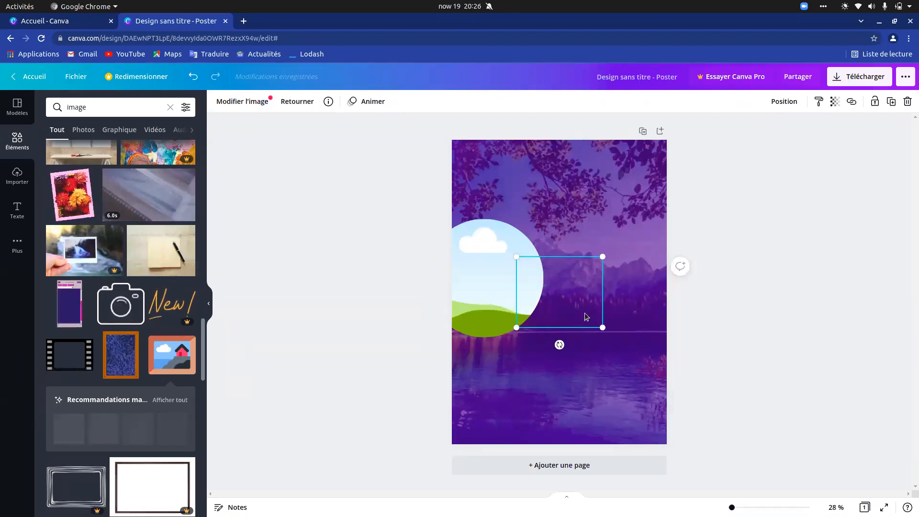
pyautogui.moveTo(556, 299); pyautogui.dragTo(498, 285)
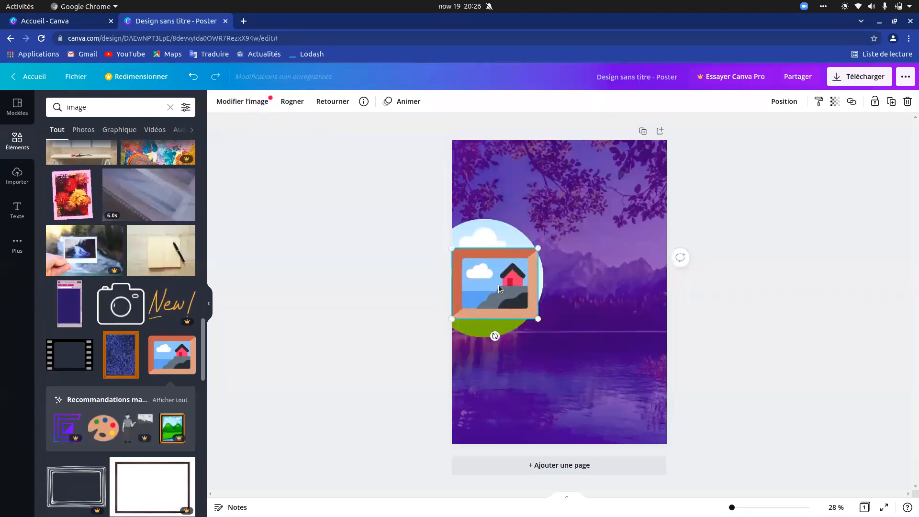
pyautogui.press('Delete')
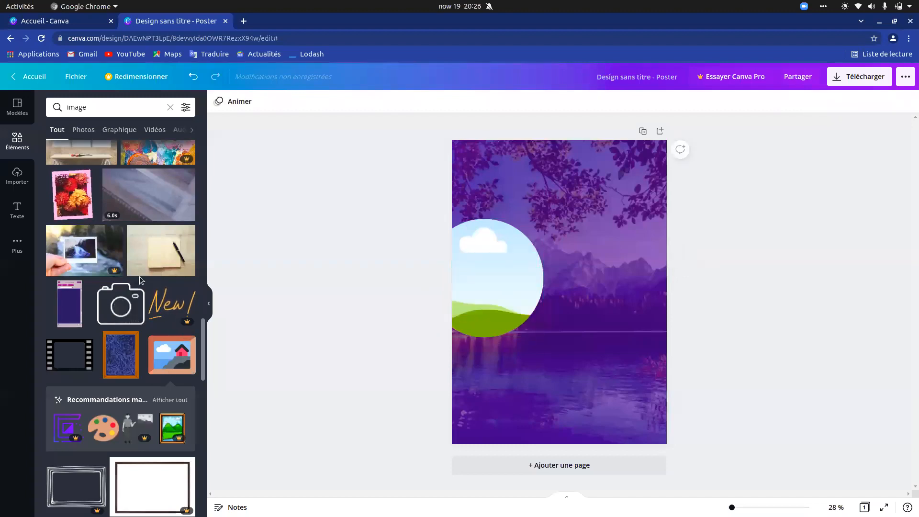
# Limit the "image" results to photos and fill the circular frame with the photo of colourful cat paintings on easels.
pyautogui.scroll(-5, 139, 277)
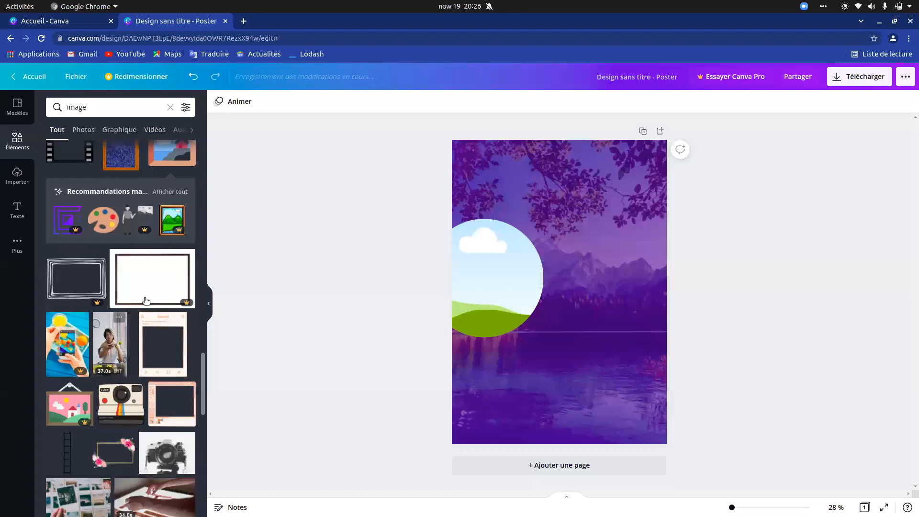
pyautogui.scroll(-5, 128, 355)
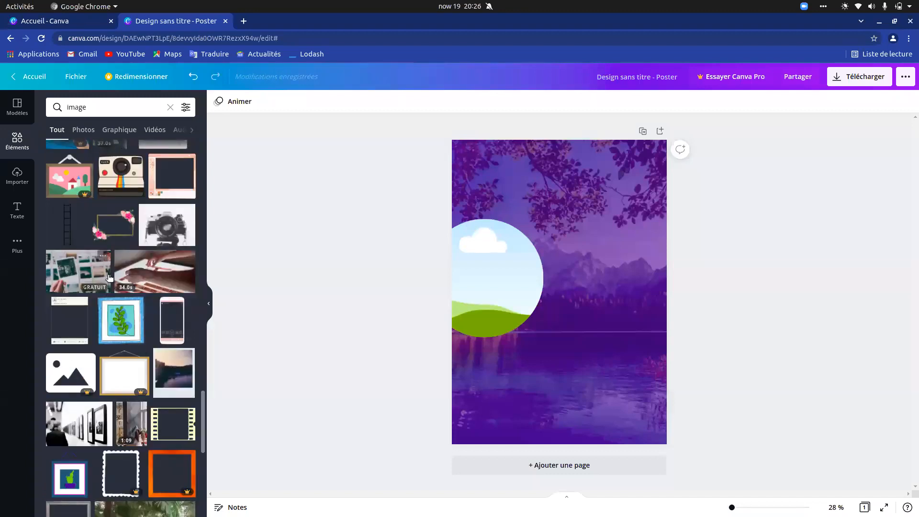
pyautogui.scroll(20, 110, 252)
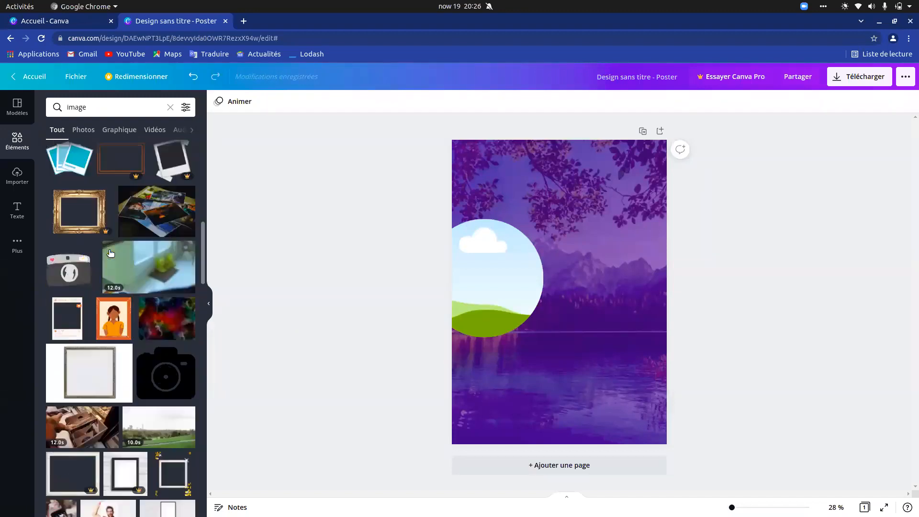
pyautogui.click(77, 130)
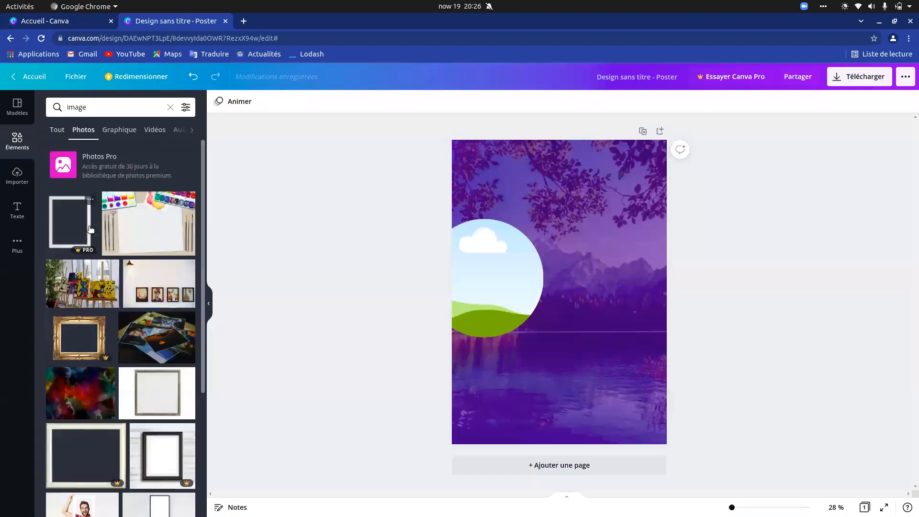
pyautogui.click(91, 289)
pyautogui.moveTo(547, 294); pyautogui.dragTo(496, 288)
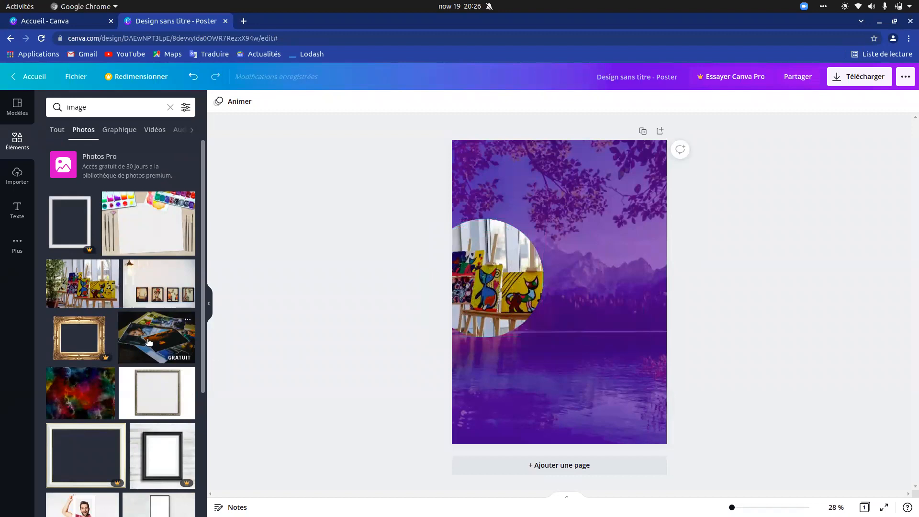
# Browse the remaining photo results for "image" for other pictures suited to the circular frame.
pyautogui.scroll(-5, 149, 342)
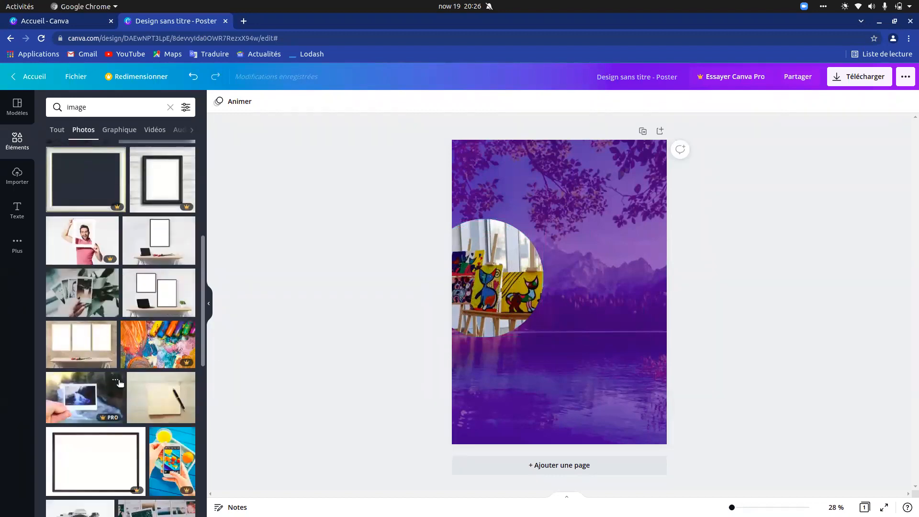
pyautogui.scroll(-2, 120, 383)
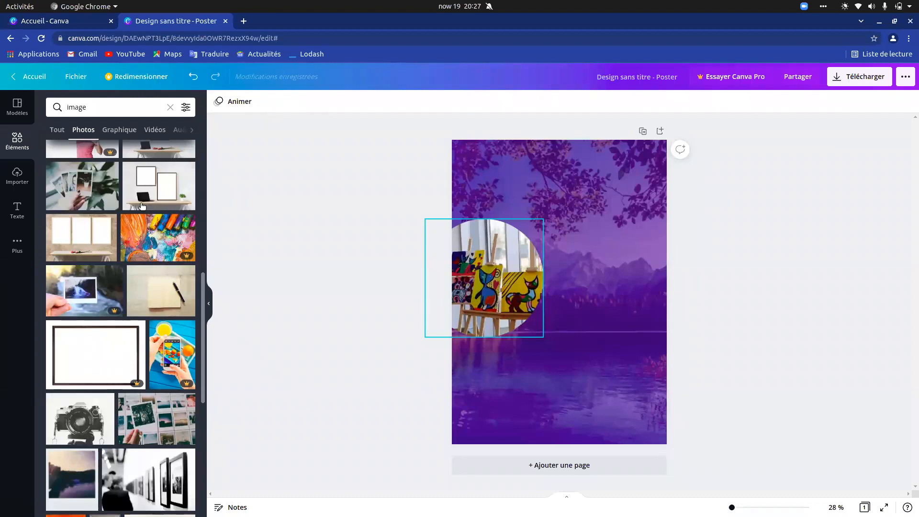
pyautogui.click(10, 115)
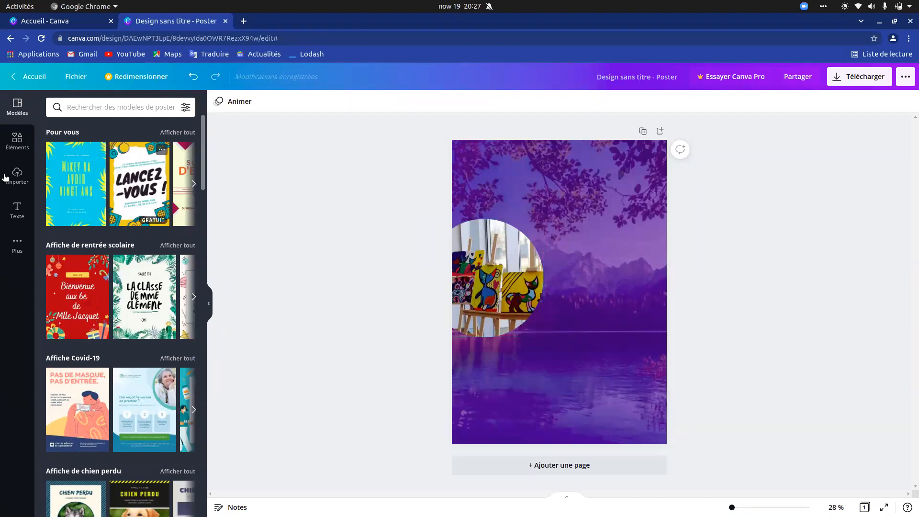
pyautogui.click(15, 149)
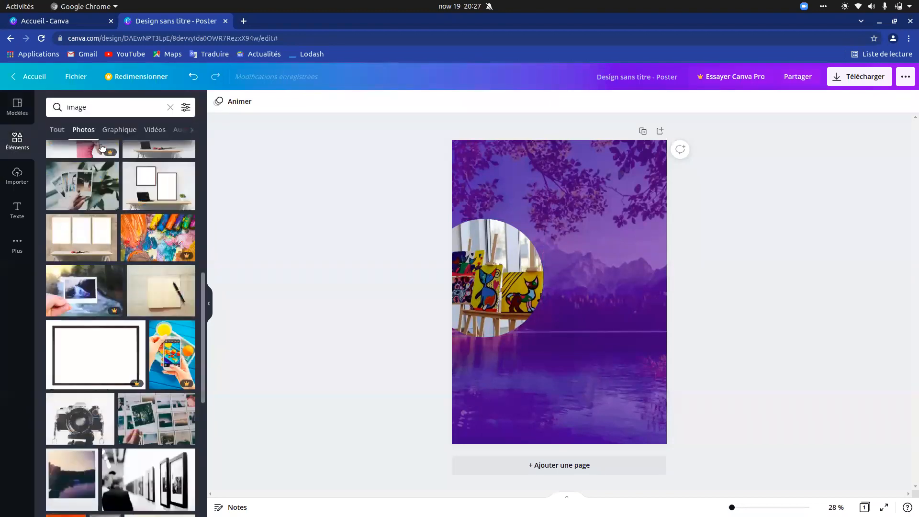
pyautogui.click(119, 110)
pyautogui.click(3, 332)
pyautogui.scroll(-4, 109, 374)
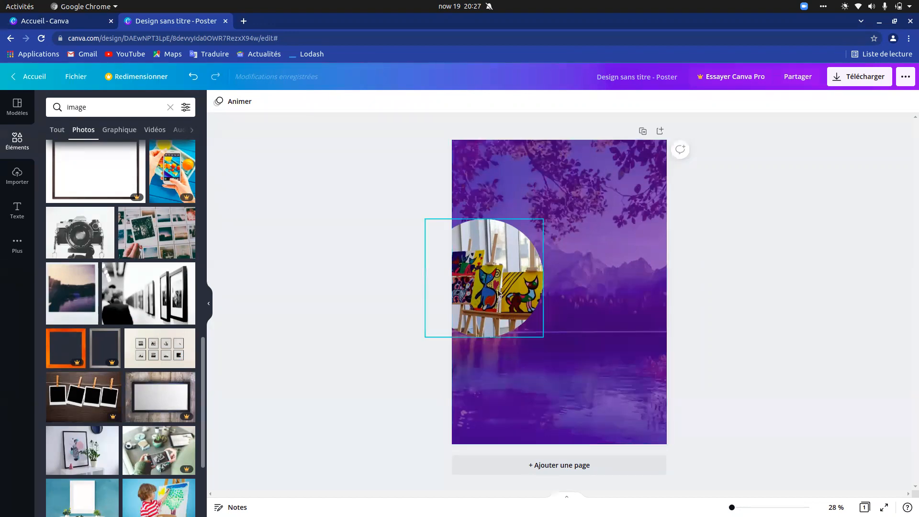
# Undo inserting the easel paintings photo and placing it in the circular frame.
pyautogui.press('BackSpace')
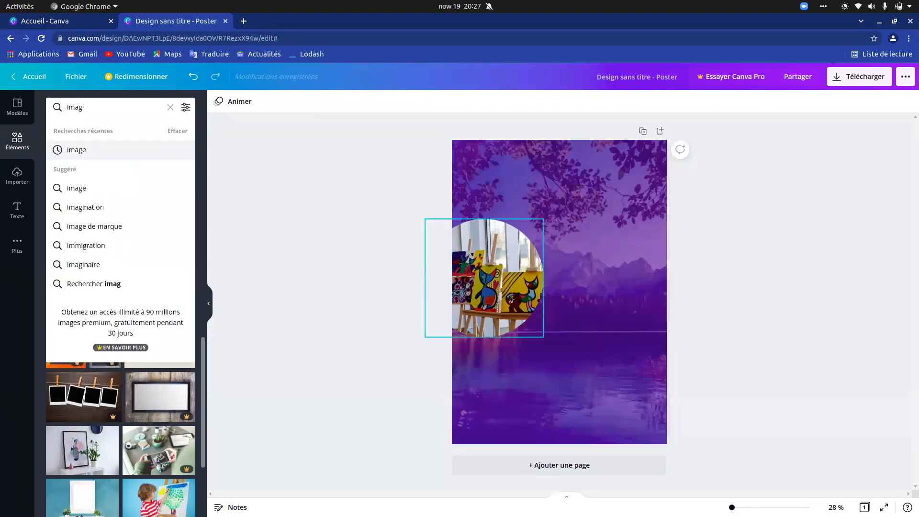
pyautogui.press('BackSpace')
pyautogui.press('BackSpace')
pyautogui.press('BackSpace')
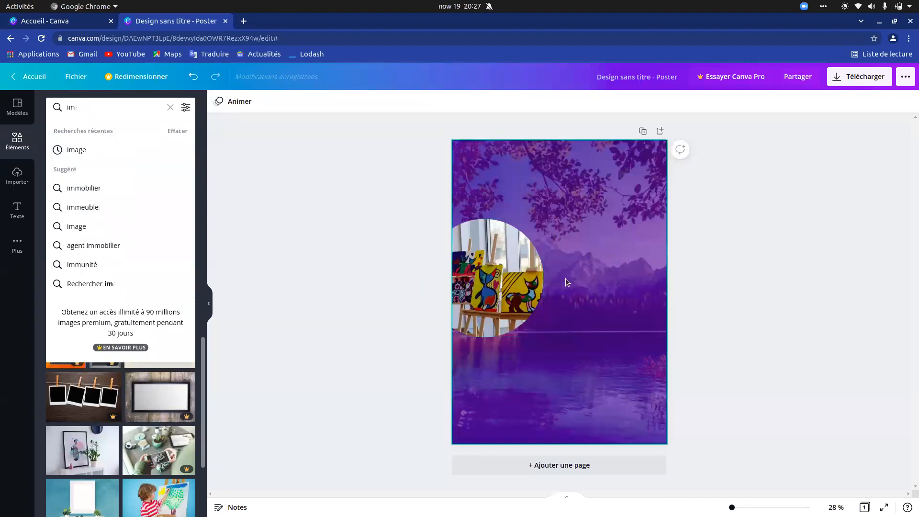
pyautogui.click(360, 191)
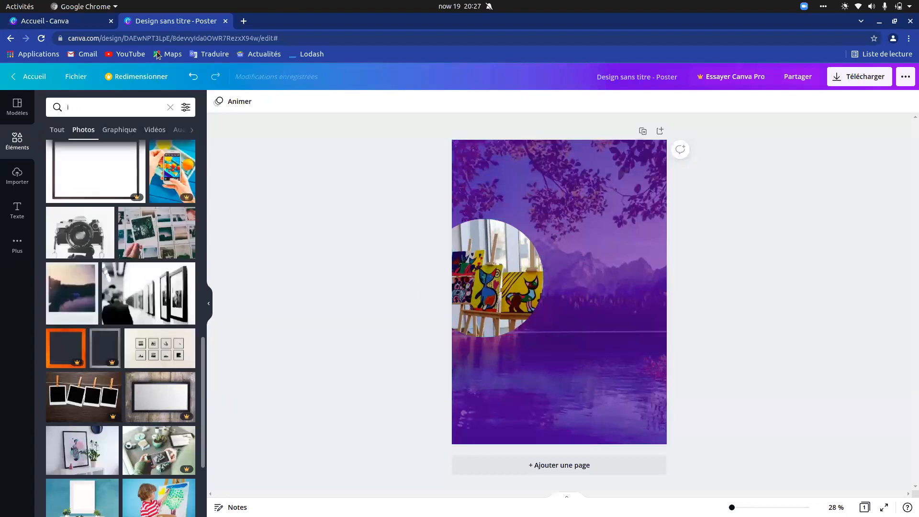
pyautogui.click(192, 78)
pyautogui.click(193, 78)
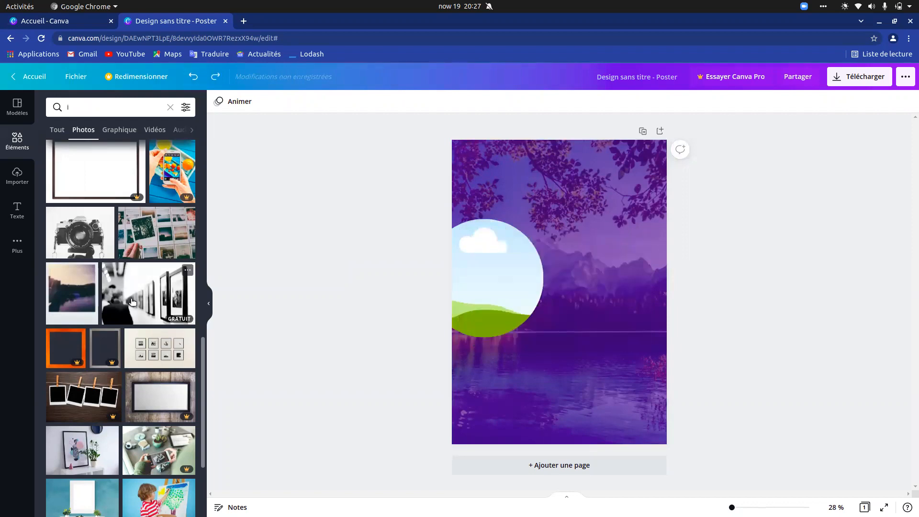
# Restore the easel paintings photo and place it in the circular frame again.
pyautogui.hotkey('ctrl', 'y')
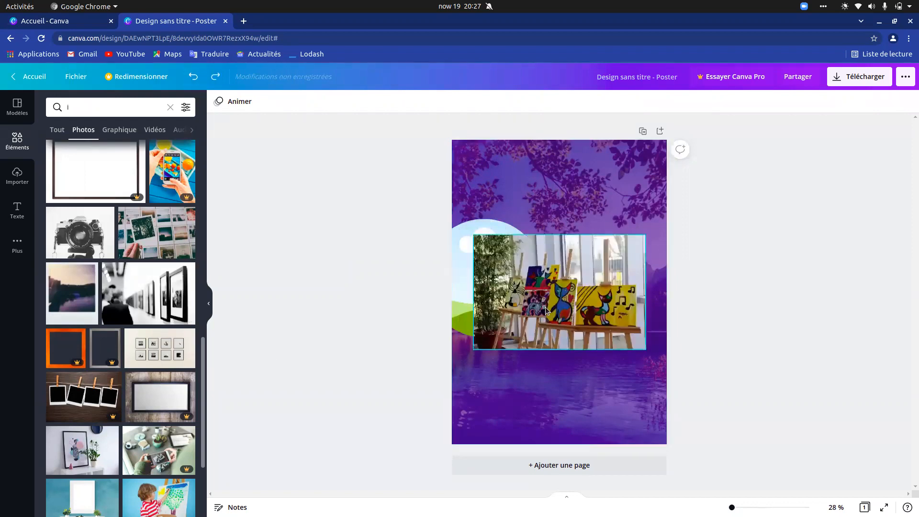
pyautogui.moveTo(566, 303); pyautogui.dragTo(504, 314)
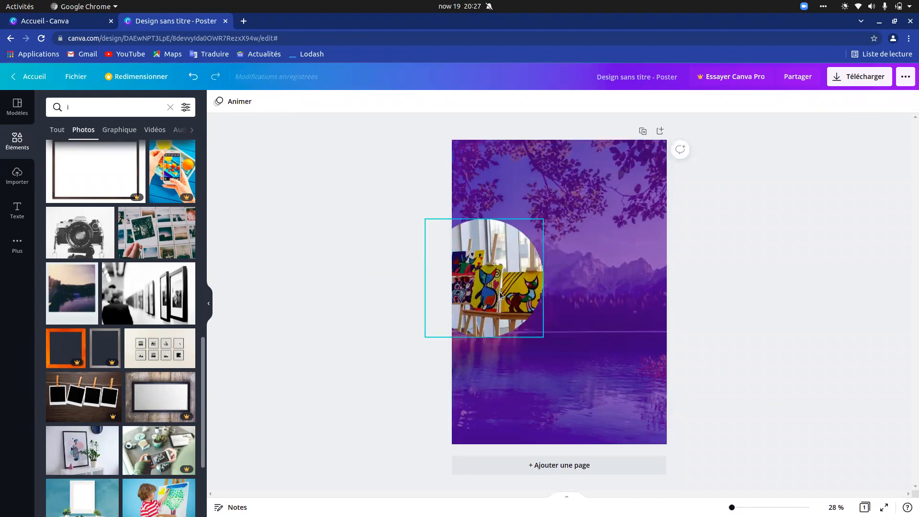
pyautogui.click(499, 292)
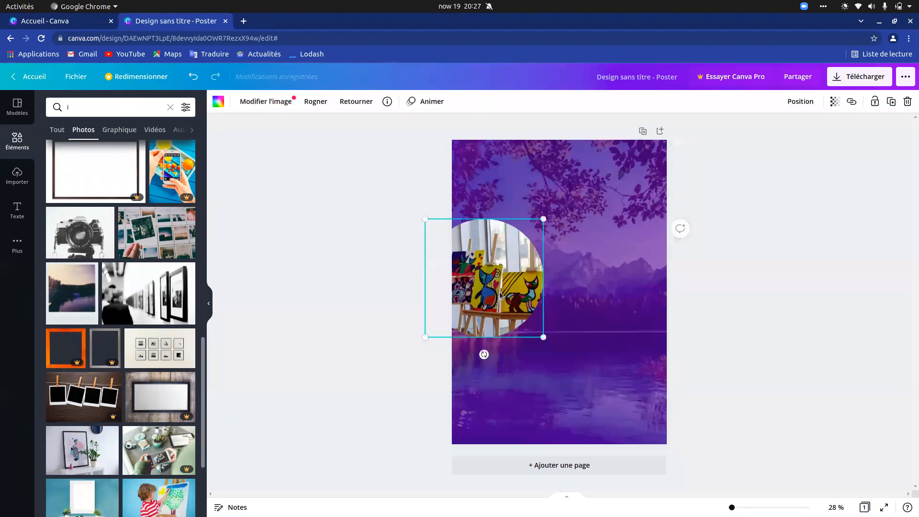
pyautogui.click(524, 344)
# Switch to the document viewer to examine the round photo in affiche_a_realiser.pdf, and return to the Canva design in Chrome.
pyautogui.hotkey('alt', 'Tab')
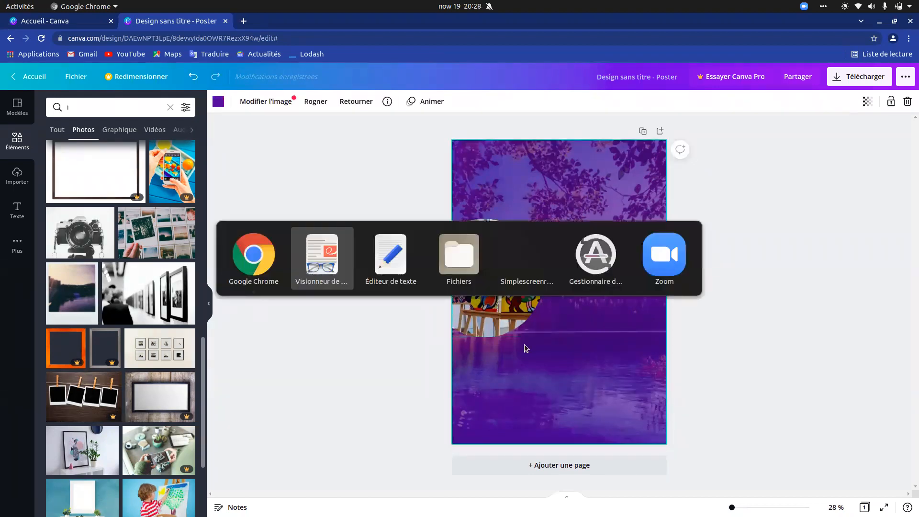
pyautogui.hotkey('alt', 'Tab')
pyautogui.hotkey('alt', 'Tab')
pyautogui.hotkey('alt', 'Tab')
pyautogui.hotkey('alt', 'Tab')
pyautogui.hotkey('alt', 'Tab')
pyautogui.hotkey('alt', 'Tab')
pyautogui.hotkey('alt', 'Tab')
pyautogui.hotkey('alt', 'Tab')
pyautogui.hotkey('alt', 'Tab')
pyautogui.hotkey('alt', 'Tab')
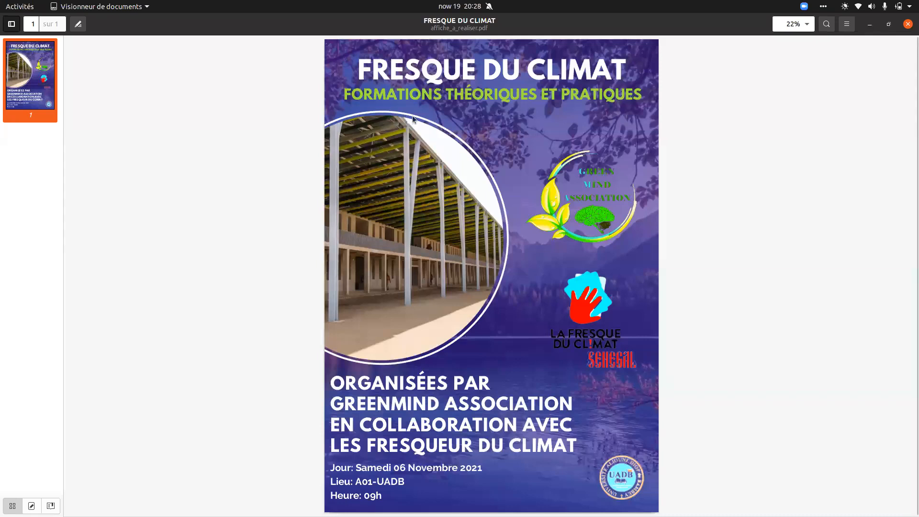
pyautogui.hotkey('alt', 'Tab')
pyautogui.hotkey('alt', 'Tab')
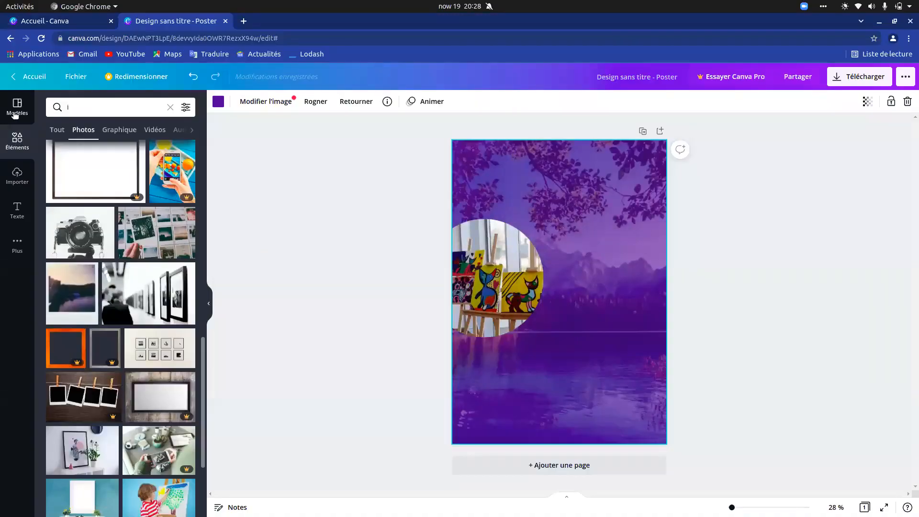
# Replace the element library search with "cercle" to find circle graphics.
pyautogui.press('BackSpace')
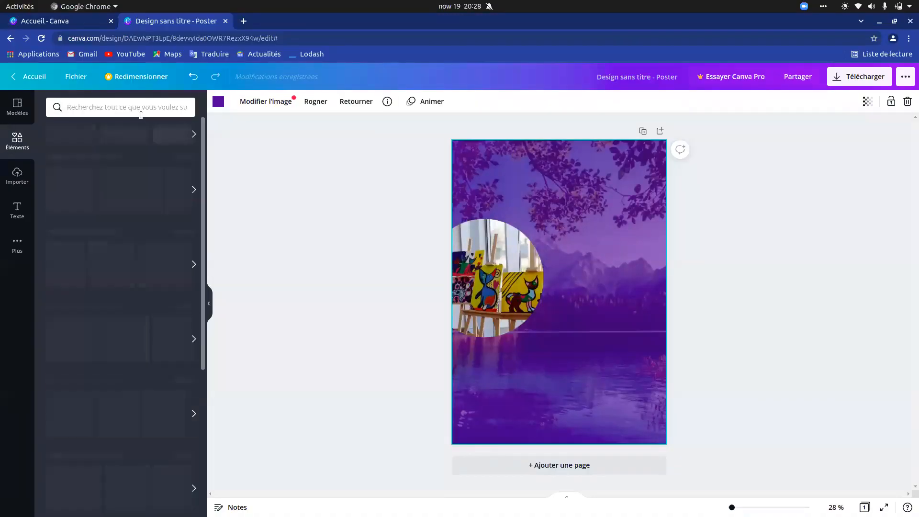
pyautogui.click(110, 106)
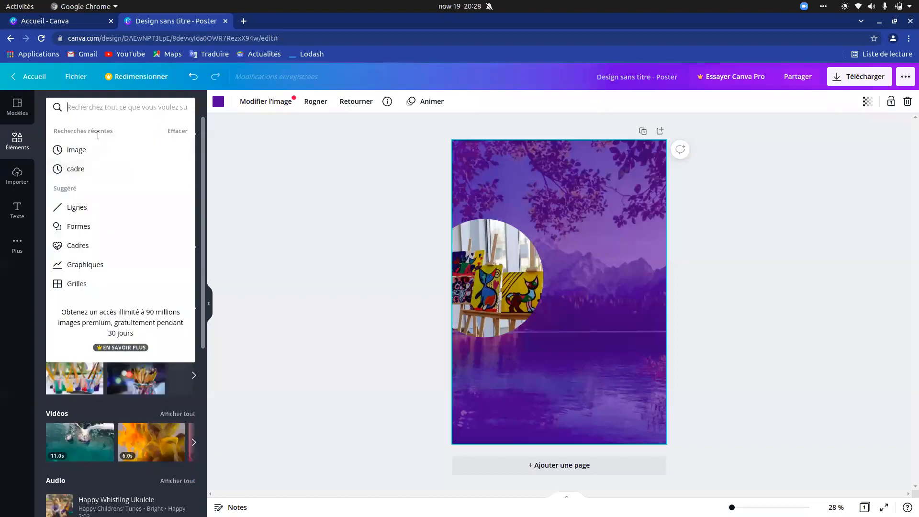
pyautogui.write('e')
pyautogui.press('BackSpace')
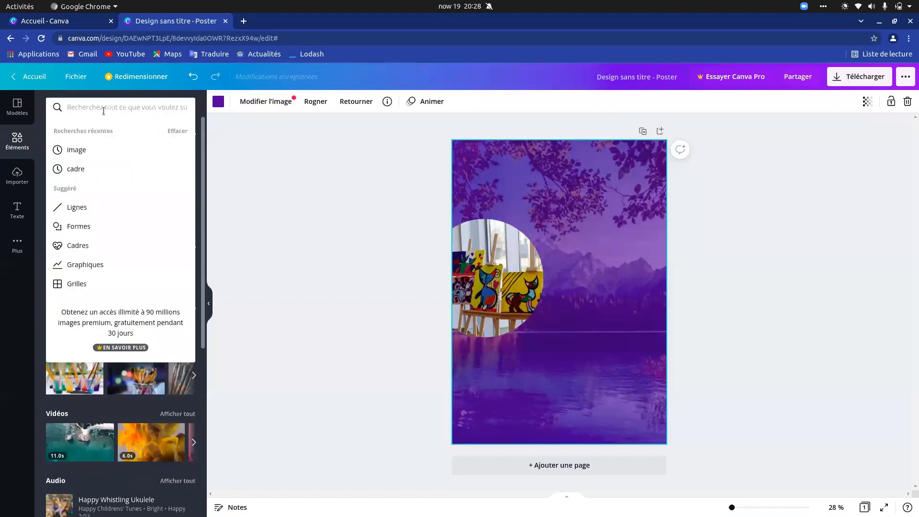
pyautogui.write('cercle')
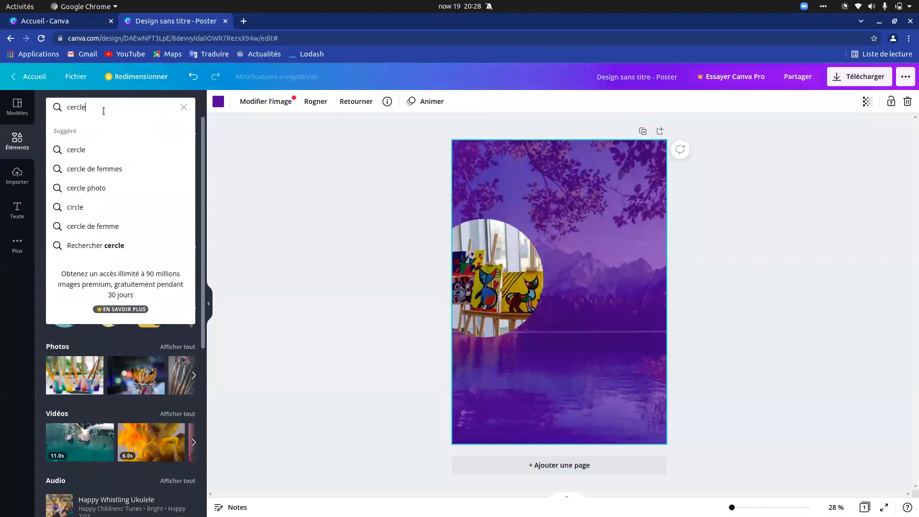
pyautogui.click(88, 150)
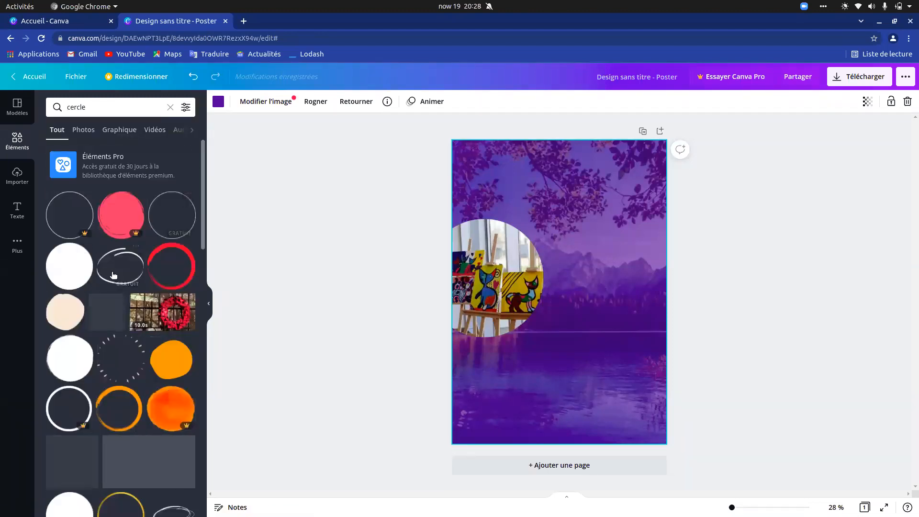
# Compare the "cercle" results with the ring in affiche_a_realiser.pdf, and insert the free thin white circle outline into the poster.
pyautogui.scroll(-5, 113, 274)
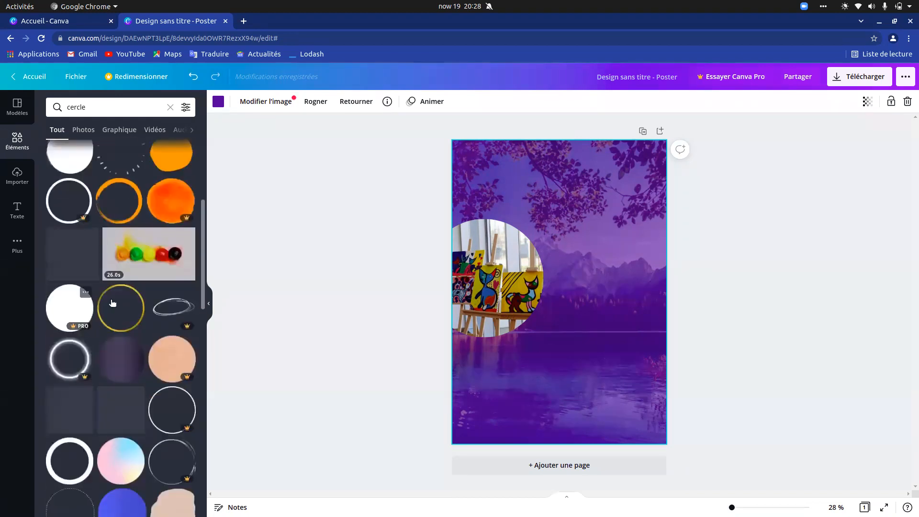
pyautogui.scroll(-5, 112, 302)
pyautogui.scroll(3, 87, 239)
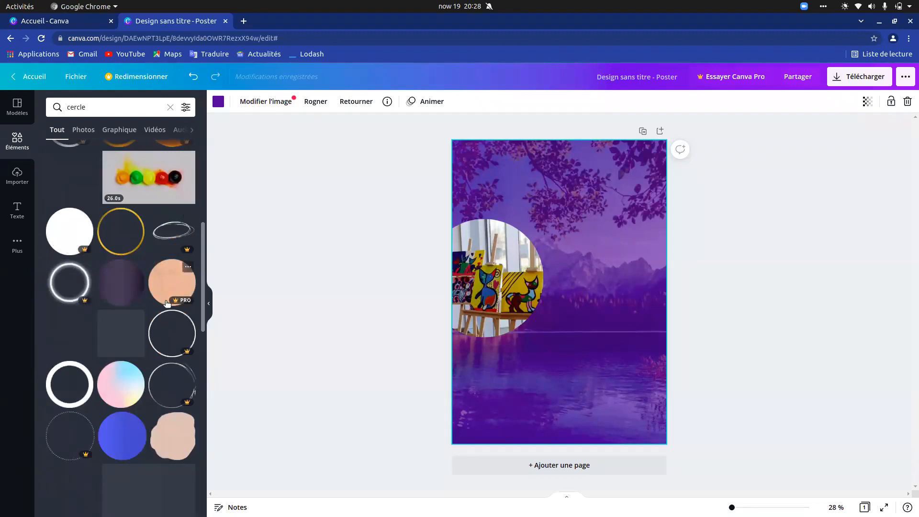
pyautogui.scroll(-2, 137, 273)
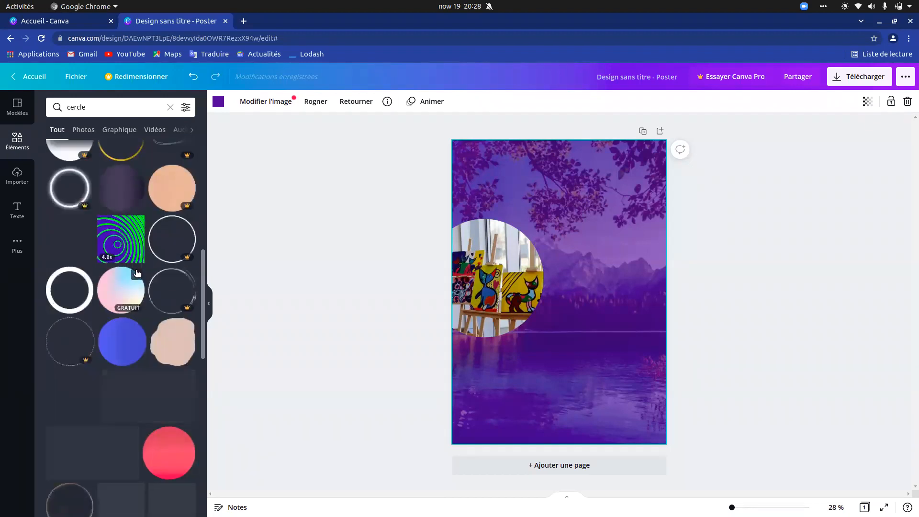
pyautogui.scroll(5, 126, 201)
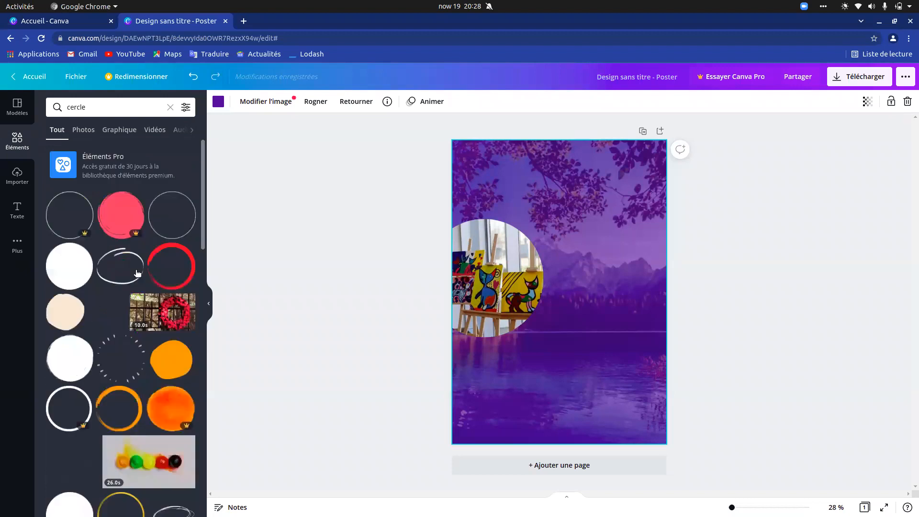
pyautogui.click(105, 108)
pyautogui.click(114, 108)
pyautogui.hotkey('alt', 'Tab')
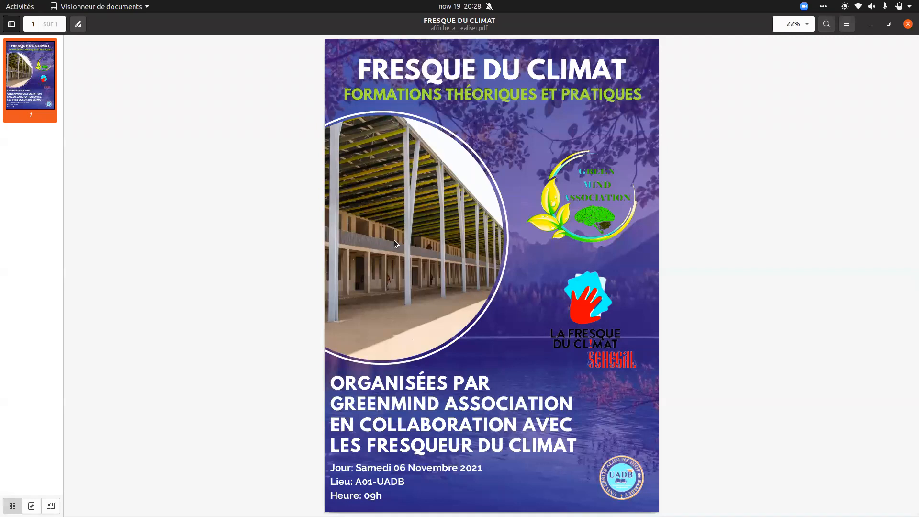
pyautogui.hotkey('alt', 'Tab')
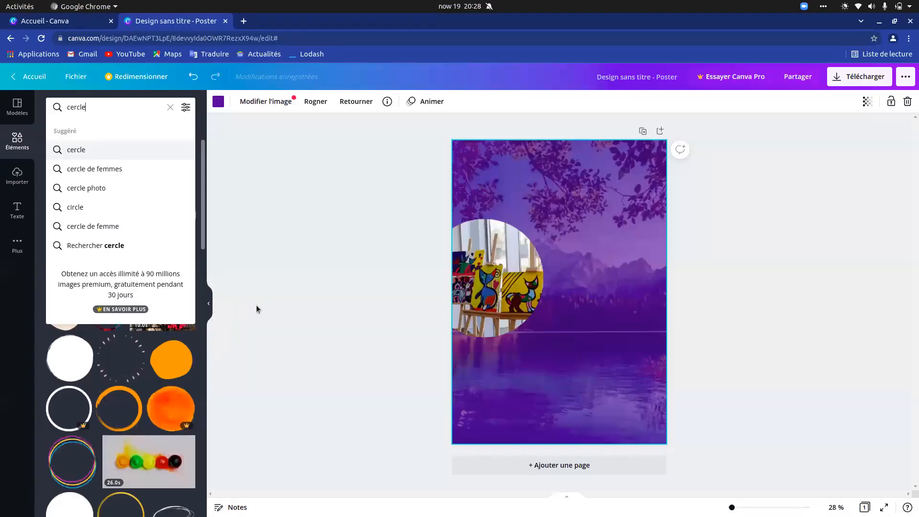
pyautogui.click(256, 306)
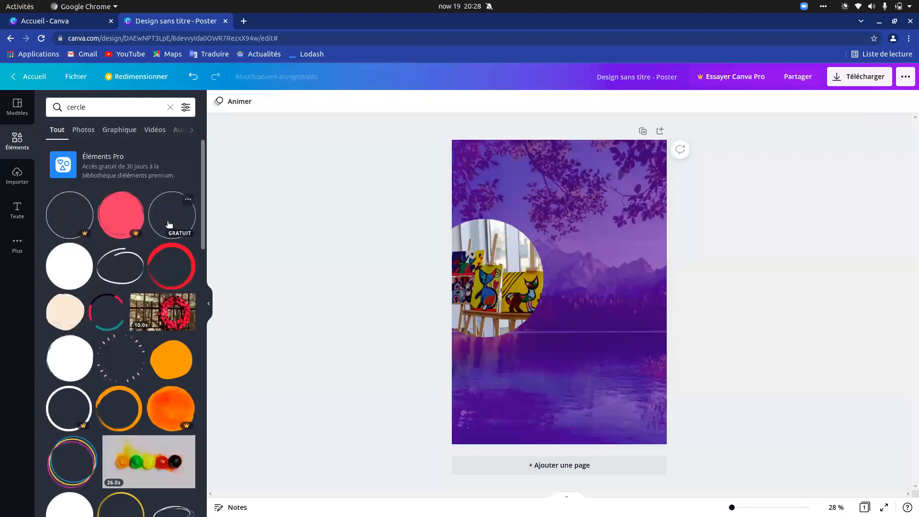
pyautogui.click(169, 224)
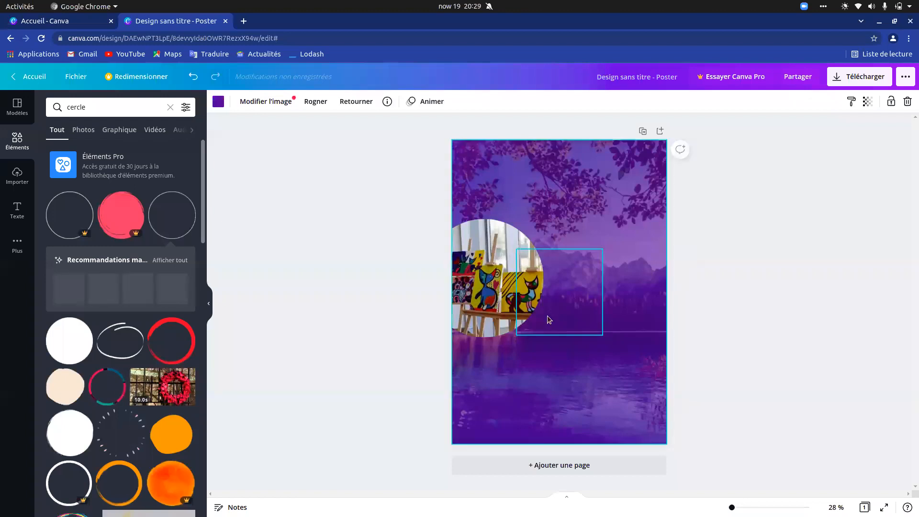
pyautogui.moveTo(583, 306); pyautogui.dragTo(565, 292)
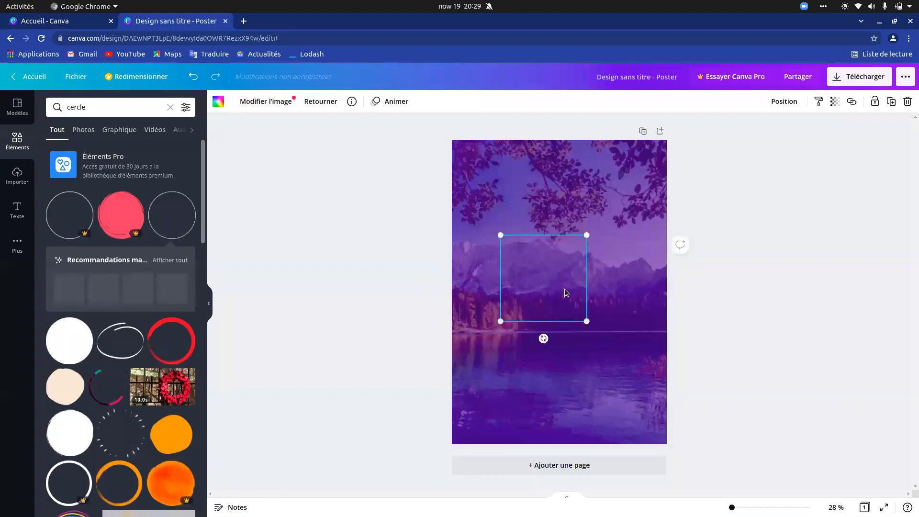
pyautogui.press('BackSpace')
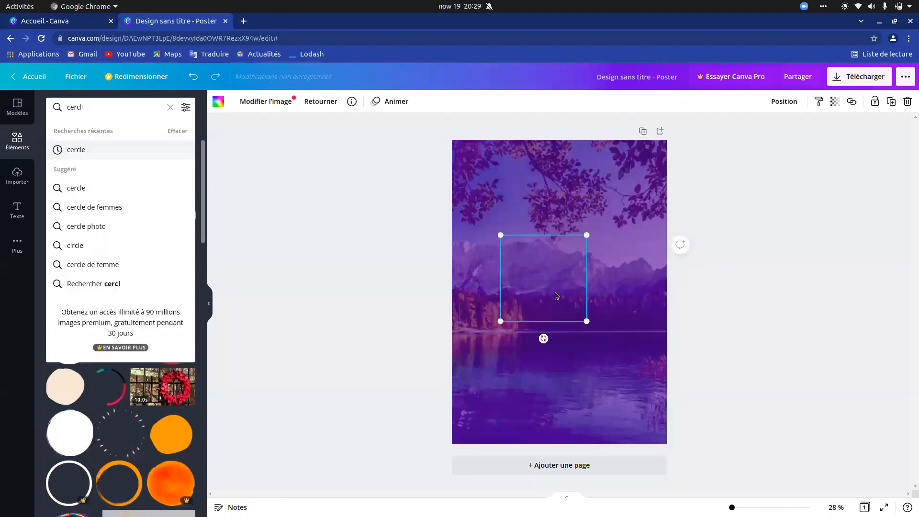
pyautogui.click(193, 78)
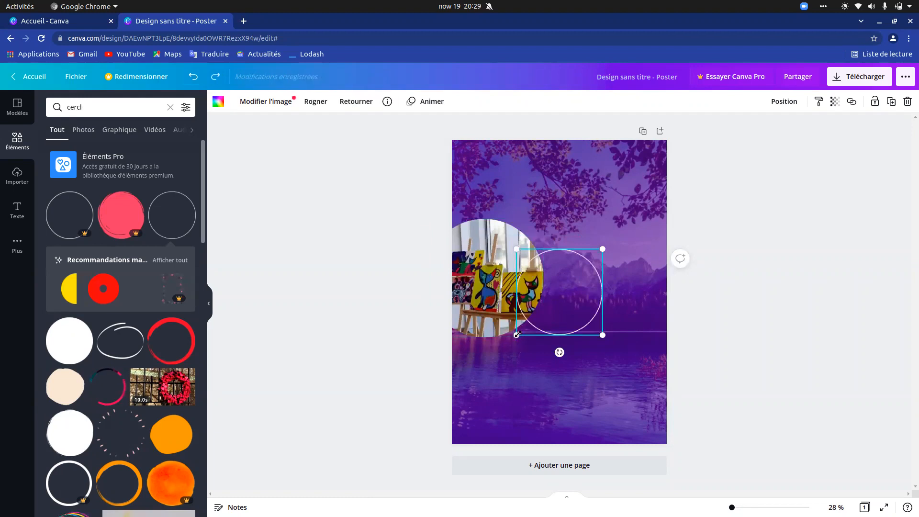
# Enlarge the white circle outline beyond the size of the round photo and place it around the photo.
pyautogui.moveTo(493, 359); pyautogui.dragTo(479, 372)
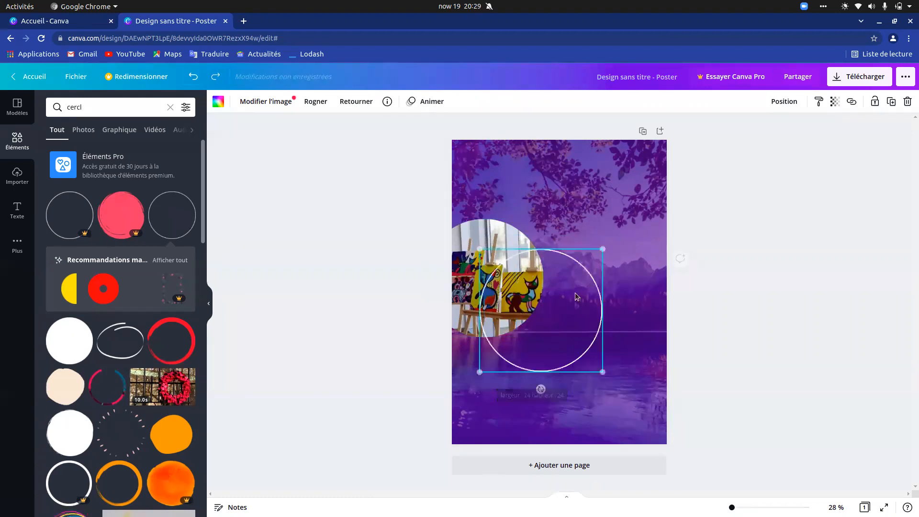
pyautogui.moveTo(517, 281); pyautogui.dragTo(597, 295)
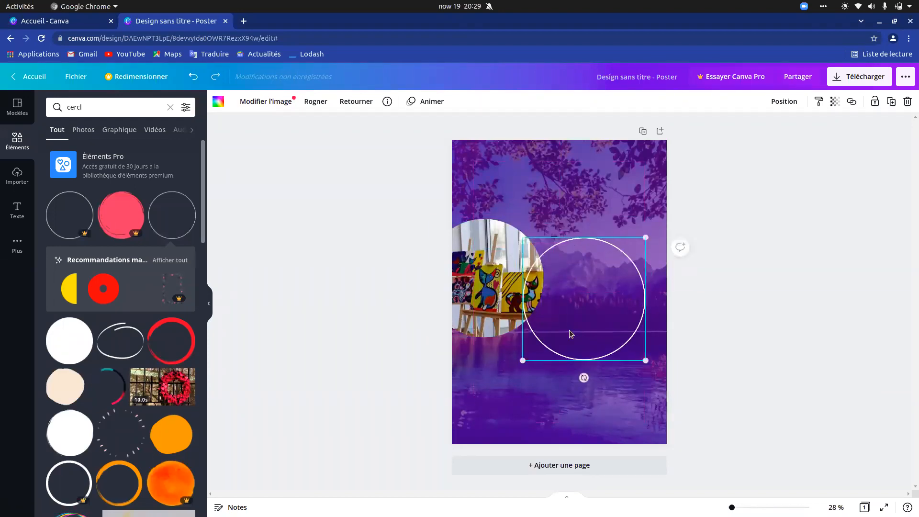
pyautogui.moveTo(523, 360); pyautogui.dragTo(506, 376)
pyautogui.moveTo(587, 320); pyautogui.dragTo(493, 290)
# Check the ring in affiche_a_realiser.pdf, and shrink the white circle outline to fit closely around the round photo.
pyautogui.hotkey('alt', 'Tab')
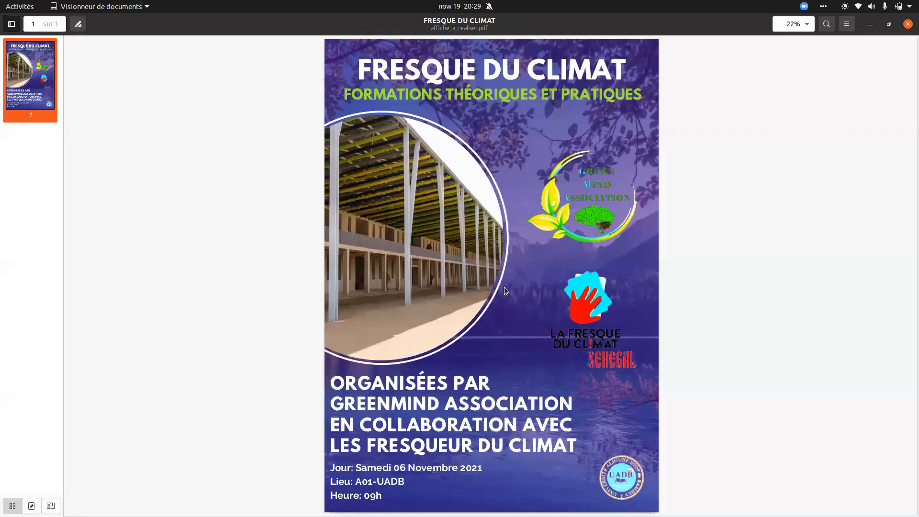
pyautogui.hotkey('alt', 'Tab')
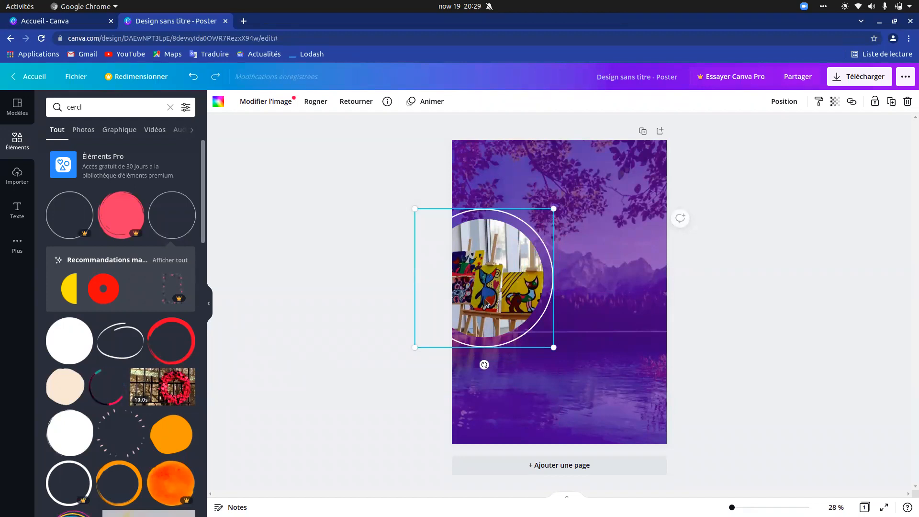
pyautogui.moveTo(415, 347); pyautogui.dragTo(432, 330)
pyautogui.moveTo(511, 273); pyautogui.dragTo(506, 279)
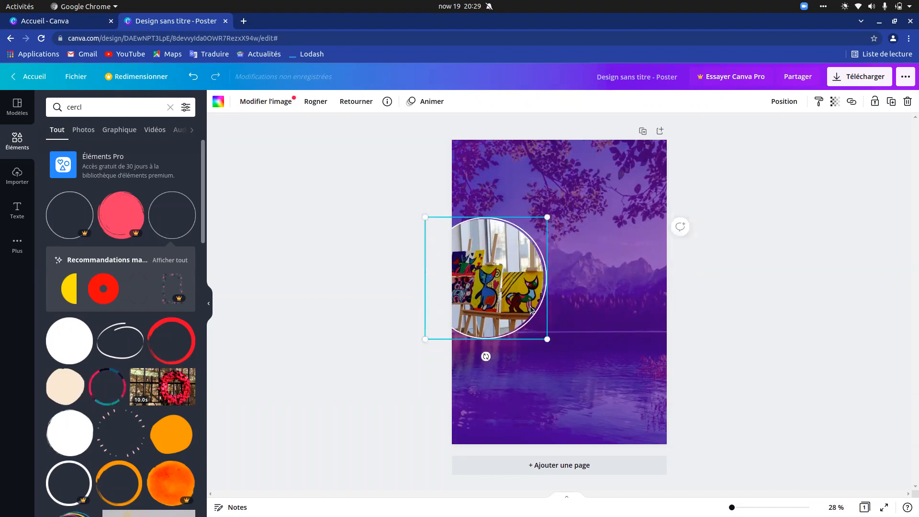
# Shift the round photo further past the poster's left edge, and reposition the white circle outline around it.
pyautogui.moveTo(506, 289); pyautogui.dragTo(533, 357)
pyautogui.click(485, 242)
pyautogui.moveTo(485, 242); pyautogui.dragTo(483, 243)
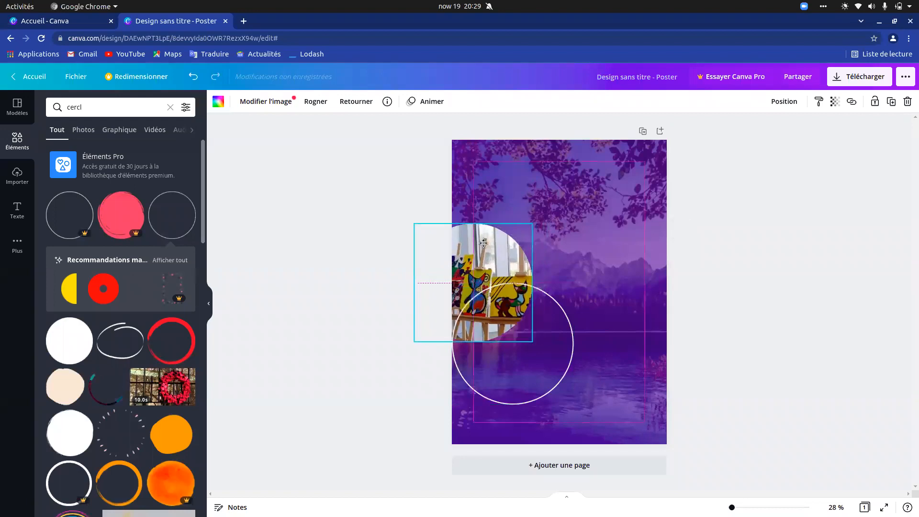
pyautogui.moveTo(544, 360); pyautogui.dragTo(509, 301)
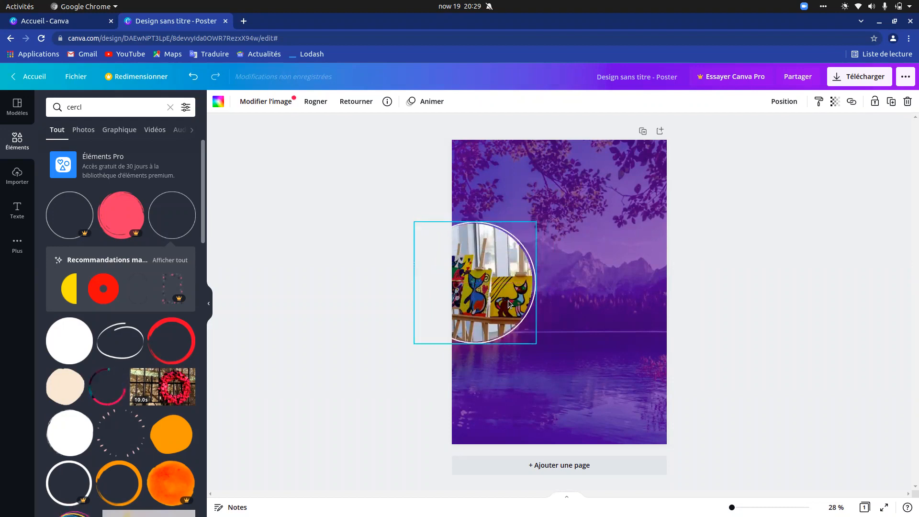
# Check the transparency setting of the purple landscape background.
pyautogui.click(589, 316)
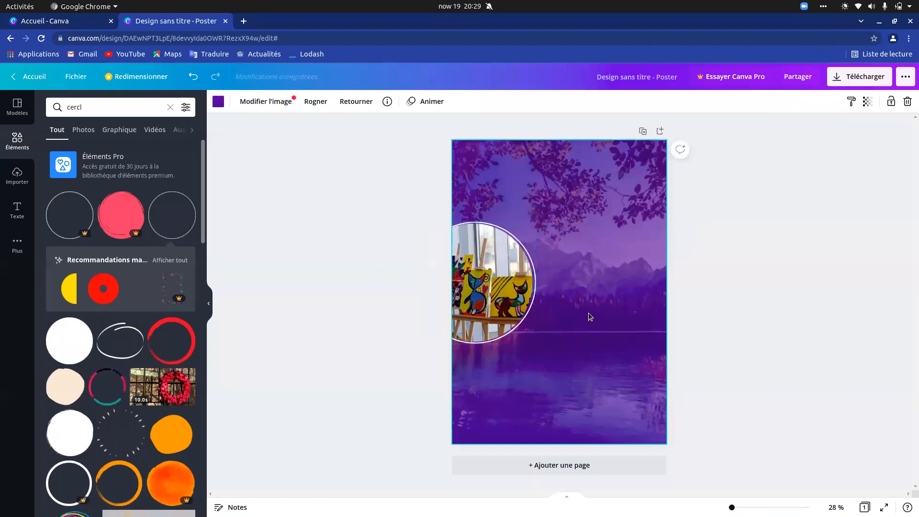
pyautogui.click(865, 102)
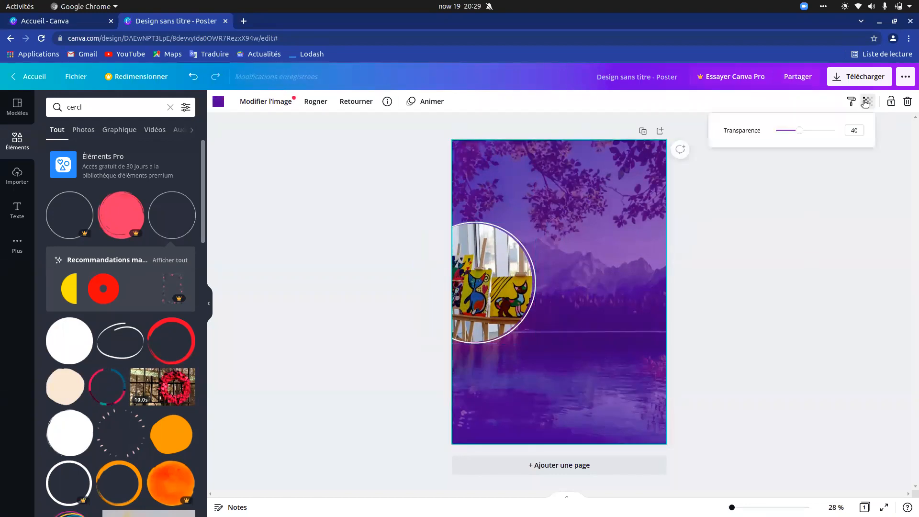
pyautogui.click(865, 102)
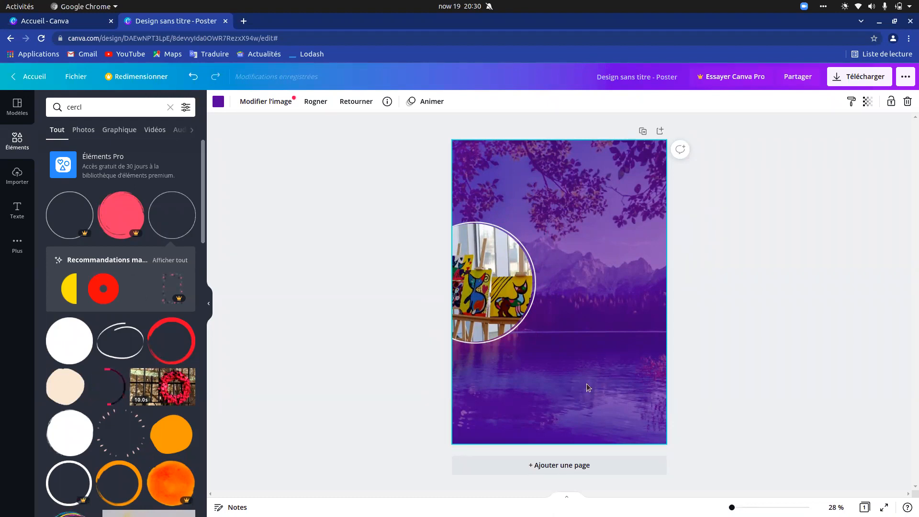
pyautogui.click(866, 105)
pyautogui.moveTo(839, 132); pyautogui.dragTo(788, 133)
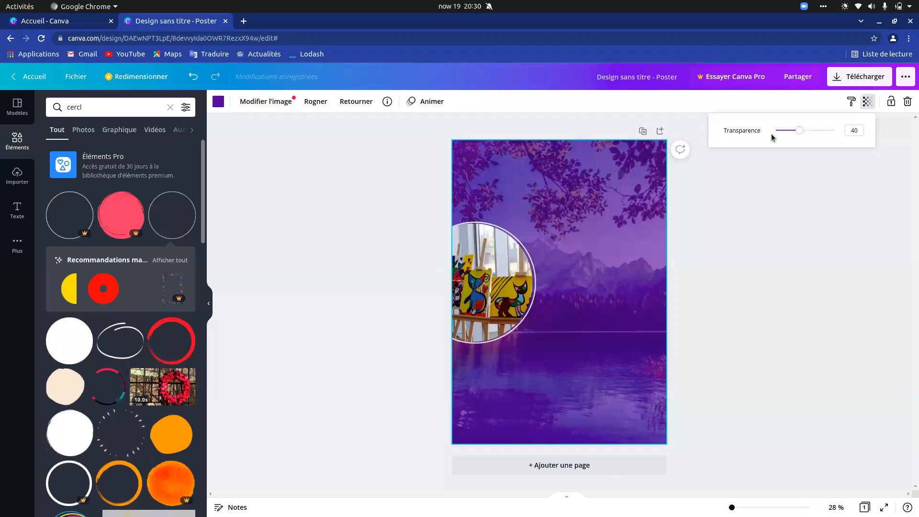
pyautogui.click(868, 103)
# Move the white circle outline aside, enlarge the round photo, and keep it partly beyond the poster's left edge.
pyautogui.click(494, 299)
pyautogui.moveTo(536, 338); pyautogui.dragTo(662, 383)
pyautogui.click(455, 335)
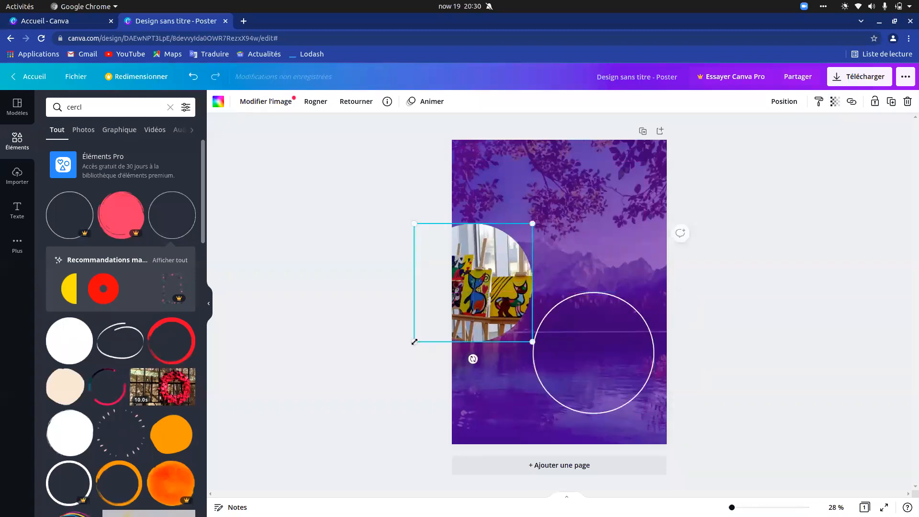
pyautogui.moveTo(413, 344); pyautogui.dragTo(422, 381)
pyautogui.moveTo(493, 292); pyautogui.dragTo(500, 287)
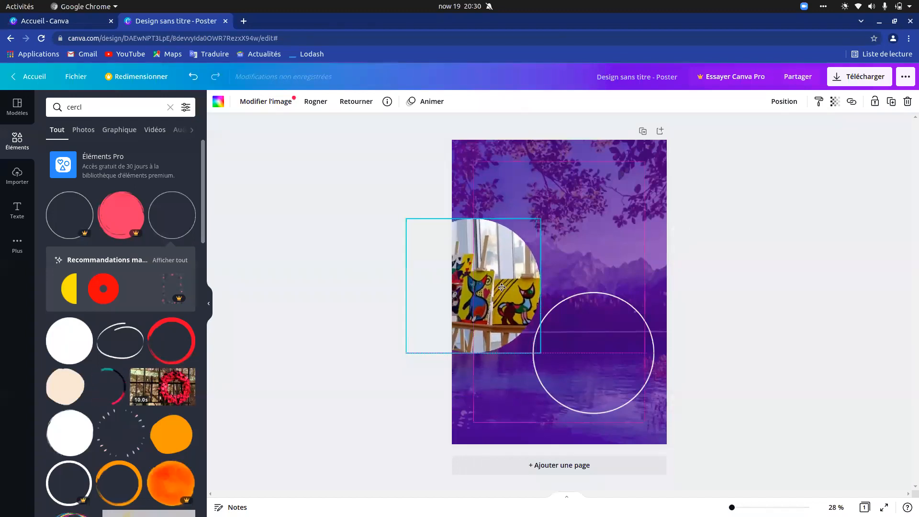
# Bring the white circle outline back over the photo and enlarge it to leave a narrow gap around the photo.
pyautogui.click(589, 331)
pyautogui.moveTo(590, 332); pyautogui.dragTo(507, 268)
pyautogui.moveTo(463, 331); pyautogui.dragTo(427, 357)
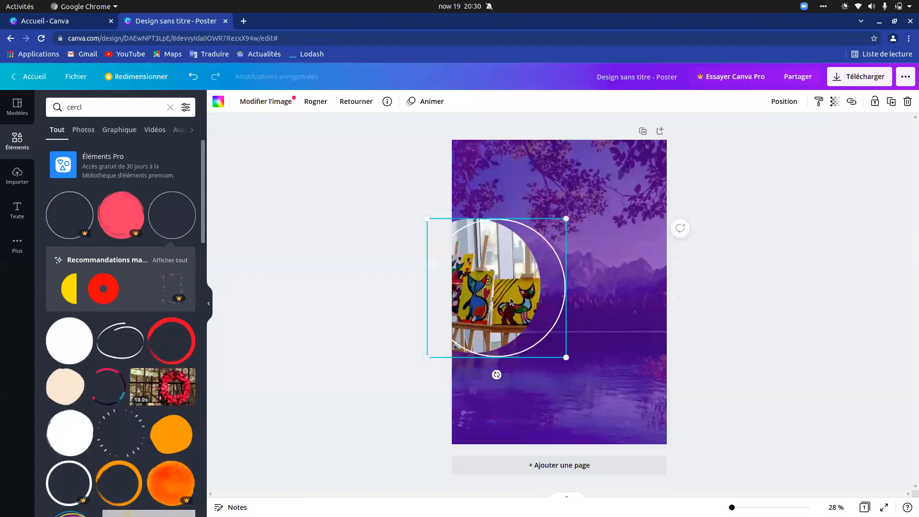
pyautogui.moveTo(509, 297); pyautogui.dragTo(489, 297)
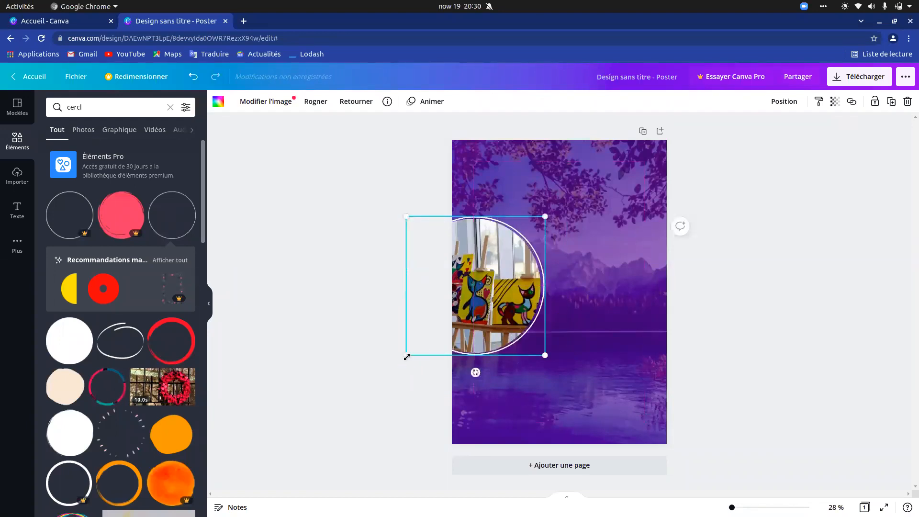
pyautogui.moveTo(403, 357); pyautogui.dragTo(400, 359)
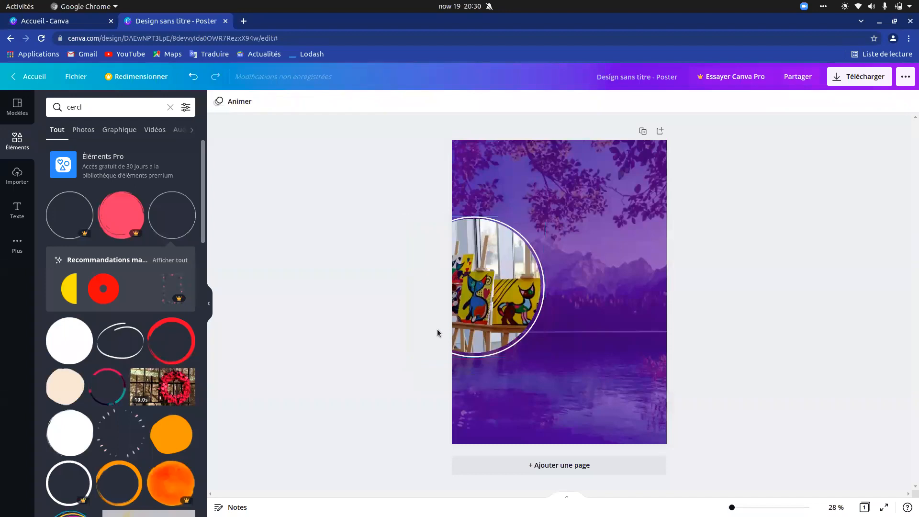
pyautogui.moveTo(461, 309); pyautogui.dragTo(461, 309)
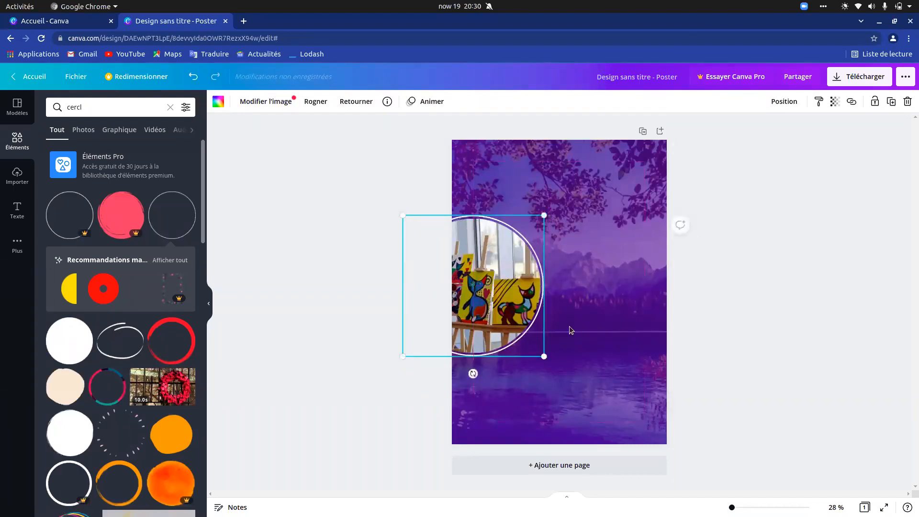
# Deselect the circle outline and switch to the document viewer to examine the logos in affiche_a_realiser.pdf.
pyautogui.click(605, 334)
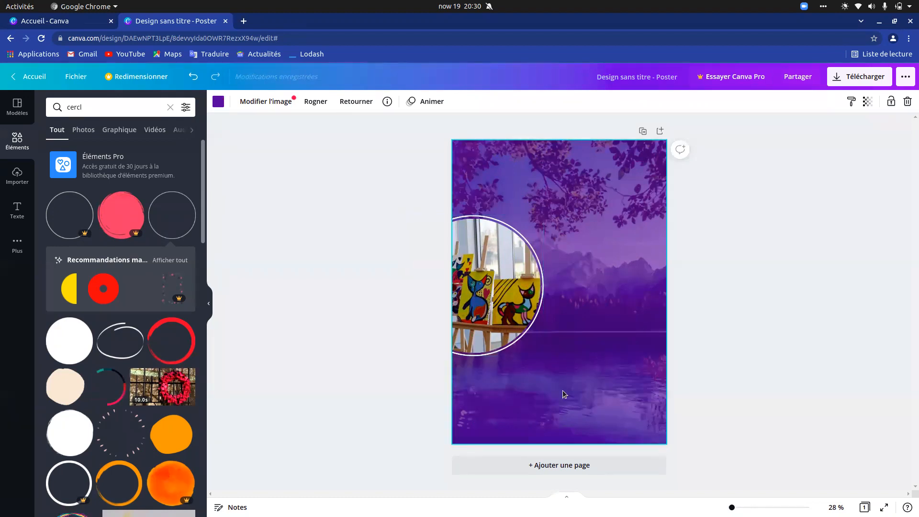
pyautogui.hotkey('alt', 'Tab')
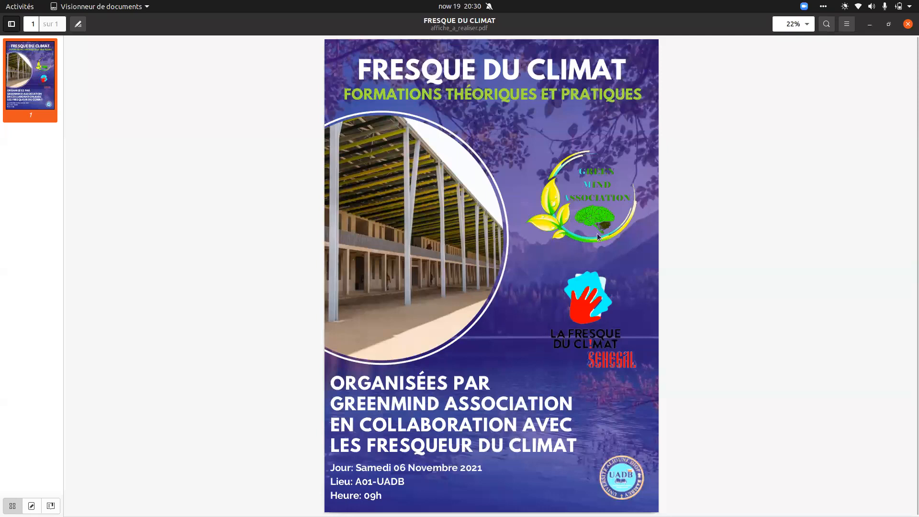
# Try the white-background La Fresque du Climat logo on the Canva poster, remove it, and look at the premium background remover offer.
pyautogui.hotkey('alt', 'Tab')
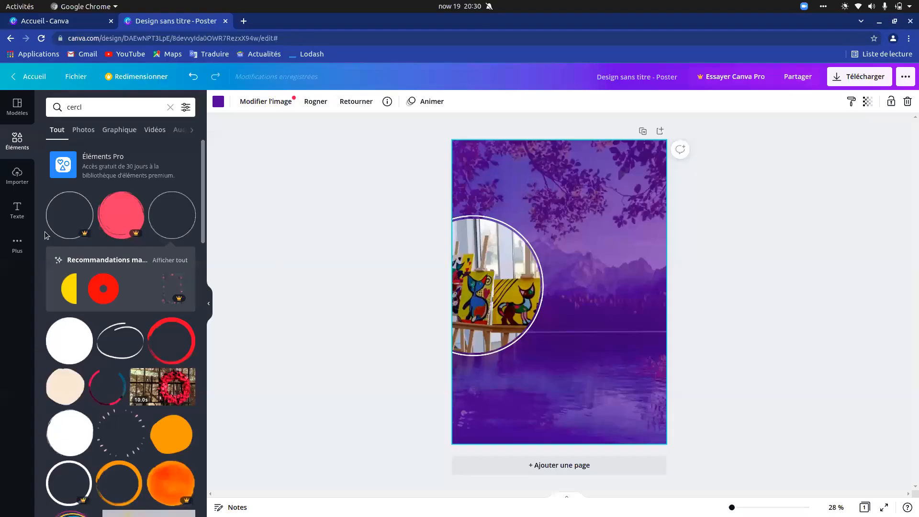
pyautogui.click(17, 174)
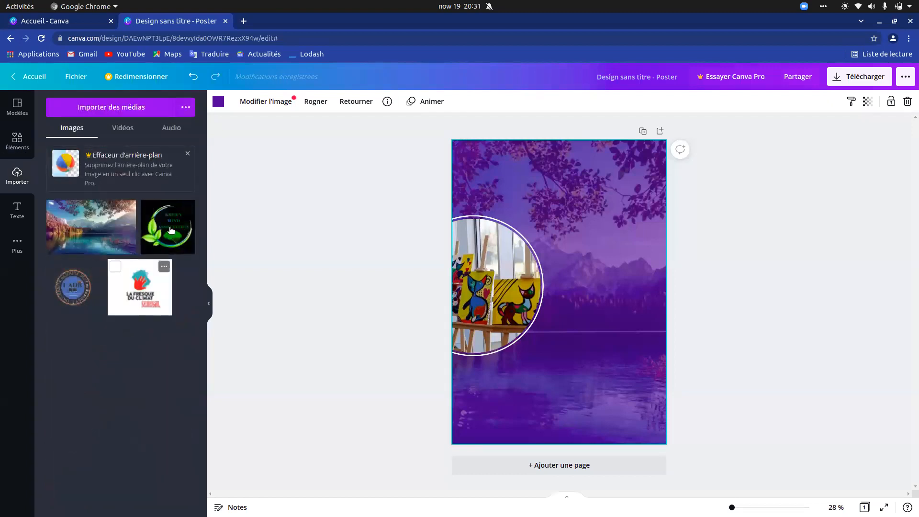
pyautogui.click(134, 302)
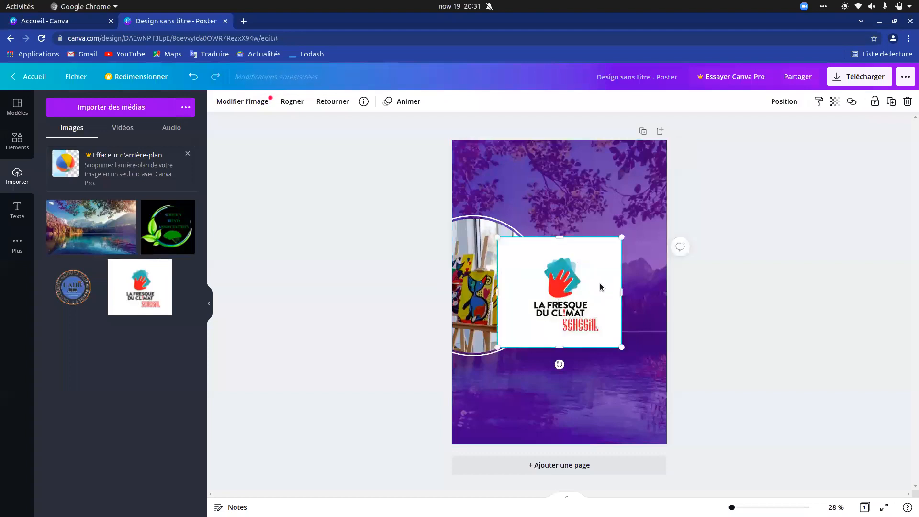
pyautogui.hotkey('alt', 'Tab')
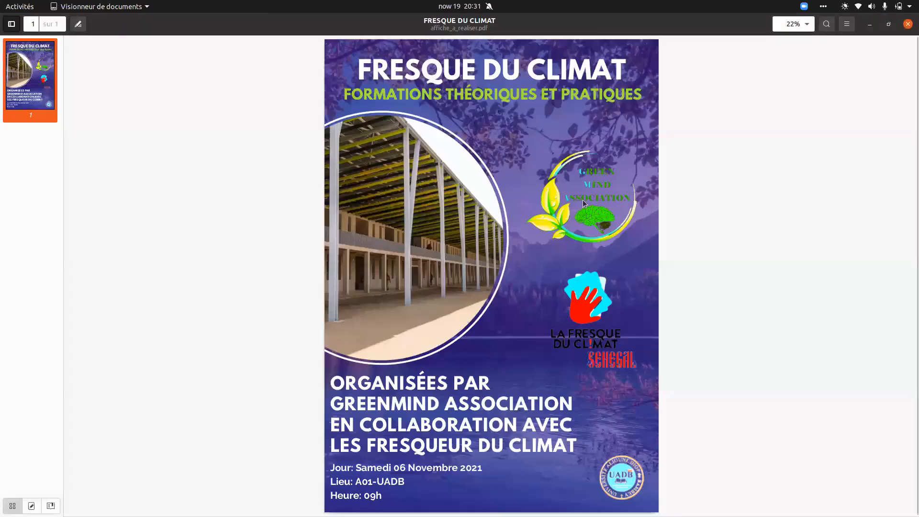
pyautogui.hotkey('alt', 'Tab')
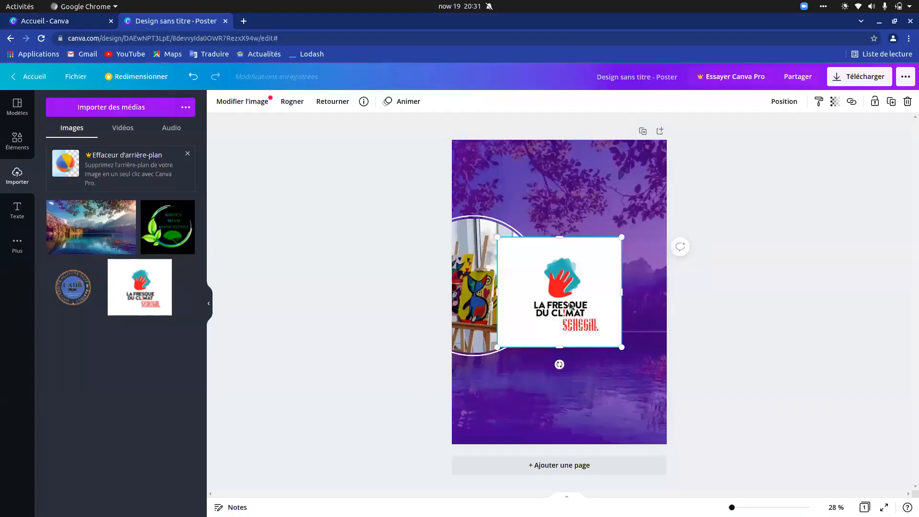
pyautogui.press('Delete')
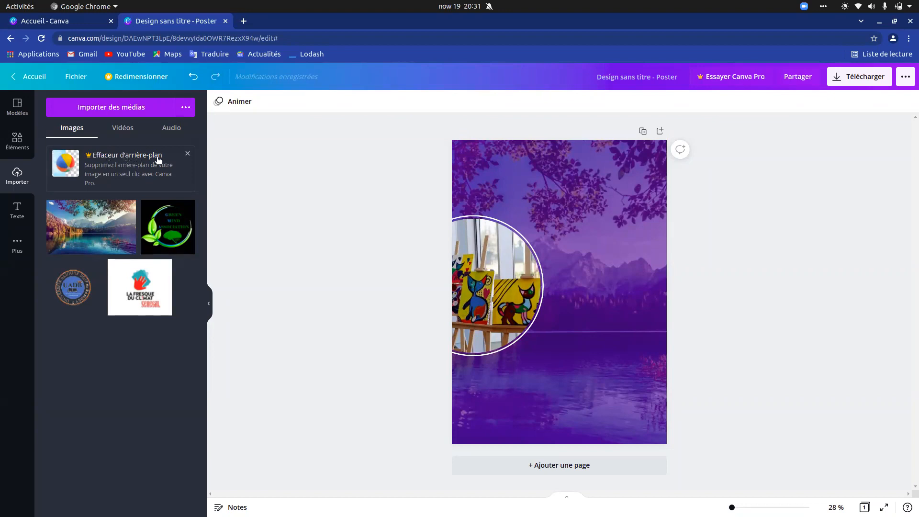
pyautogui.click(107, 166)
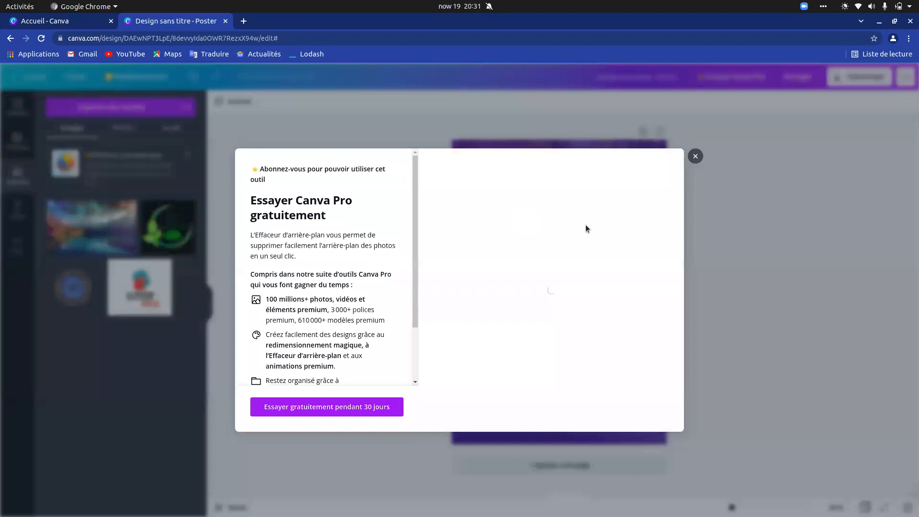
pyautogui.click(696, 157)
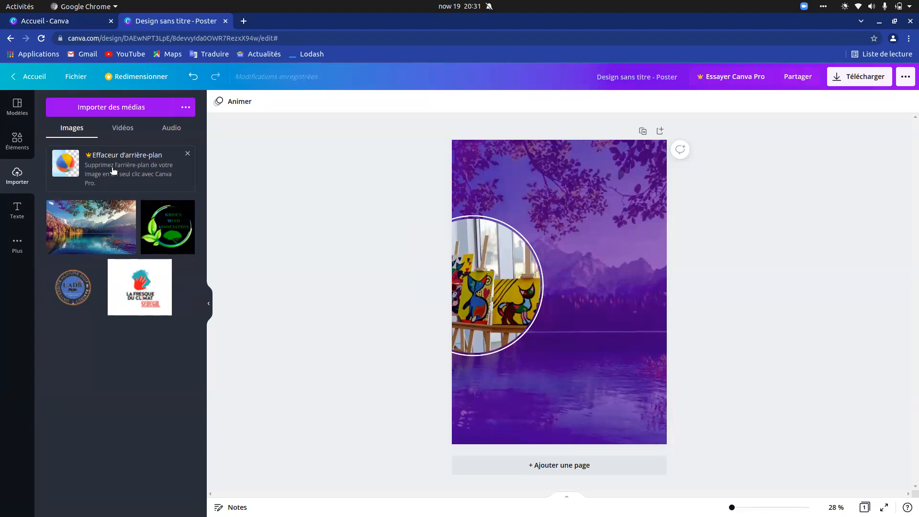
# Search the web for "removebg" in a new browser tab and open the remove.bg site.
pyautogui.click(244, 20)
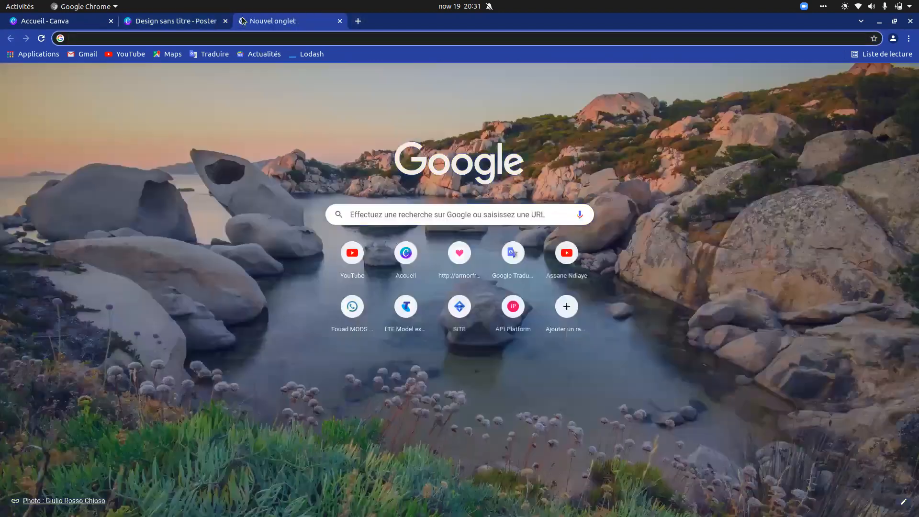
pyautogui.write('removebg')
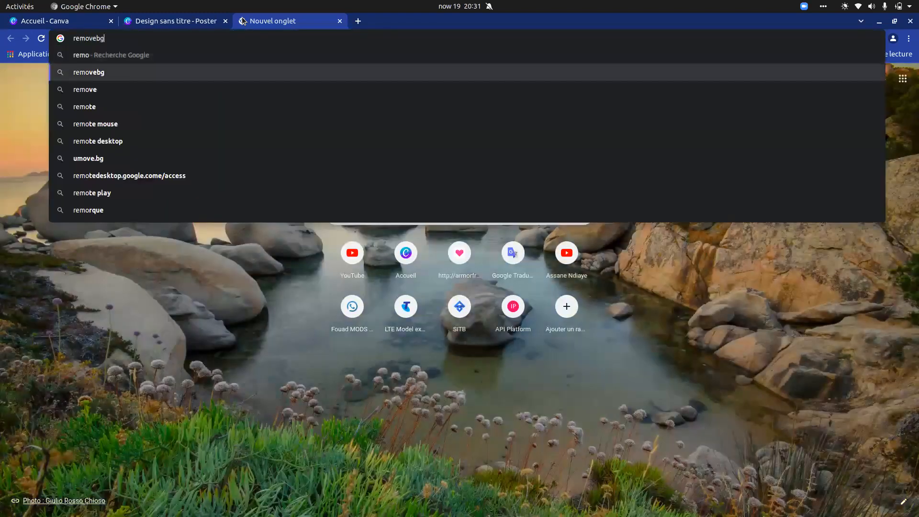
pyautogui.press('Return')
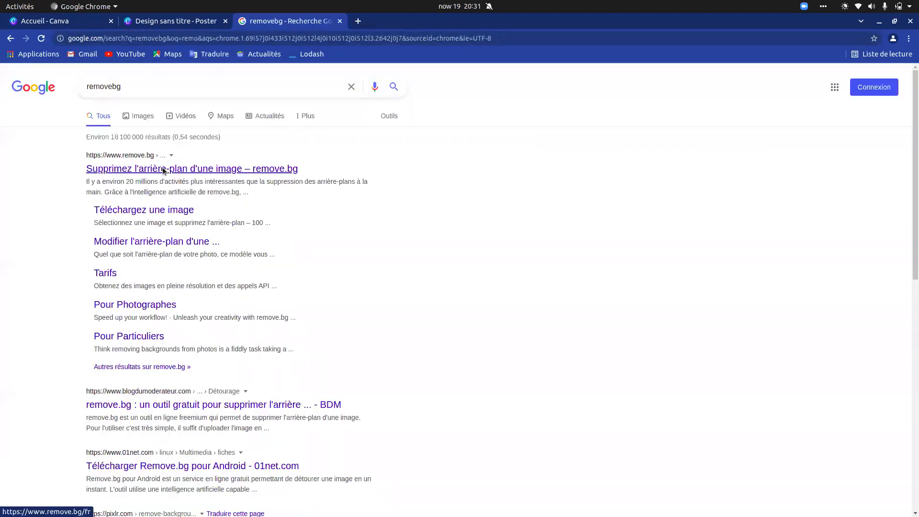
pyautogui.click(163, 169)
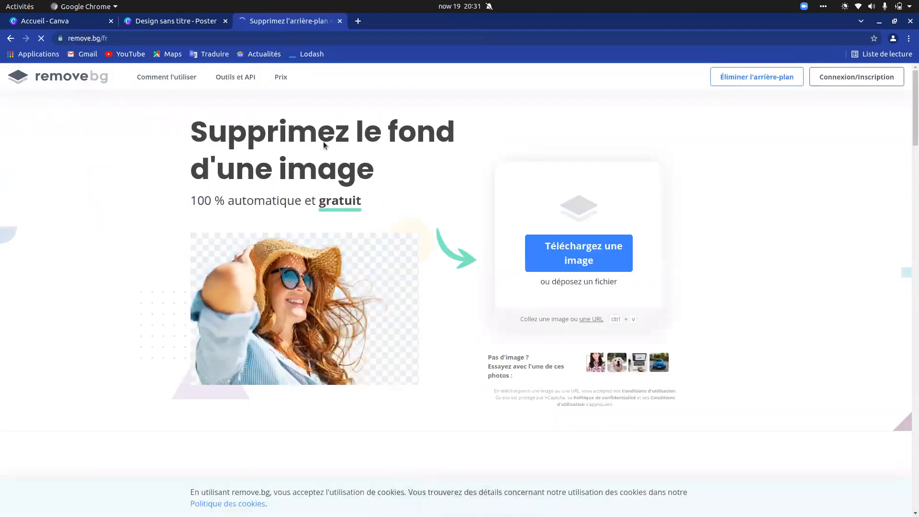
# Upload fresque.jpeg for background removal and check the logo in the reference PDF while it processes.
pyautogui.click(577, 259)
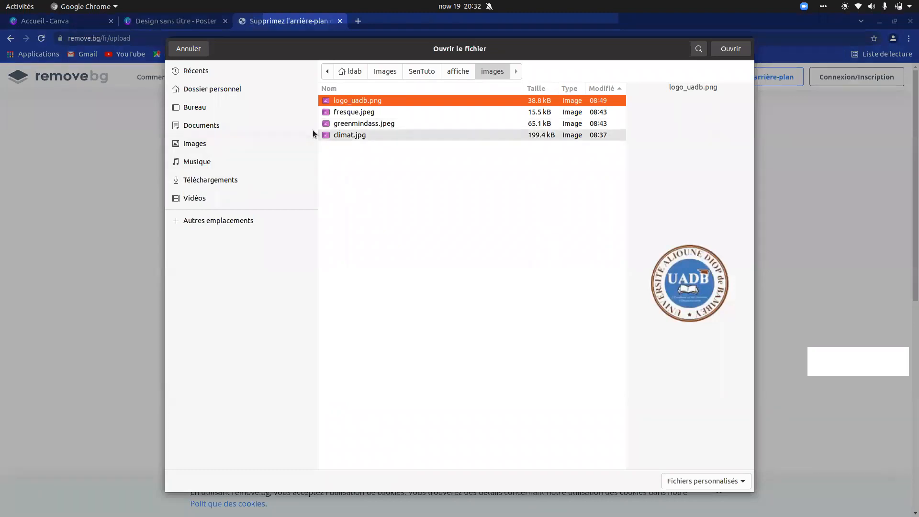
pyautogui.click(380, 116)
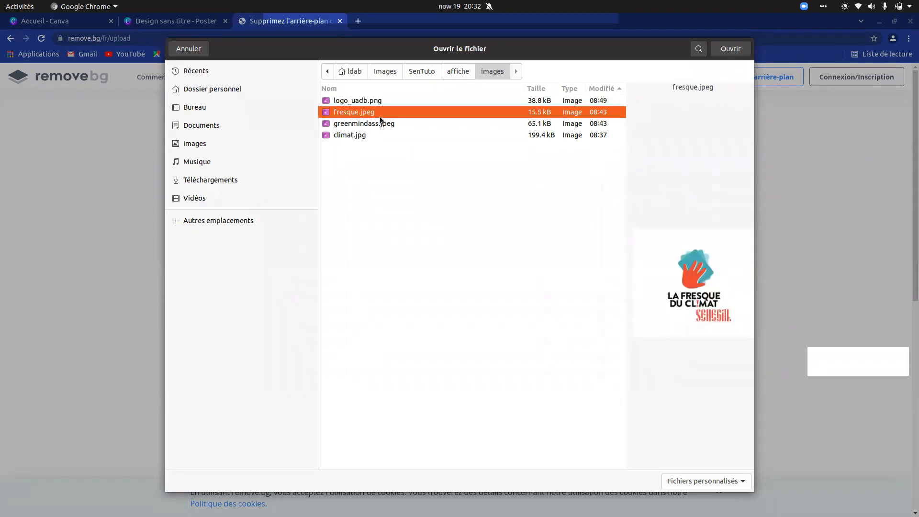
pyautogui.click(731, 50)
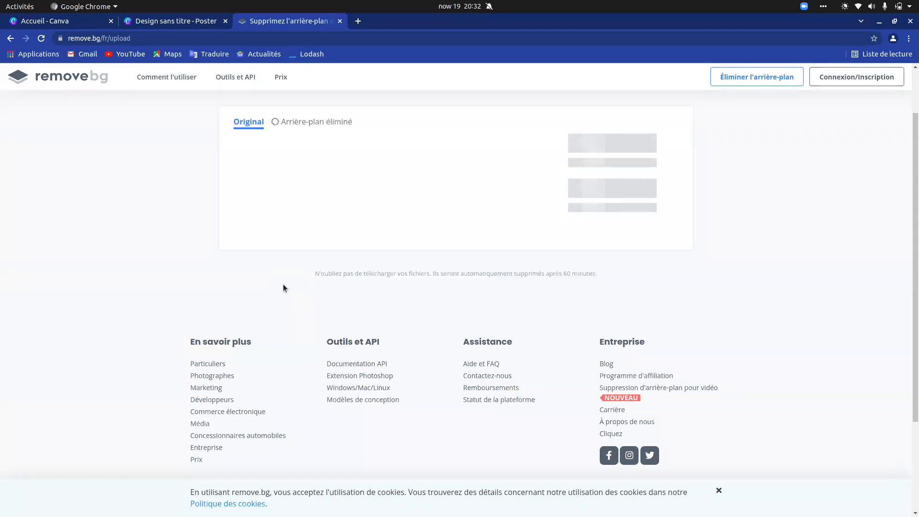
pyautogui.hotkey('alt', 'Tab')
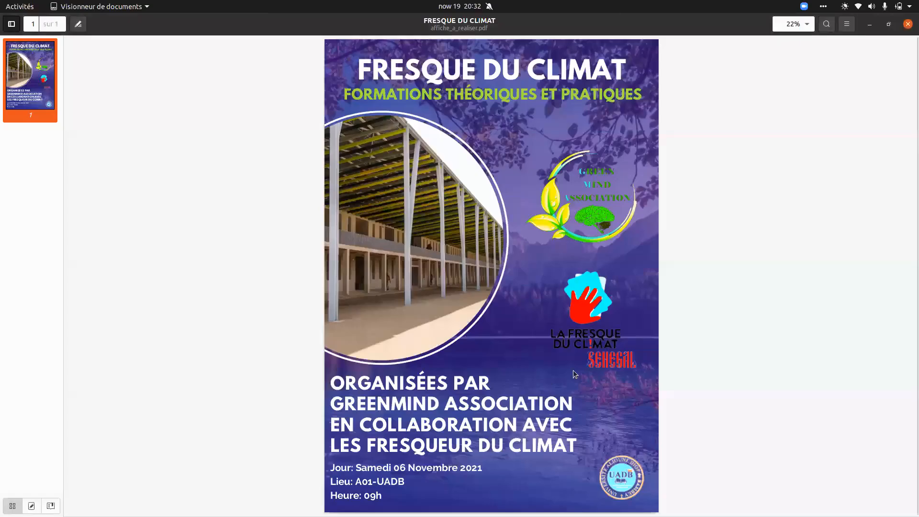
pyautogui.hotkey('alt', 'Tab')
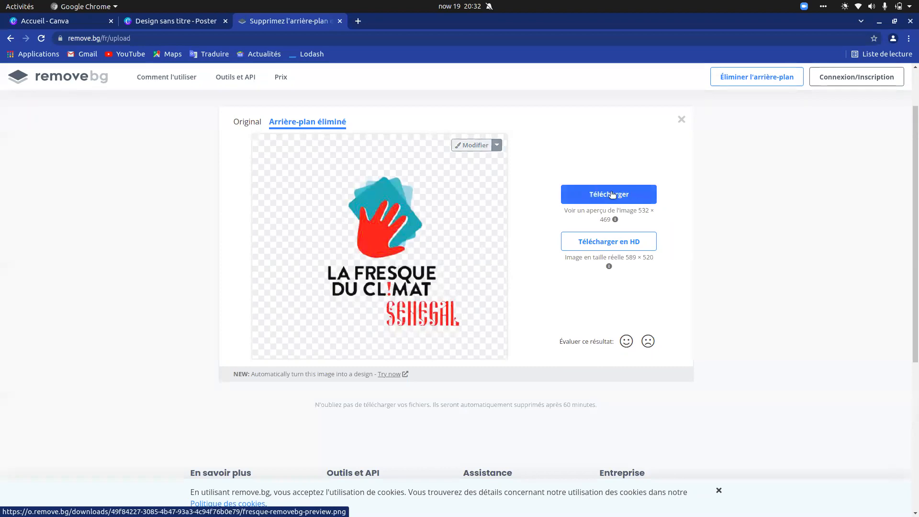
# Download the background-free fresque logo and open the saved image briefly to check its transparency.
pyautogui.click(372, 249)
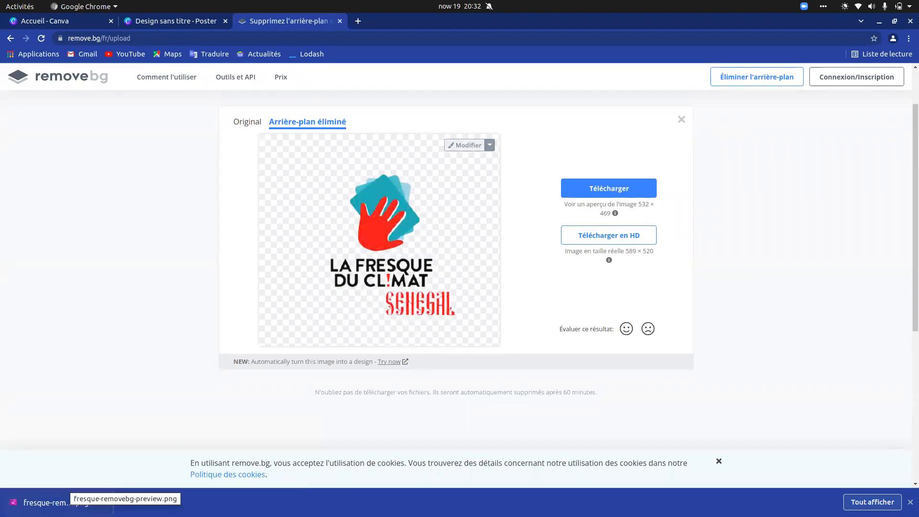
pyautogui.click(56, 502)
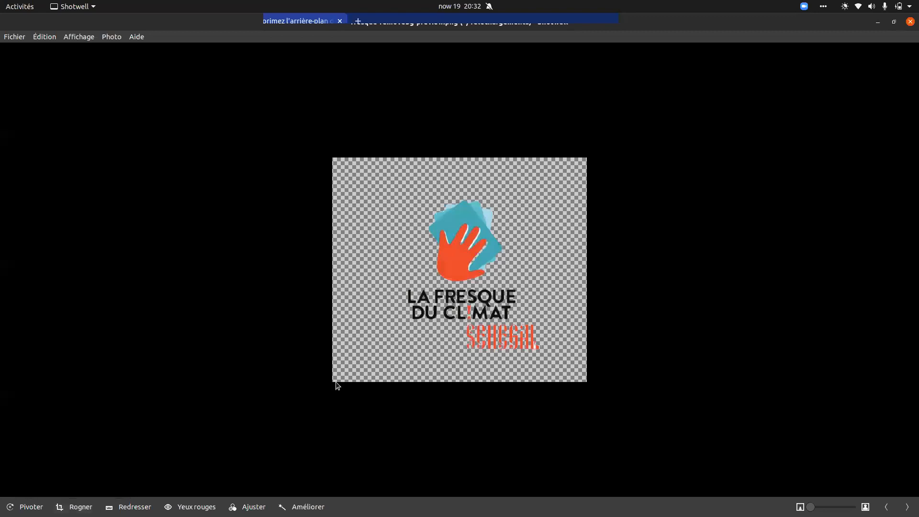
pyautogui.click(910, 23)
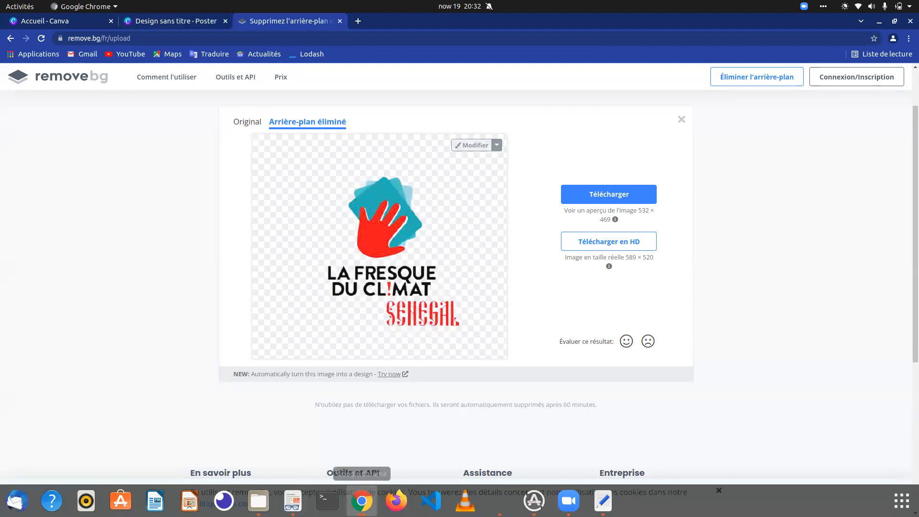
# Return to the Canva poster and upload fresque-removebg-preview.png from the Téléchargements folder.
pyautogui.click(194, 22)
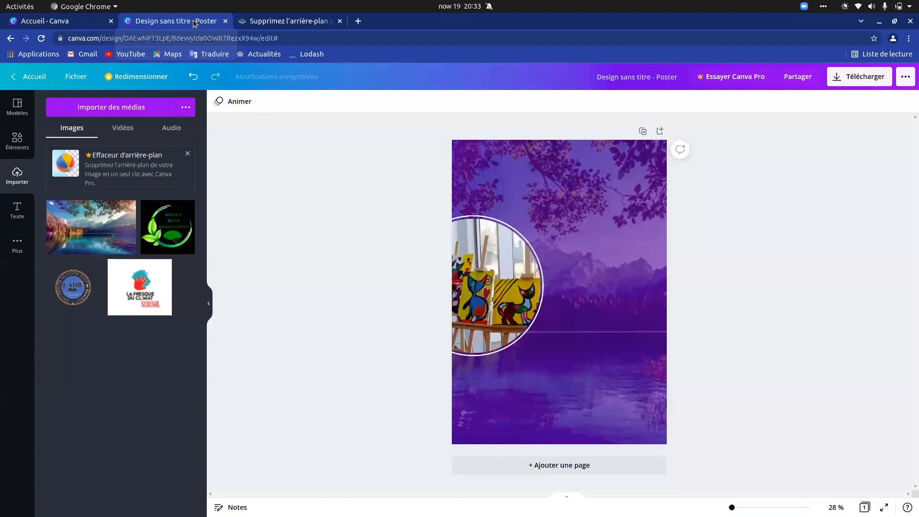
pyautogui.click(124, 108)
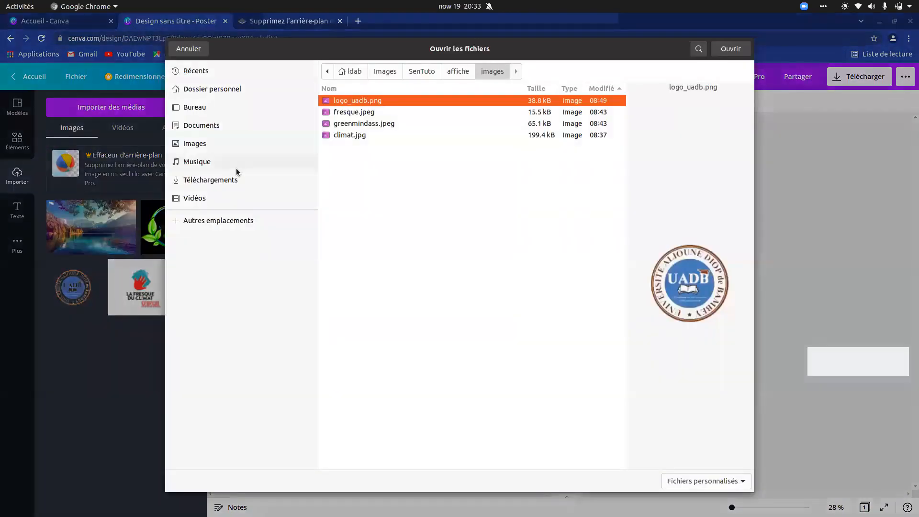
pyautogui.click(227, 181)
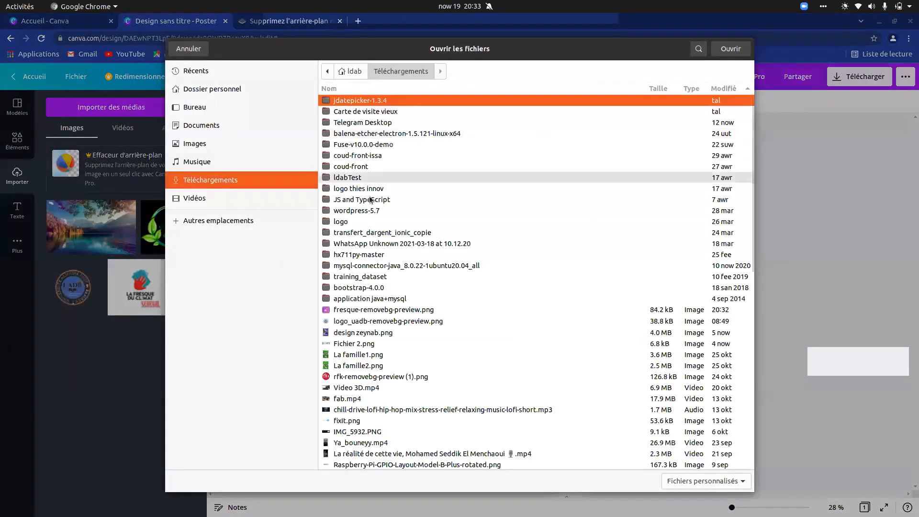
pyautogui.click(378, 310)
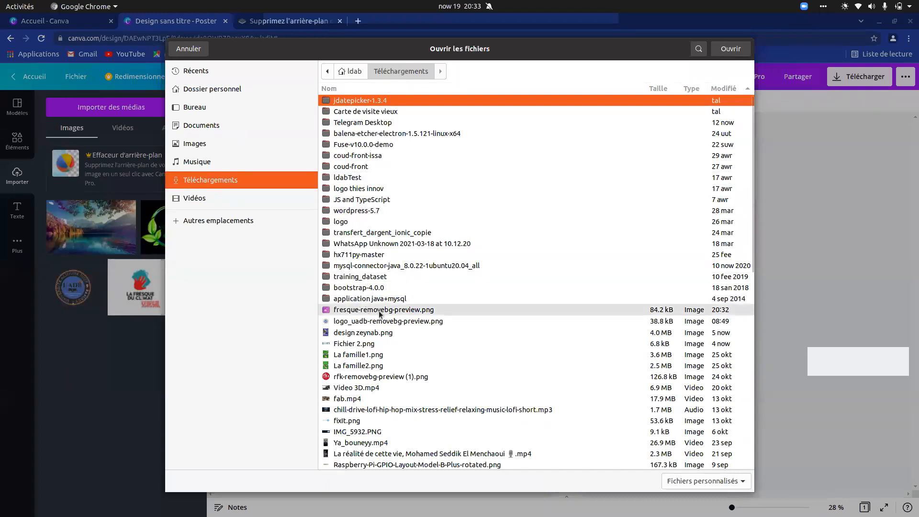
pyautogui.click(731, 49)
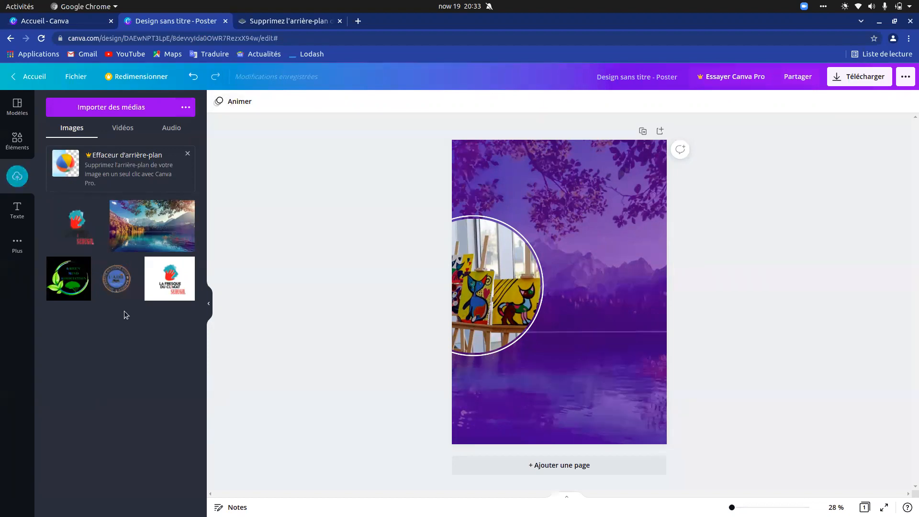
# Place the transparent fresque logo beside the round photo against the poster's right edge and compare it with the reference PDF.
pyautogui.click(78, 233)
pyautogui.moveTo(572, 332); pyautogui.dragTo(615, 339)
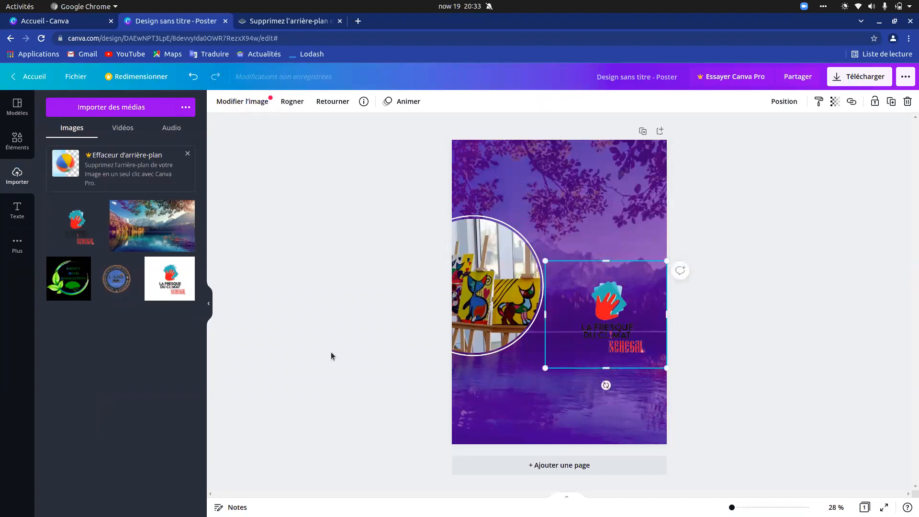
pyautogui.hotkey('alt', 'Tab')
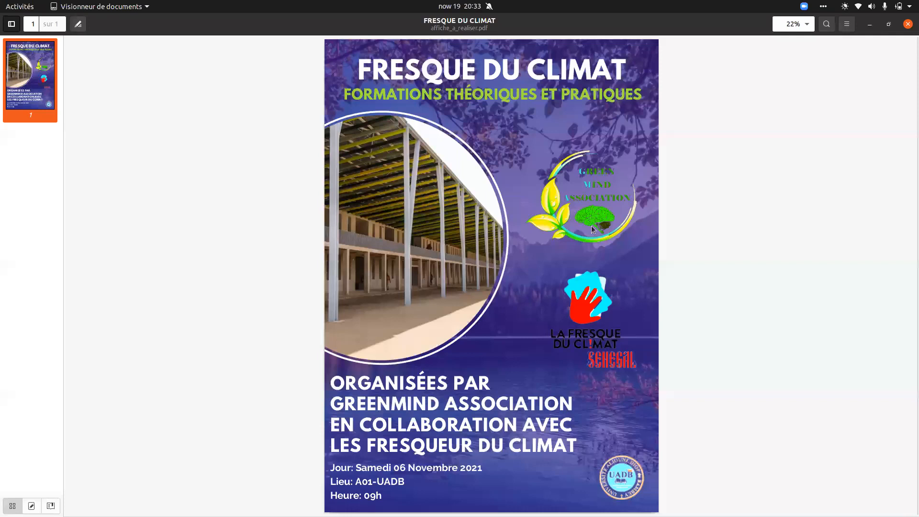
pyautogui.hotkey('alt', 'Tab')
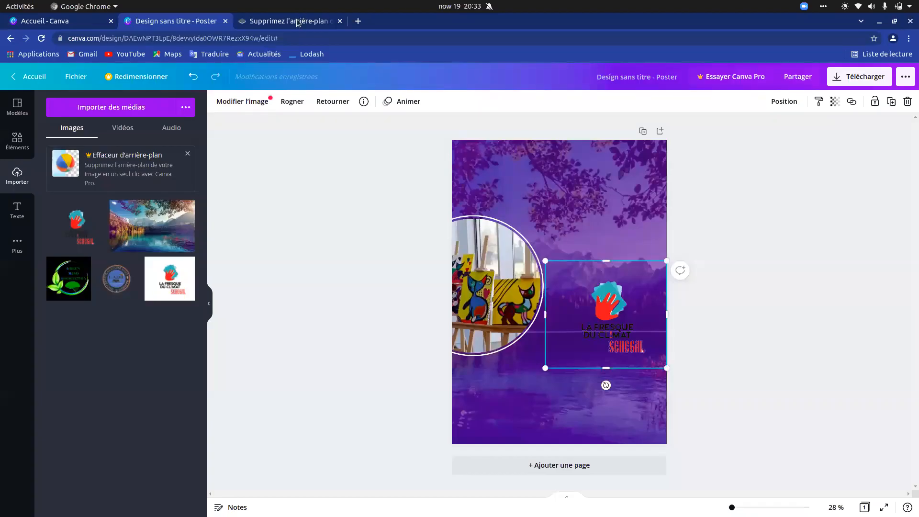
# Switch back to remove.bg and reload its home page to start another background removal.
pyautogui.click(263, 24)
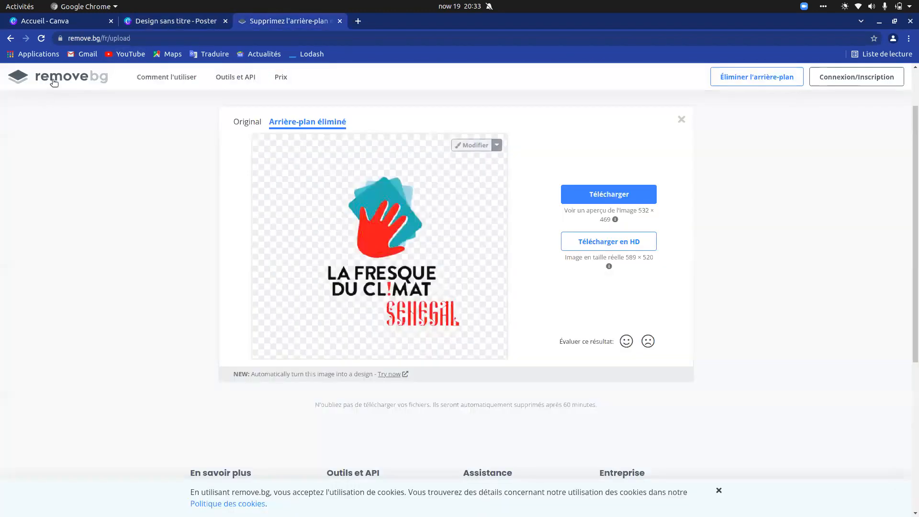
pyautogui.click(58, 79)
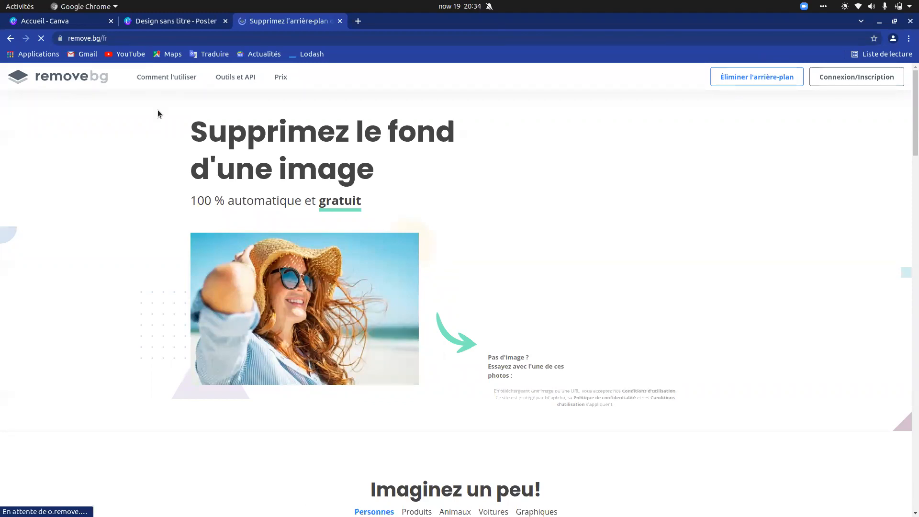
pyautogui.click(189, 38)
pyautogui.press('Return')
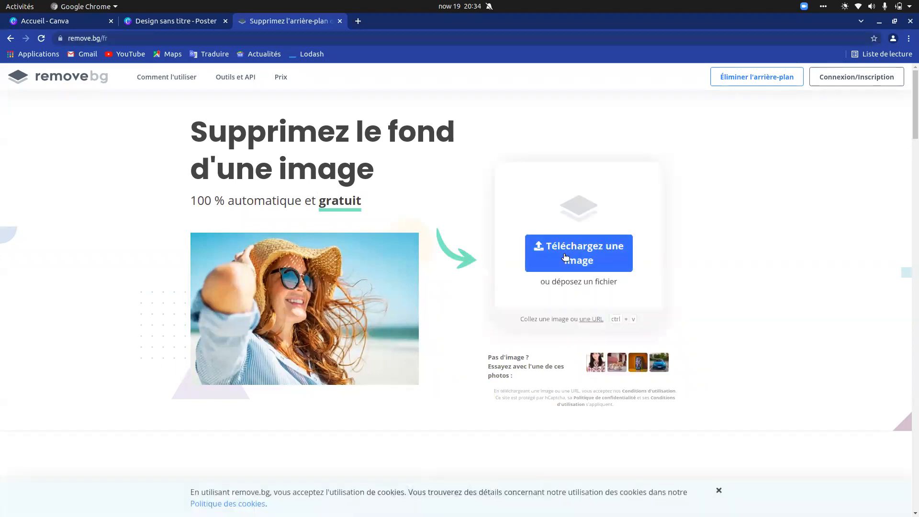
# Upload greenmindass.jpeg from the Images/SenTuto/affiche/images folder to remove.bg for background removal.
pyautogui.click(561, 258)
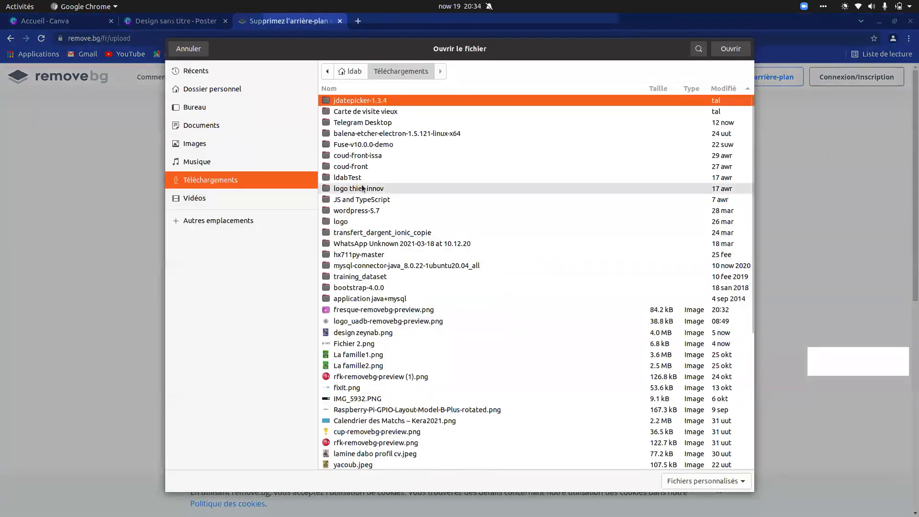
pyautogui.click(255, 141)
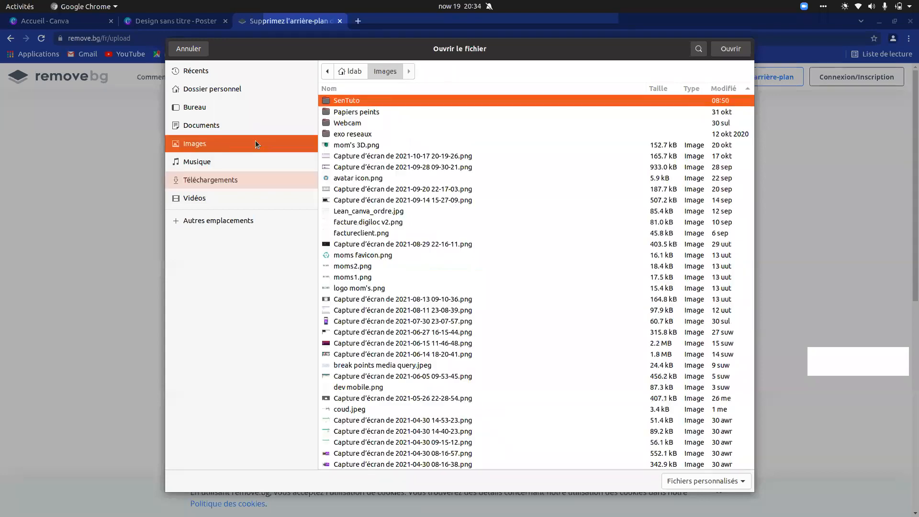
pyautogui.doubleClick(346, 100)
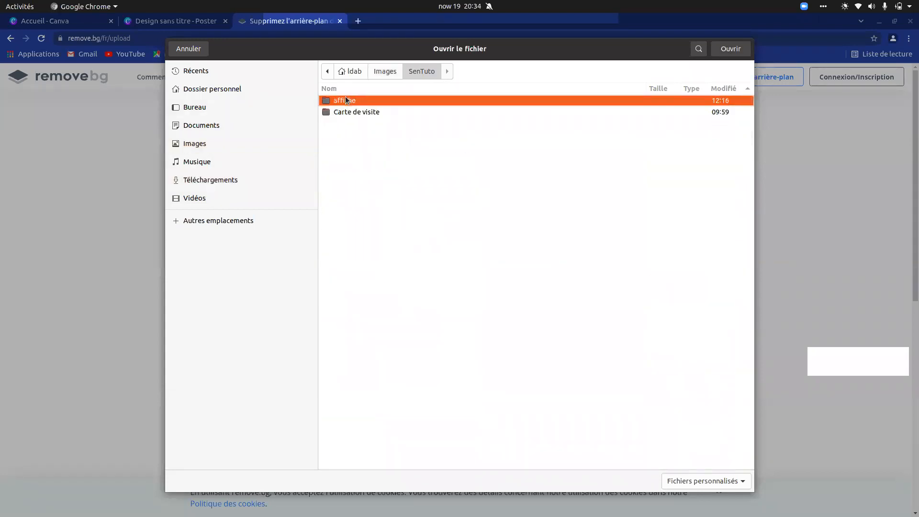
pyautogui.doubleClick(345, 99)
pyautogui.doubleClick(346, 99)
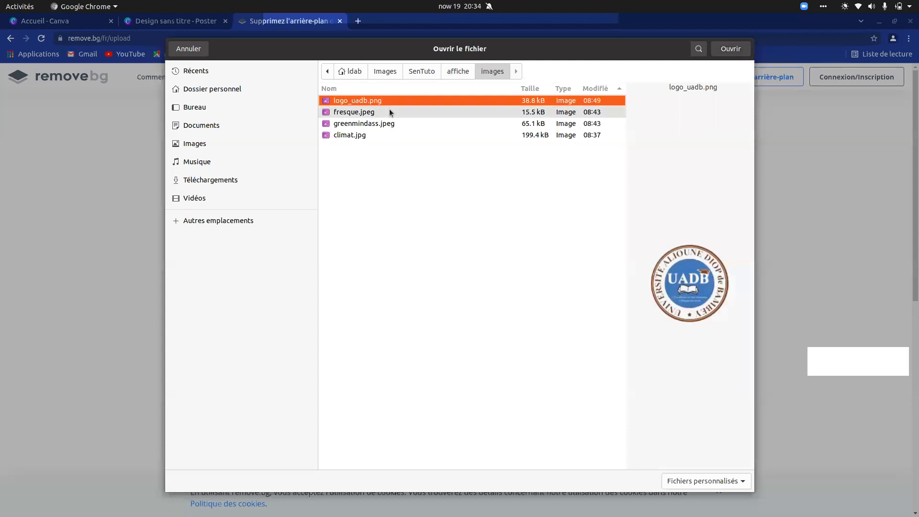
pyautogui.click(380, 122)
pyautogui.click(388, 101)
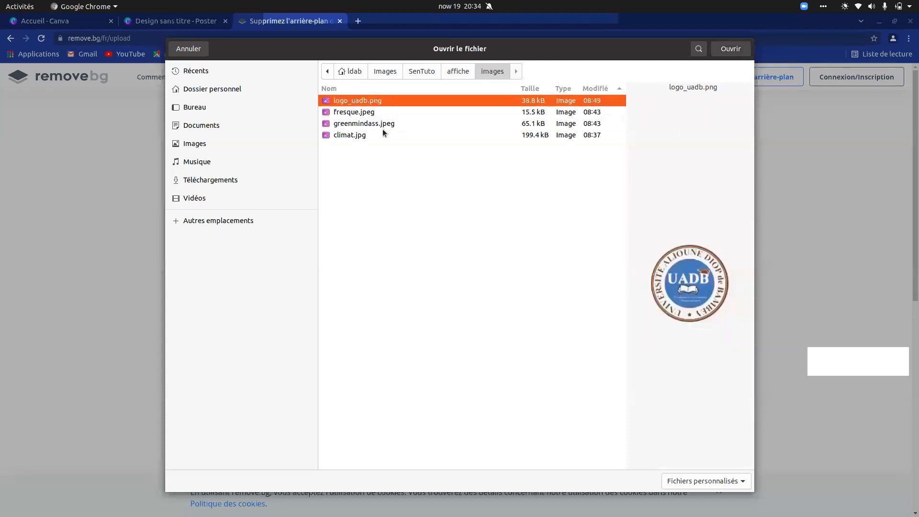
pyautogui.click(375, 135)
pyautogui.click(403, 112)
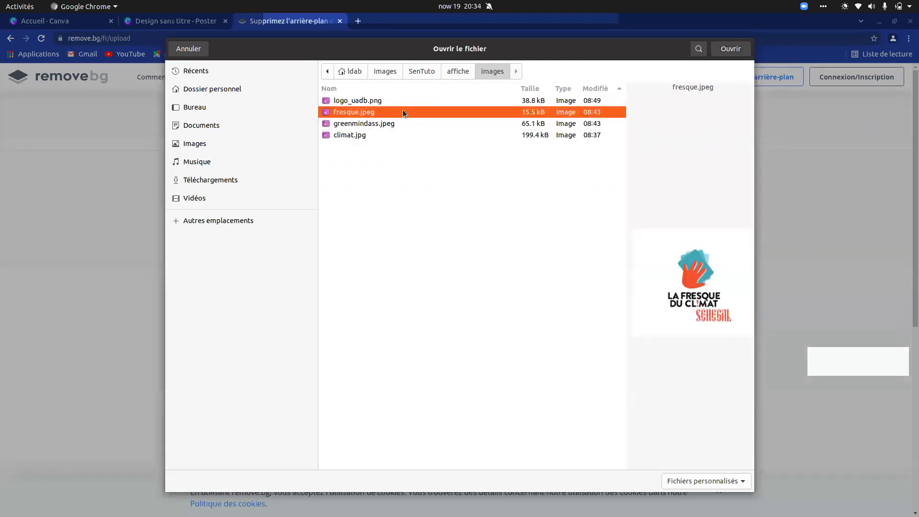
pyautogui.click(401, 128)
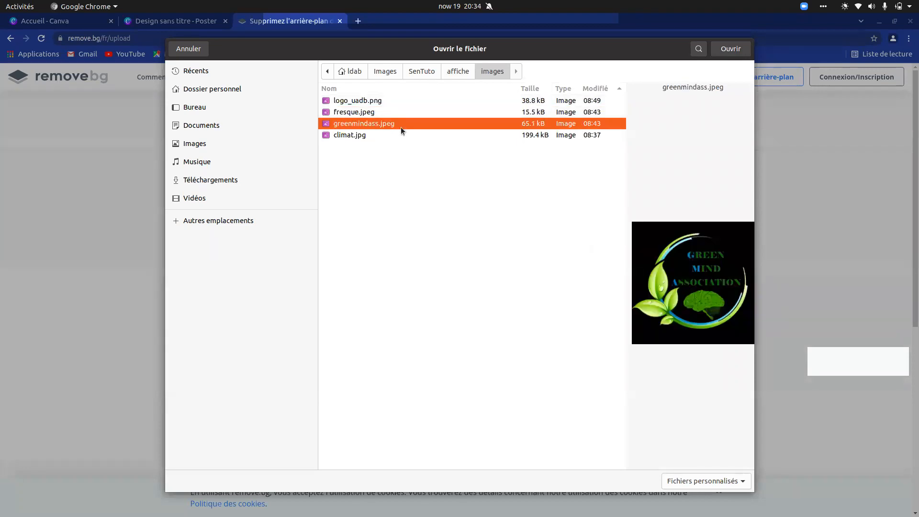
pyautogui.click(730, 49)
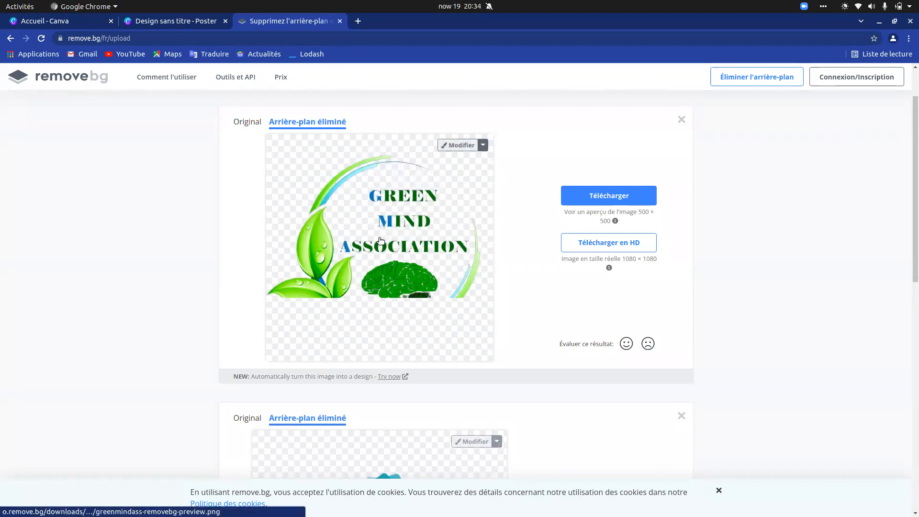
# Download the background-free Green Mind logo, then upload greenmindass-removebg-preview.png from Téléchargements into the Canva poster's media.
pyautogui.scroll(-2, 381, 241)
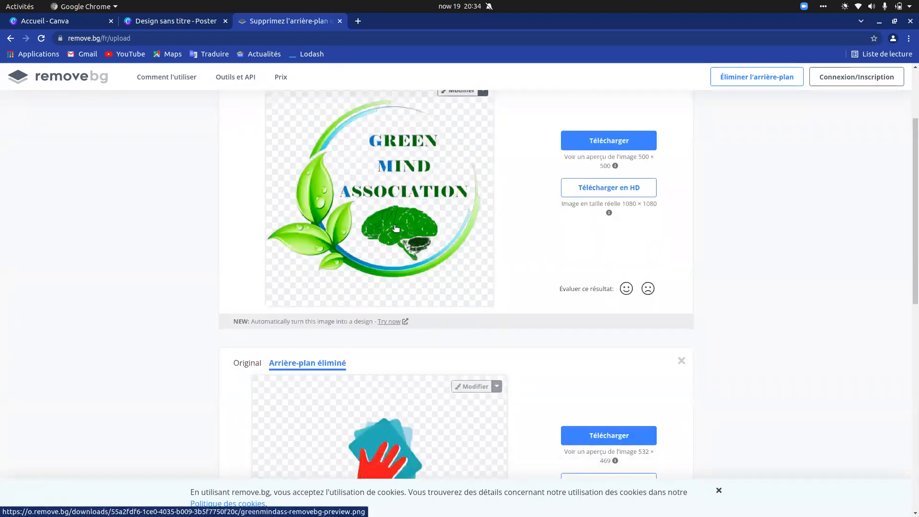
pyautogui.click(391, 228)
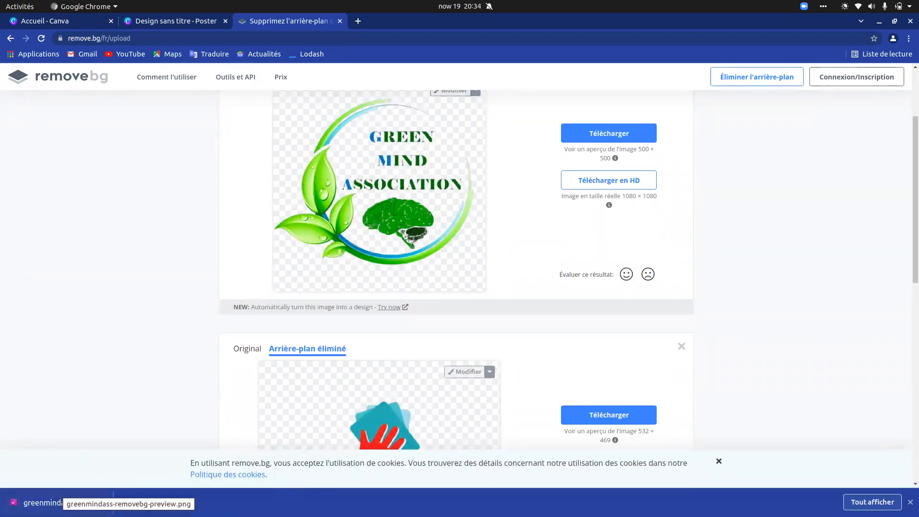
pyautogui.click(164, 24)
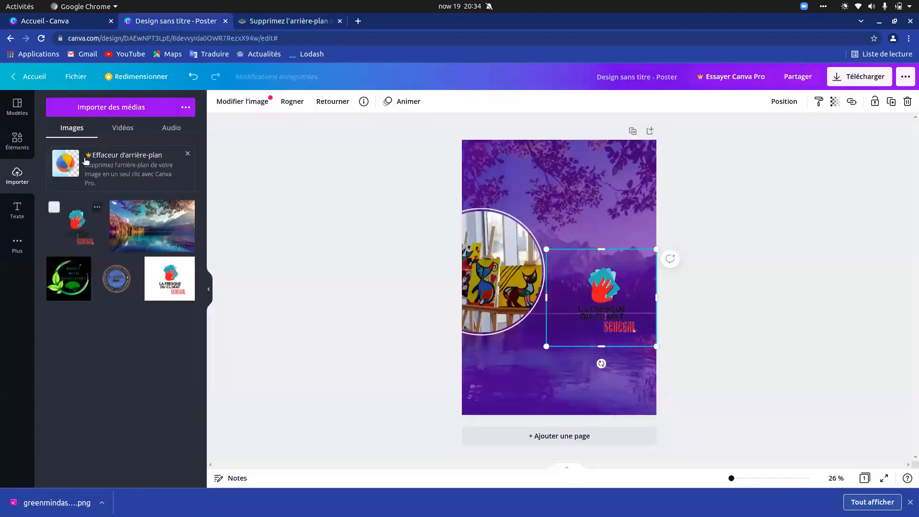
pyautogui.click(122, 107)
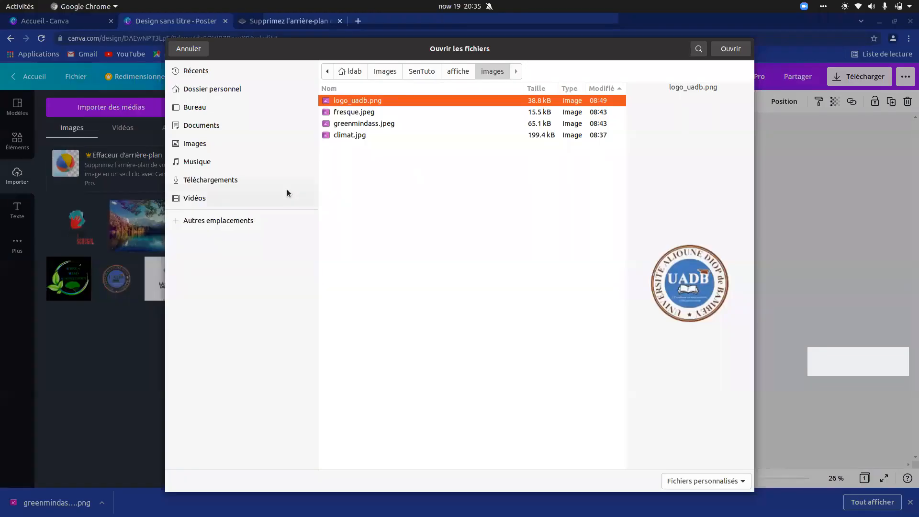
pyautogui.click(249, 184)
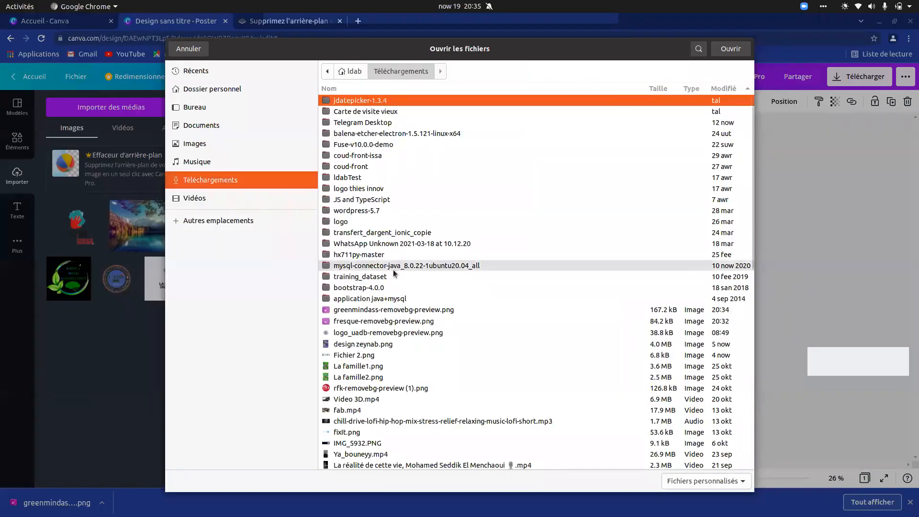
pyautogui.click(379, 310)
pyautogui.click(730, 47)
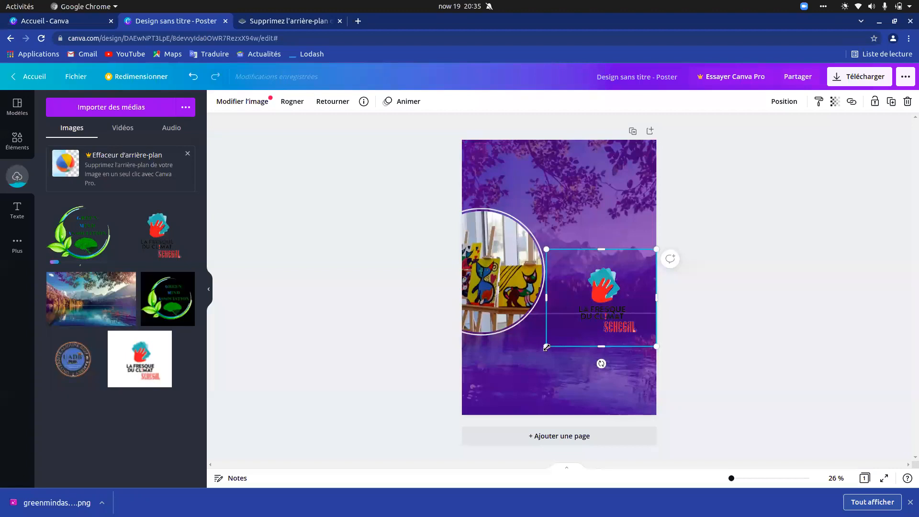
# Add the transparent Green Mind logo at reduced size above the fresque logo, slightly shrinking the fresque logo and moving it lower.
pyautogui.moveTo(549, 346); pyautogui.dragTo(550, 342)
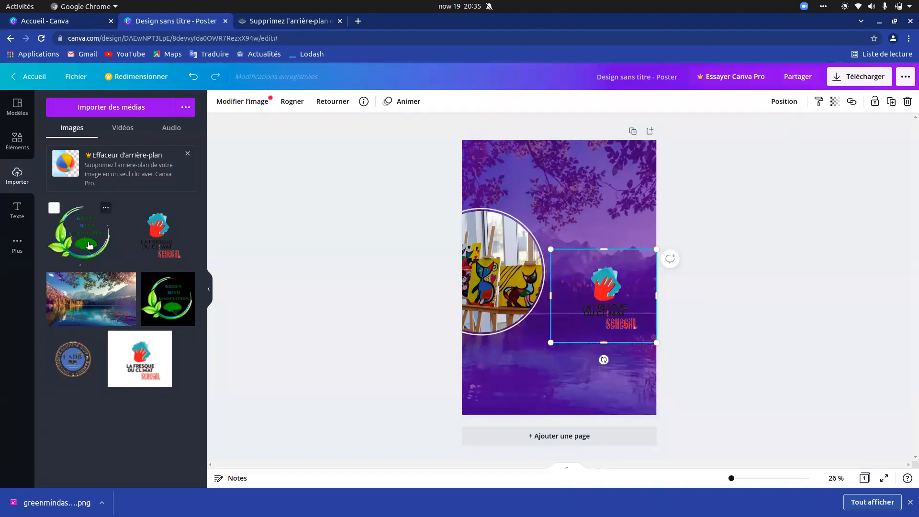
pyautogui.click(89, 245)
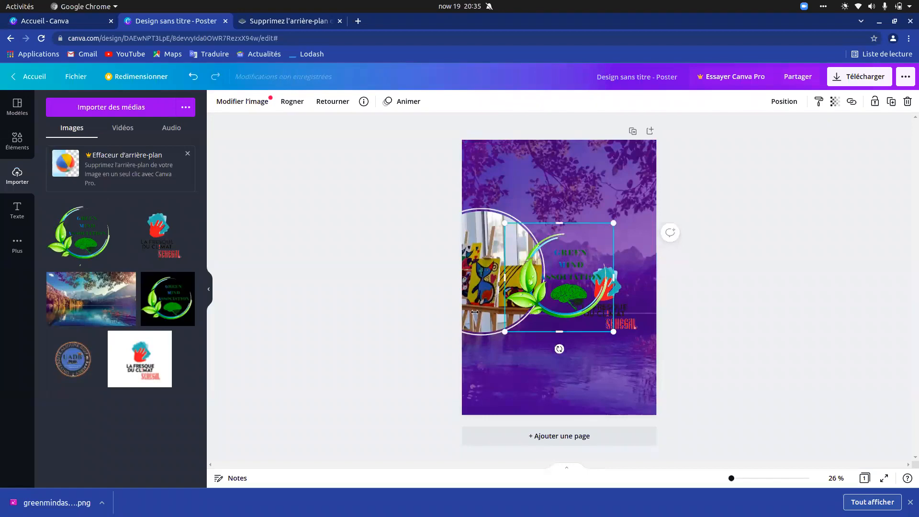
pyautogui.moveTo(505, 329); pyautogui.dragTo(542, 294)
pyautogui.moveTo(607, 228); pyautogui.dragTo(634, 192)
pyautogui.click(607, 302)
pyautogui.moveTo(608, 303); pyautogui.dragTo(611, 313)
pyautogui.click(562, 372)
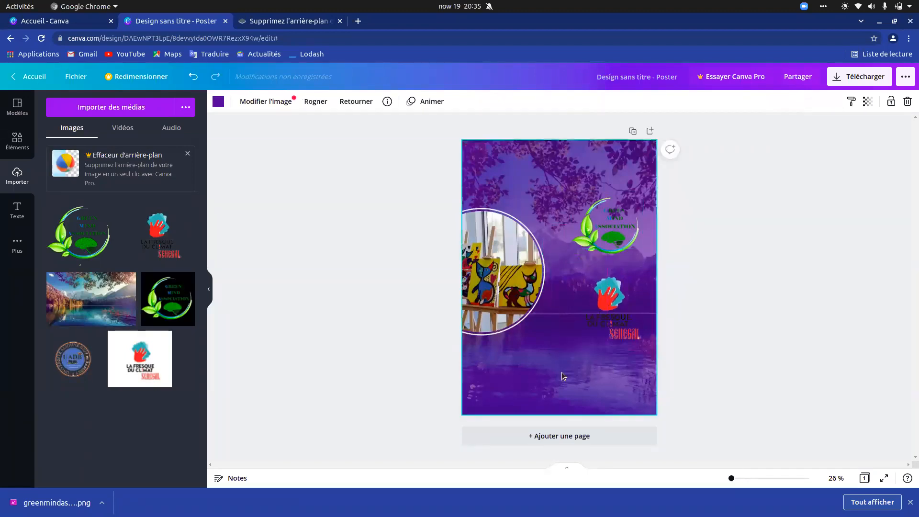
# Switch to the reference PDF to compare the logo layout and copy its title "FRESQUE DU CLIMAT".
pyautogui.hotkey('alt', 'Tab')
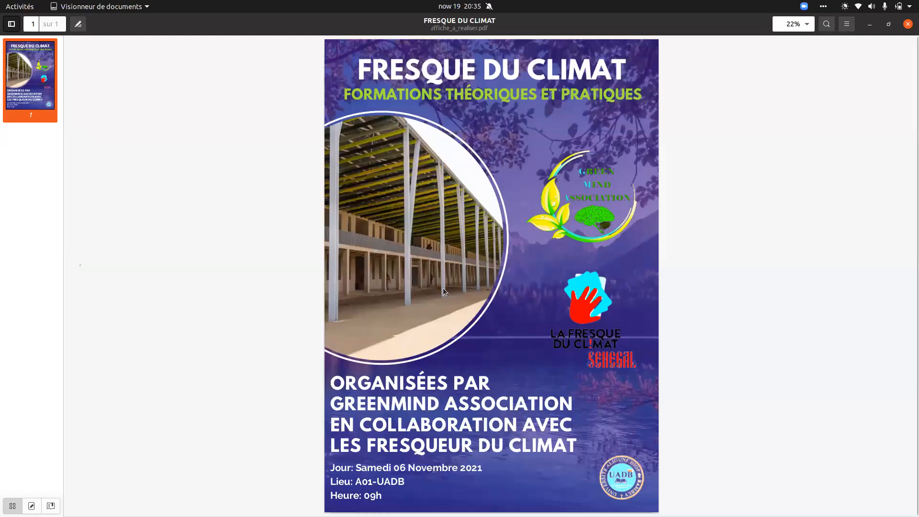
pyautogui.hotkey('alt', 'Tab')
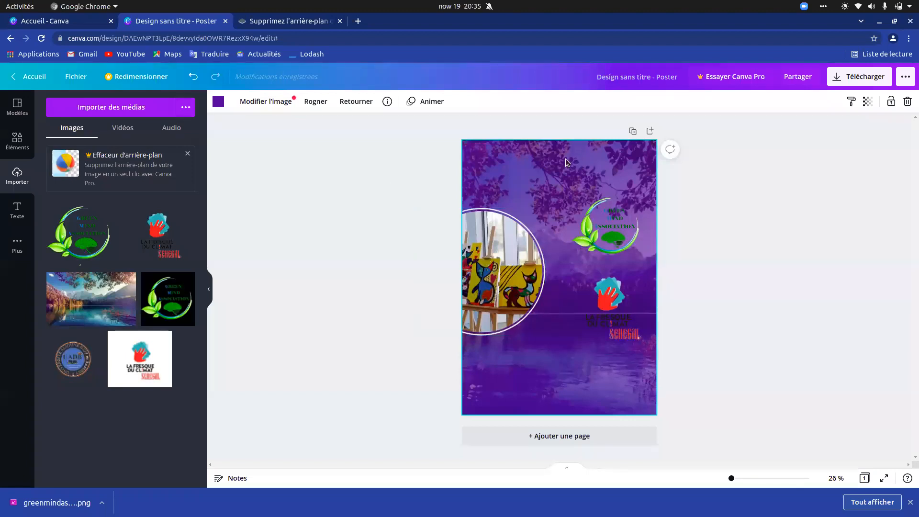
pyautogui.hotkey('alt', 'Tab')
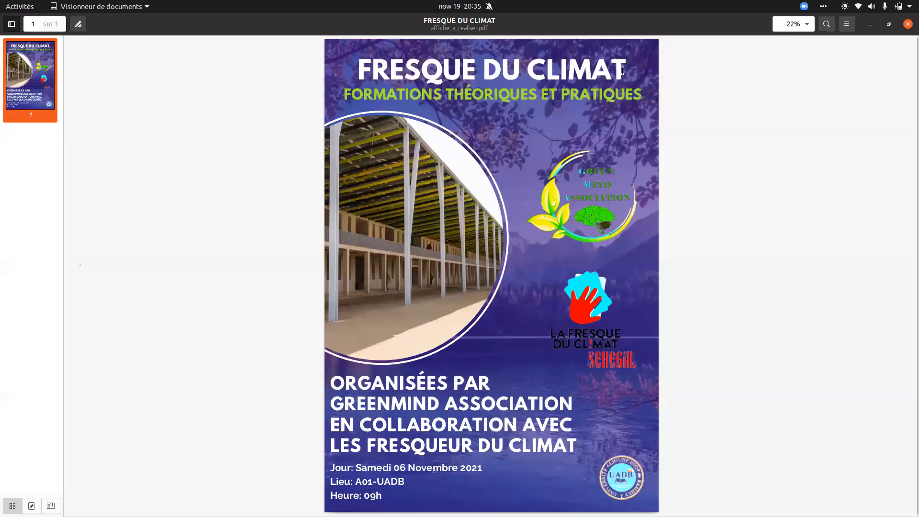
pyautogui.moveTo(621, 71); pyautogui.dragTo(412, 65)
pyautogui.moveTo(352, 67); pyautogui.dragTo(352, 67)
pyautogui.hotkey('ctrl', 'c')
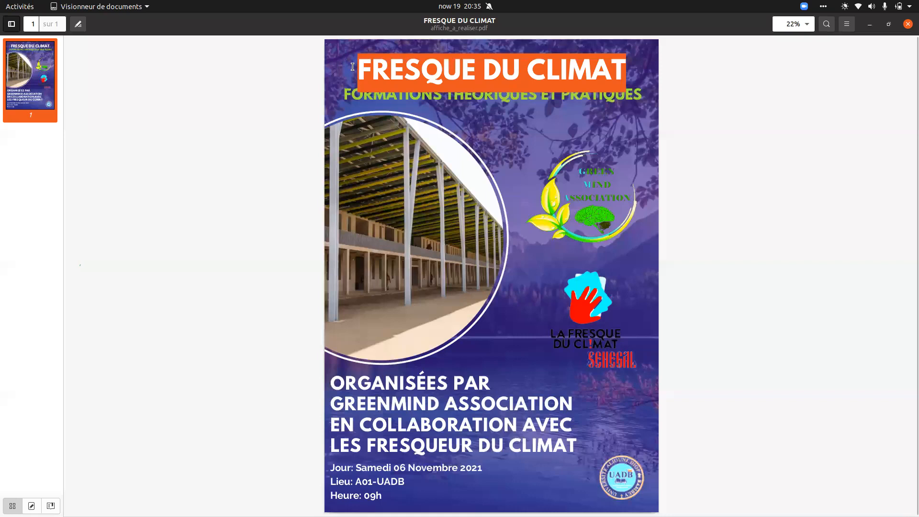
# Return to the Canva poster, reload the text styles and add a heading containing the copied title "FRESQUE DU CLIMAT".
pyautogui.hotkey('alt', 'Tab')
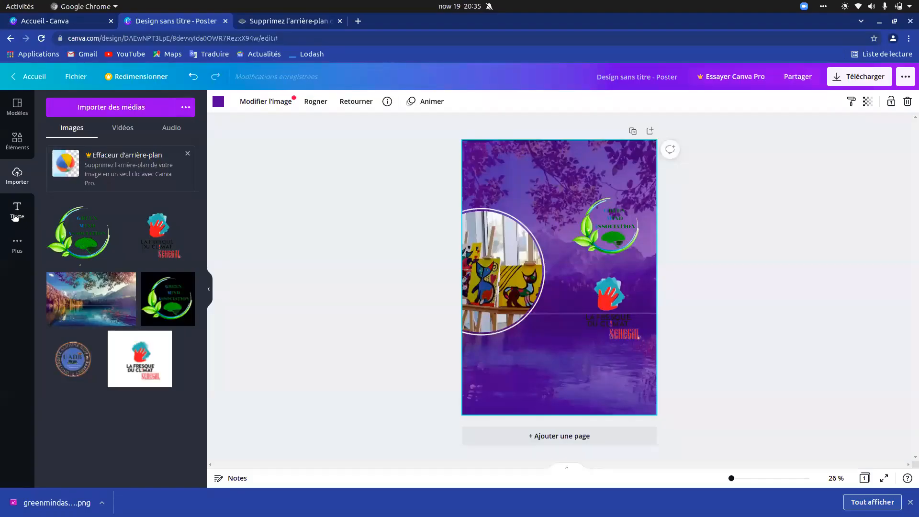
pyautogui.click(16, 214)
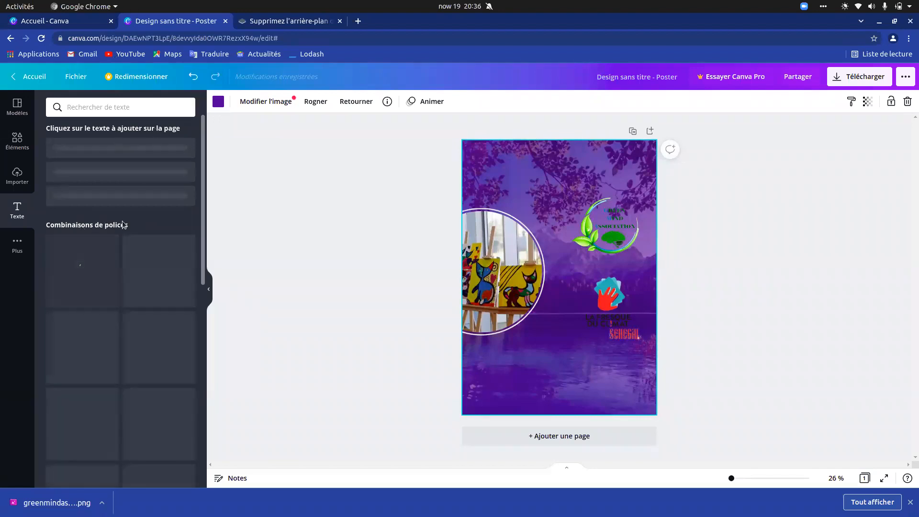
pyautogui.scroll(-3, 87, 389)
pyautogui.scroll(3, 87, 388)
pyautogui.click(910, 501)
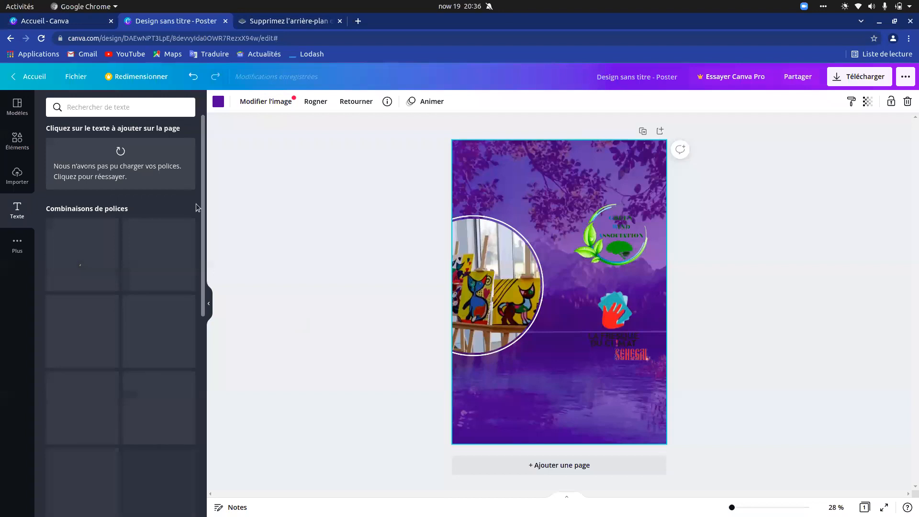
pyautogui.click(121, 151)
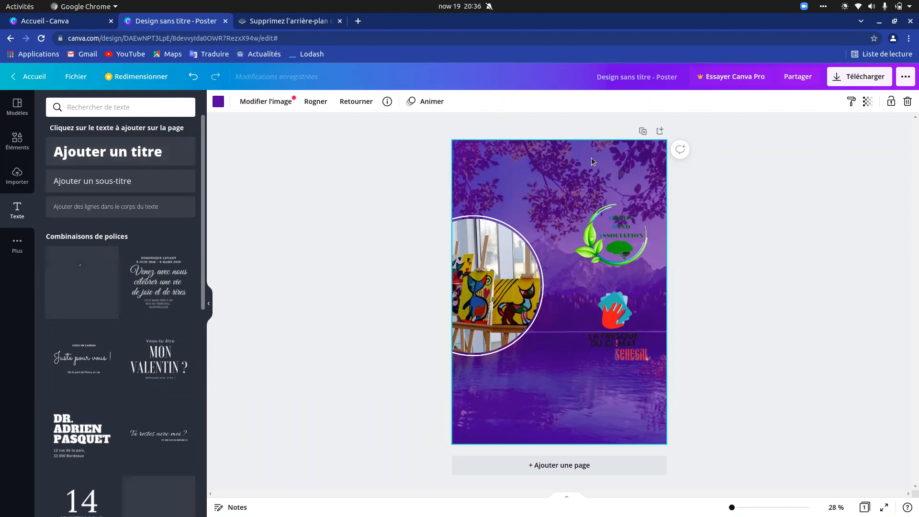
pyautogui.click(129, 158)
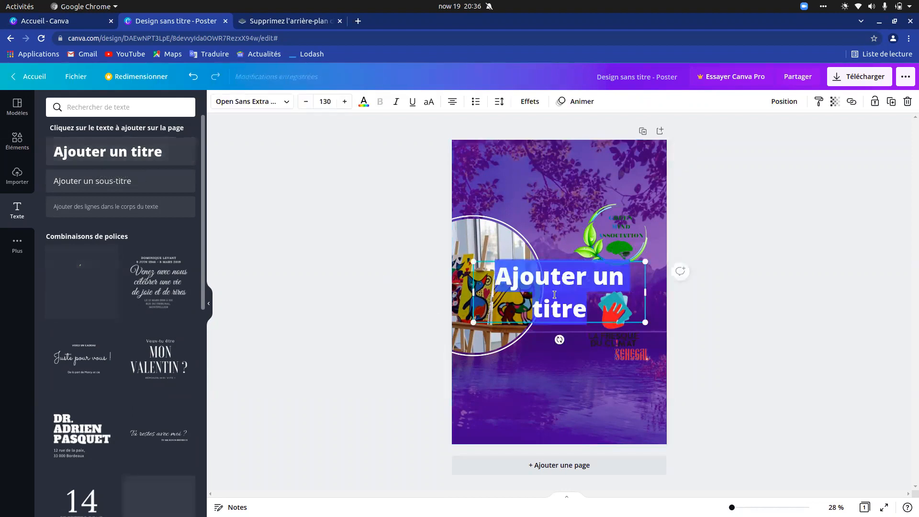
pyautogui.hotkey('ctrl', 'v')
# Select the whole "FRESQUE DU CLIMAT" title text and color it white from the document colors.
pyautogui.hotkey('ctrl', 'a')
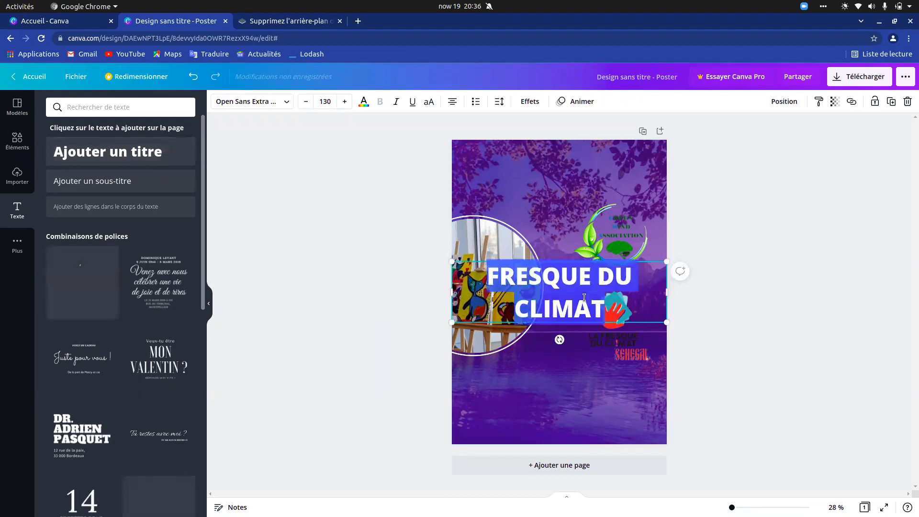
pyautogui.click(363, 104)
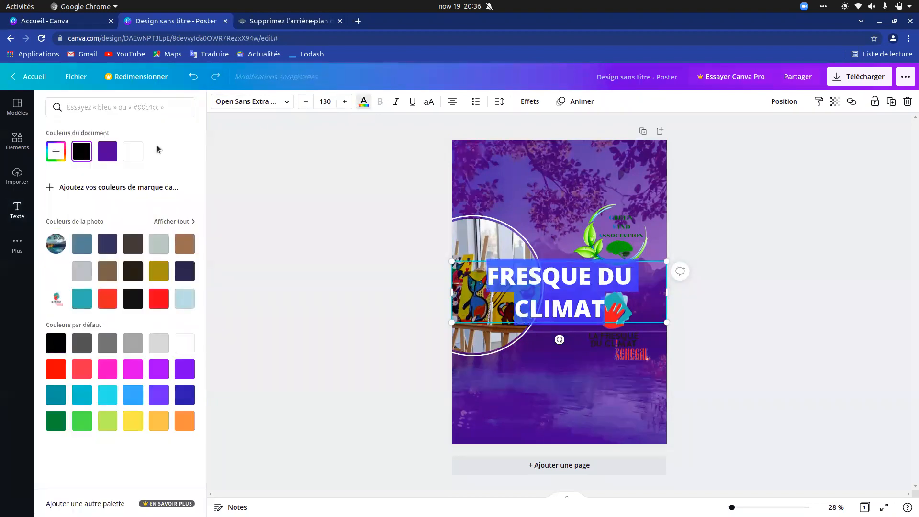
pyautogui.click(131, 153)
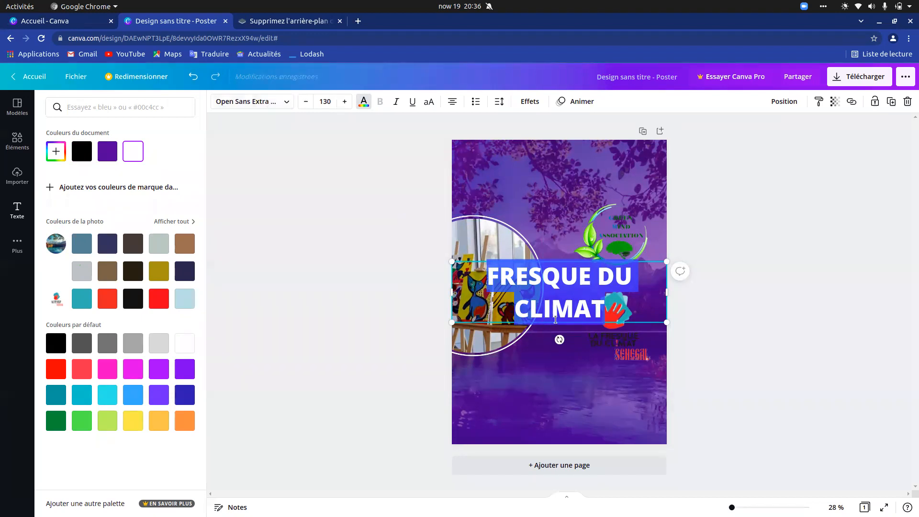
# Try font sizes of 125 and 28 on the "FRESQUE DU CLIMAT" title.
pyautogui.click(305, 102)
pyautogui.click(306, 102)
pyautogui.click(306, 103)
pyautogui.click(306, 102)
pyautogui.click(305, 102)
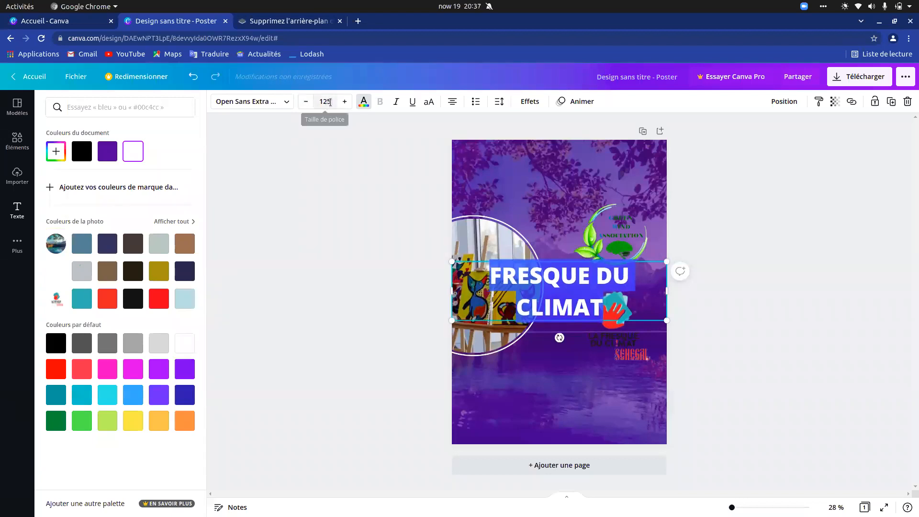
pyautogui.click(330, 103)
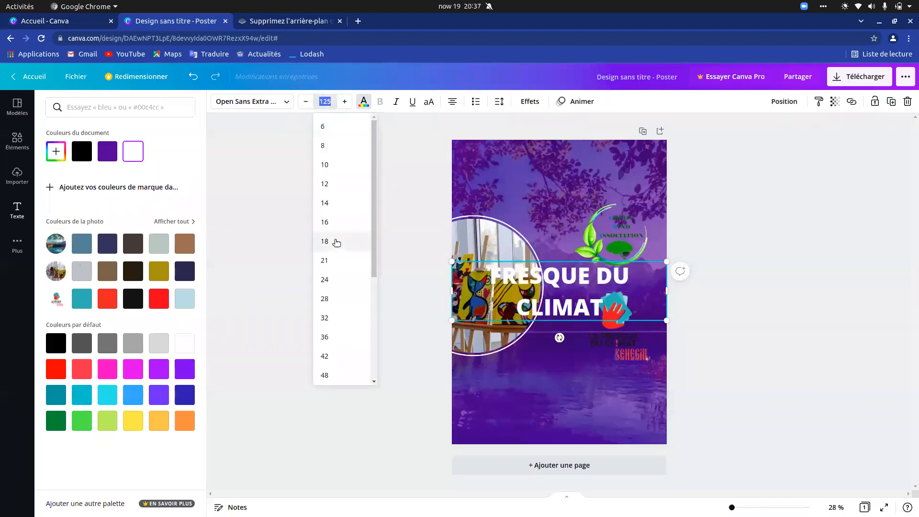
pyautogui.click(334, 300)
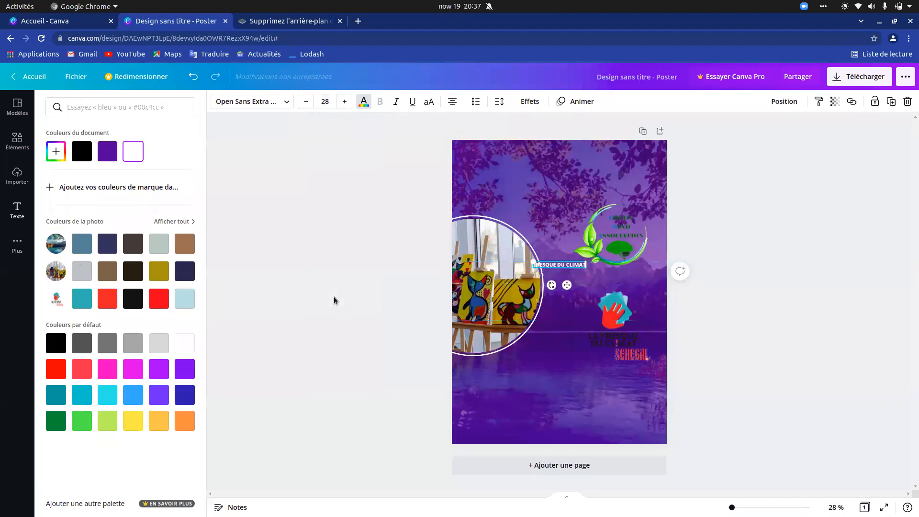
# Try font size 56 on the "FRESQUE DU CLIMAT" title, settle on 96 and leave text editing.
pyautogui.click(334, 102)
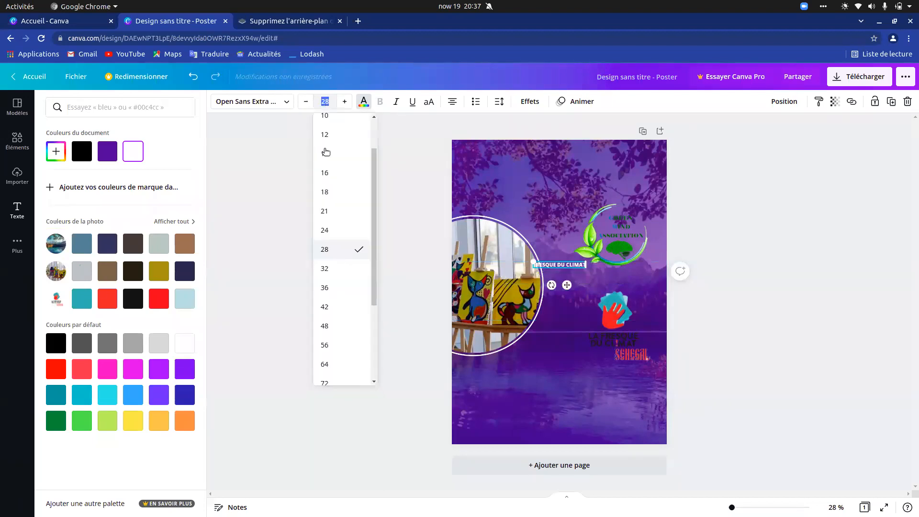
pyautogui.click(332, 352)
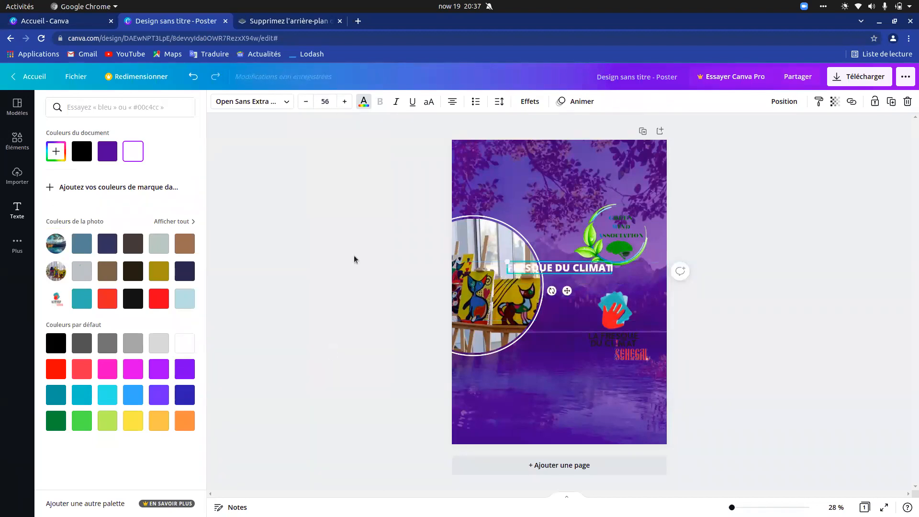
pyautogui.click(328, 103)
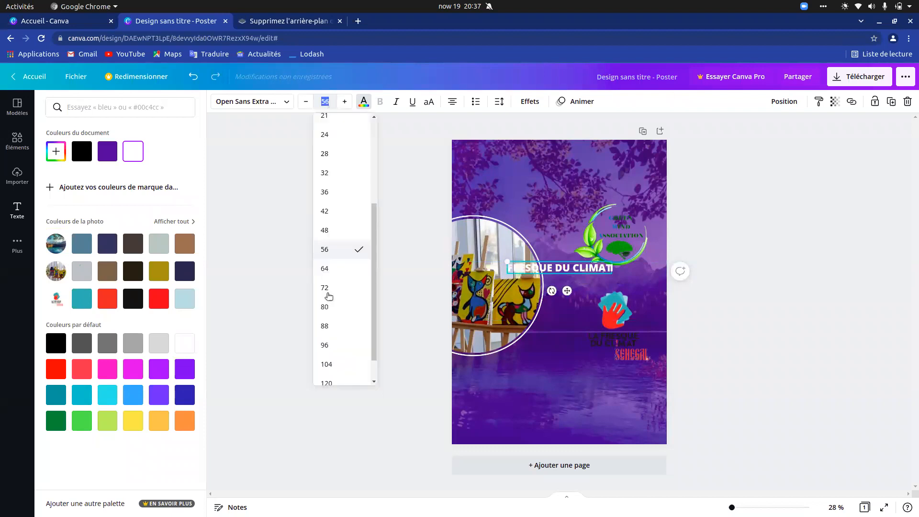
pyautogui.click(329, 347)
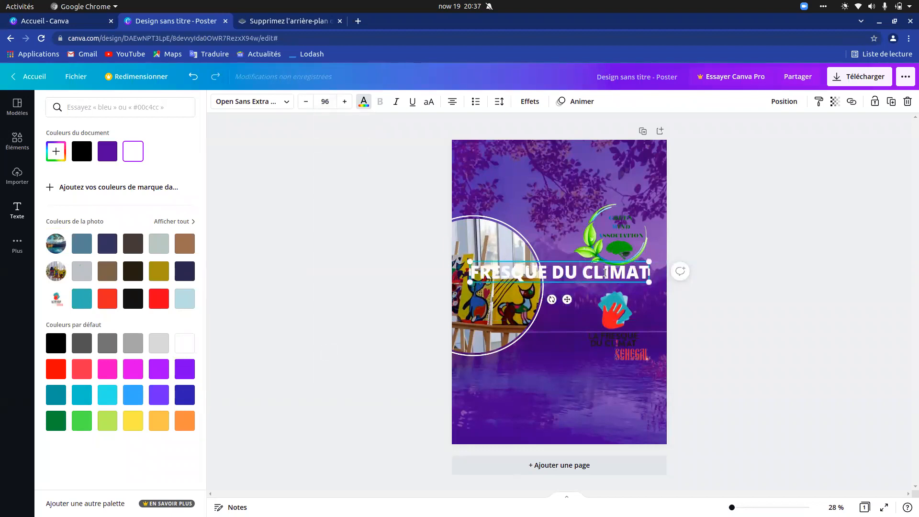
pyautogui.click(582, 300)
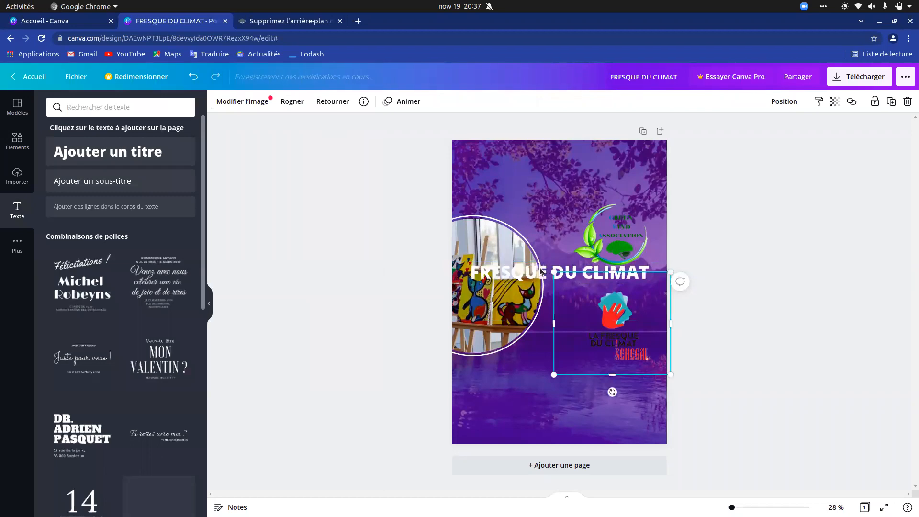
# Move the "FRESQUE DU CLIMAT" title to the top of the poster and cycle its text alignment back to centered.
pyautogui.click(539, 270)
pyautogui.moveTo(540, 270); pyautogui.dragTo(558, 155)
pyautogui.click(453, 103)
pyautogui.click(449, 102)
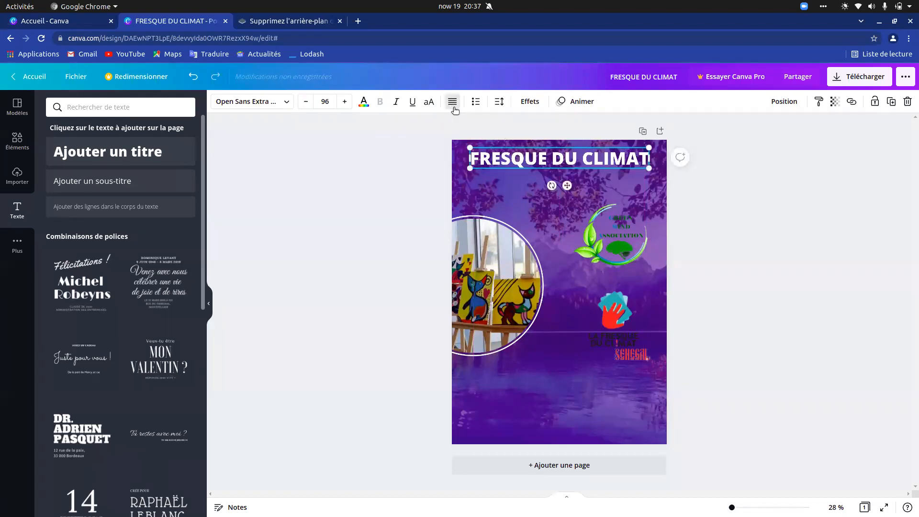
pyautogui.click(453, 102)
# Check the title in the reference PDF, open the title's font choices in Canva, and copy the font name "league spartan" from readme.txt.
pyautogui.hotkey('alt', 'Tab')
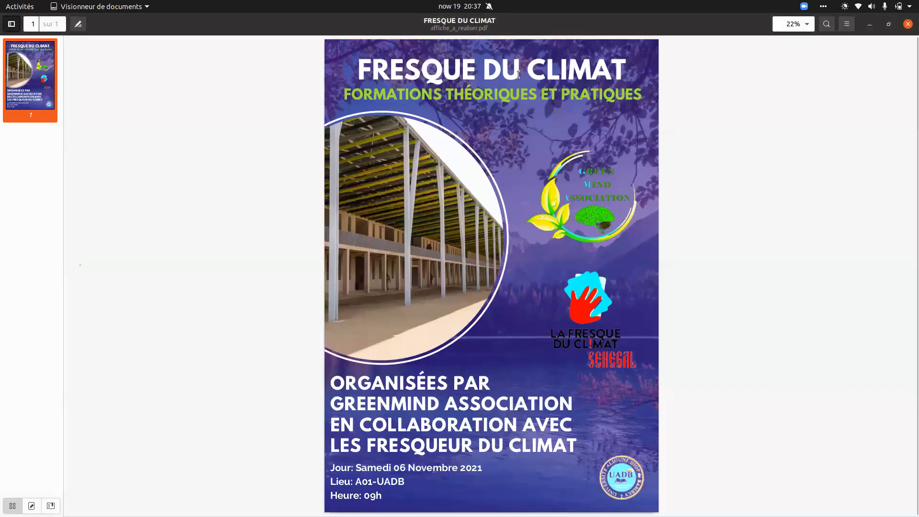
pyautogui.hotkey('alt', 'Tab')
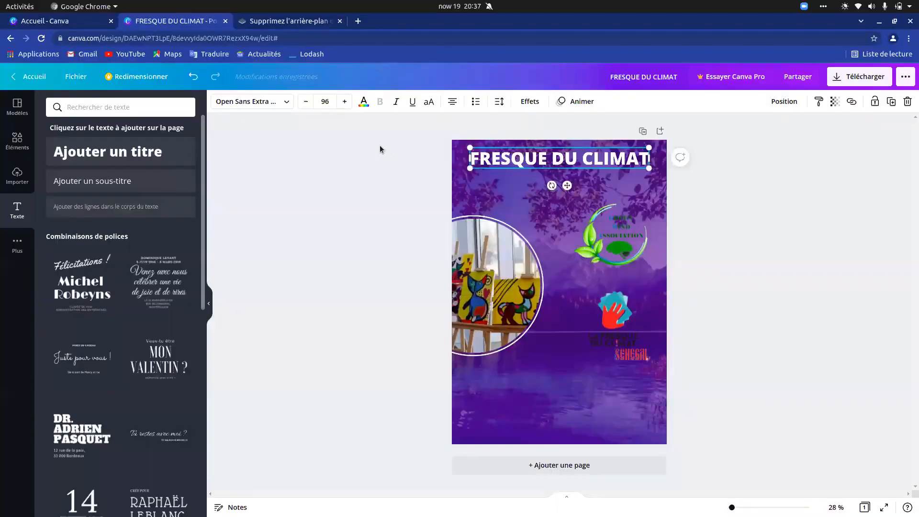
pyautogui.click(284, 104)
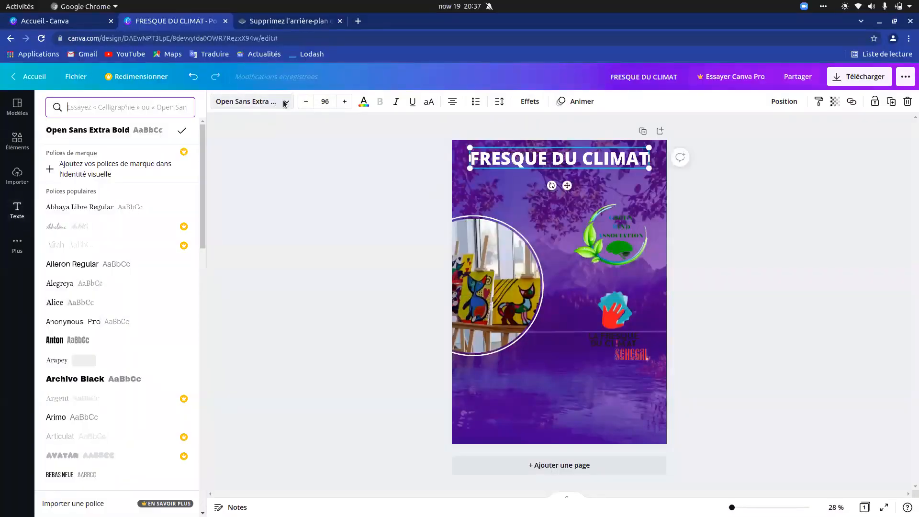
pyautogui.hotkey('alt', 'Tab')
pyautogui.press('Tab')
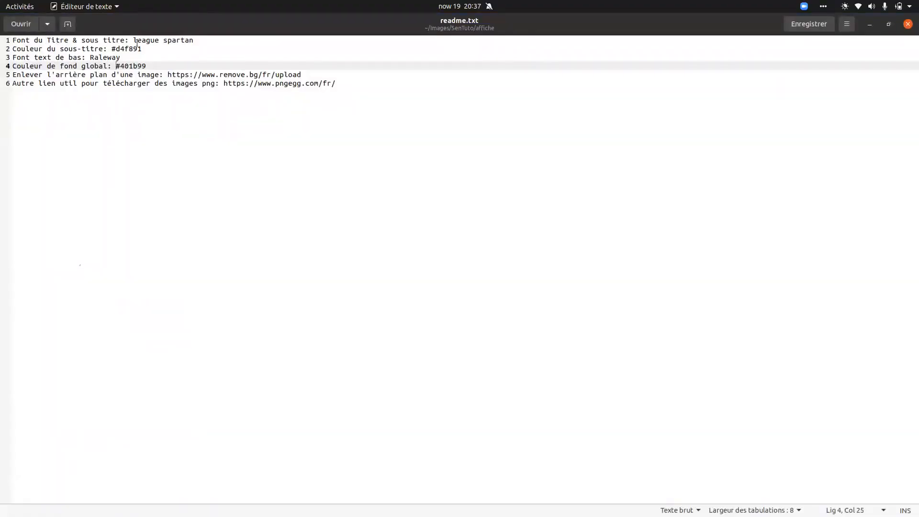
pyautogui.moveTo(134, 41); pyautogui.dragTo(193, 42)
pyautogui.hotkey('ctrl', 'c')
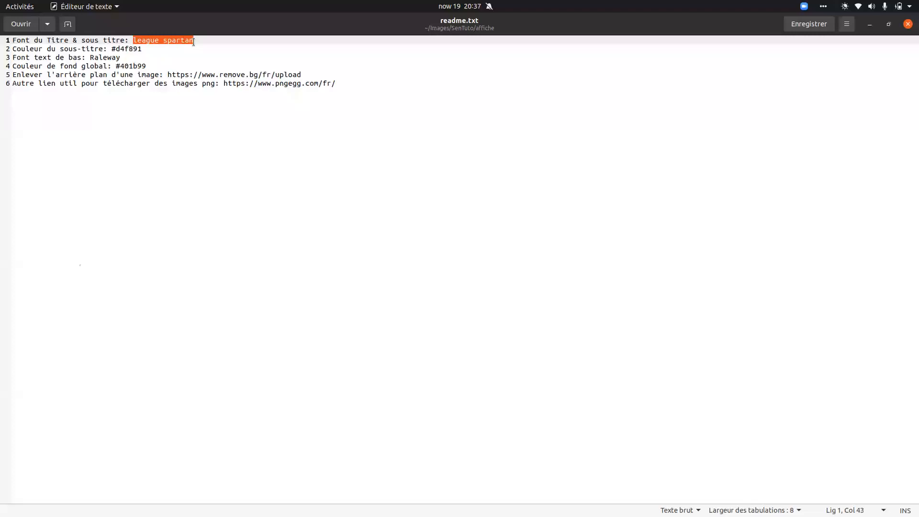
# Return to the Canva poster, search the fonts for "league spartan" and apply League Spartan to the title.
pyautogui.hotkey('alt', 'Tab')
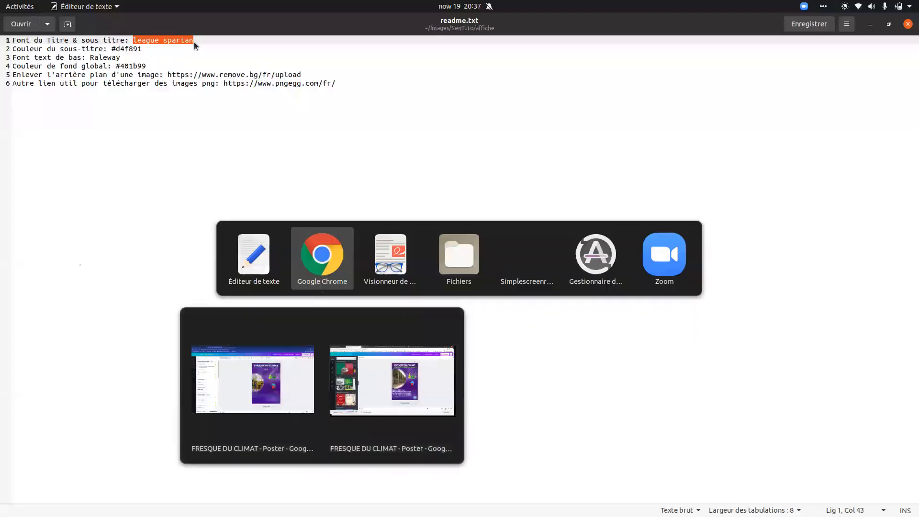
pyautogui.hotkey('ctrl', 'v')
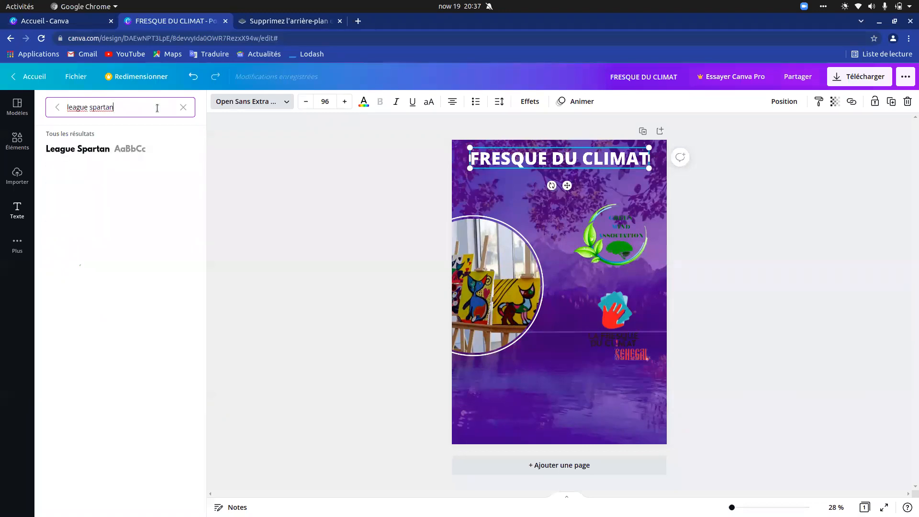
pyautogui.click(127, 150)
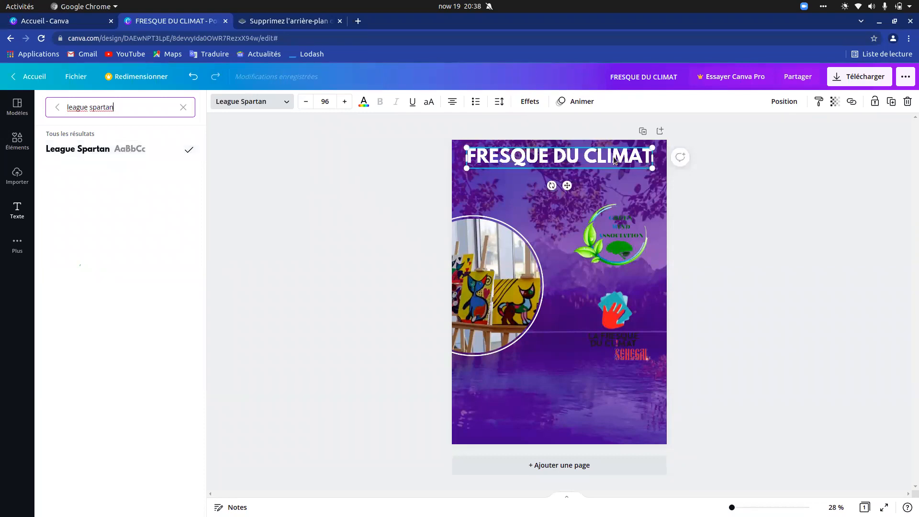
# Raise the system microphone input level slightly and return to the poster.
pyautogui.click(885, 6)
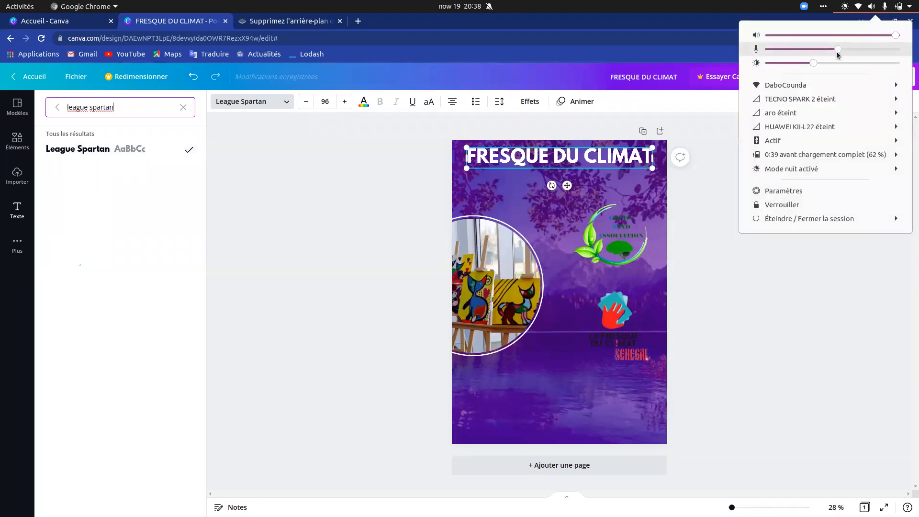
pyautogui.moveTo(837, 54); pyautogui.dragTo(862, 55)
pyautogui.moveTo(862, 54); pyautogui.dragTo(853, 56)
pyautogui.click(883, 5)
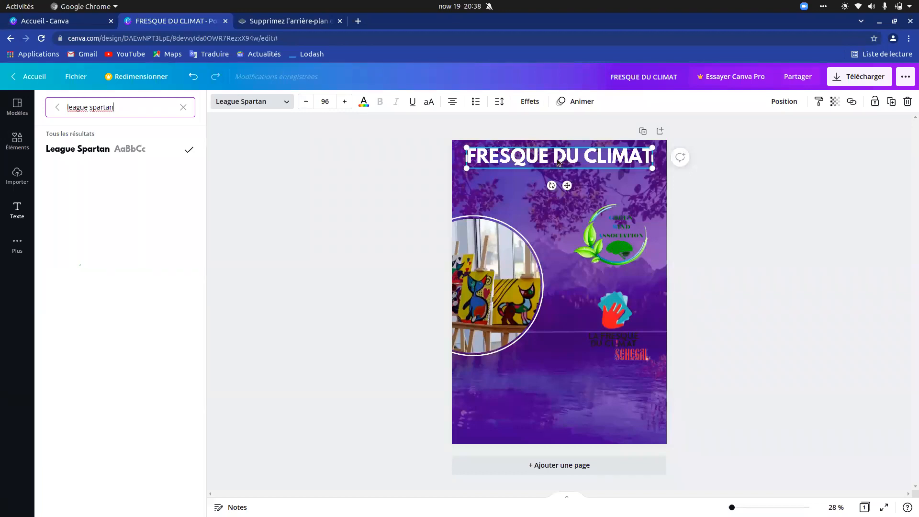
# Switch to the reference poster affiche_a_realiser.pdf and copy its subtitle line "FORMATIONS THÉORIQUES ET PRATIQUES".
pyautogui.hotkey('alt', 'Tab')
pyautogui.hotkey('alt', 'Tab')
pyautogui.hotkey('alt', 'Tab')
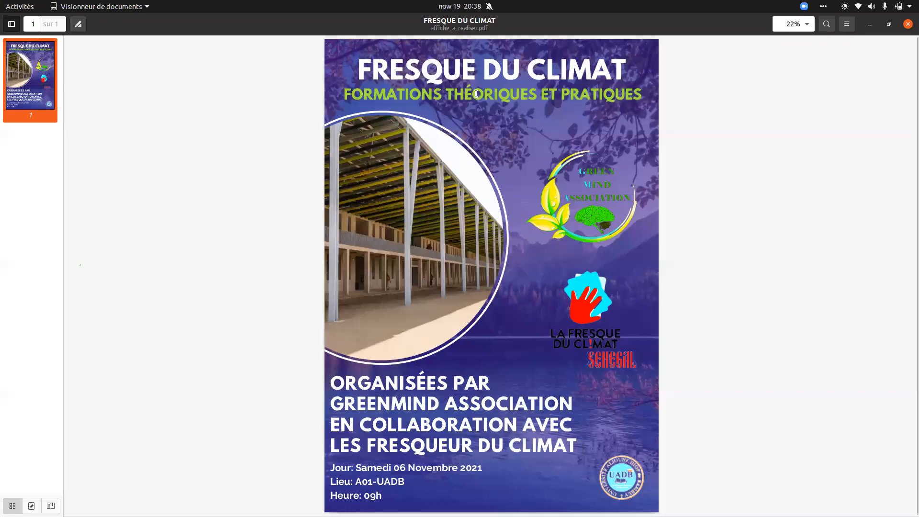
pyautogui.tripleClick(389, 94)
pyautogui.hotkey('ctrl', 'c')
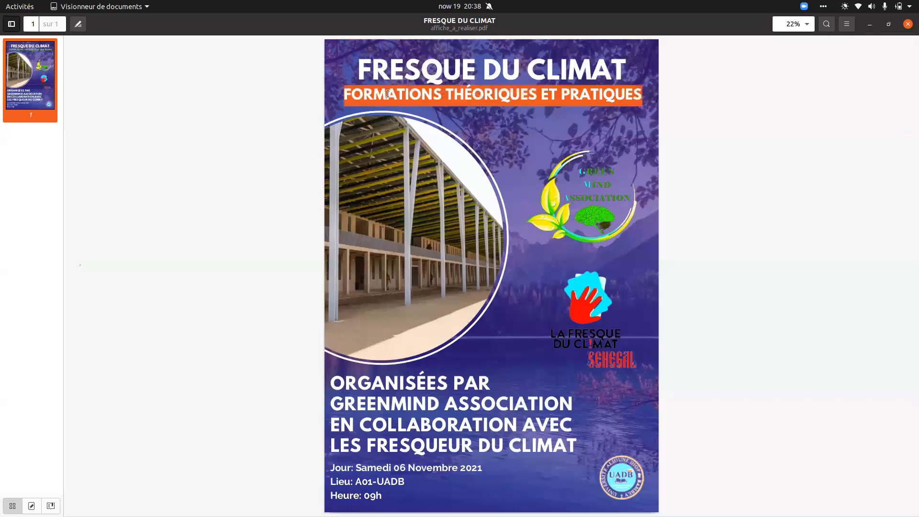
# Switch back to Canva and add a subtitle text box containing the copied "FORMATIONS THÉORIQUES ET PRATIQUES" under the poster title.
pyautogui.hotkey('alt', 'Tab')
pyautogui.hotkey('alt', 'Tab')
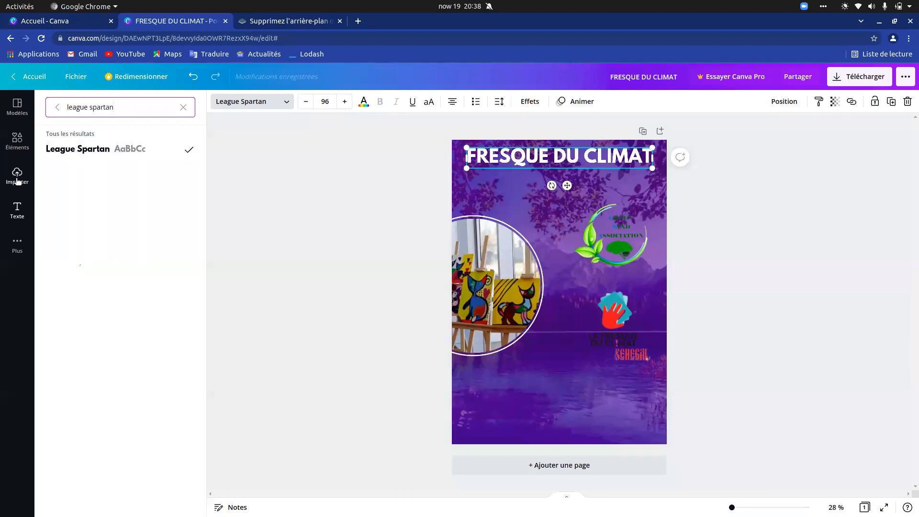
pyautogui.click(17, 209)
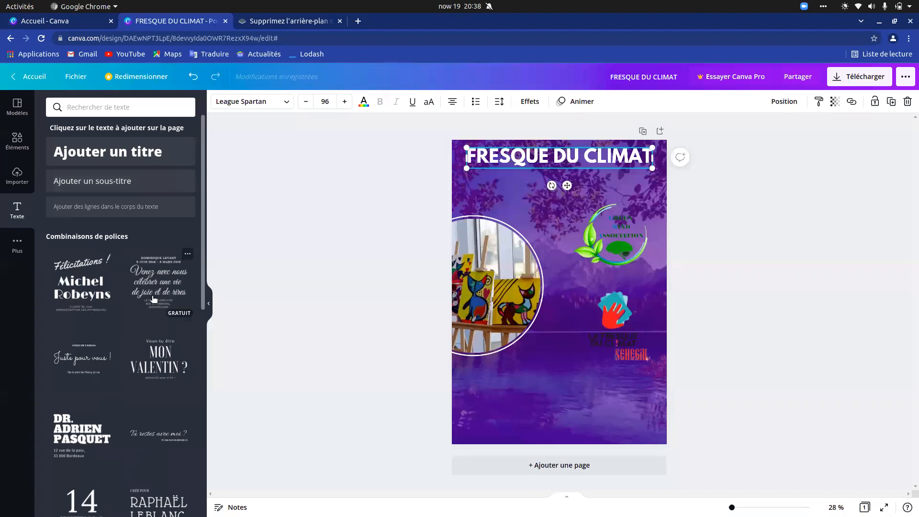
pyautogui.scroll(-1, 106, 306)
pyautogui.scroll(1, 106, 307)
pyautogui.scroll(-8, 132, 459)
pyautogui.scroll(10, 133, 459)
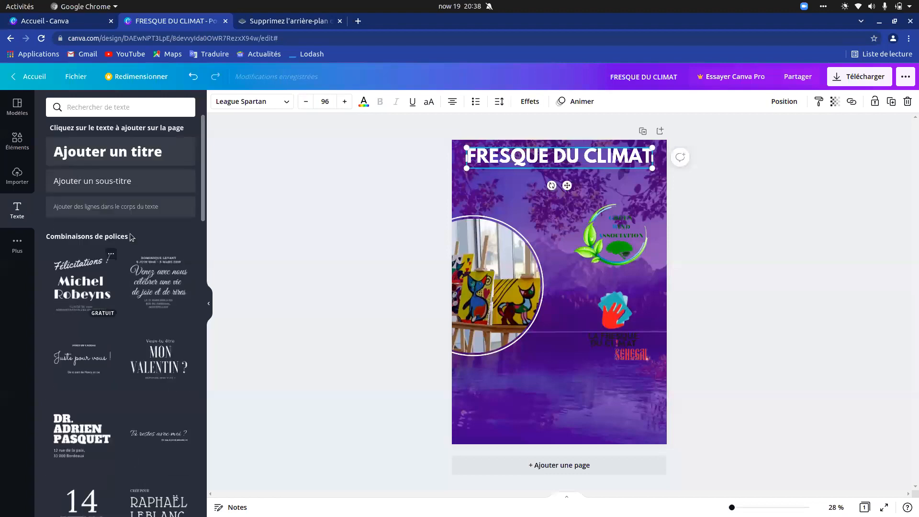
pyautogui.click(137, 182)
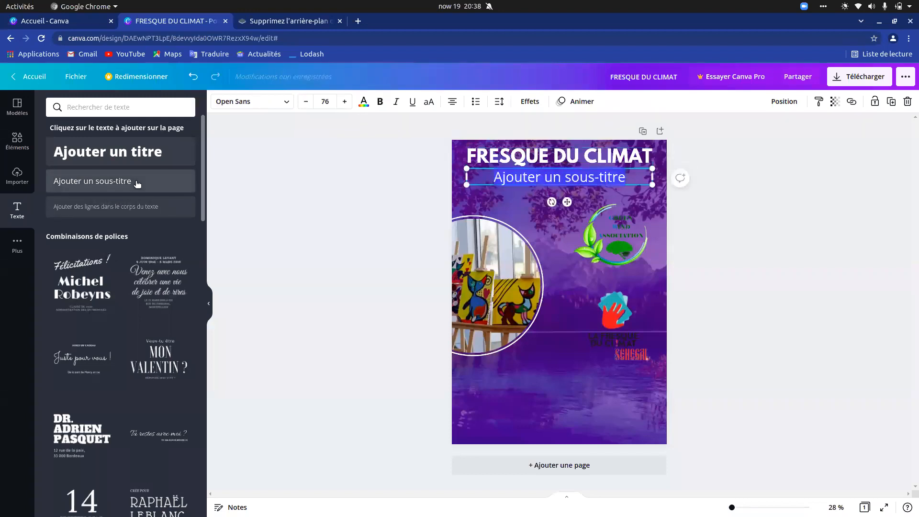
pyautogui.hotkey('ctrl', 'v')
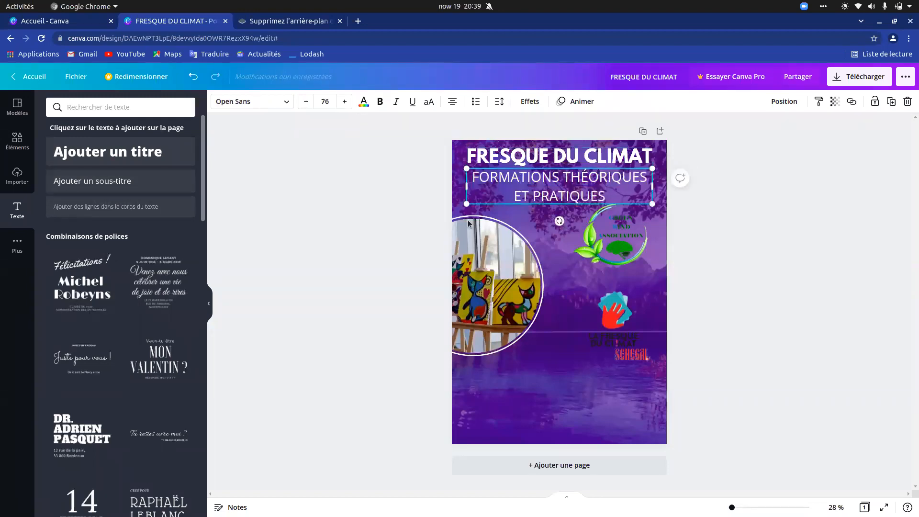
# Try font sizes 42 and 56 on the subtitle, settling on 48 to keep it on one line.
pyautogui.click(325, 101)
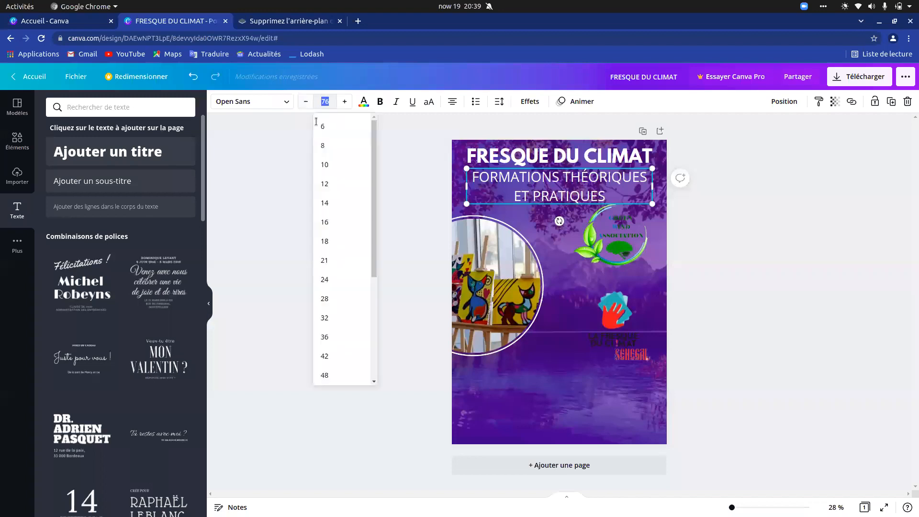
pyautogui.click(325, 356)
pyautogui.click(325, 102)
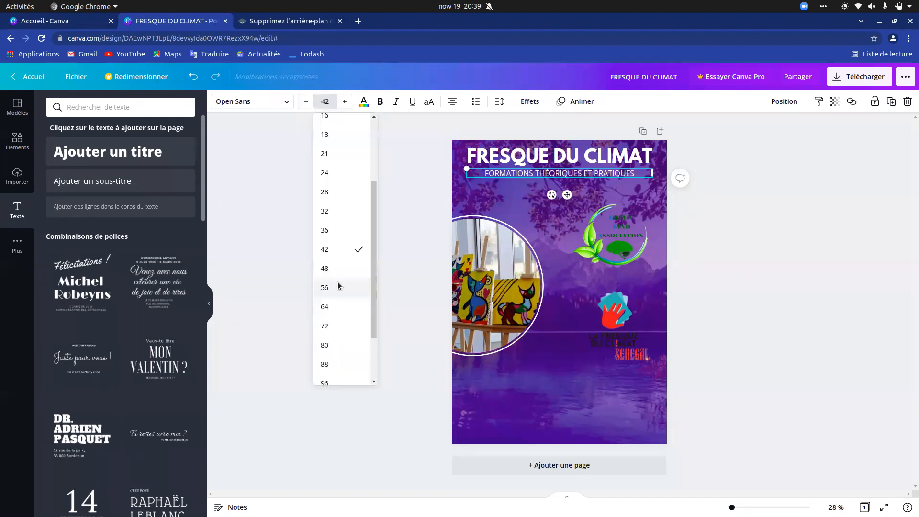
pyautogui.click(338, 286)
pyautogui.click(325, 101)
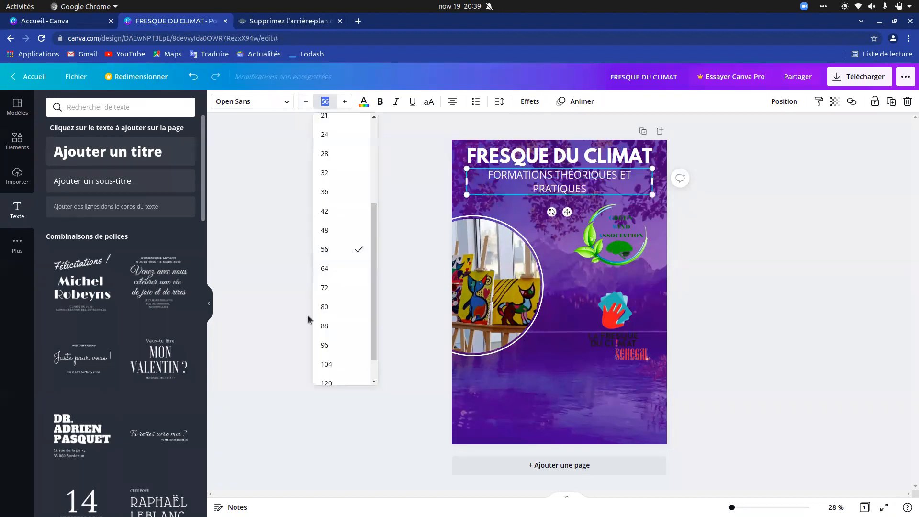
pyautogui.click(329, 259)
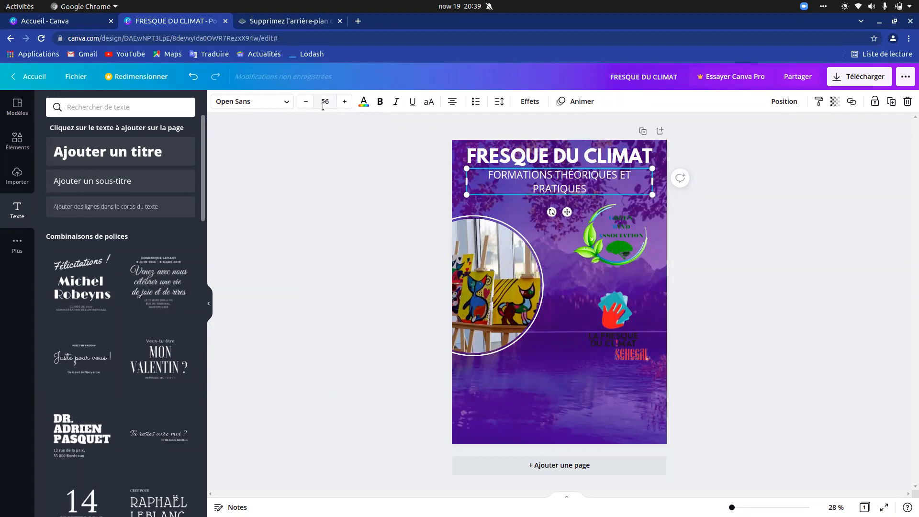
pyautogui.click(325, 102)
pyautogui.click(332, 231)
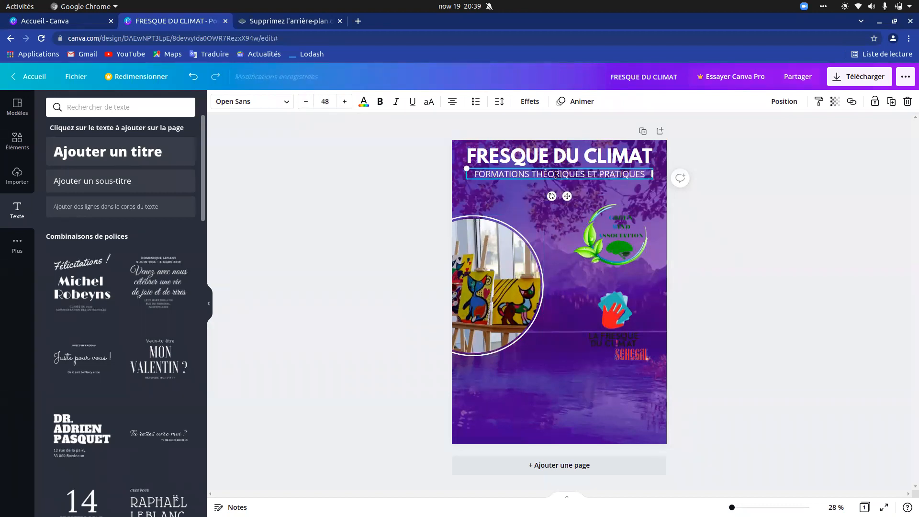
# Copy the subtitle colour code #d4f891 from readme.txt in the text editor and apply it to the subtitle in Canva.
pyautogui.hotkey('alt', 'Tab')
pyautogui.hotkey('alt', 'Tab')
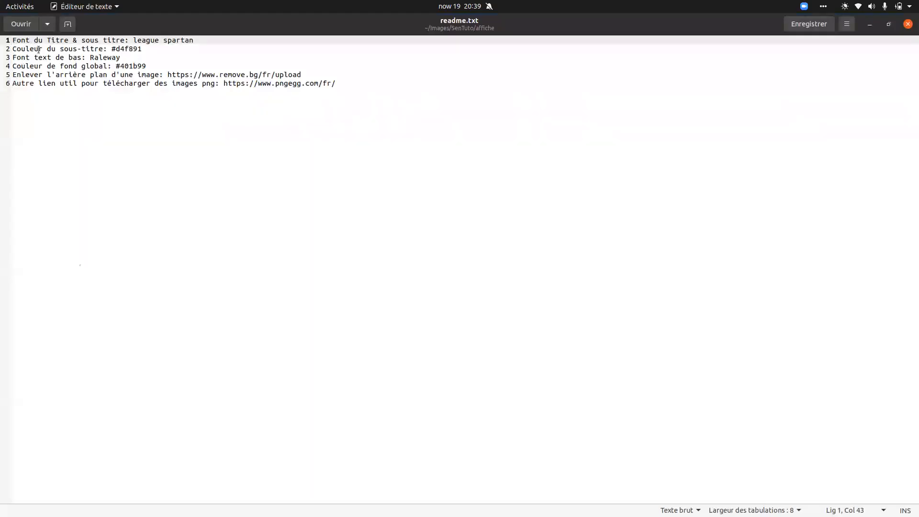
pyautogui.moveTo(142, 50); pyautogui.dragTo(118, 48)
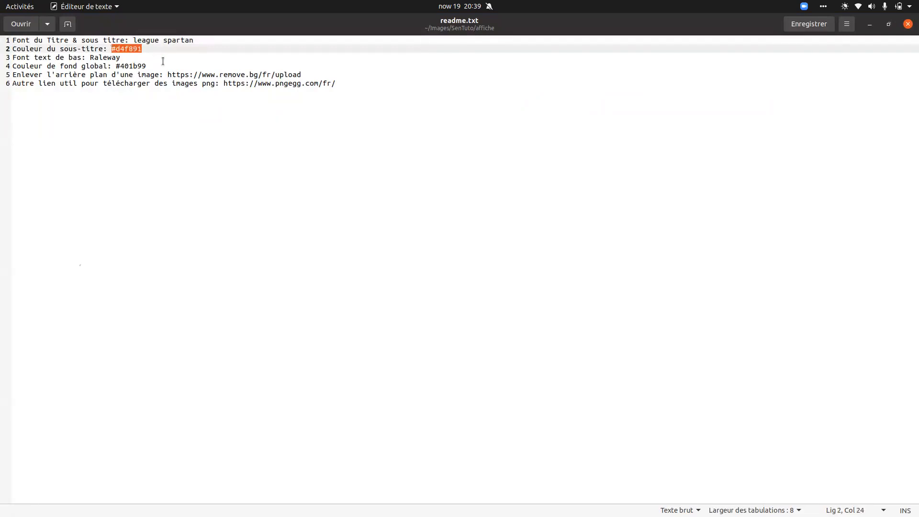
pyautogui.hotkey('alt', 'Tab')
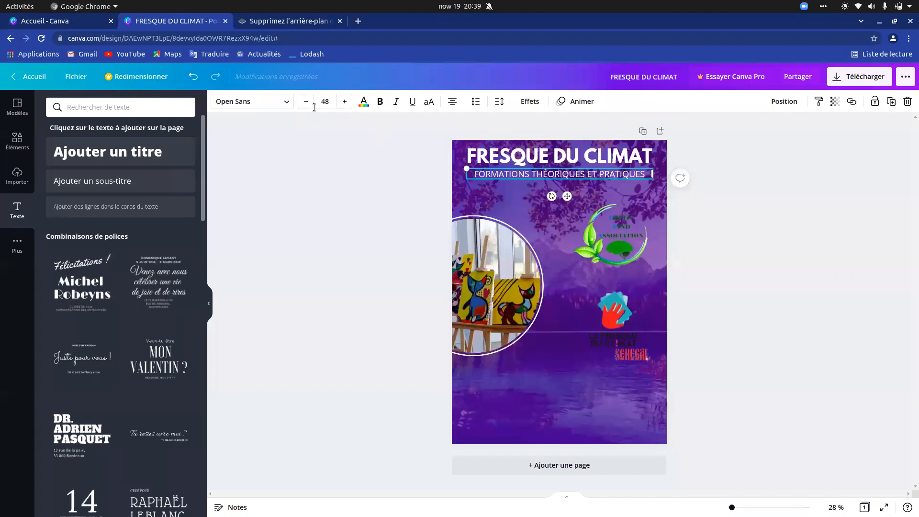
pyautogui.click(363, 101)
pyautogui.click(107, 110)
pyautogui.write('#d4f891')
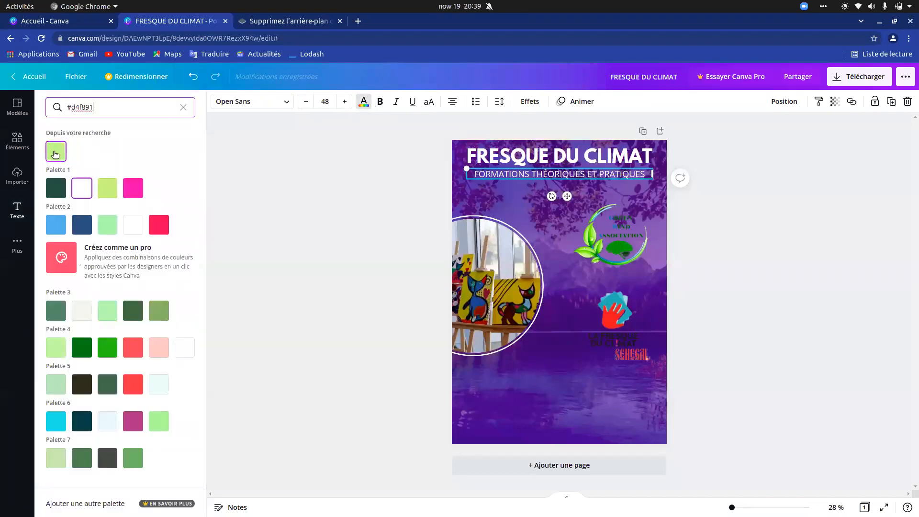
pyautogui.click(55, 152)
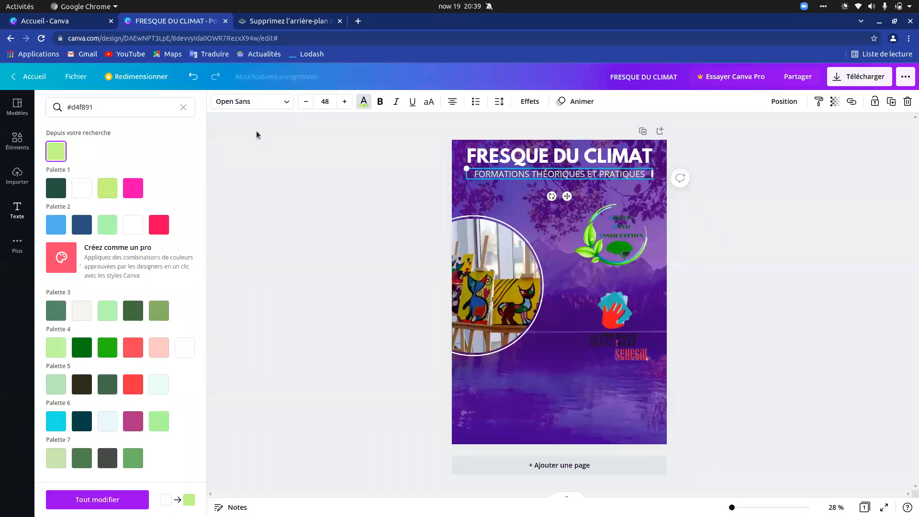
# Change the subtitle's font to League Spartan and set its size to 42.
pyautogui.click(284, 108)
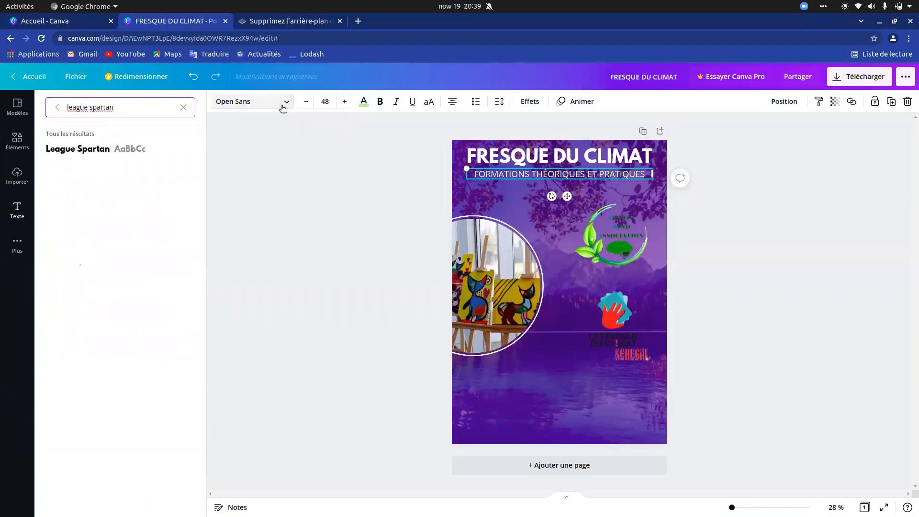
pyautogui.click(129, 150)
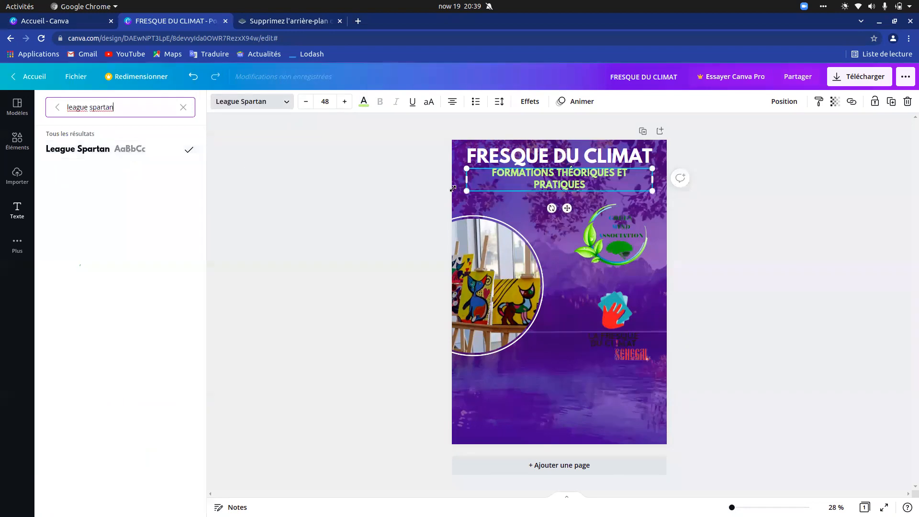
pyautogui.click(307, 101)
pyautogui.click(306, 101)
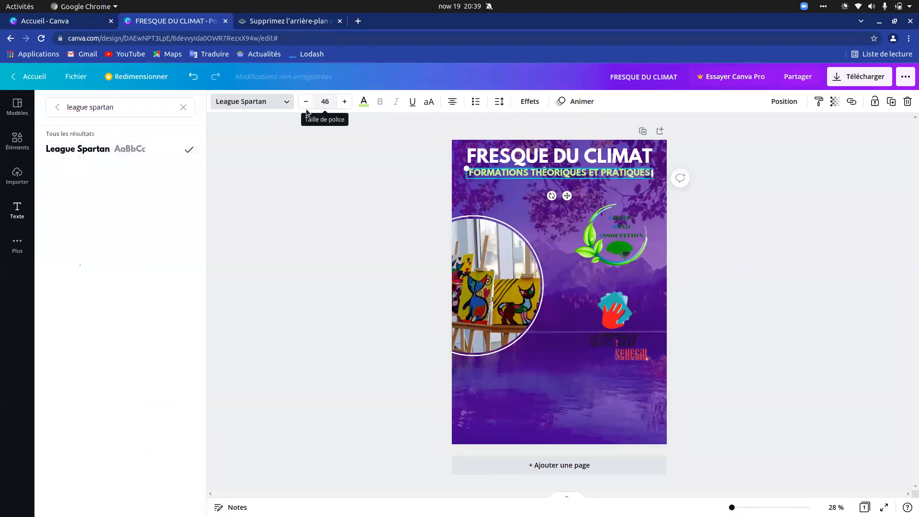
pyautogui.click(322, 102)
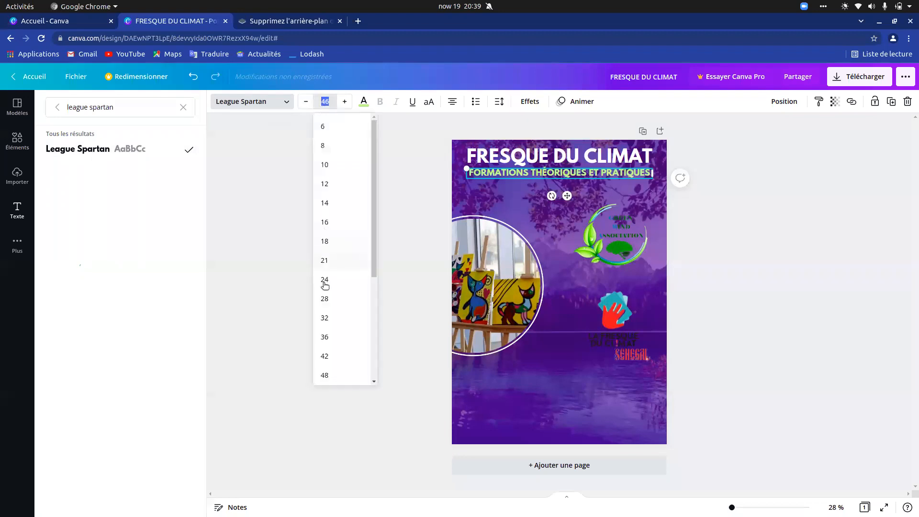
pyautogui.click(325, 355)
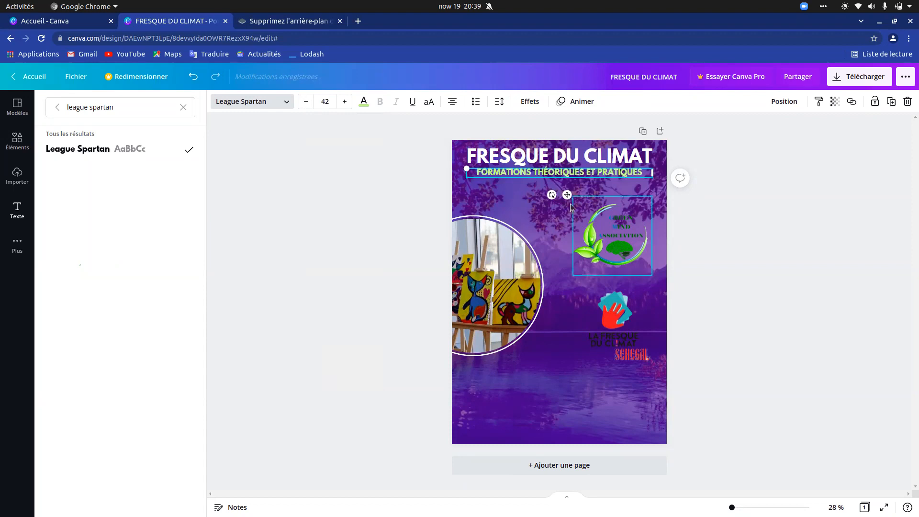
# Move the subtitle slightly lower to leave a small gap beneath the FRESQUE DU CLIMAT title, and deselect it.
pyautogui.click(559, 225)
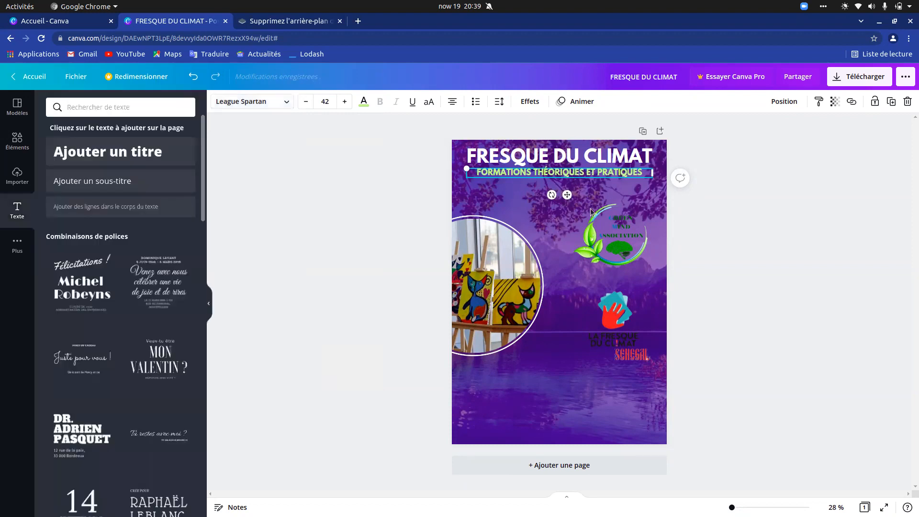
pyautogui.click(591, 210)
pyautogui.moveTo(559, 174); pyautogui.dragTo(561, 175)
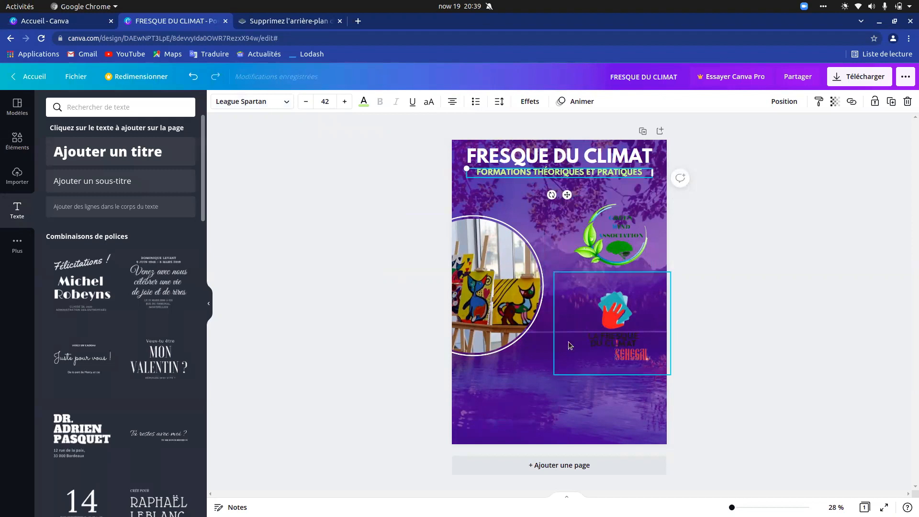
pyautogui.click(550, 398)
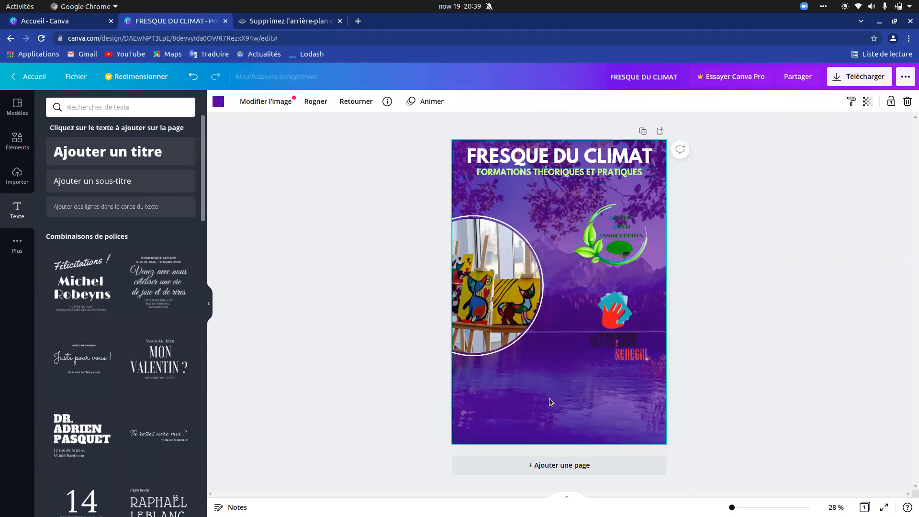
pyautogui.click(559, 174)
pyautogui.moveTo(559, 175); pyautogui.dragTo(558, 176)
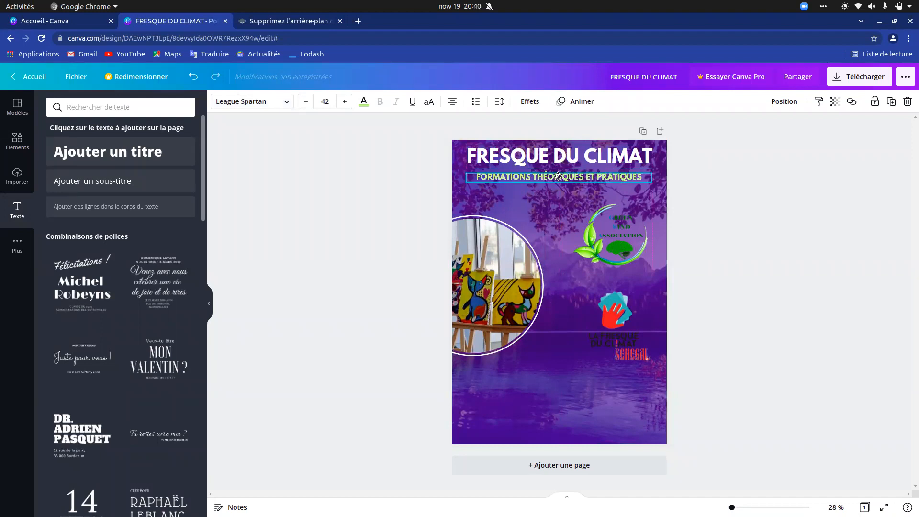
pyautogui.click(524, 400)
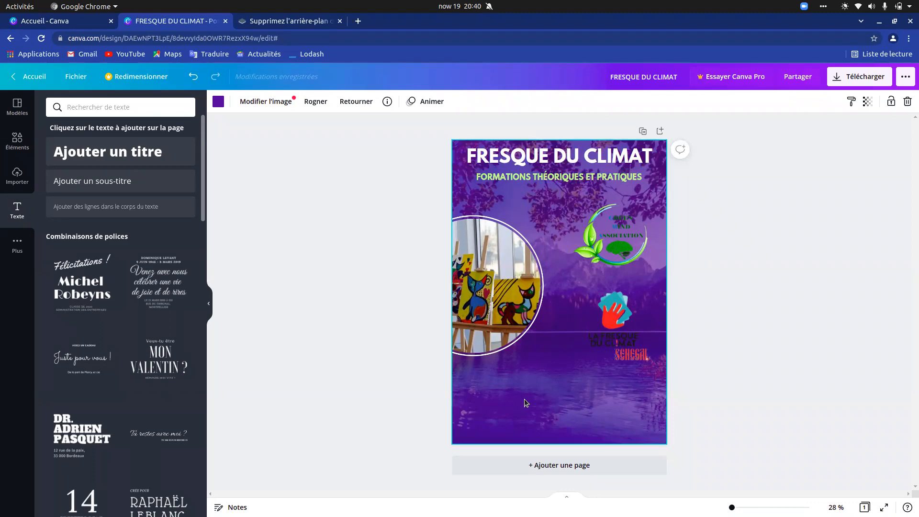
# Switch to the reference poster PDF and copy the four-line organiser text, from "ORGANISÉES PAR" to "LES FRESQUEUR DU CLIMAT".
pyautogui.hotkey('alt', 'Tab')
pyautogui.hotkey('alt', 'Tab')
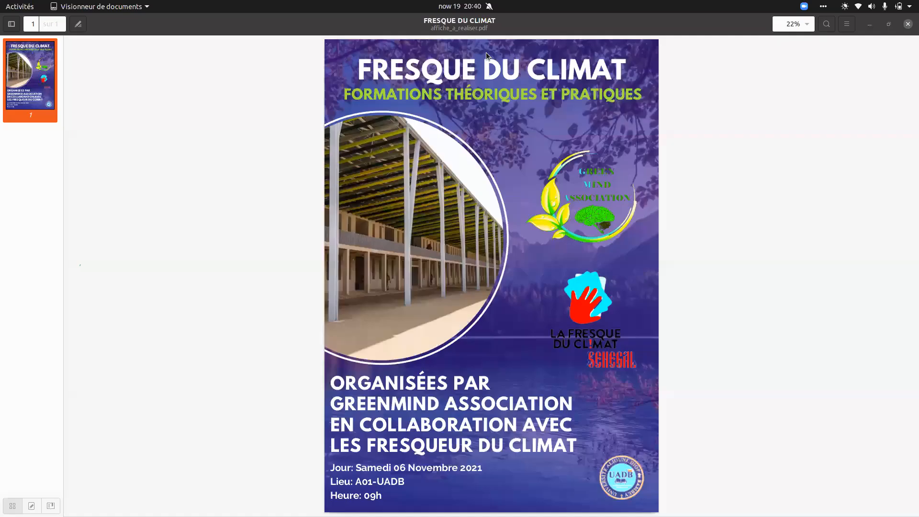
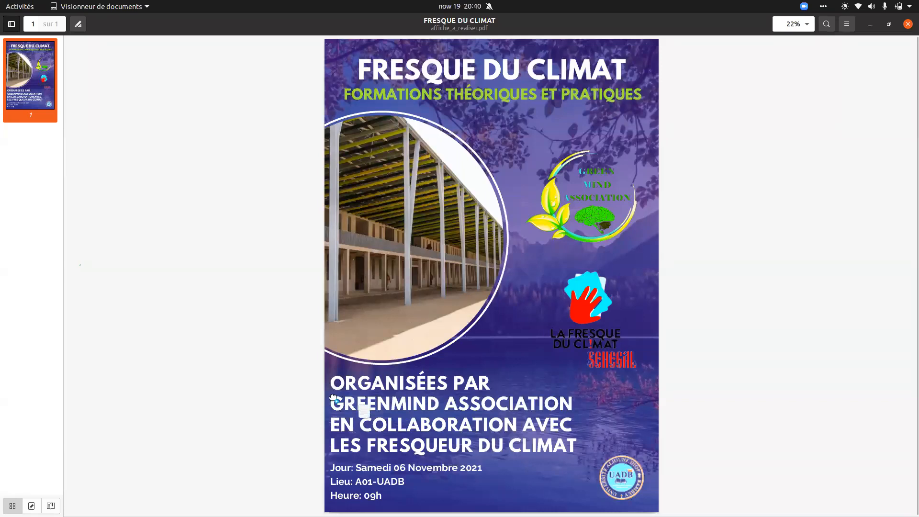
pyautogui.moveTo(331, 382); pyautogui.dragTo(579, 458)
pyautogui.hotkey('ctrl', 'c')
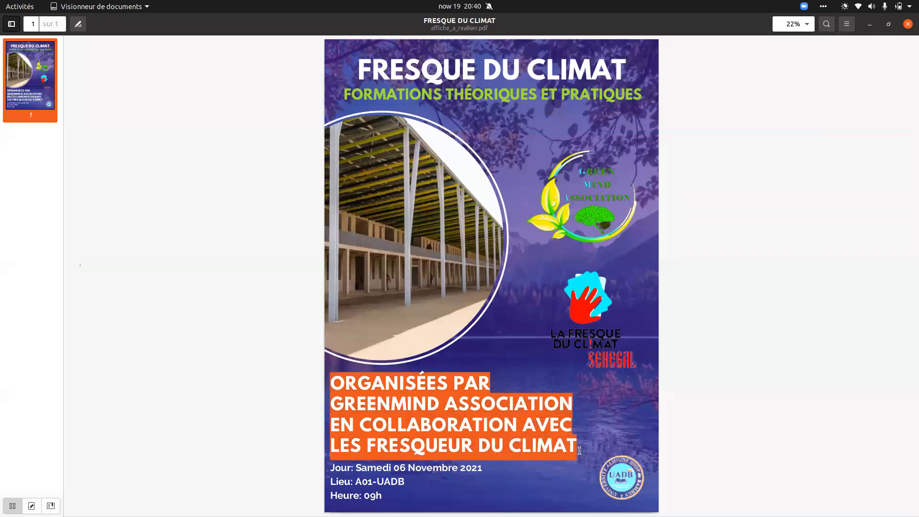
# Switch back to Canva and add a title text box containing the copied organiser text to the poster.
pyautogui.hotkey('alt', 'Tab')
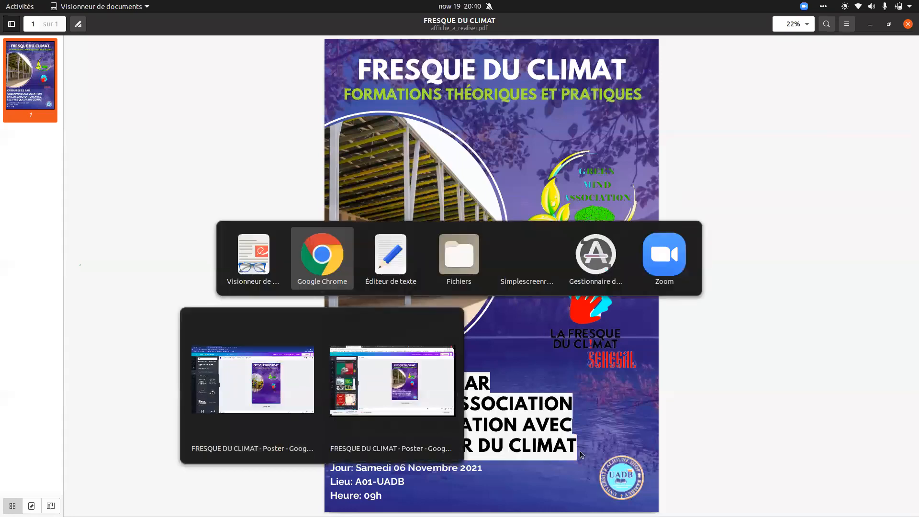
pyautogui.click(249, 368)
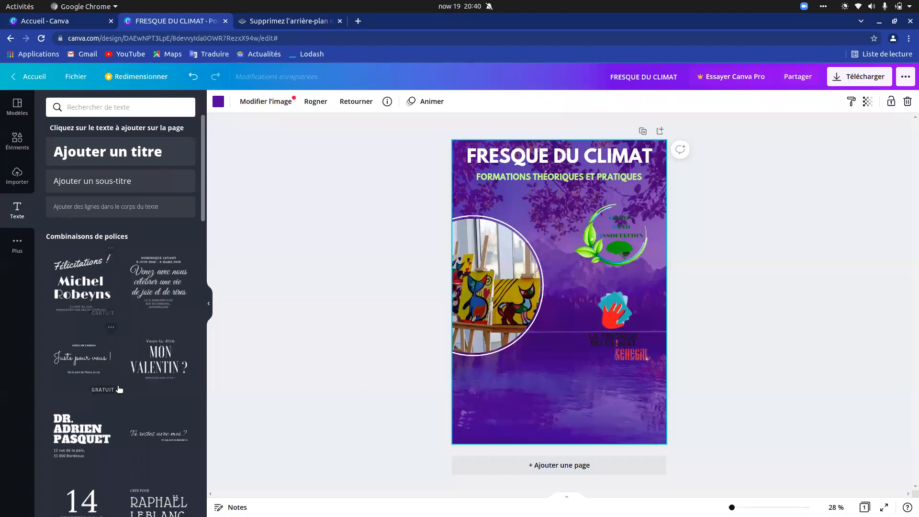
pyautogui.click(137, 156)
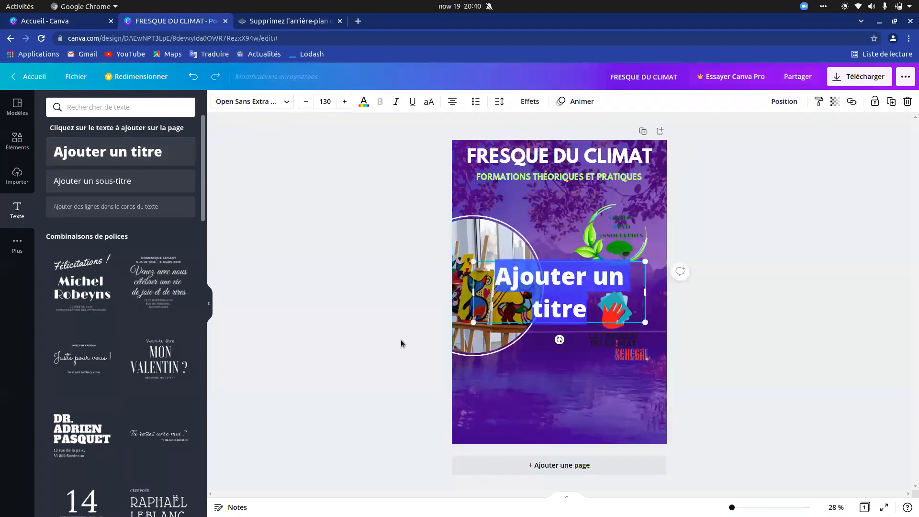
pyautogui.hotkey('ctrl', 'v')
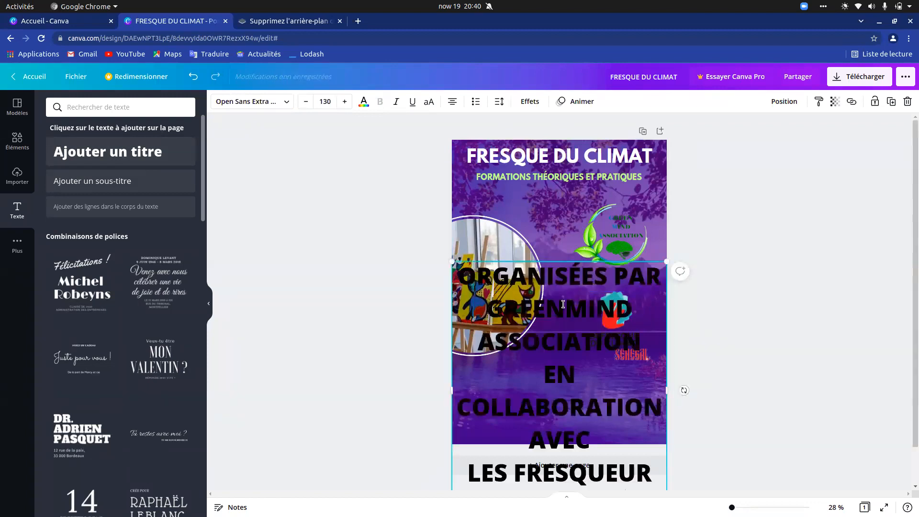
# Try font sizes 42 and 36 on the organiser text's last line, and undo both size changes.
pyautogui.click(328, 102)
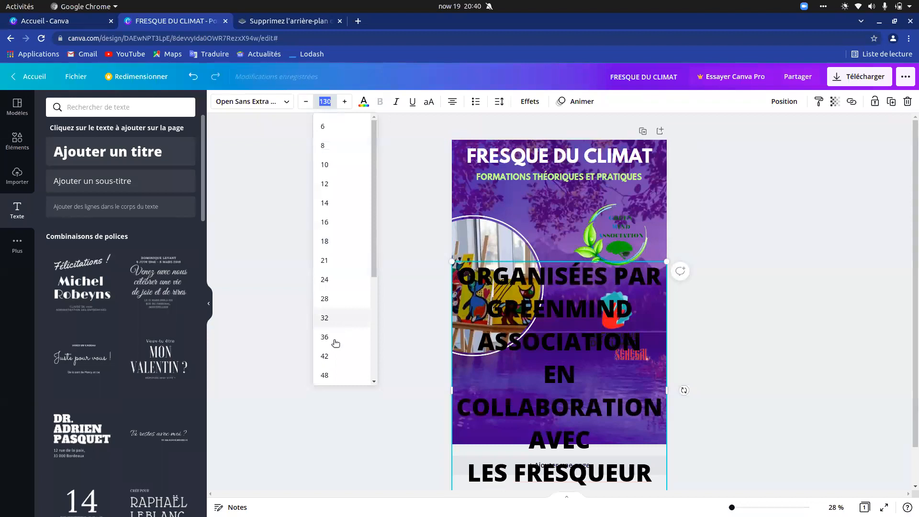
pyautogui.click(334, 357)
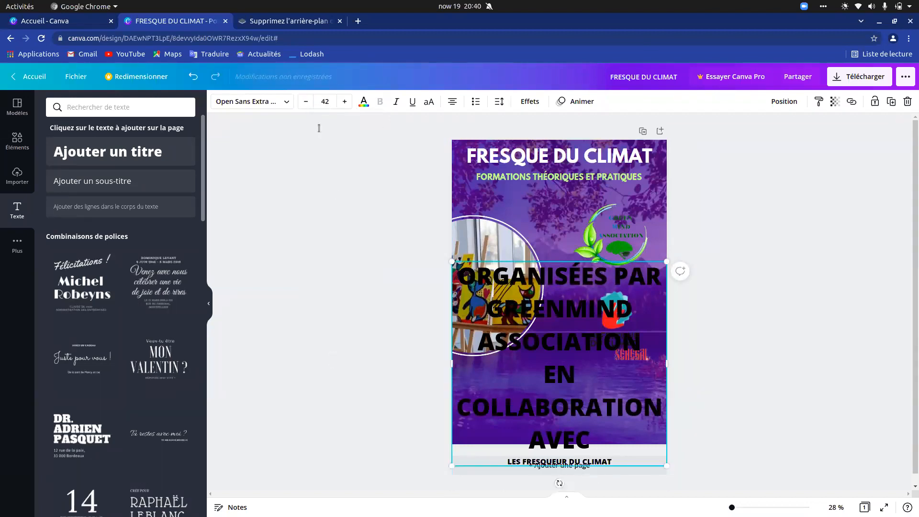
pyautogui.click(325, 102)
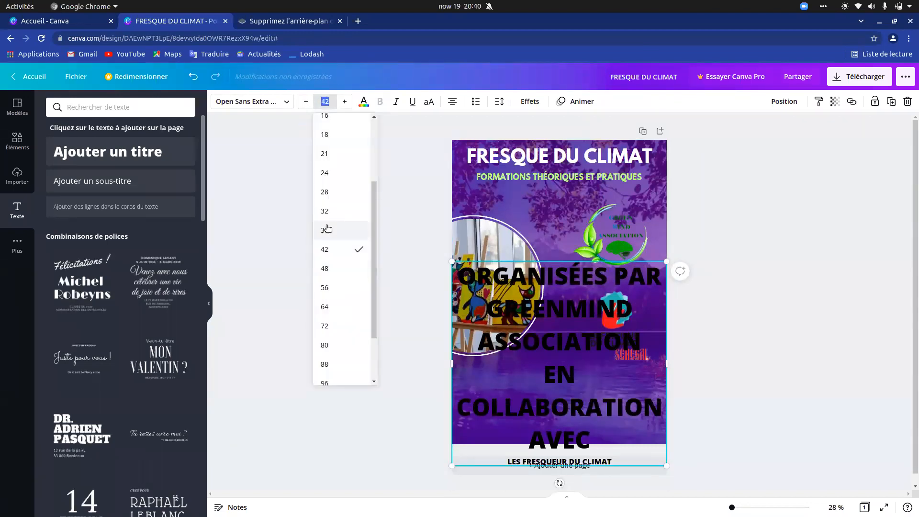
pyautogui.click(326, 230)
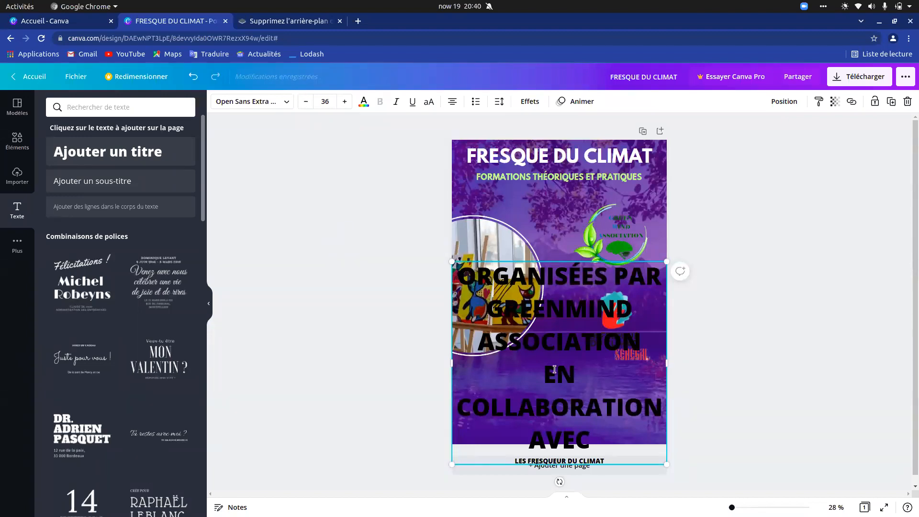
pyautogui.click(199, 78)
pyautogui.click(199, 79)
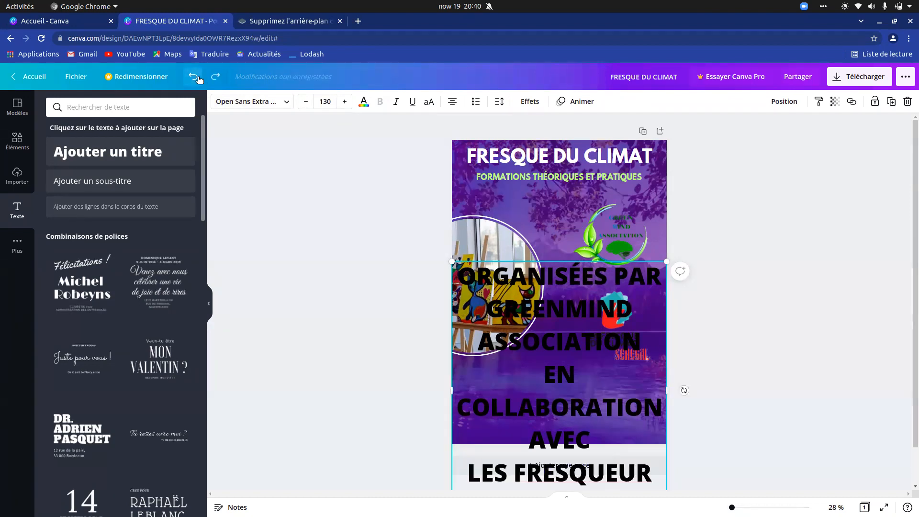
# Shrink the organiser text's "EN COLLABORATION AVEC" line through sizes 18, 14 and 10, ending at size 6.
pyautogui.click(325, 101)
pyautogui.click(324, 239)
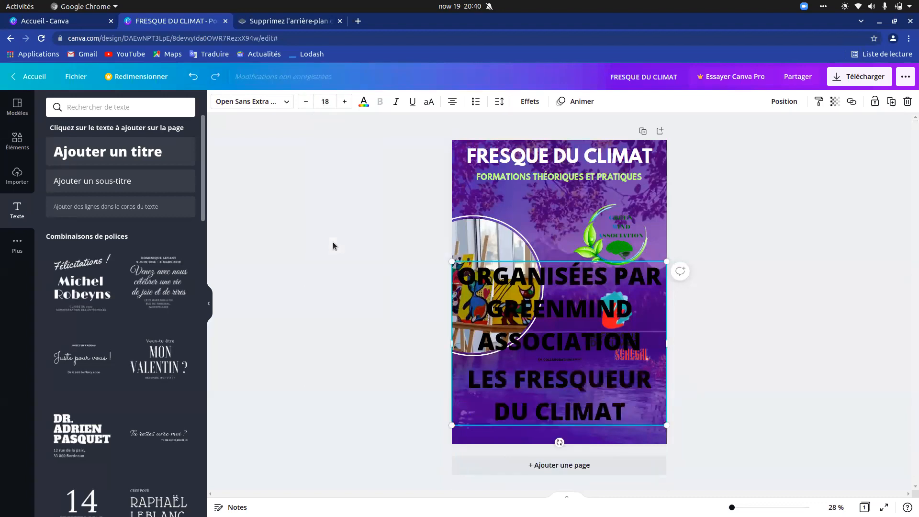
pyautogui.click(325, 102)
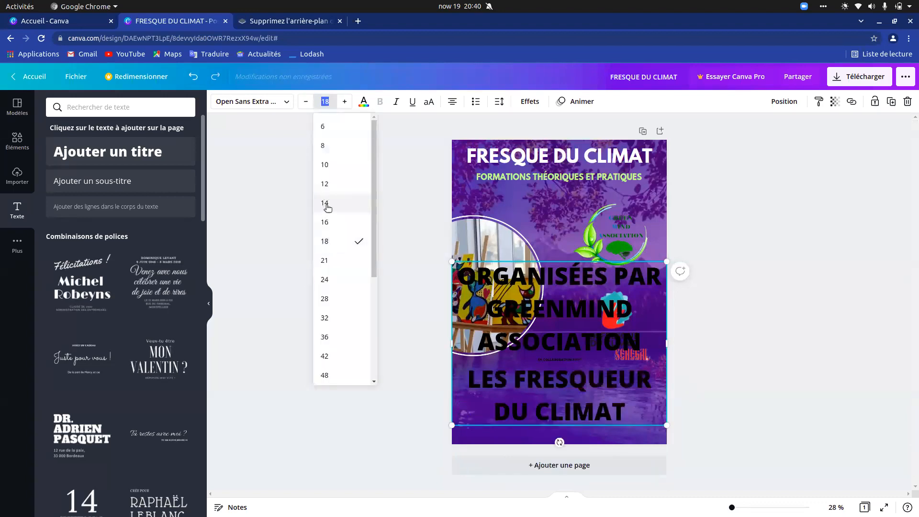
pyautogui.click(324, 203)
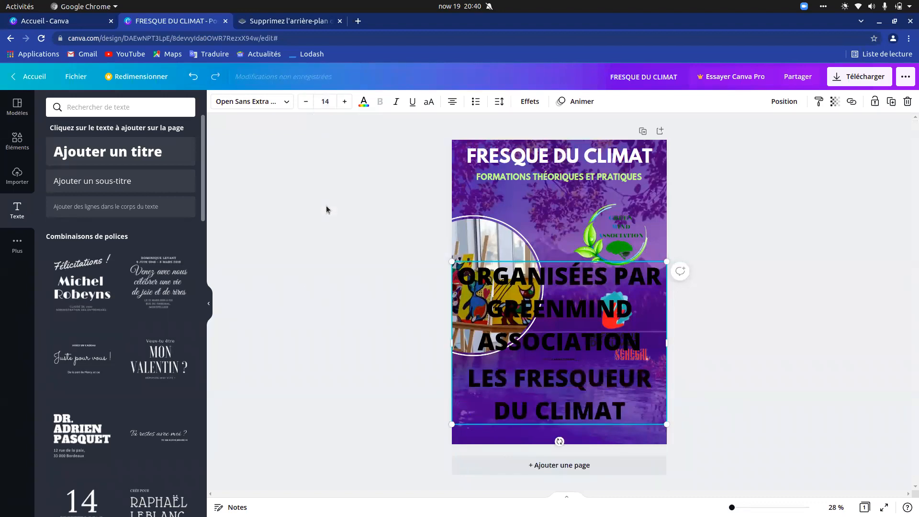
pyautogui.click(326, 102)
pyautogui.click(328, 164)
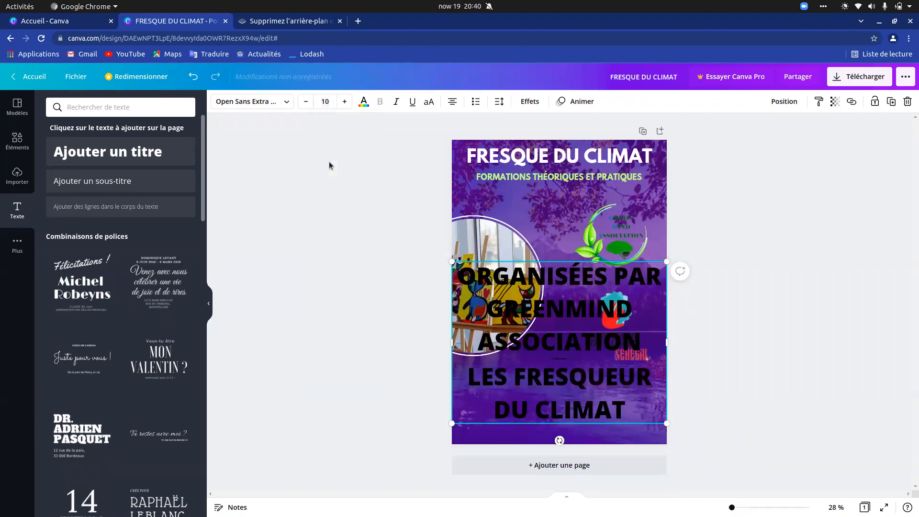
pyautogui.click(335, 102)
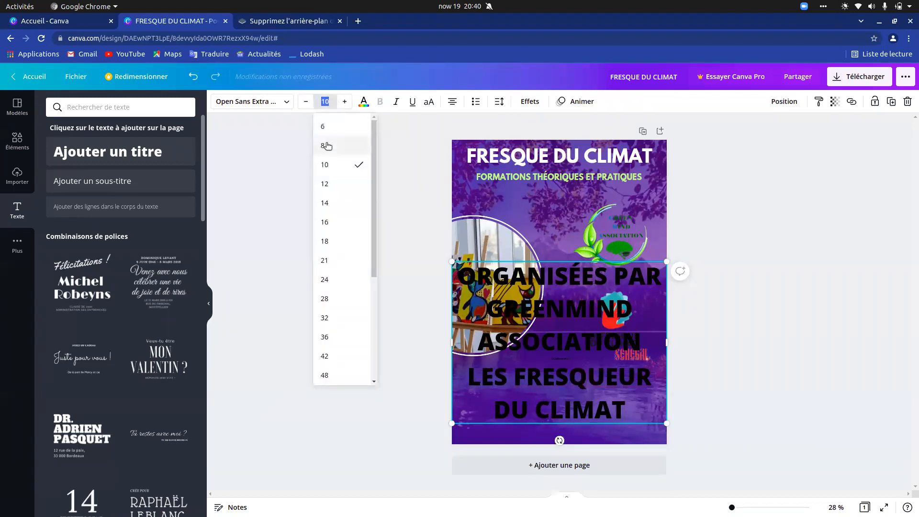
pyautogui.click(334, 126)
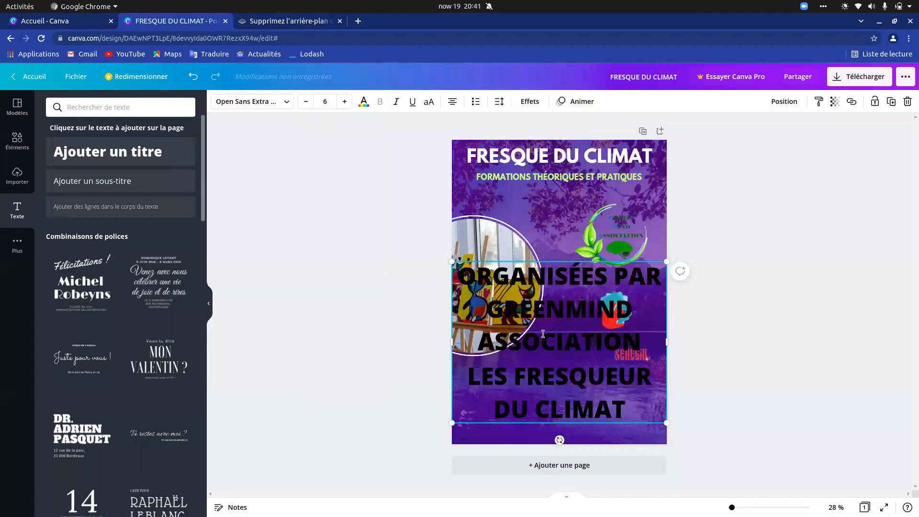
# Select all the organiser text, check the font notes in readme.txt in the text editor, and return to Canva.
pyautogui.hotkey('ctrl', 'a')
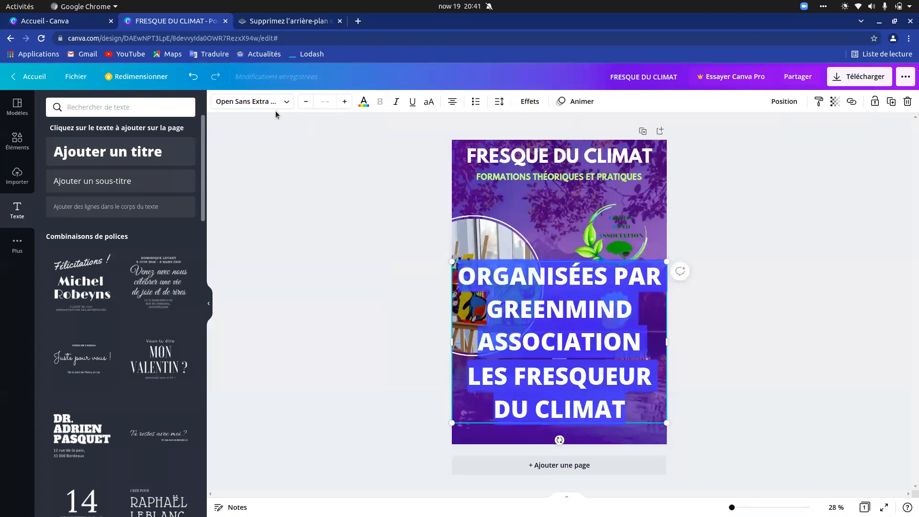
pyautogui.hotkey('alt', 'Tab')
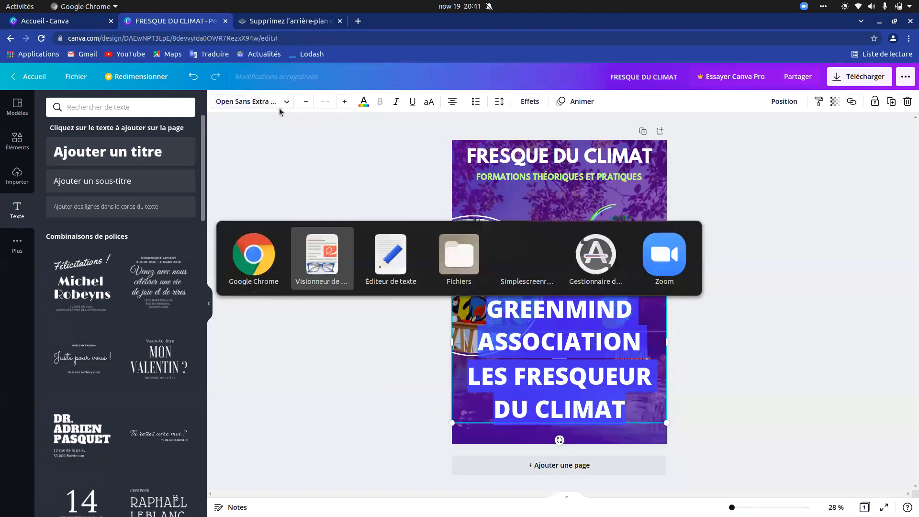
pyautogui.press('Tab')
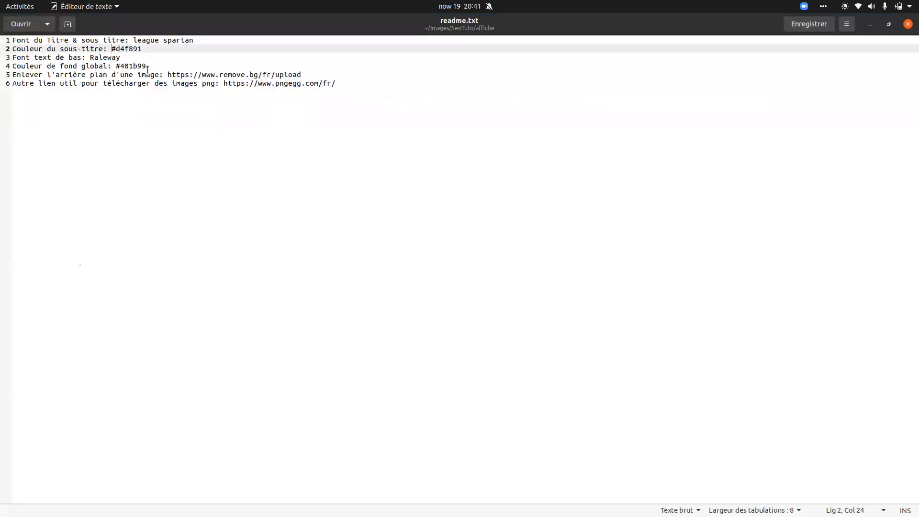
pyautogui.hotkey('alt', 'Tab')
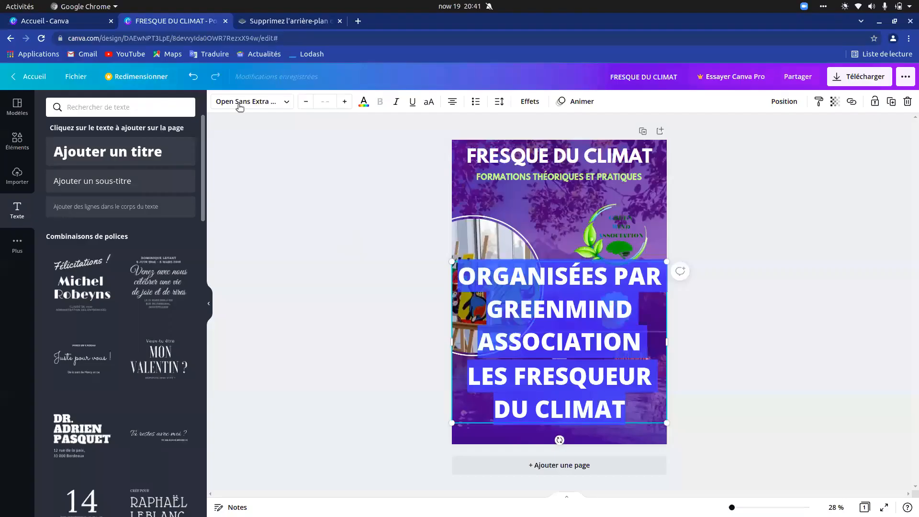
# Scale the organiser text box down to roughly two thirds of the poster's width, left-align its text and deselect it.
pyautogui.click(304, 102)
pyautogui.click(304, 103)
pyautogui.moveTo(452, 418); pyautogui.dragTo(530, 361)
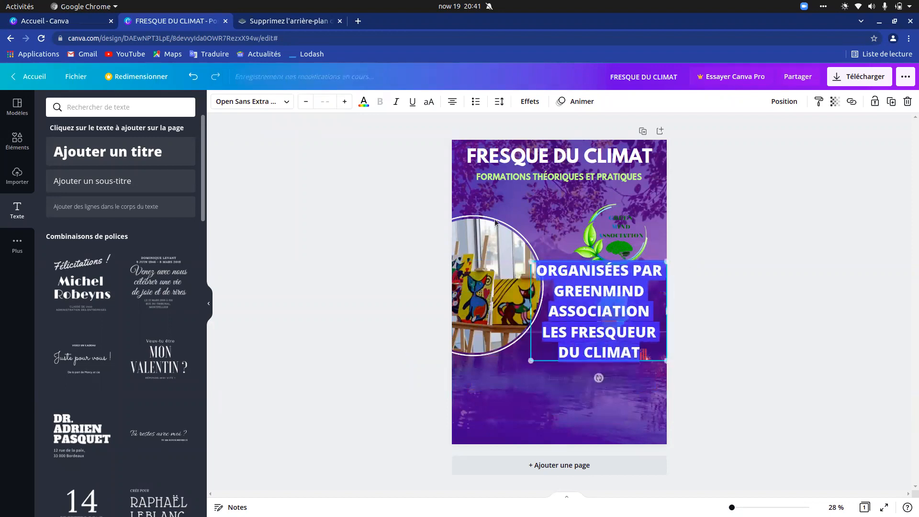
pyautogui.click(451, 103)
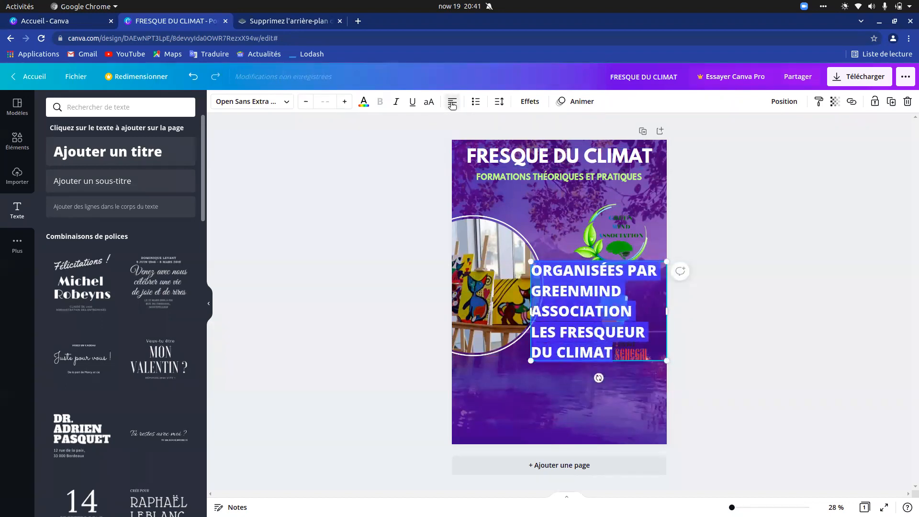
pyautogui.click(555, 384)
# Move the organiser text to the poster's lower-left corner and scale it down to fit beneath the circular photo.
pyautogui.moveTo(581, 330); pyautogui.dragTo(524, 407)
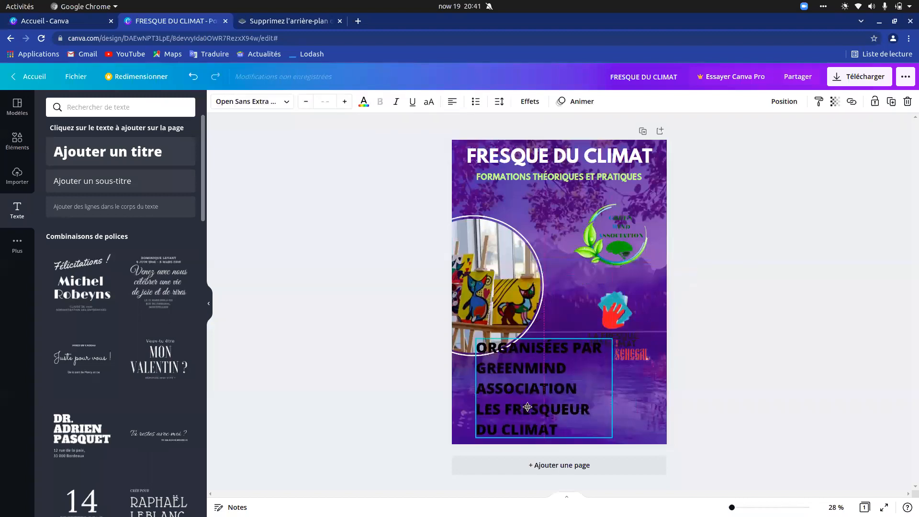
pyautogui.moveTo(475, 436); pyautogui.dragTo(496, 422)
pyautogui.moveTo(541, 384); pyautogui.dragTo(511, 399)
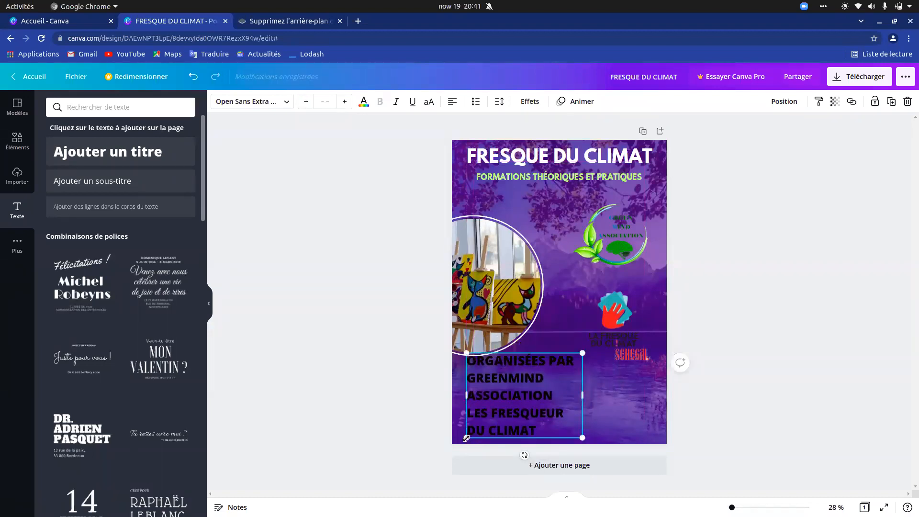
pyautogui.moveTo(466, 438); pyautogui.dragTo(486, 424)
pyautogui.moveTo(524, 388); pyautogui.dragTo(495, 395)
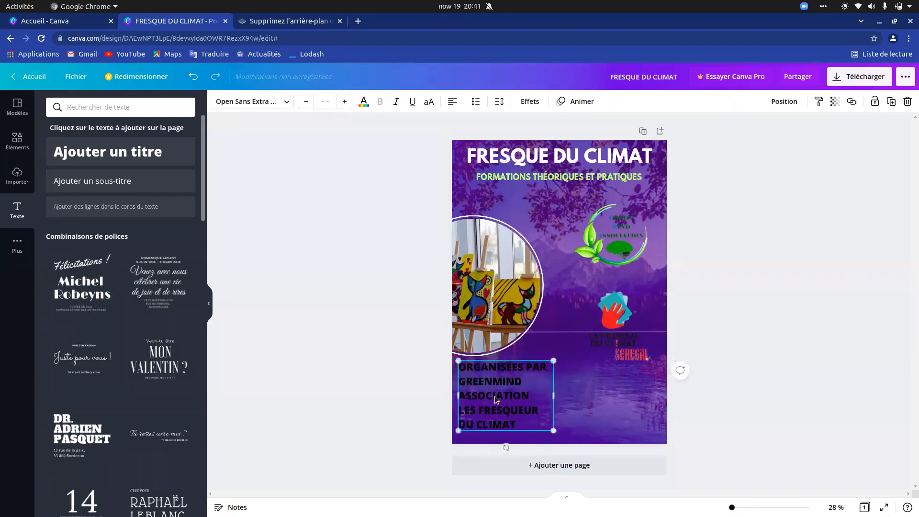
# Colour the organiser text white and widen its box so it wraps onto three lines, placing it slightly lower beneath the photo.
pyautogui.click(364, 102)
pyautogui.click(82, 187)
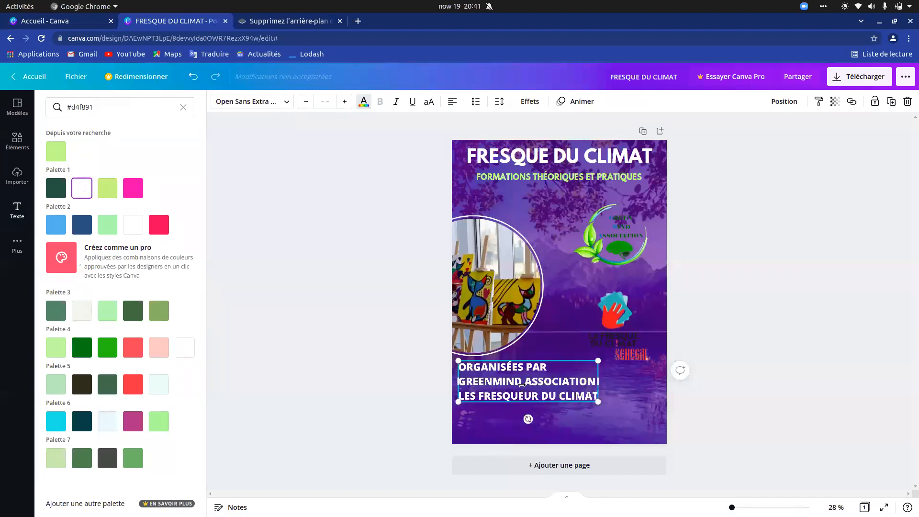
pyautogui.moveTo(509, 386); pyautogui.dragTo(509, 389)
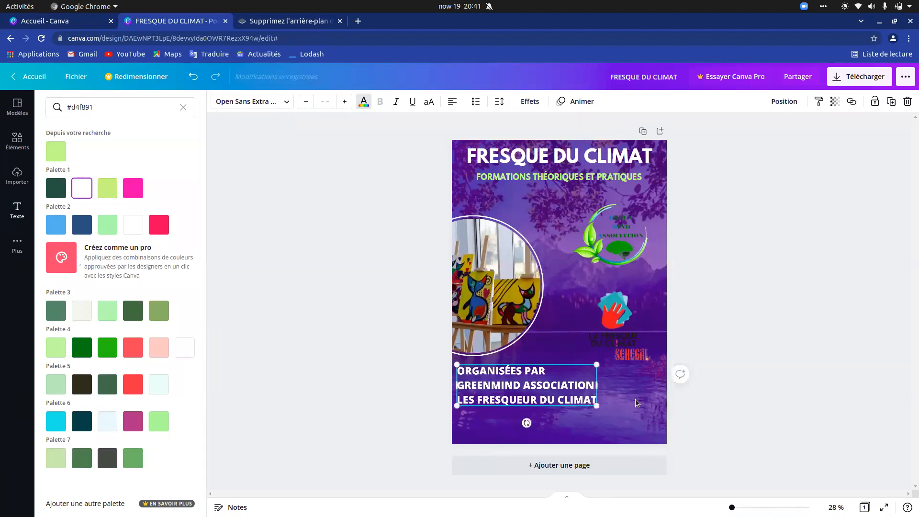
pyautogui.click(636, 403)
pyautogui.click(628, 410)
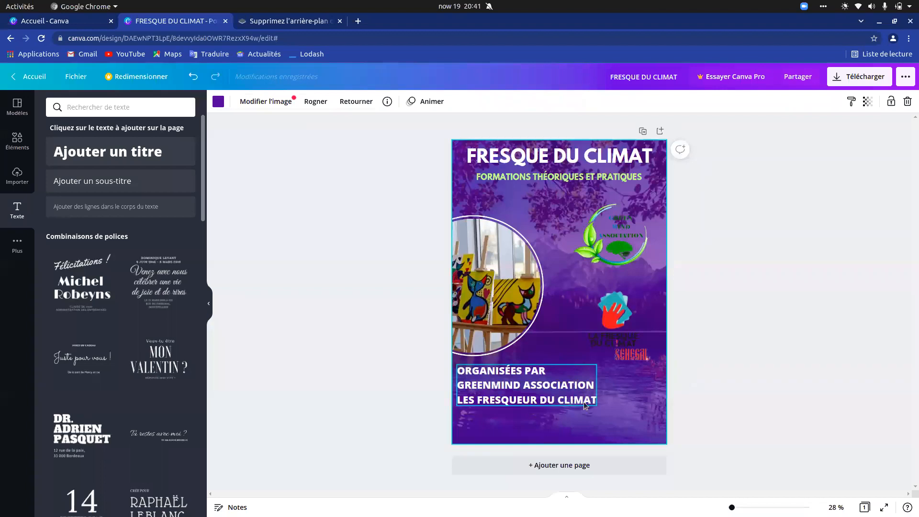
# Compare the organiser text with the reference poster PDF, and change its font to League Spartan in Canva.
pyautogui.hotkey('alt', 'Tab')
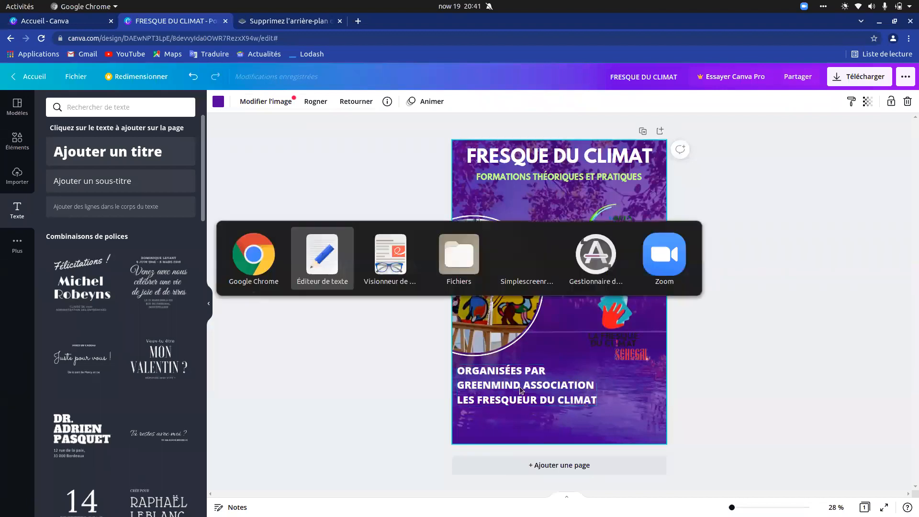
pyautogui.hotkey('alt', 'Tab')
pyautogui.hotkey('alt', 'Tab')
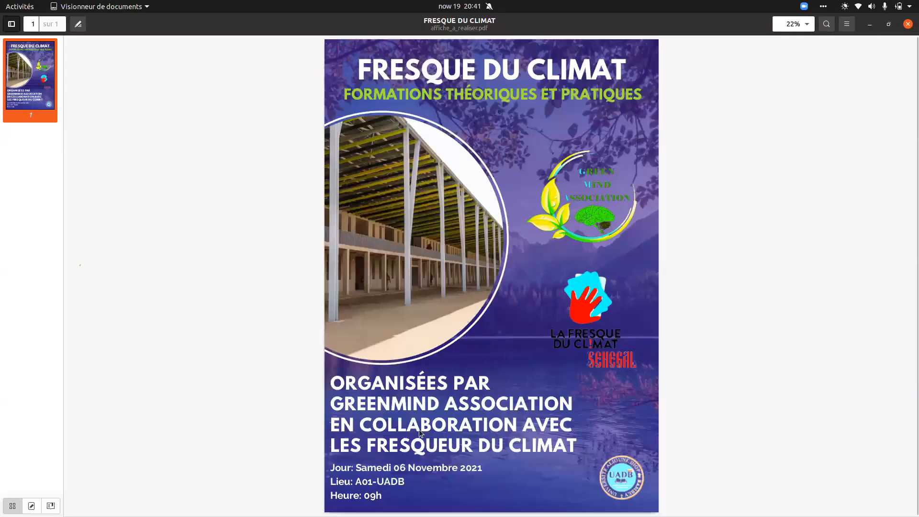
pyautogui.hotkey('alt', 'Tab')
pyautogui.hotkey('alt', 'Tab')
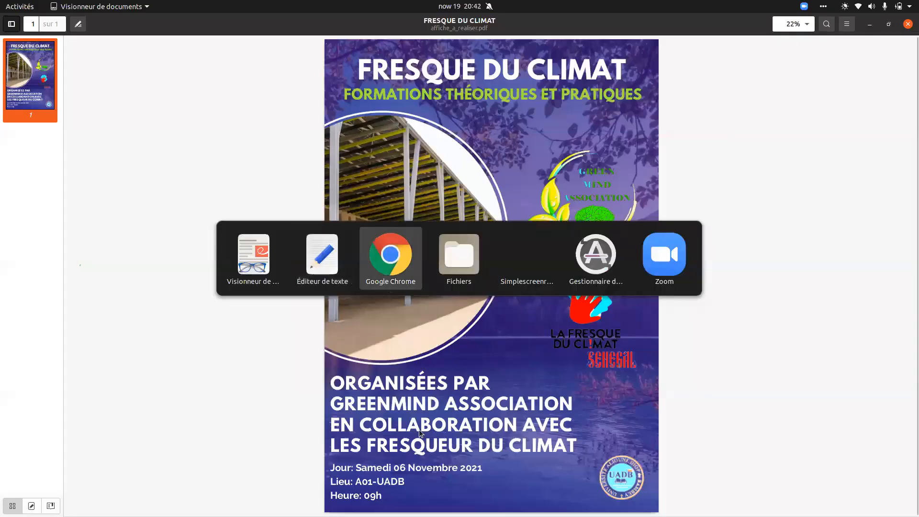
pyautogui.click(515, 395)
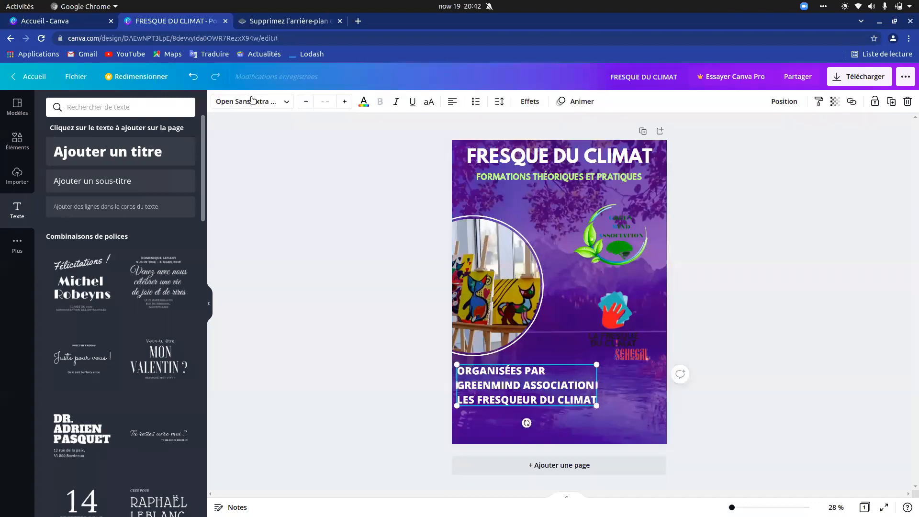
pyautogui.click(251, 101)
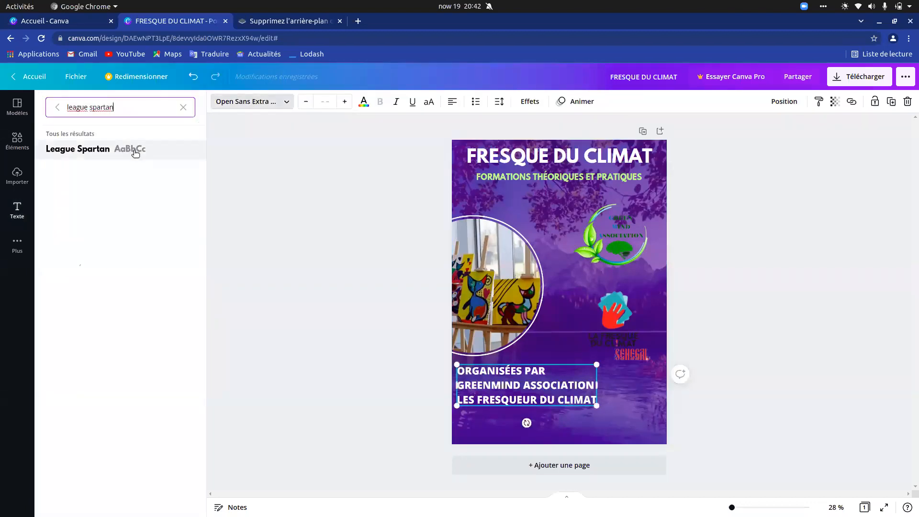
pyautogui.click(135, 152)
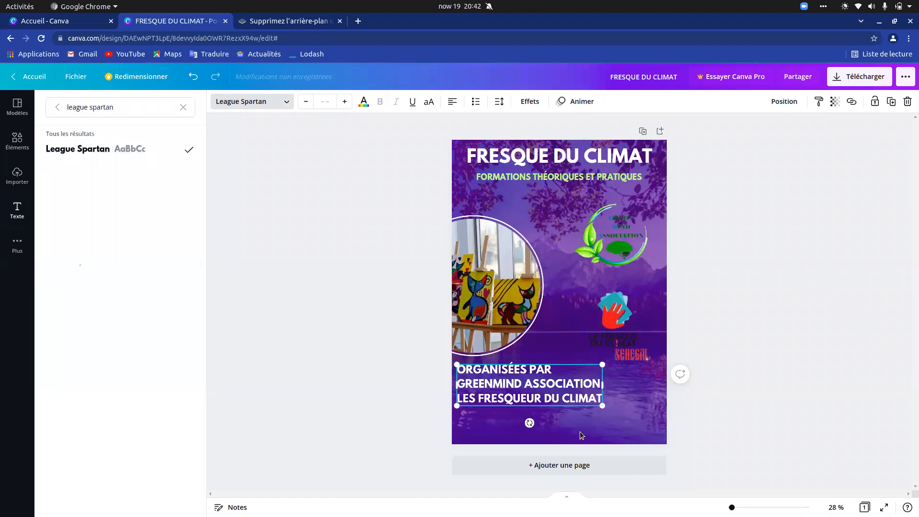
pyautogui.click(579, 431)
pyautogui.click(641, 410)
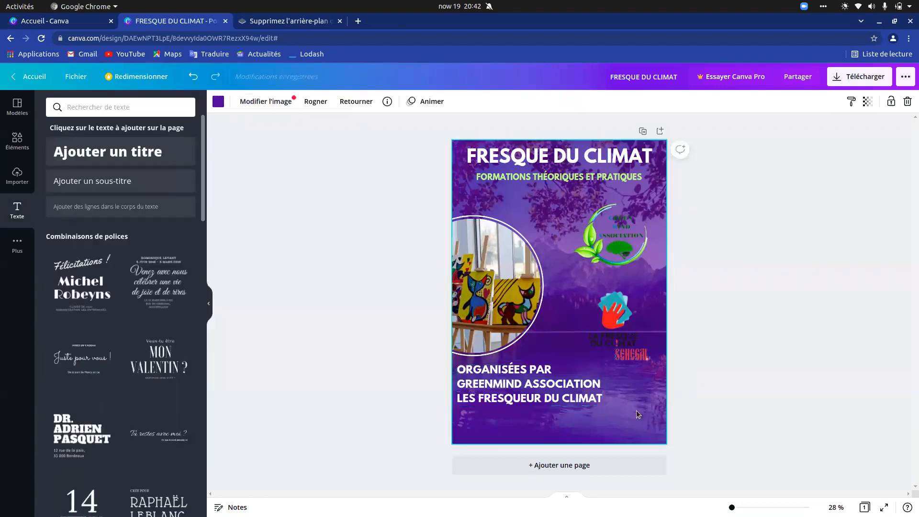
# Switch to the reference poster PDF and copy the three event detail lines, from "Jour: Samedi 06 Novembre 2021" to "Heure: 09h".
pyautogui.hotkey('alt', 'Tab')
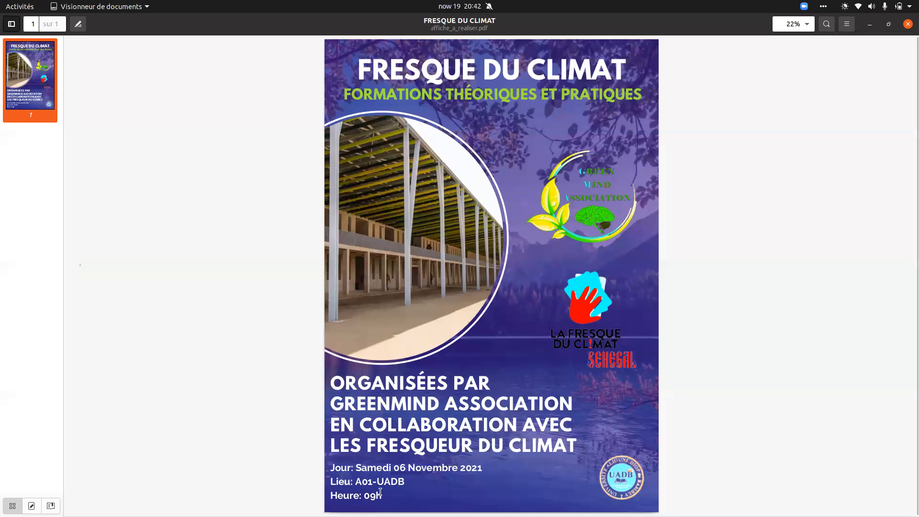
pyautogui.moveTo(382, 500); pyautogui.dragTo(326, 464)
pyautogui.hotkey('ctrl', 'c')
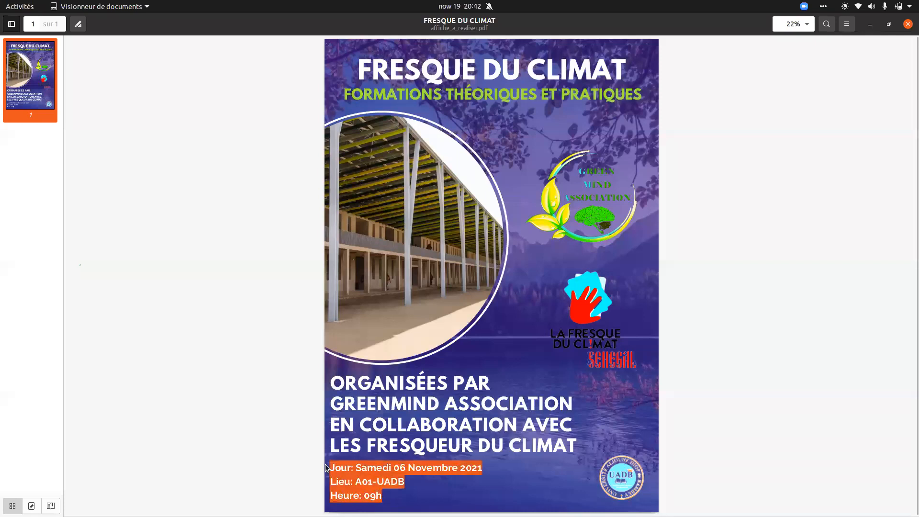
# Switch back to Canva and add a subtitle text box containing the copied day, place and time details.
pyautogui.hotkey('alt', 'Tab')
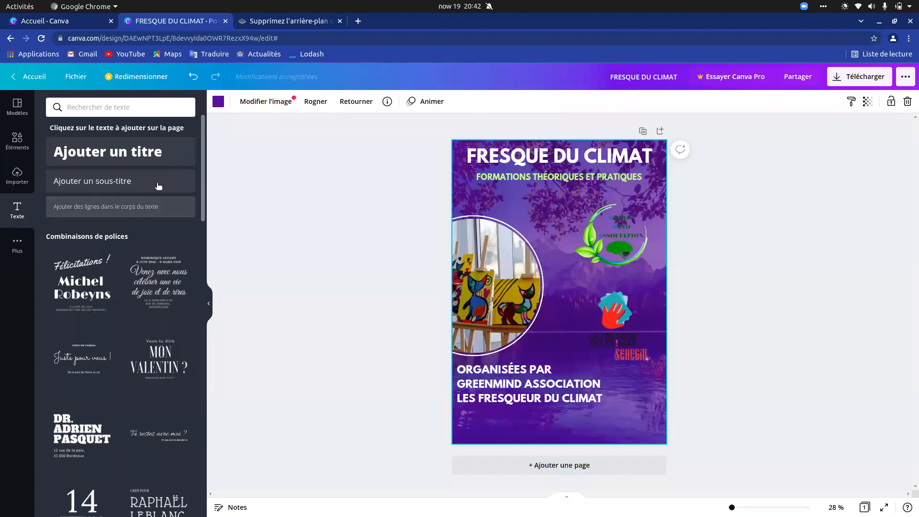
pyautogui.click(158, 184)
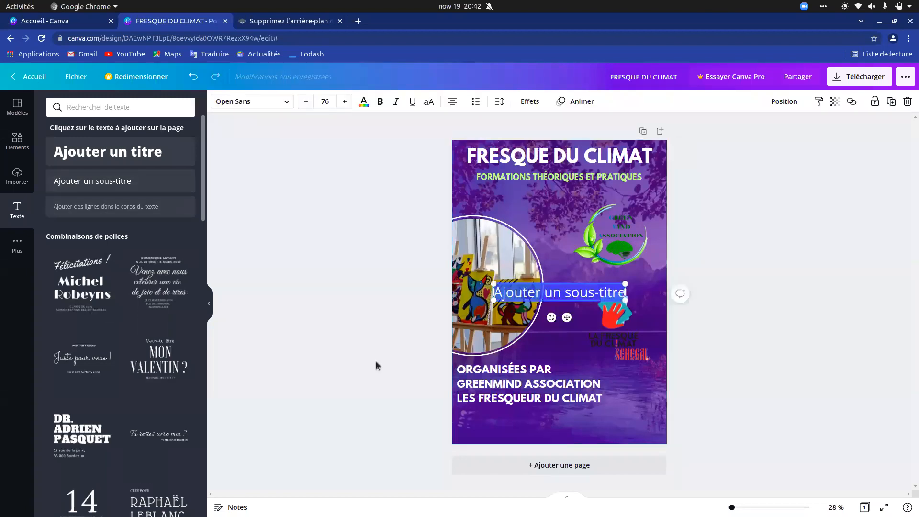
pyautogui.hotkey('ctrl', 'v')
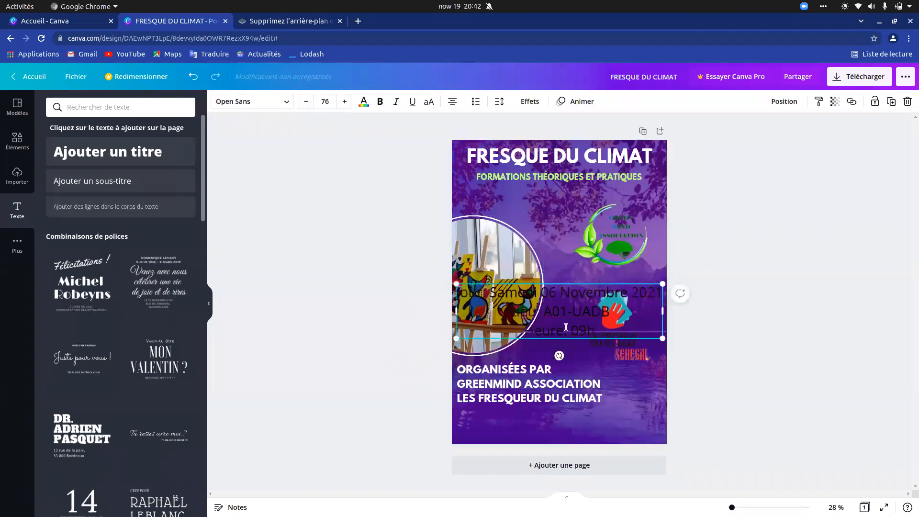
# Colour the event details text white, and copy the font name "Raleway" from readme.txt in the text editor.
pyautogui.click(363, 101)
pyautogui.click(85, 192)
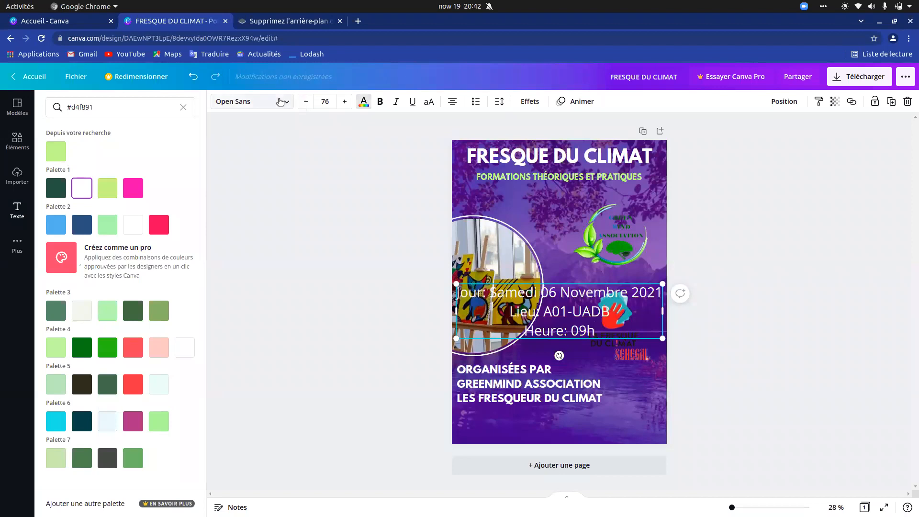
pyautogui.hotkey('alt', 'Tab')
pyautogui.hotkey('alt', 'Tab')
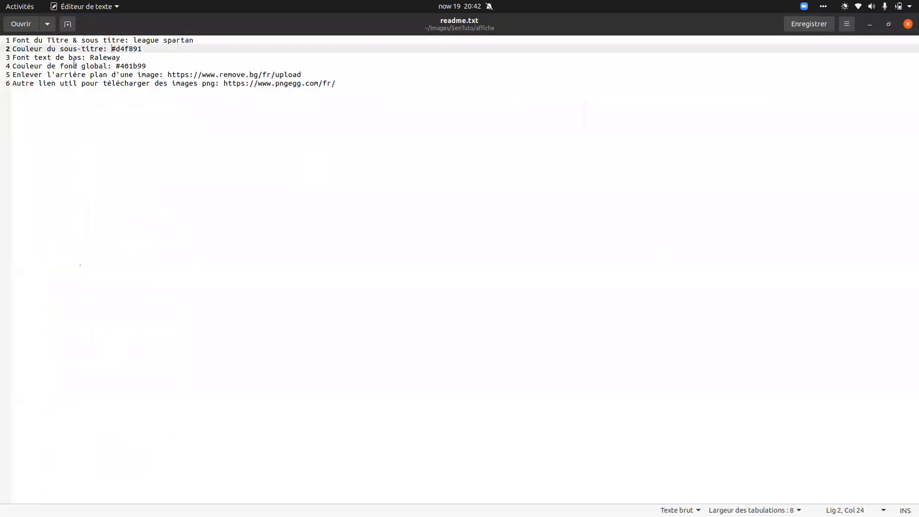
pyautogui.doubleClick(101, 56)
pyautogui.hotkey('ctrl', 'c')
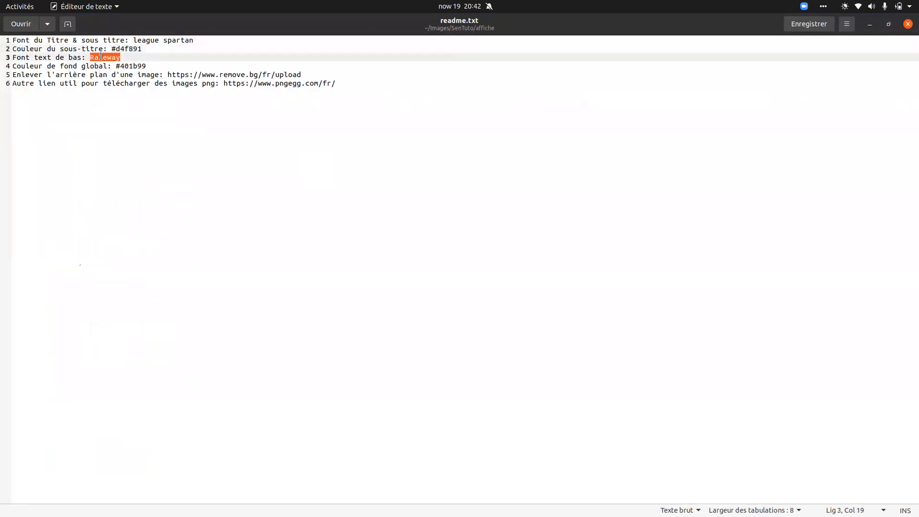
# Switch back to Canva and change the event details font to Raleway using the copied name.
pyautogui.hotkey('alt', 'Tab')
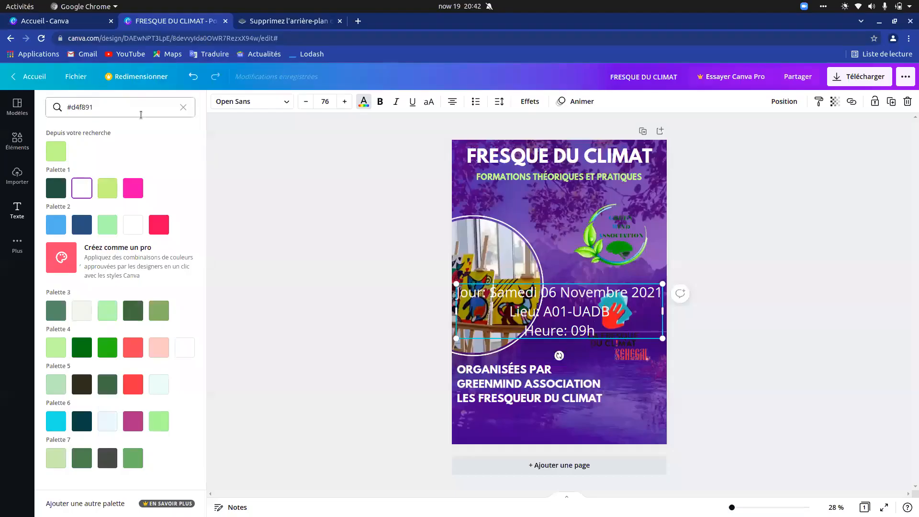
pyautogui.click(249, 101)
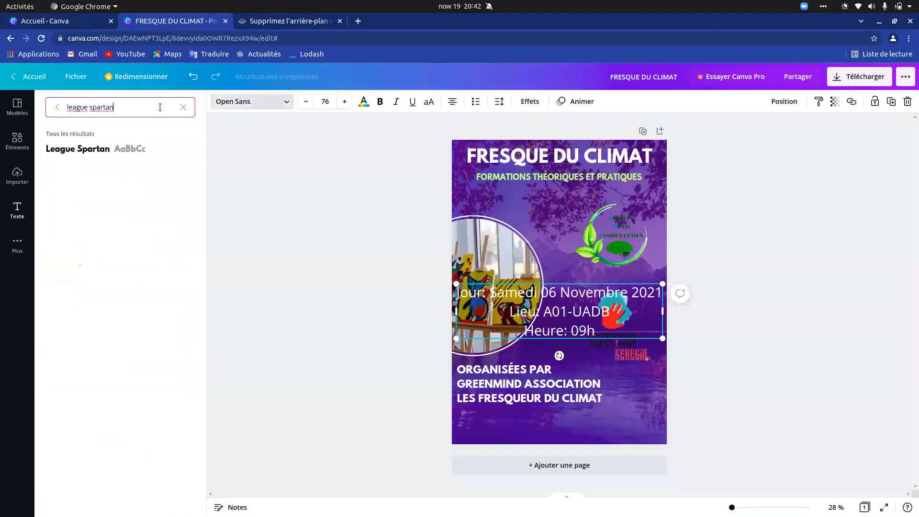
pyautogui.tripleClick(160, 107)
pyautogui.hotkey('ctrl', 'v')
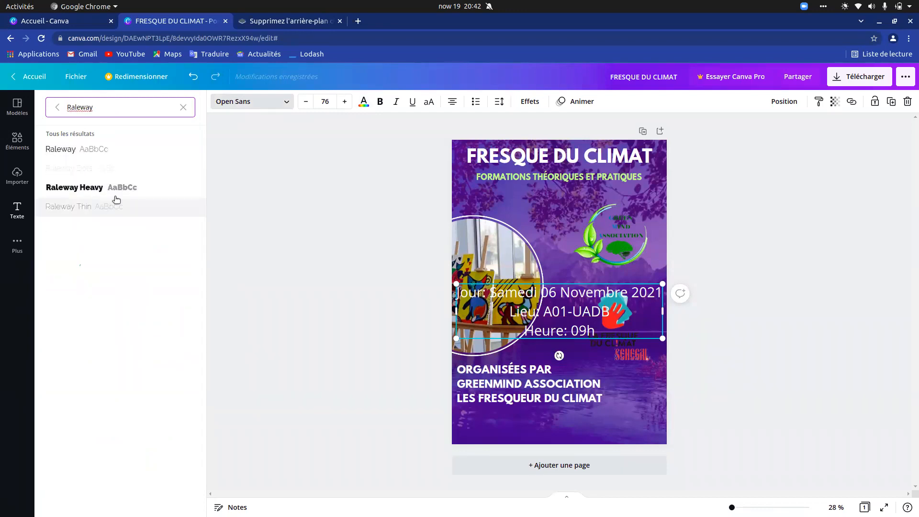
pyautogui.click(96, 152)
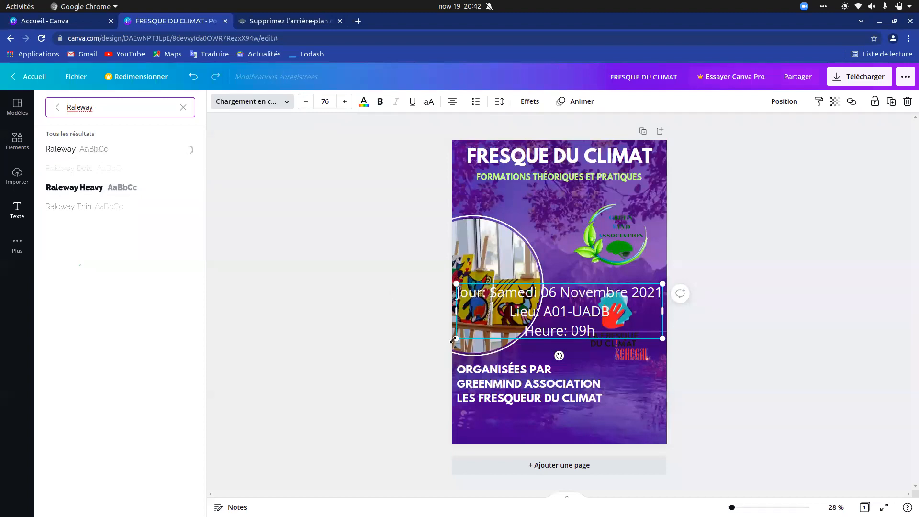
# Shrink the event details text to size 59.1, left-align its "Heure" line, and move the box beneath the organiser text.
pyautogui.moveTo(456, 338); pyautogui.dragTo(502, 326)
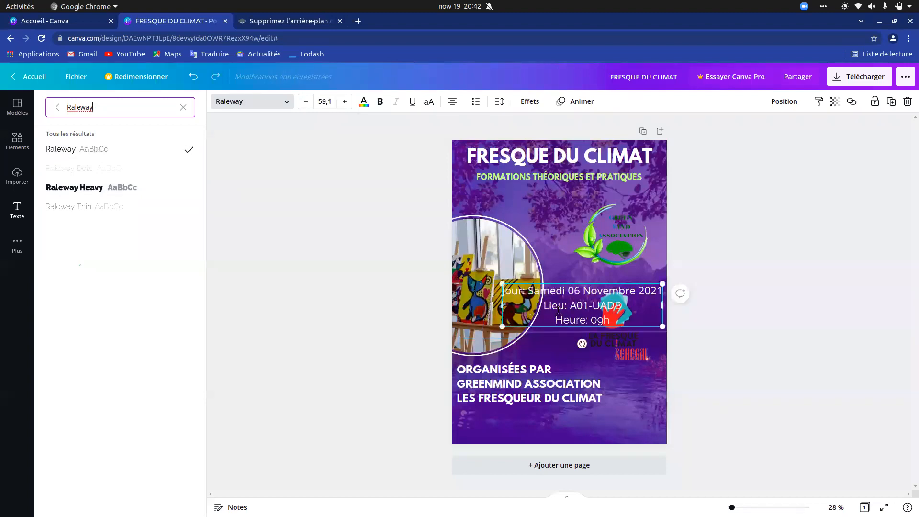
pyautogui.click(454, 107)
pyautogui.click(454, 106)
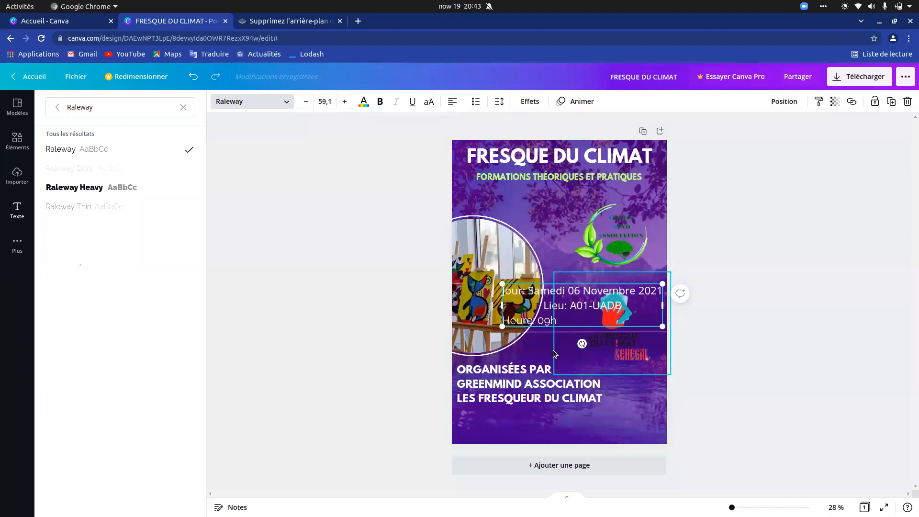
pyautogui.click(580, 308)
pyautogui.moveTo(581, 306); pyautogui.dragTo(543, 443)
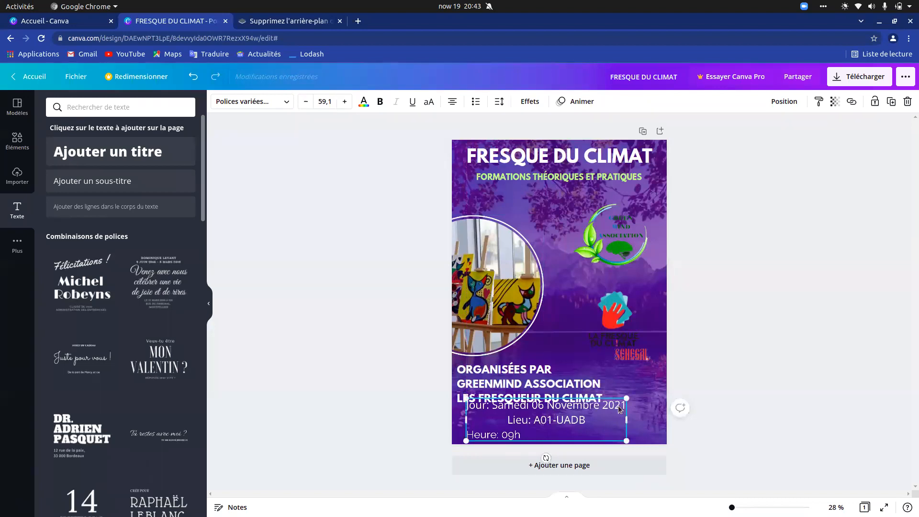
# Shrink the event details text to size 39.3 and try to remove the indentation before "Lieu".
pyautogui.moveTo(627, 398); pyautogui.dragTo(573, 413)
pyautogui.click(495, 429)
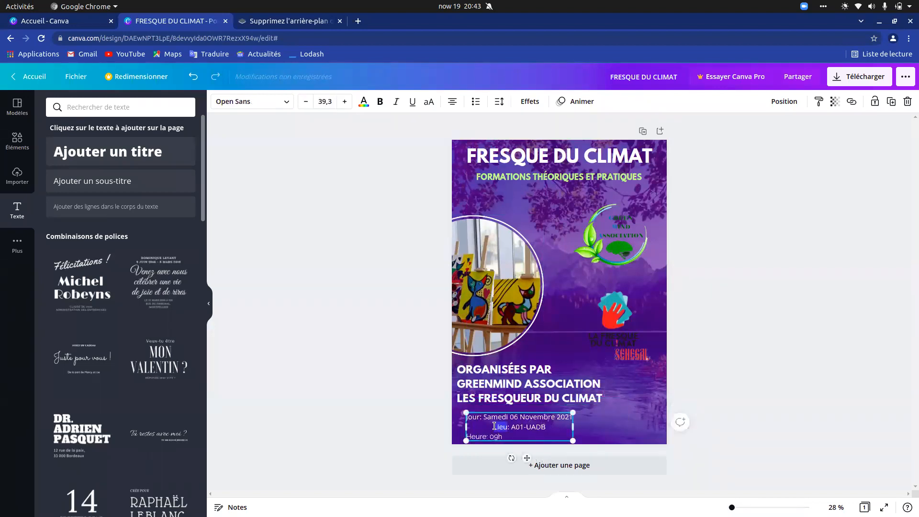
pyautogui.press('BackSpace')
pyautogui.press('BackSpace')
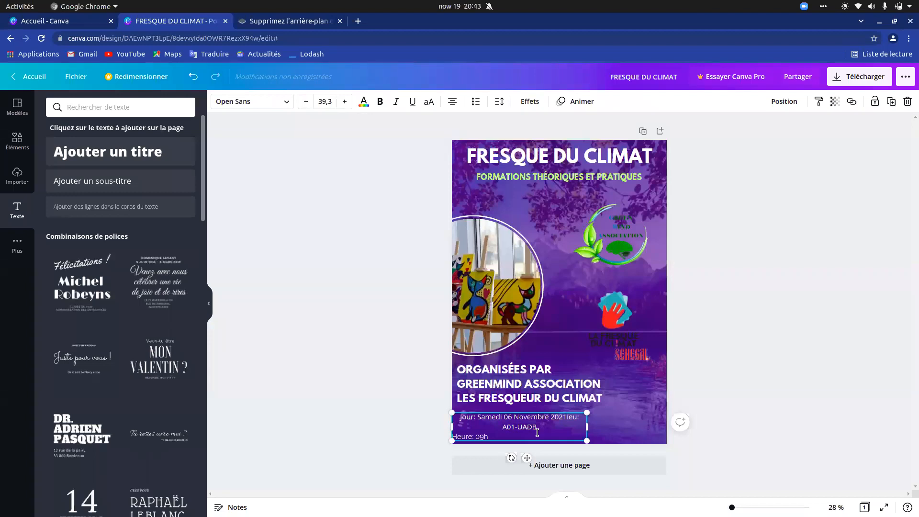
# Undo the event details edits back to the white, centred Open Sans text at size 76.
pyautogui.click(193, 81)
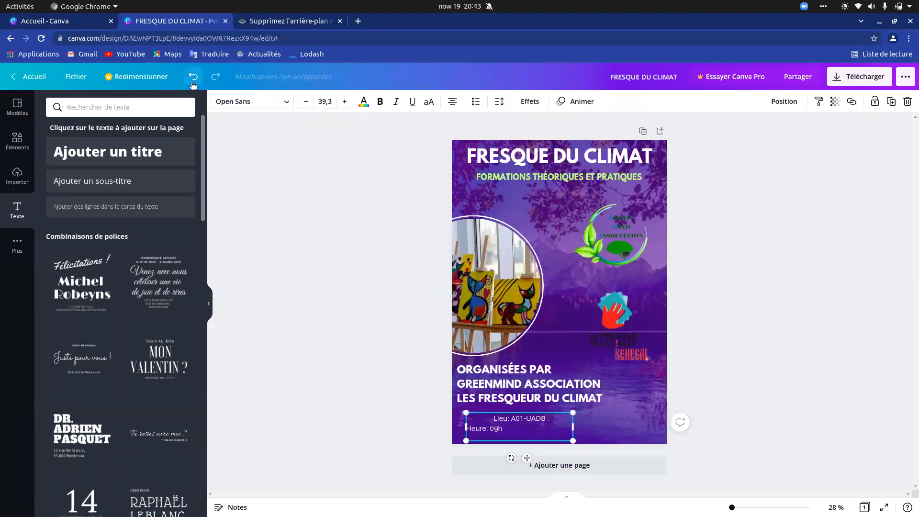
pyautogui.click(192, 81)
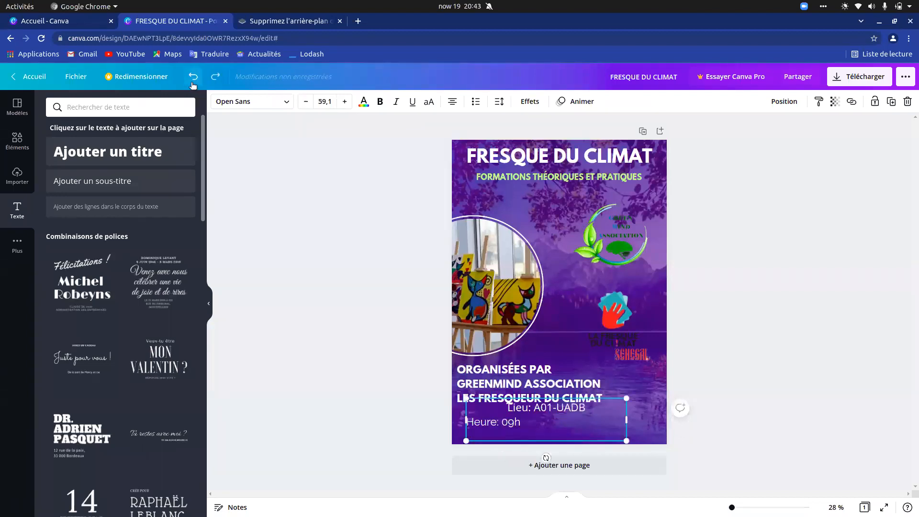
pyautogui.click(192, 81)
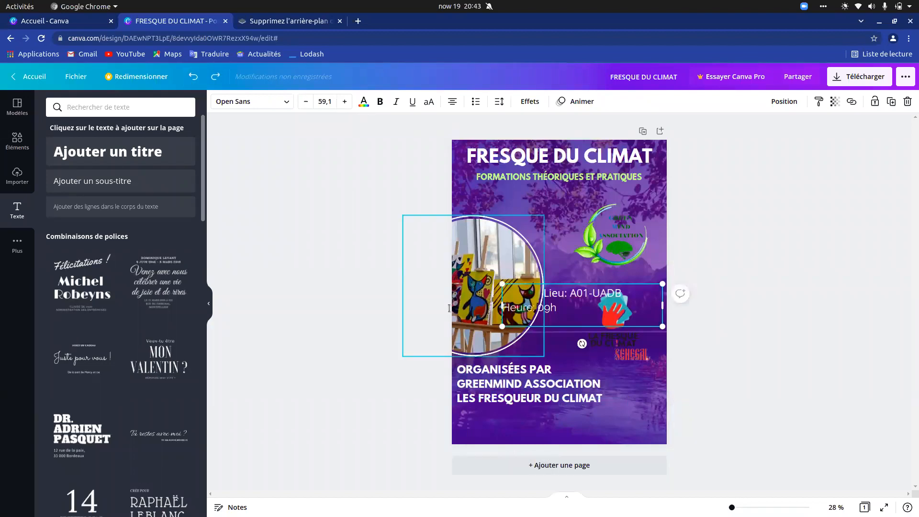
pyautogui.click(193, 77)
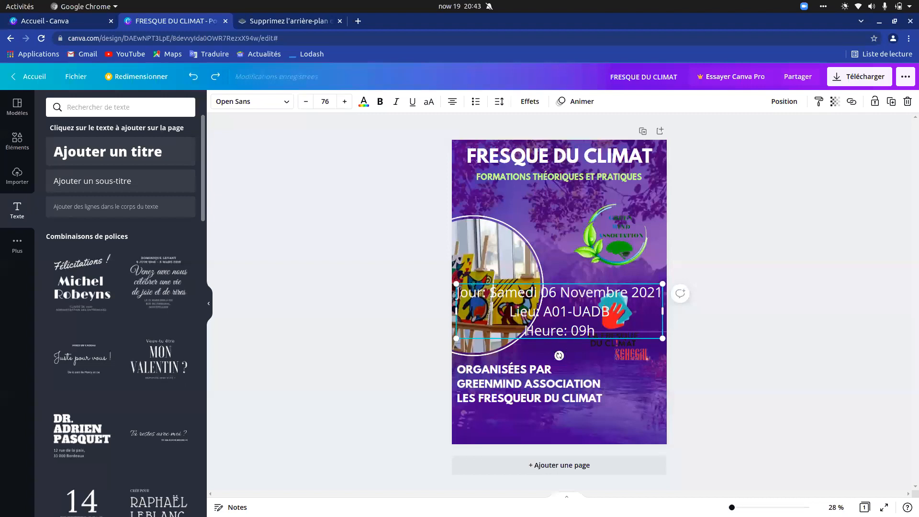
# Left-align the "Lieu" line of the event details, and place the text at size 51.5 beneath the organiser text.
pyautogui.click(451, 102)
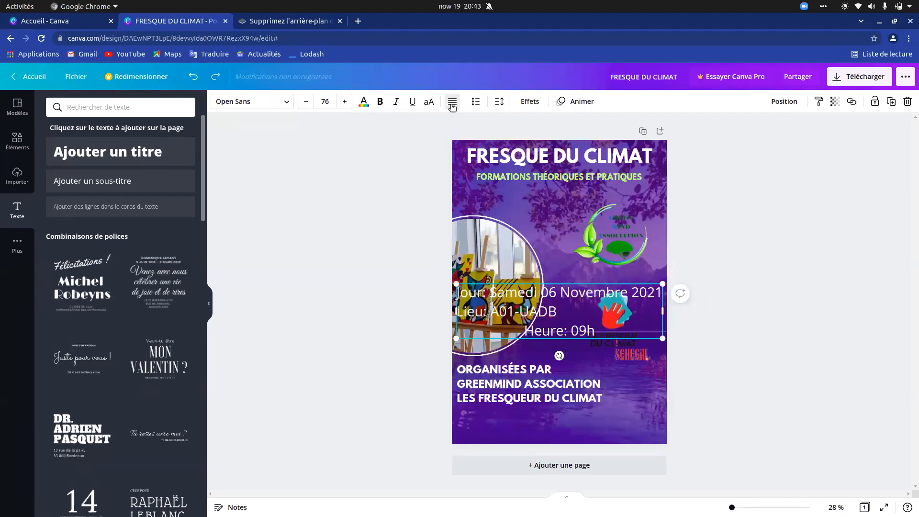
pyautogui.click(451, 102)
pyautogui.click(451, 102)
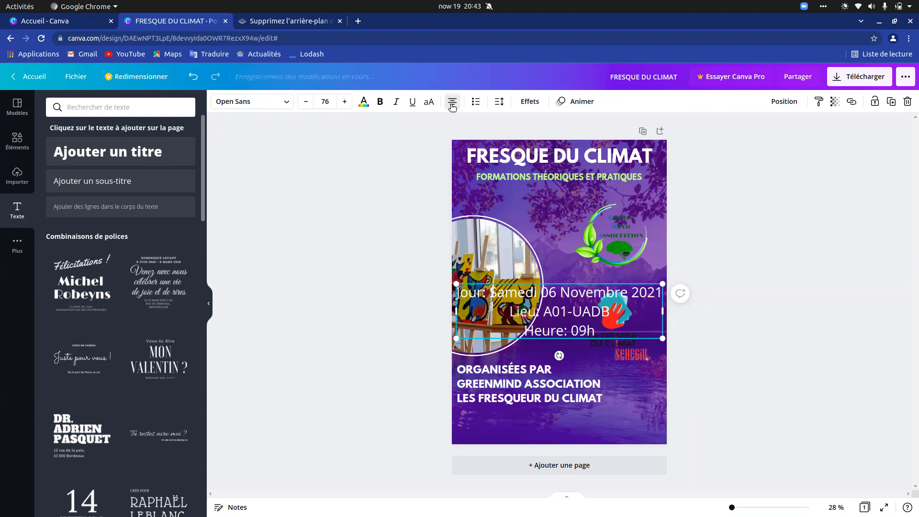
pyautogui.click(451, 105)
pyautogui.moveTo(455, 339); pyautogui.dragTo(508, 425)
pyautogui.click(599, 247)
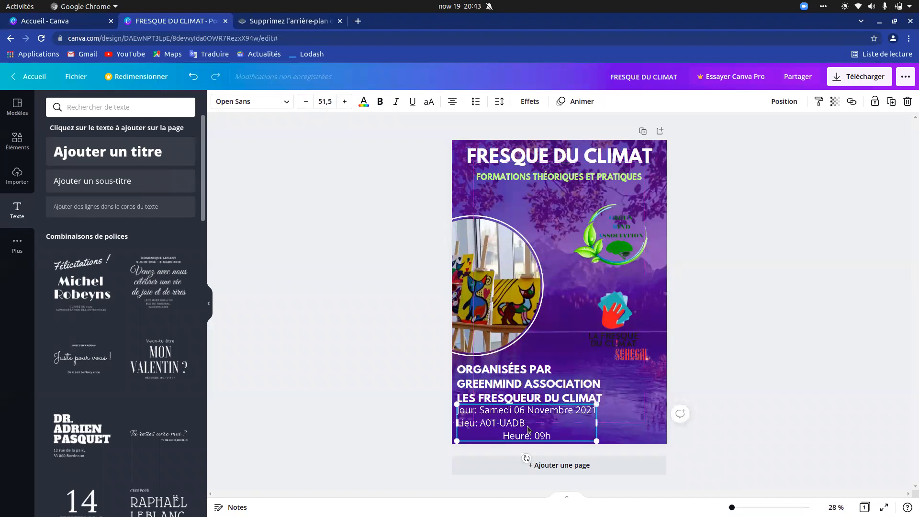
# Re-break the "Heure: 09h" line after "A01-UADB" so it aligns left, and shrink the event details to size 42.7.
pyautogui.tripleClick(501, 434)
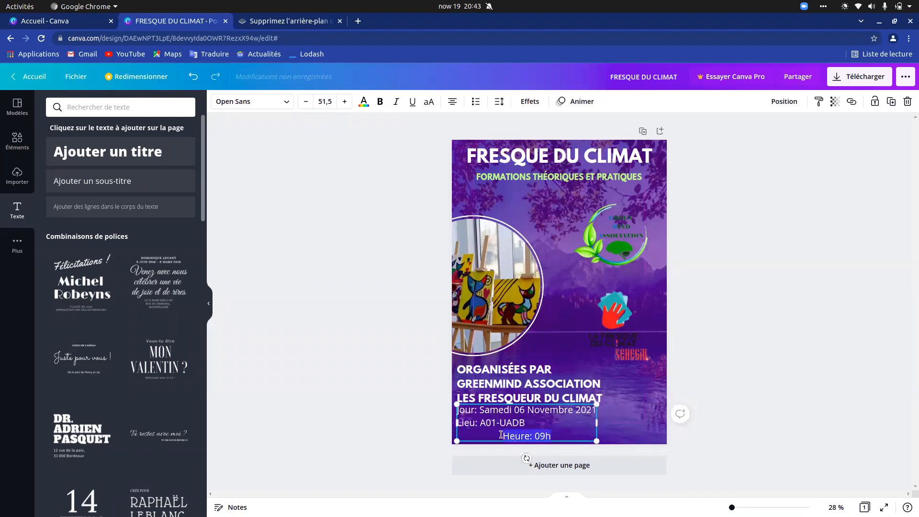
pyautogui.click(501, 434)
pyautogui.doubleClick(471, 436)
pyautogui.click(472, 436)
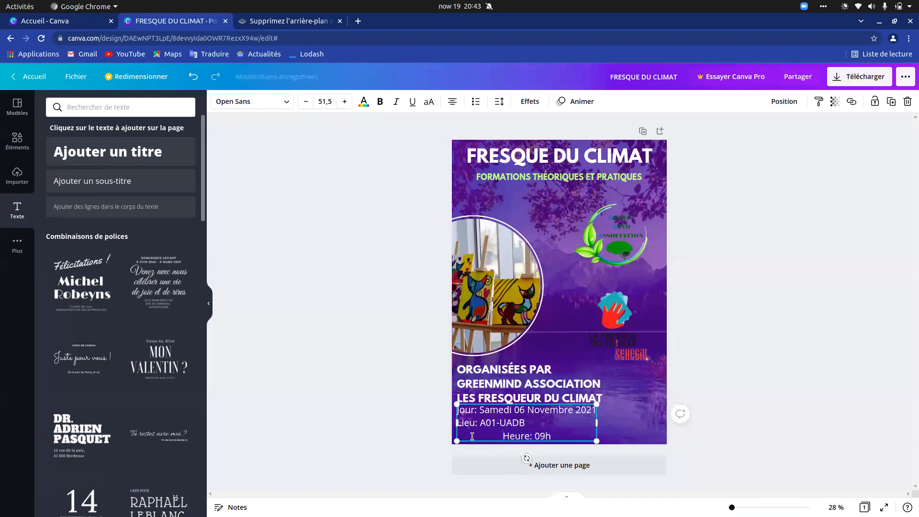
pyautogui.press('BackSpace')
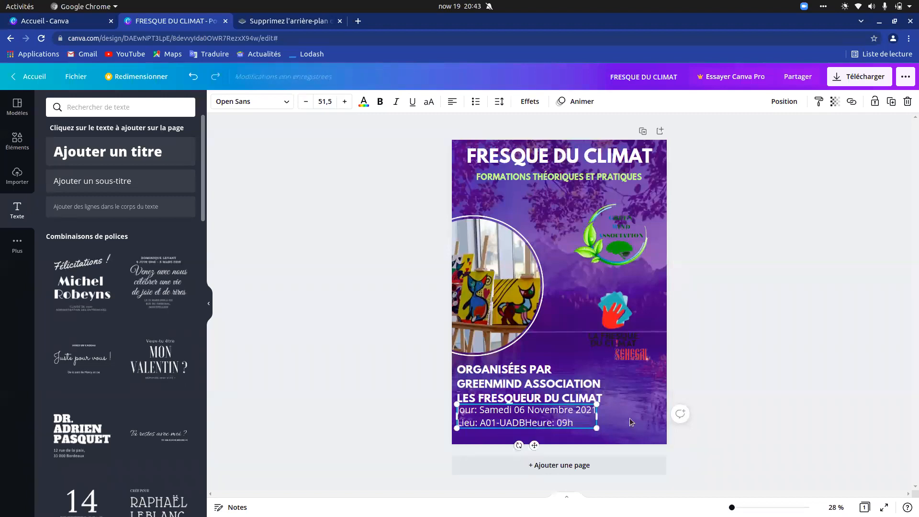
pyautogui.press('Return')
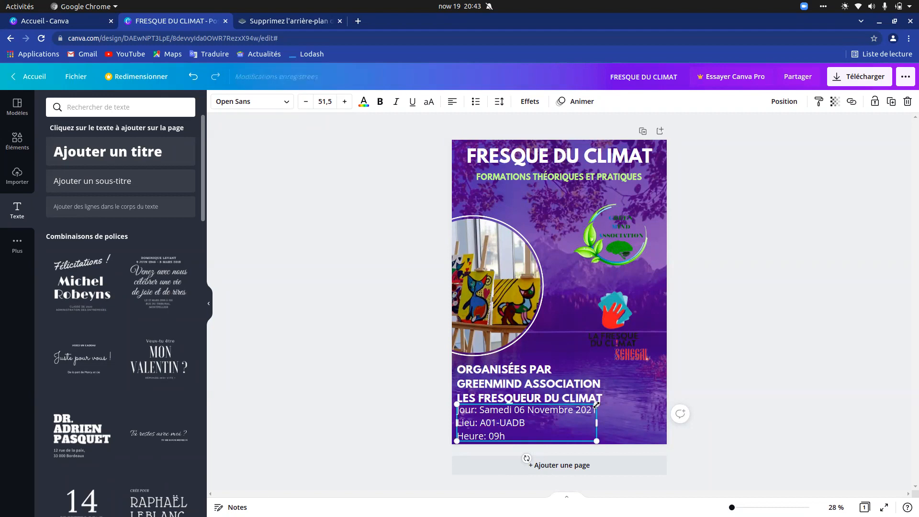
pyautogui.moveTo(597, 405); pyautogui.dragTo(577, 417)
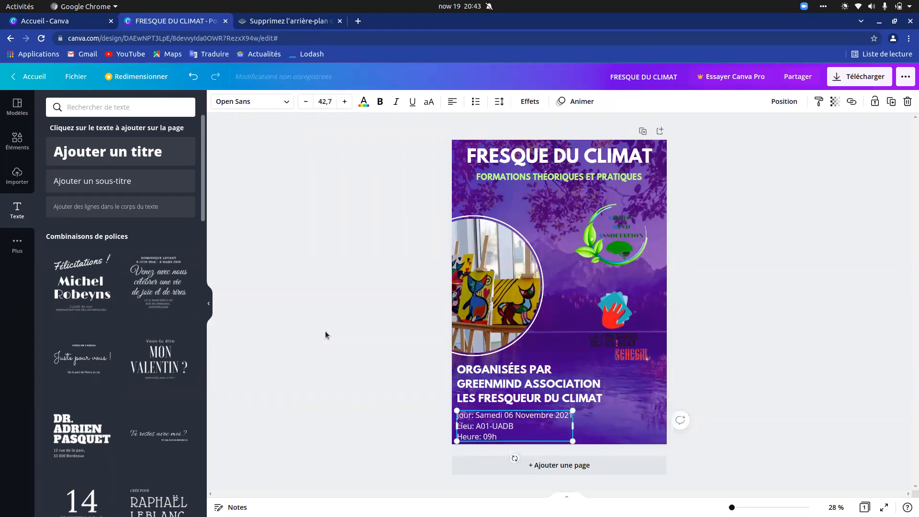
# Apply the Raleway font to the "Heure: 09h" line, and compare the event details with the reference poster PDF.
pyautogui.click(263, 101)
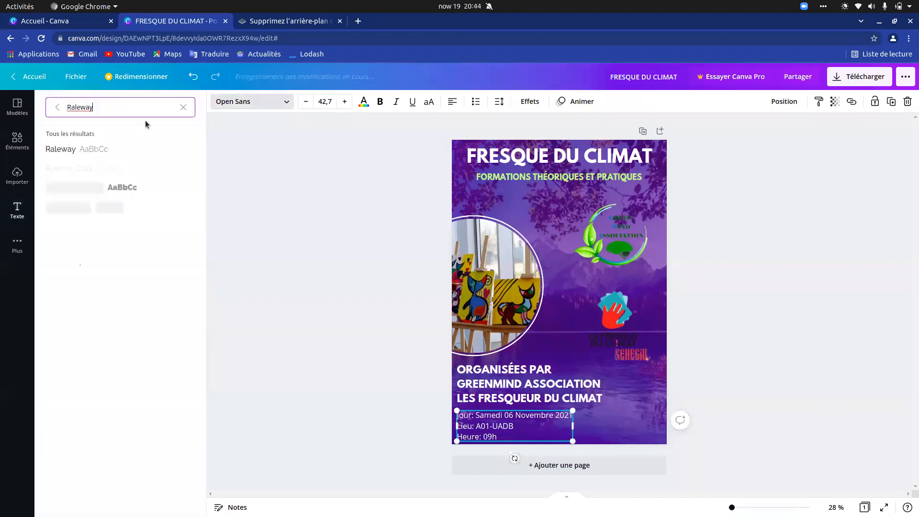
pyautogui.click(120, 151)
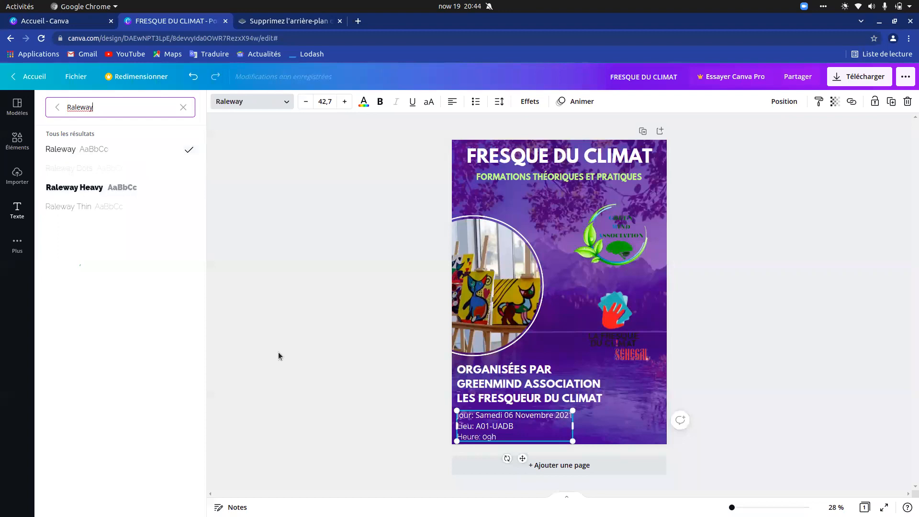
pyautogui.hotkey('alt', 'Tab')
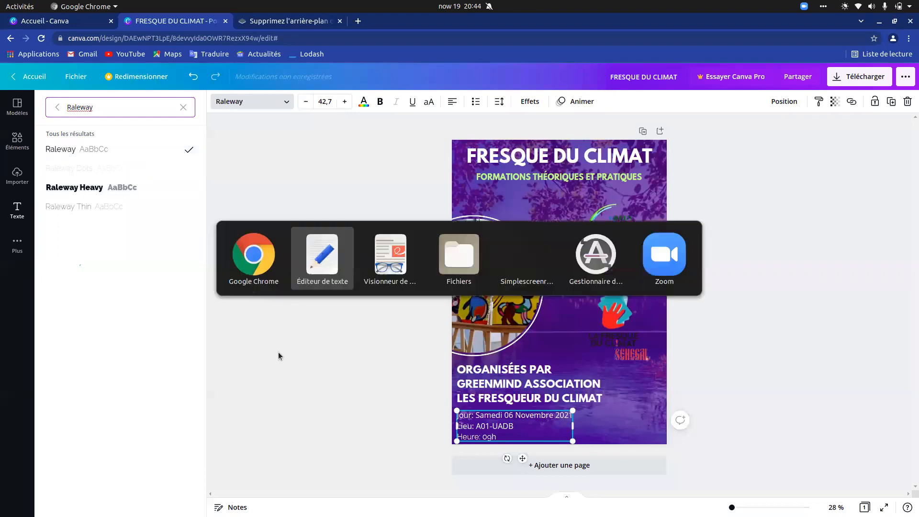
pyautogui.hotkey('alt', 'Tab')
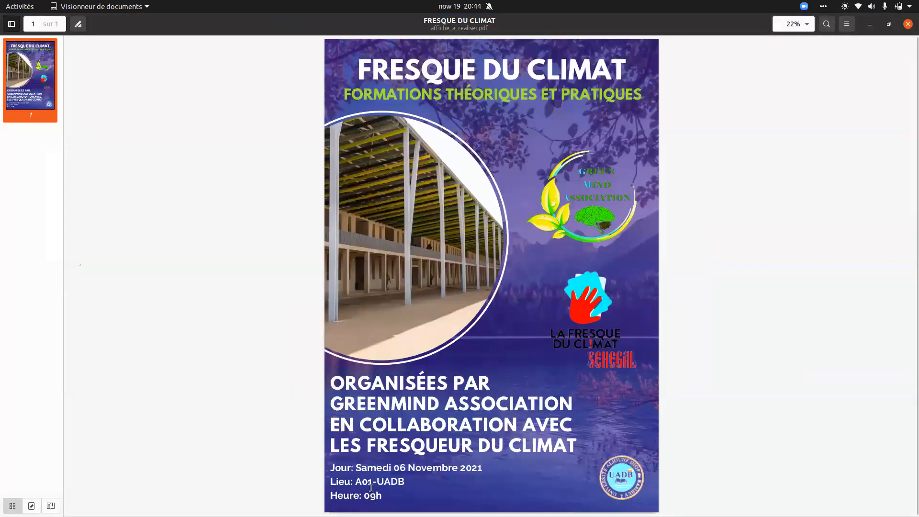
pyautogui.hotkey('alt', 'Tab')
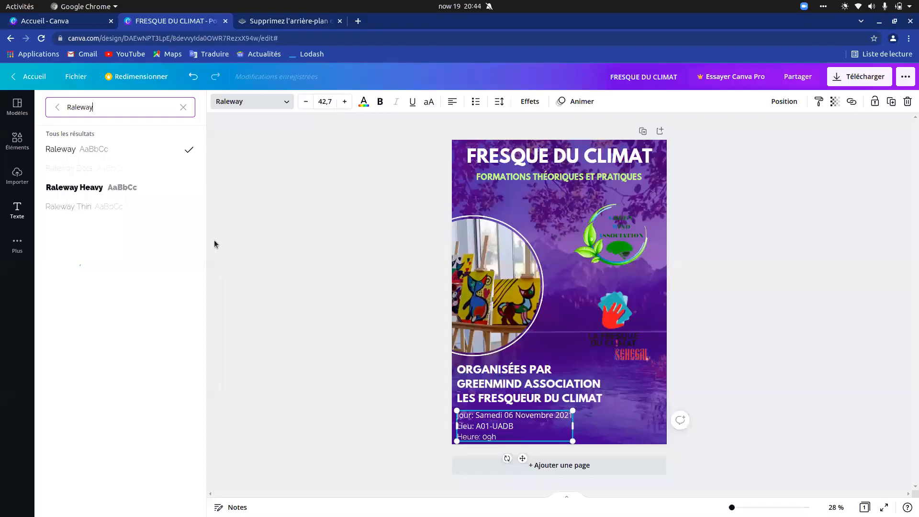
# Make all three lines of the event details text box bold.
pyautogui.click(379, 103)
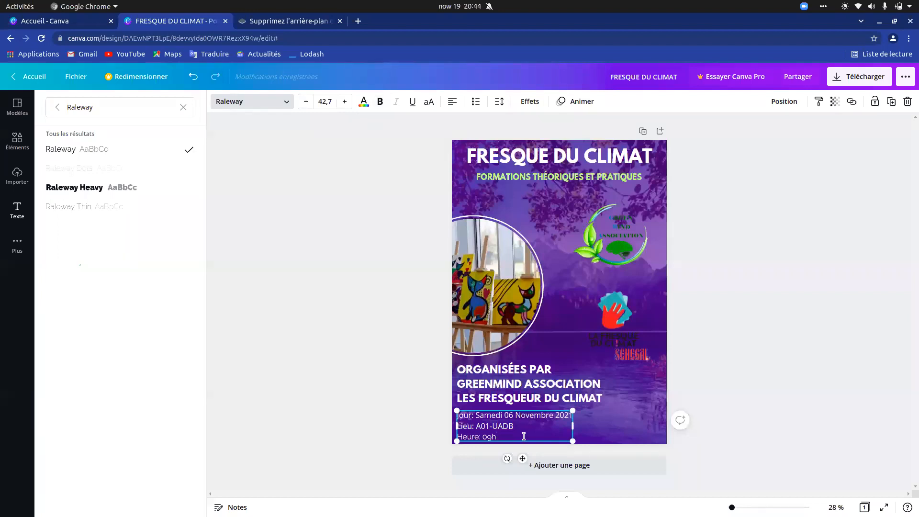
pyautogui.click(379, 105)
pyautogui.click(628, 413)
pyautogui.click(619, 420)
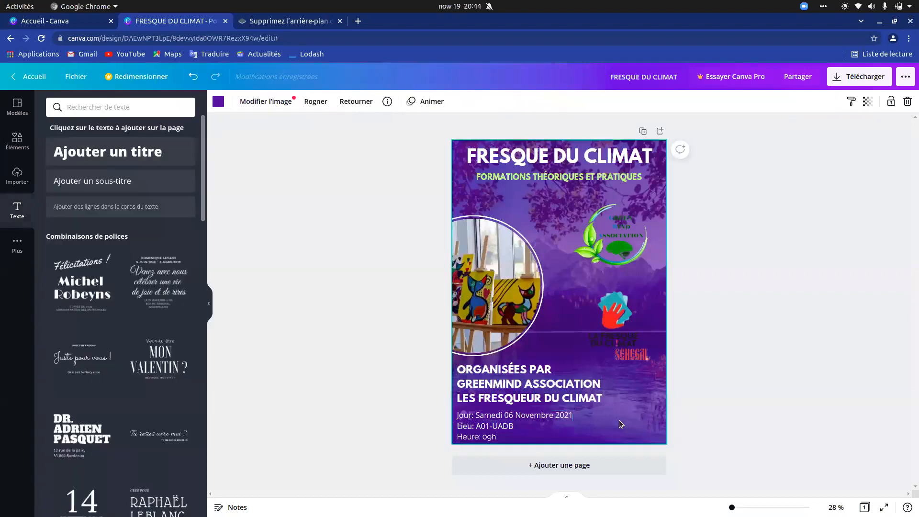
pyautogui.click(495, 415)
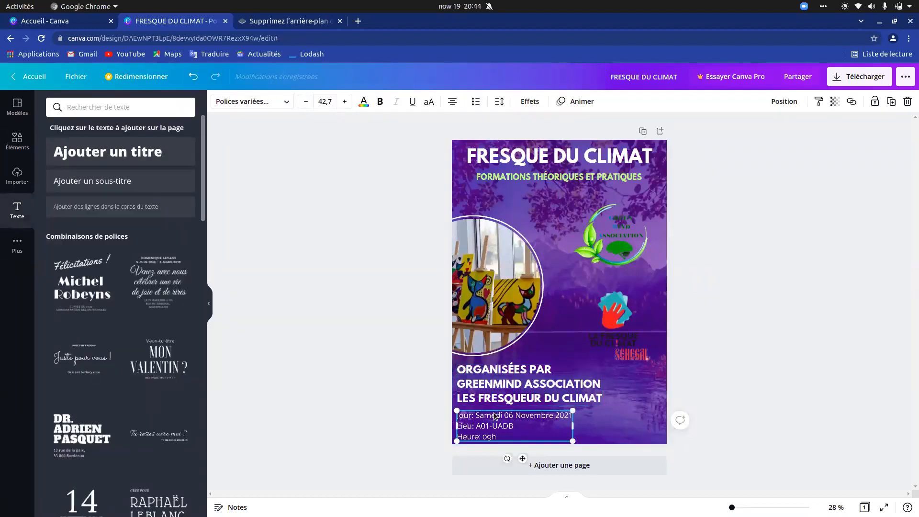
pyautogui.click(380, 101)
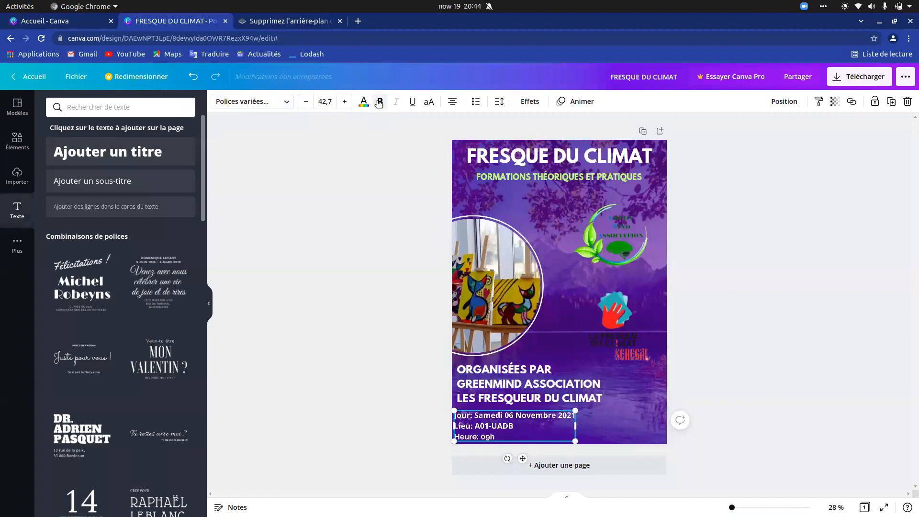
# Move the event details box slightly so its left edge lines up with the organiser text above.
pyautogui.click(643, 437)
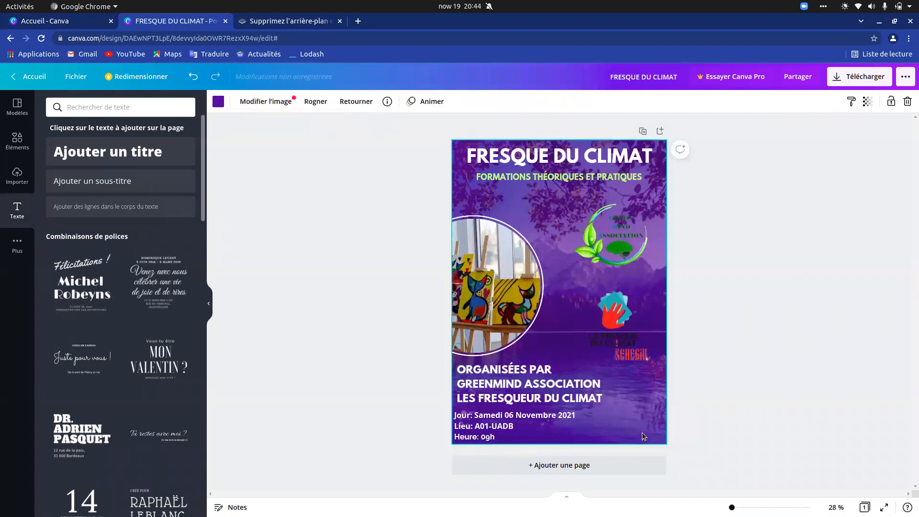
pyautogui.click(492, 421)
pyautogui.moveTo(511, 425); pyautogui.dragTo(507, 427)
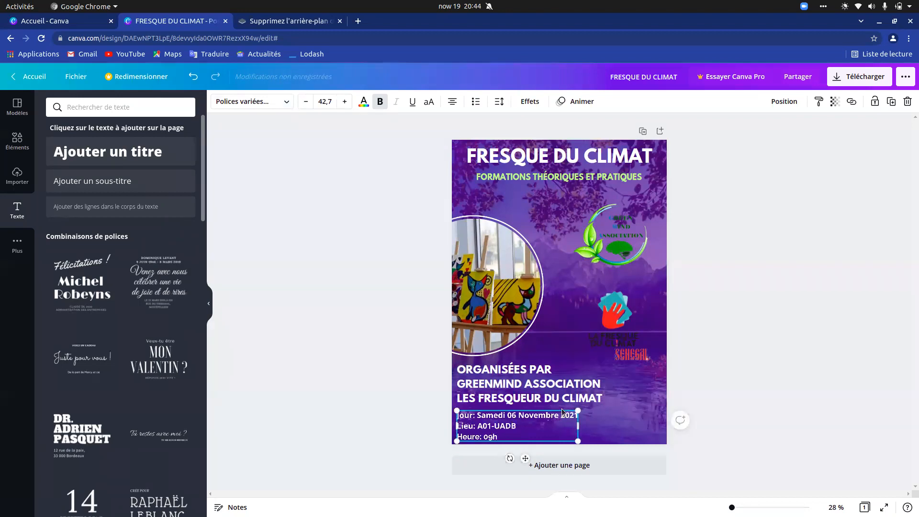
# Shrink the event details text to size 39.7 and compare the poster with the reference PDF.
pyautogui.moveTo(577, 411); pyautogui.dragTo(569, 415)
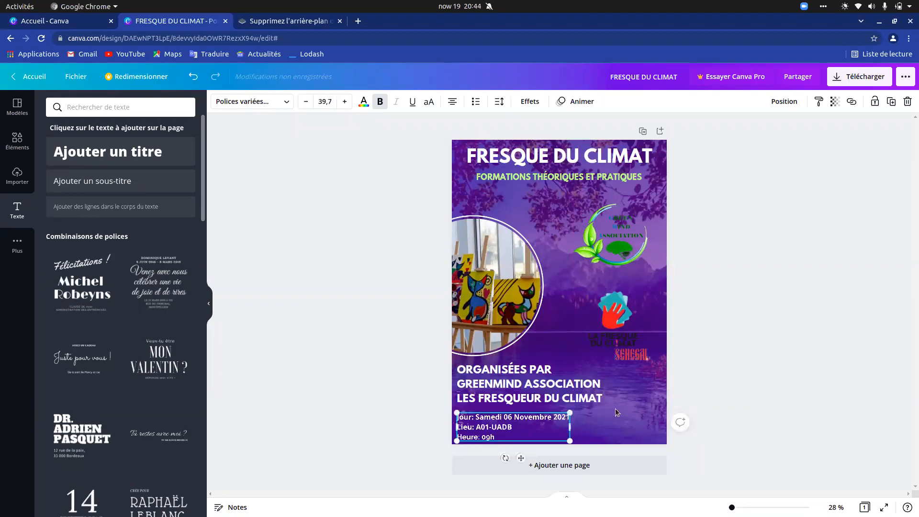
pyautogui.click(616, 409)
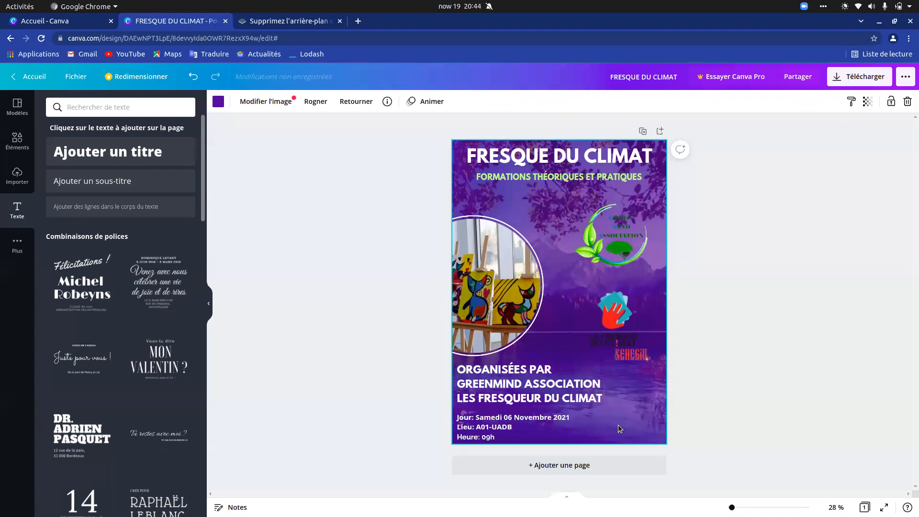
pyautogui.hotkey('alt', 'Tab')
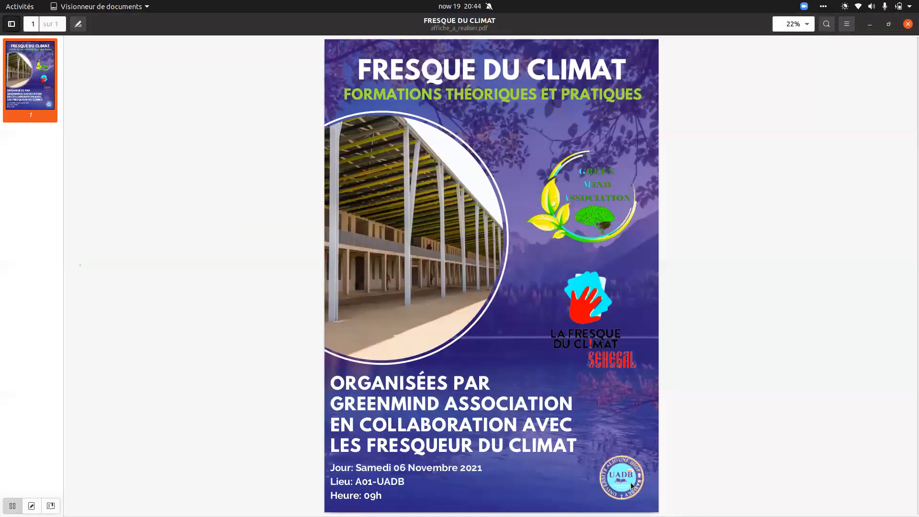
pyautogui.hotkey('alt', 'Tab')
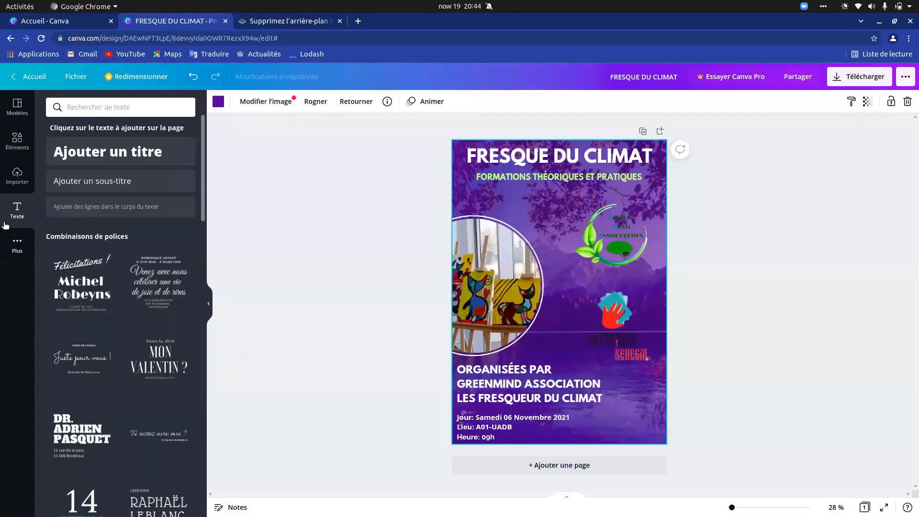
# Add the uploaded UADB logo to the poster, shrink it, and place it in the poster's lower-right corner.
pyautogui.click(16, 181)
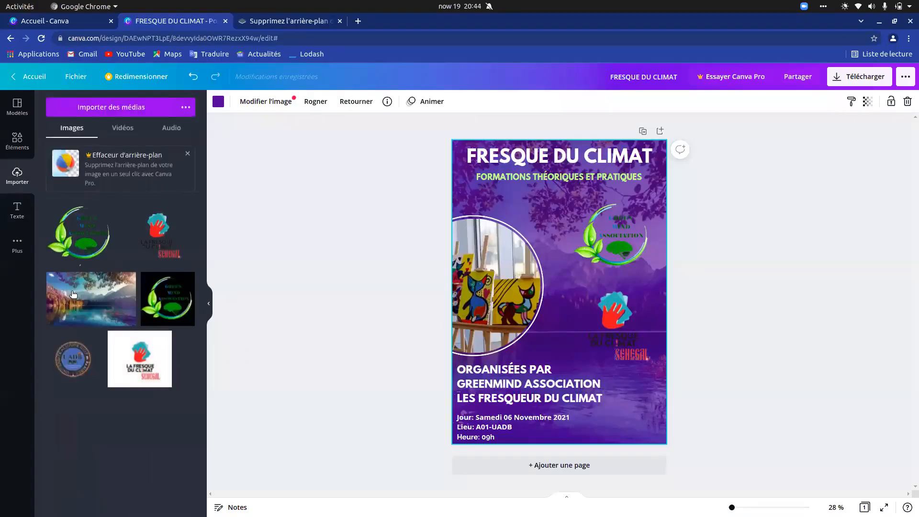
pyautogui.click(65, 372)
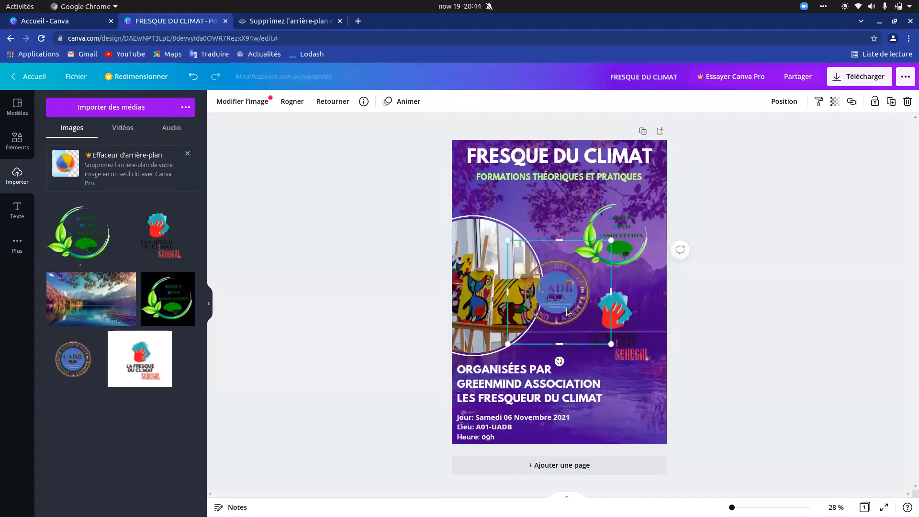
pyautogui.moveTo(508, 239); pyautogui.dragTo(580, 297)
pyautogui.moveTo(593, 327); pyautogui.dragTo(648, 427)
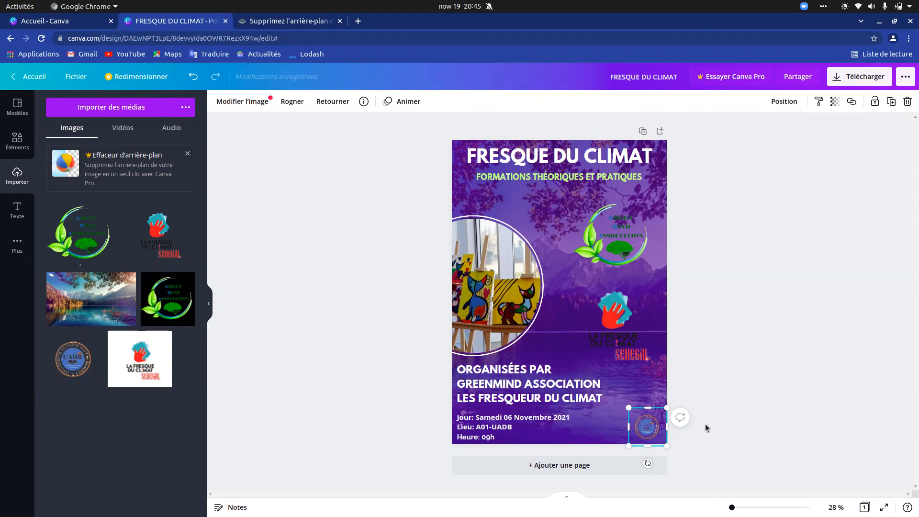
pyautogui.click(680, 428)
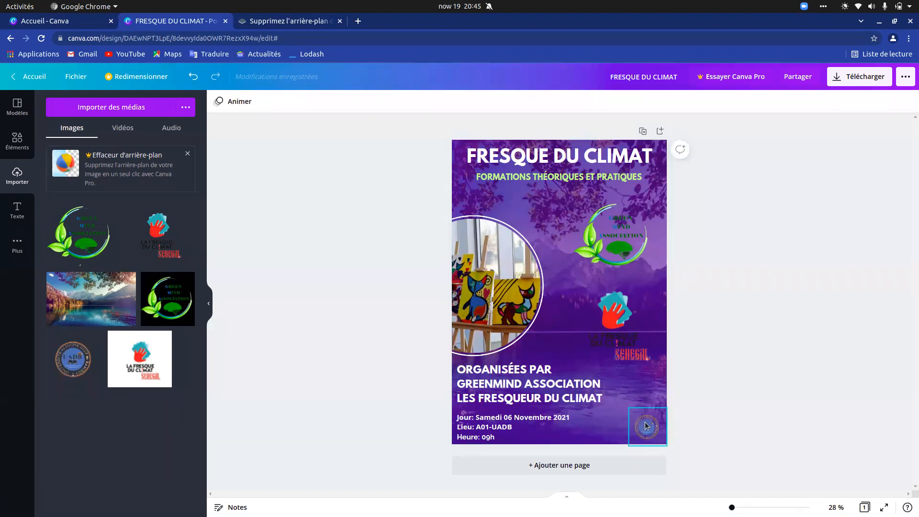
# Move the Green Mind and La Fresque du Climat logos slightly down, and compare their look with the reference PDF.
pyautogui.moveTo(619, 321); pyautogui.dragTo(619, 297)
pyautogui.moveTo(615, 250); pyautogui.dragTo(613, 252)
pyautogui.click(615, 330)
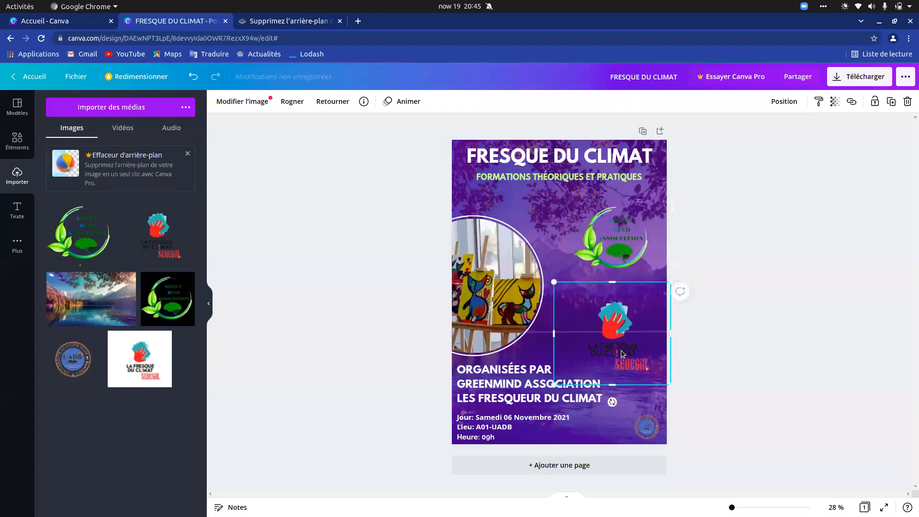
pyautogui.click(705, 357)
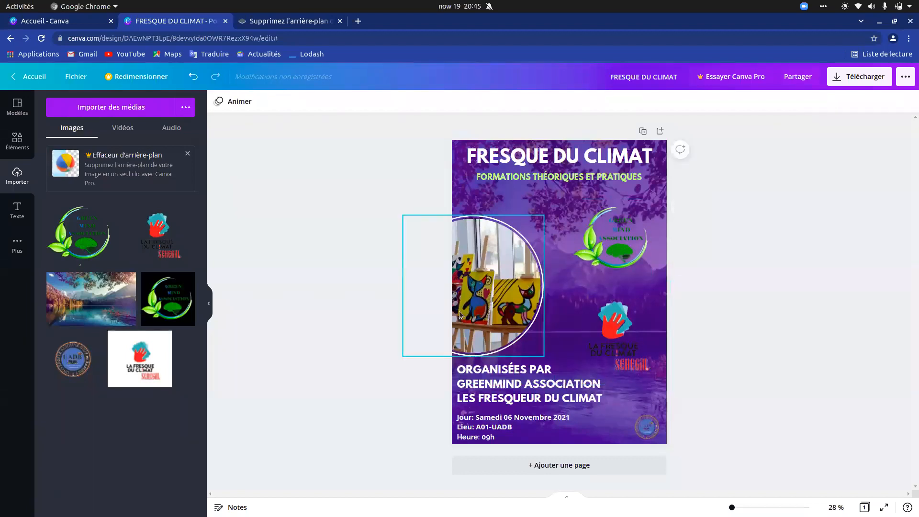
pyautogui.hotkey('alt', 'Tab')
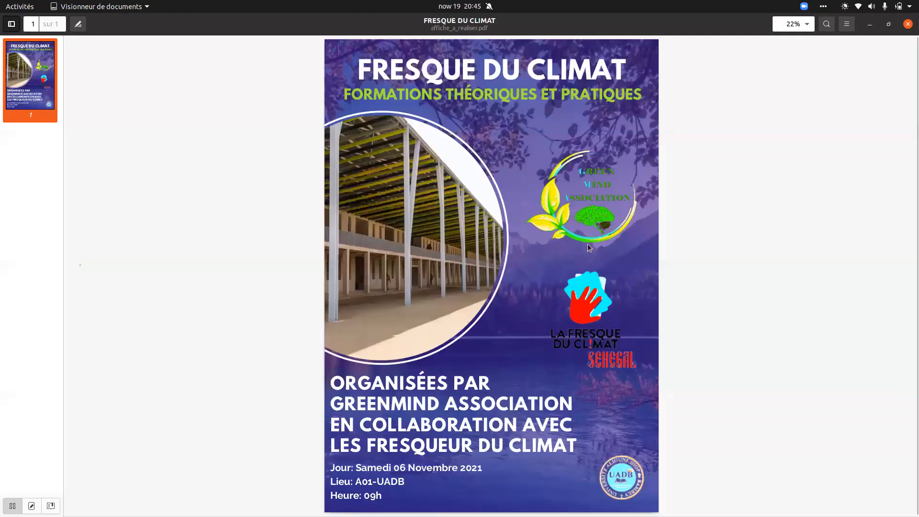
pyautogui.hotkey('alt', 'Tab')
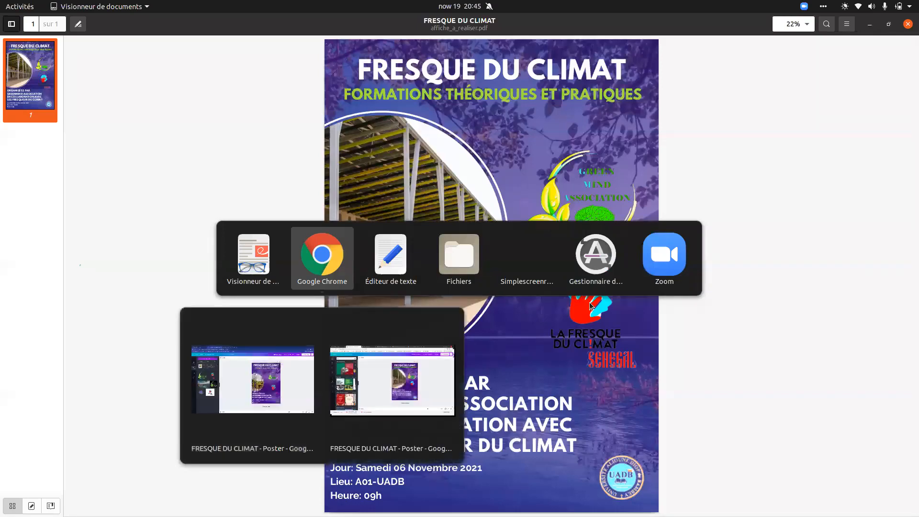
# Try filters on the Green Mind logo, ending with Epic, and set brightness 34, contrast -4 and saturation 100.
pyautogui.click(596, 236)
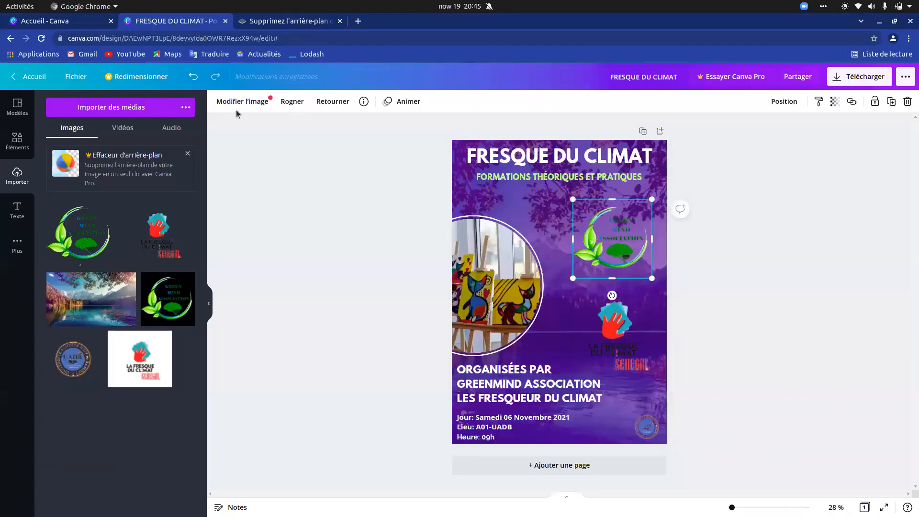
pyautogui.click(245, 101)
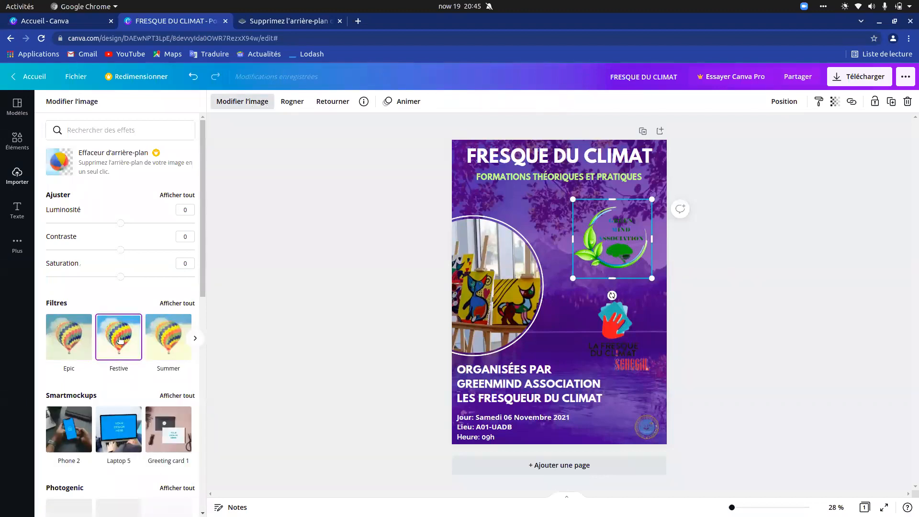
pyautogui.click(99, 341)
pyautogui.click(151, 341)
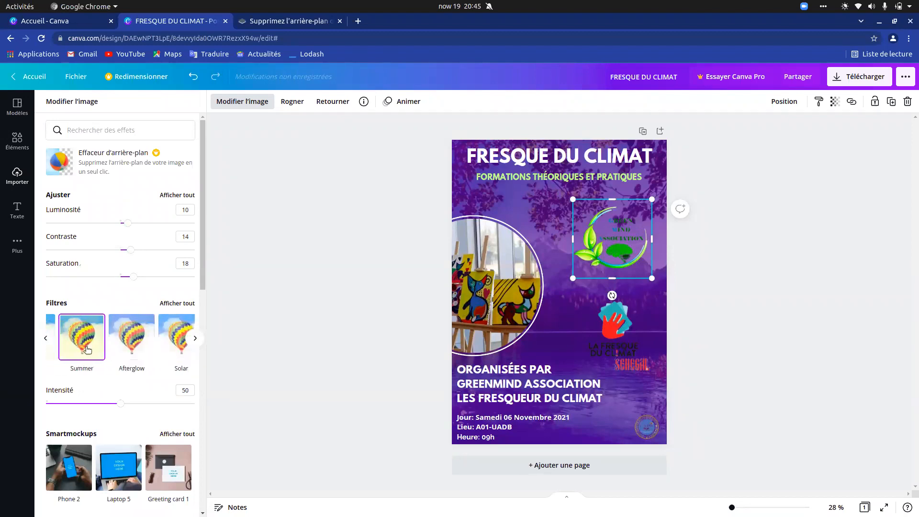
pyautogui.click(45, 339)
pyautogui.click(48, 343)
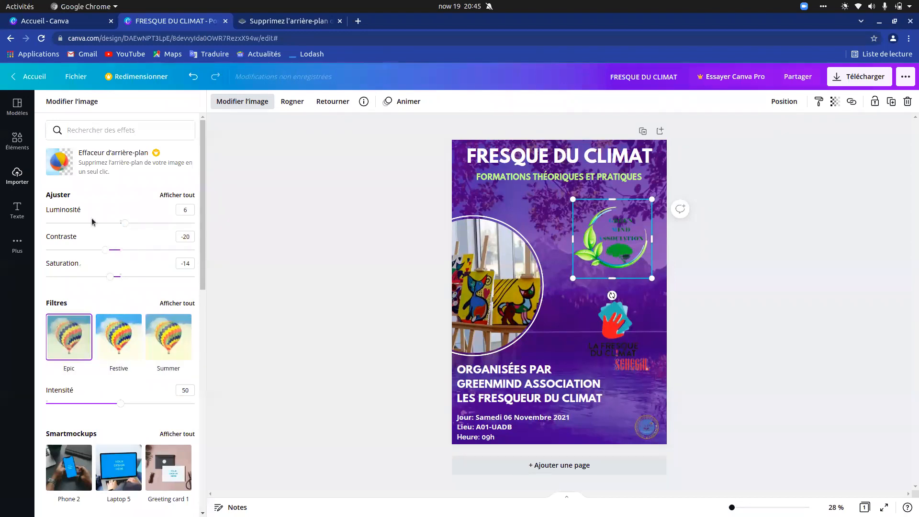
pyautogui.moveTo(124, 228); pyautogui.dragTo(145, 226)
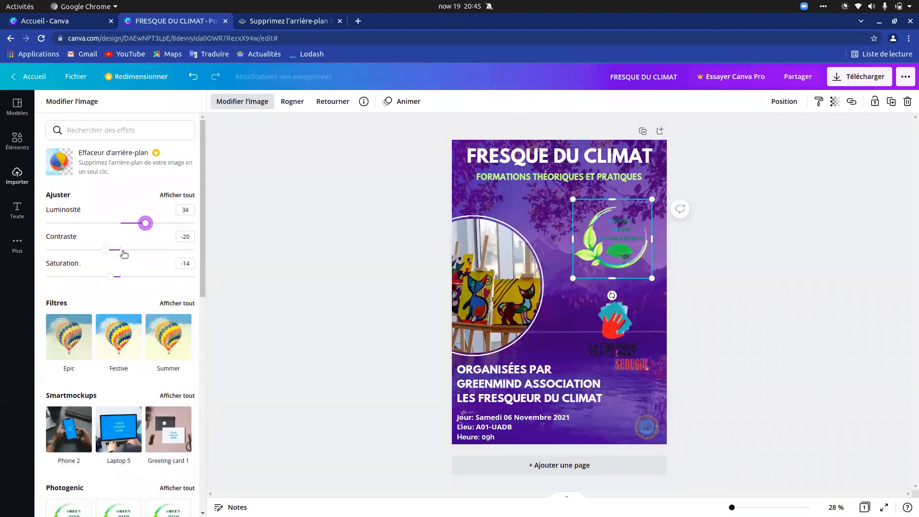
pyautogui.moveTo(107, 253); pyautogui.dragTo(200, 288)
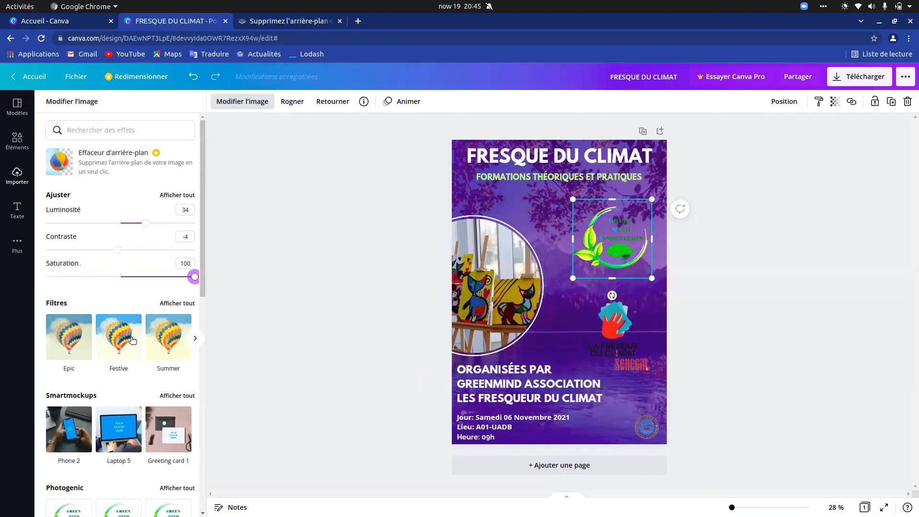
# Try the Photogenic effects, including Myst, on the Green Mind logo and open the full list of these effects.
pyautogui.scroll(-5, 119, 420)
pyautogui.scroll(1, 120, 420)
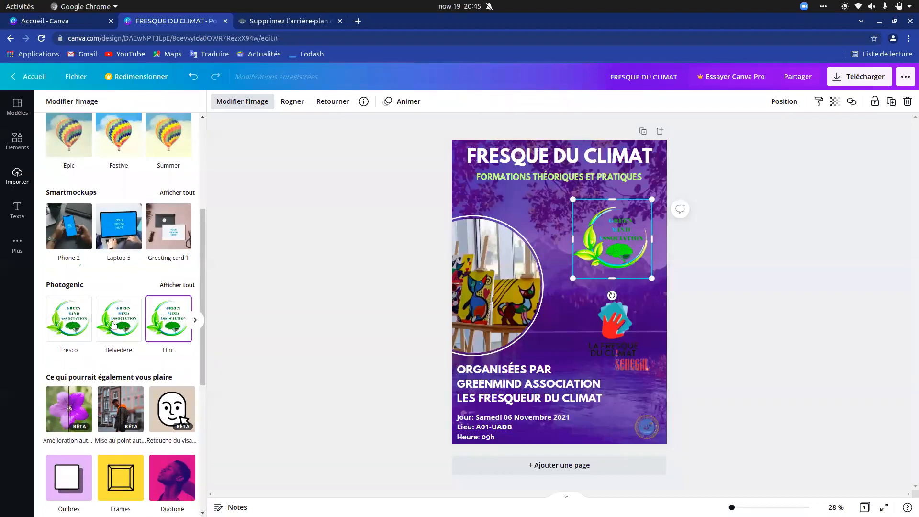
pyautogui.hscroll(3, 115, 326)
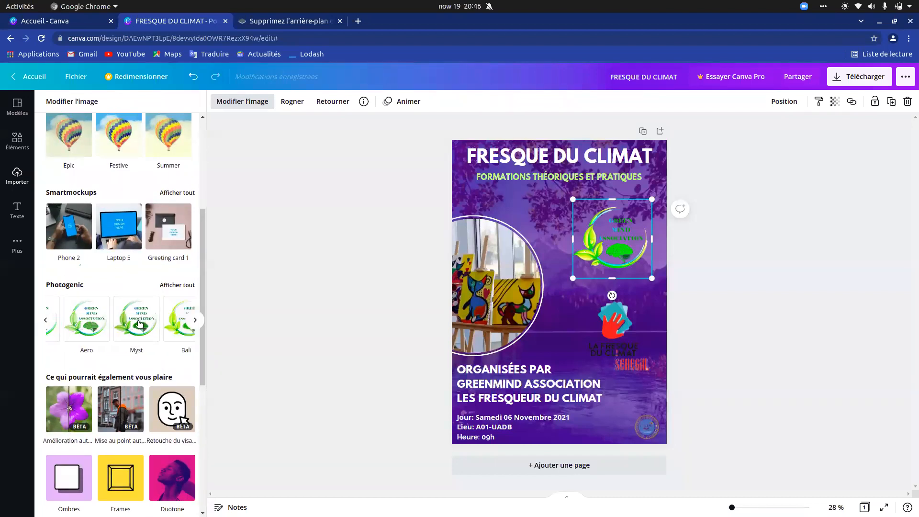
pyautogui.click(138, 324)
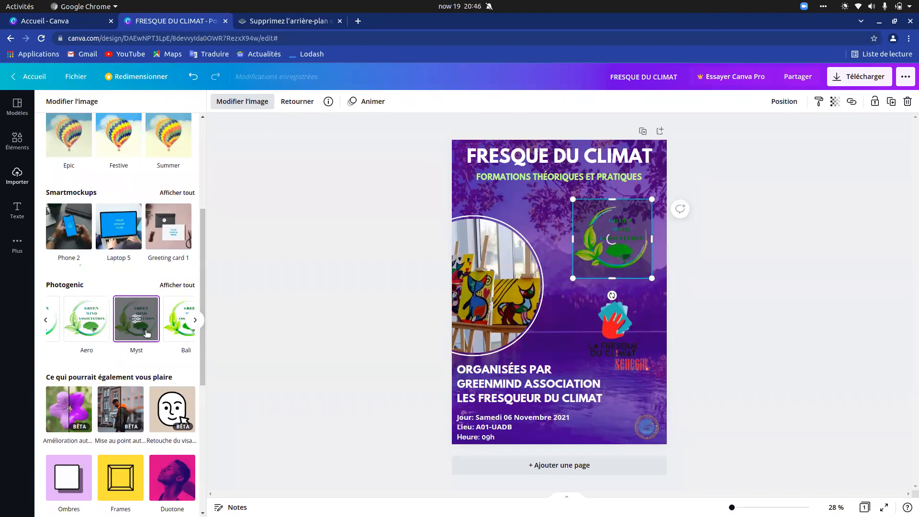
pyautogui.click(105, 321)
pyautogui.click(46, 319)
pyautogui.click(67, 323)
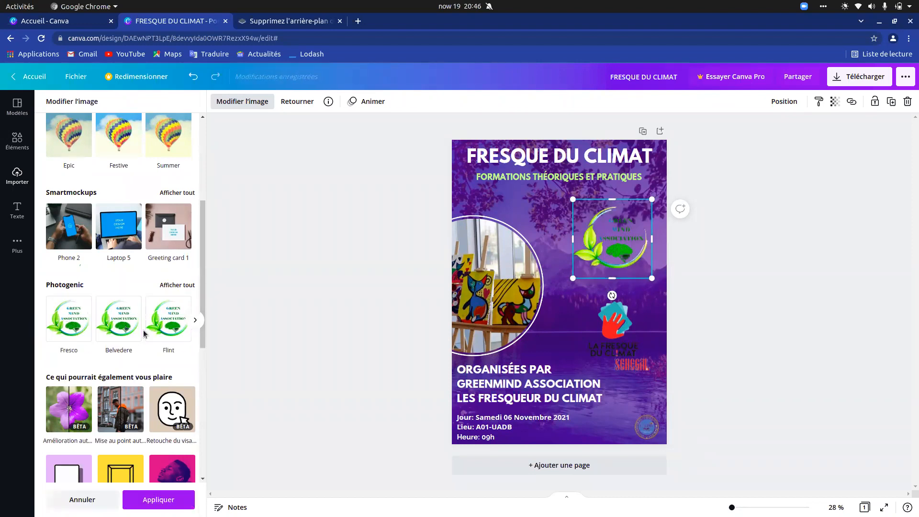
pyautogui.click(70, 333)
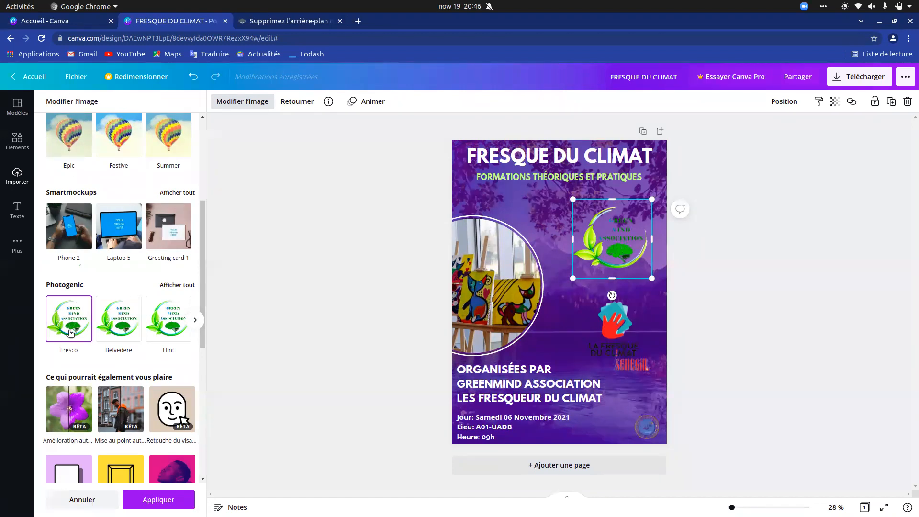
pyautogui.click(180, 286)
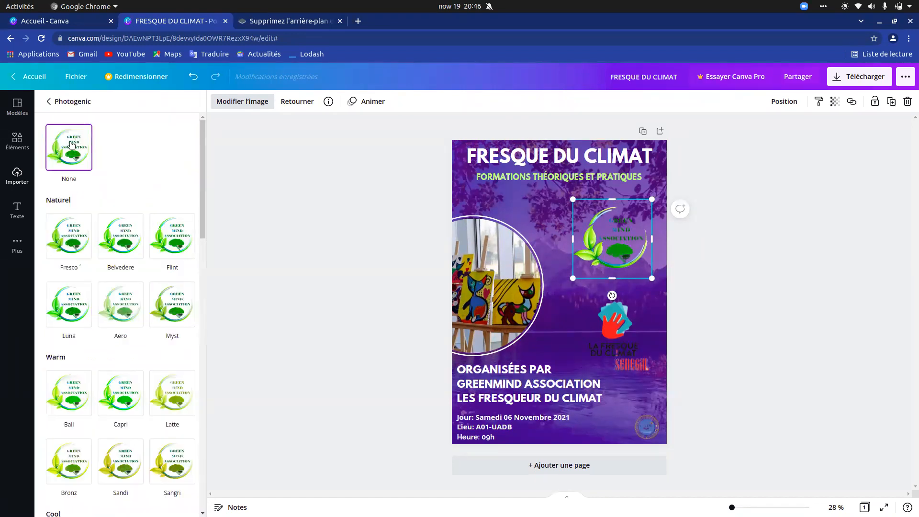
# Reopen the FRESQUE DU CLIMAT design and set the Green Mind logo's saturation to 100, brightness to 47 and contrast to -18.
pyautogui.click(31, 79)
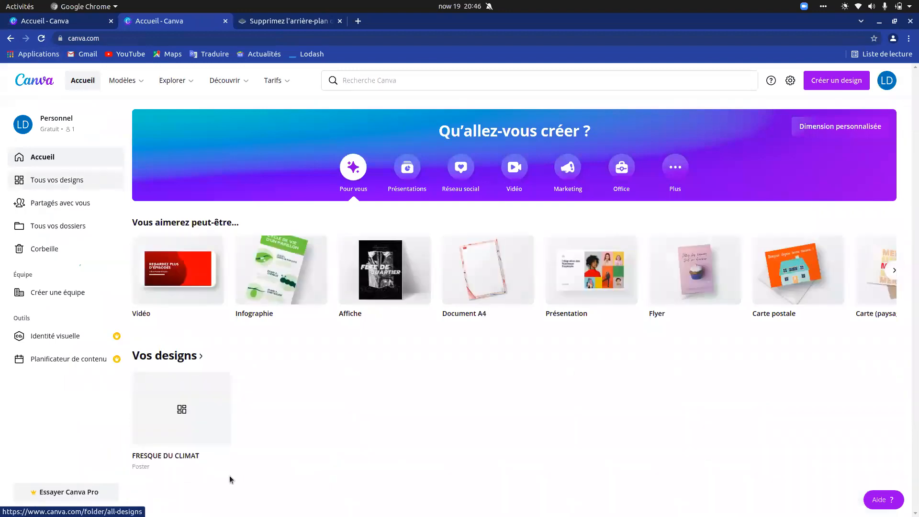
pyautogui.click(198, 426)
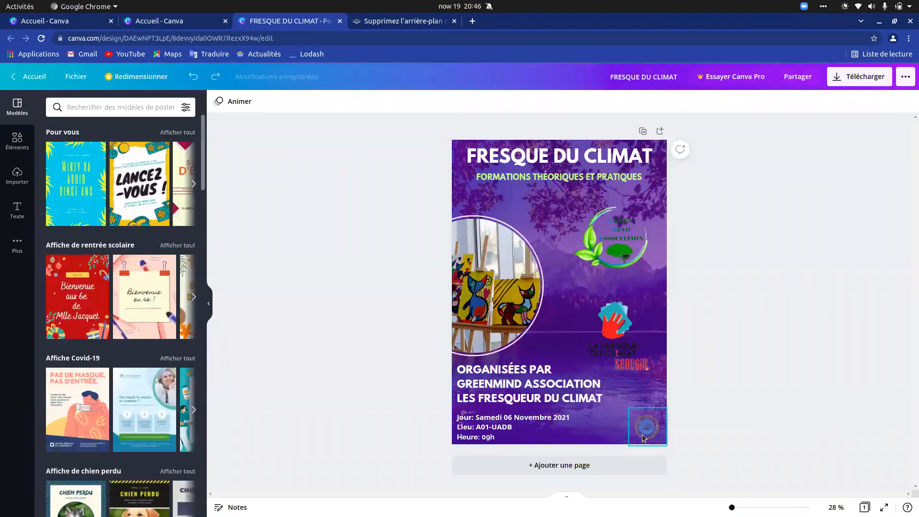
pyautogui.click(613, 243)
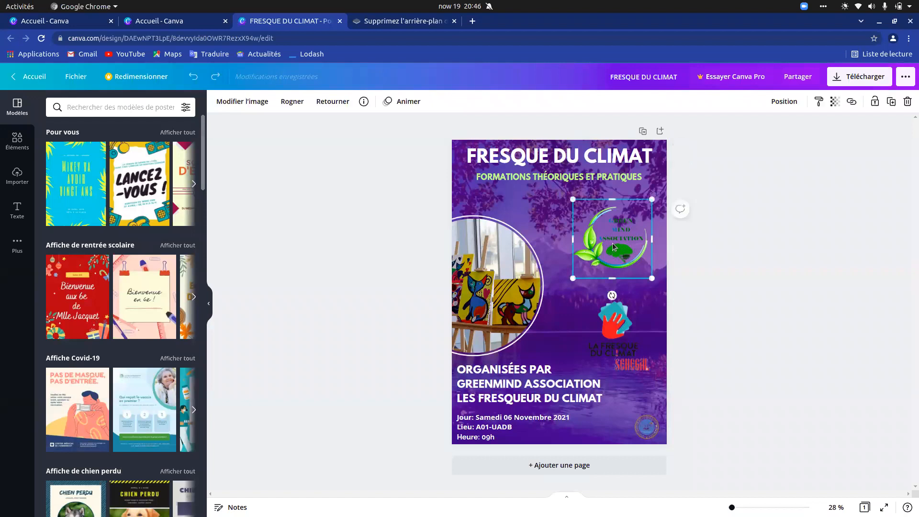
pyautogui.click(254, 106)
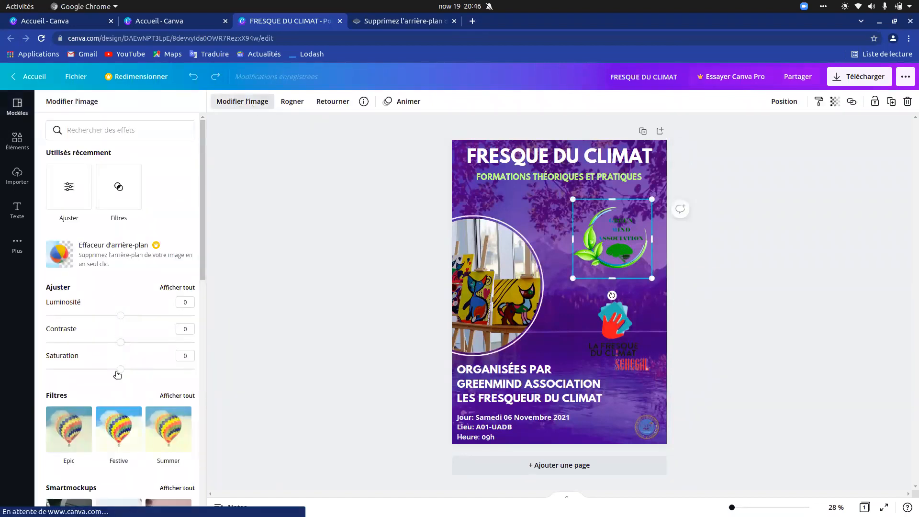
pyautogui.moveTo(122, 371); pyautogui.dragTo(205, 379)
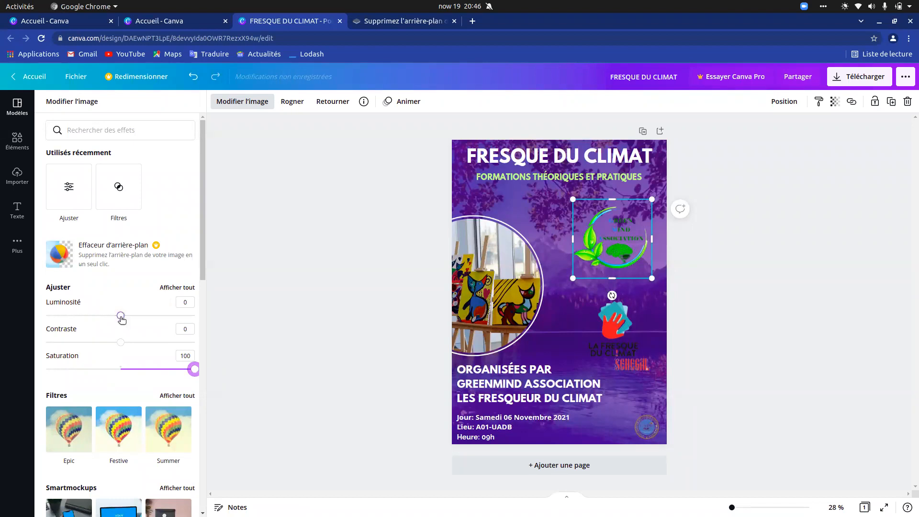
pyautogui.click(135, 319)
pyautogui.moveTo(148, 321)
pyautogui.mouseDown()
pyautogui.moveTo(179, 319)
pyautogui.moveTo(156, 323)
pyautogui.mouseUp()
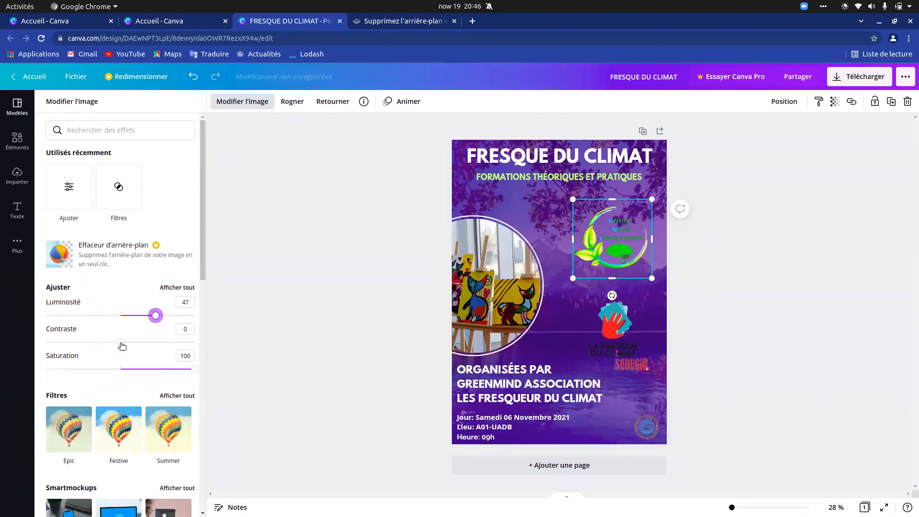
pyautogui.moveTo(92, 342); pyautogui.dragTo(107, 344)
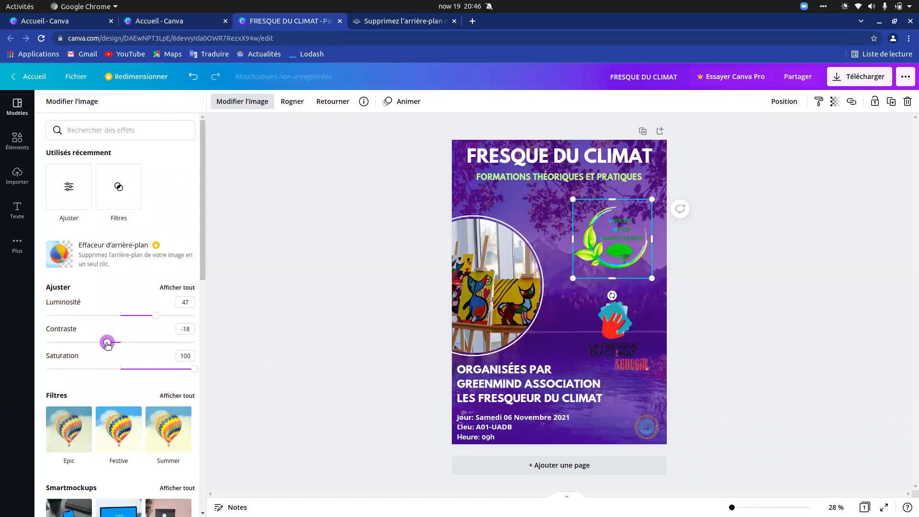
# Set the La Fresque du Climat logo's saturation to 100 and contrast to 58, and switch to the reference poster PDF.
pyautogui.click(610, 337)
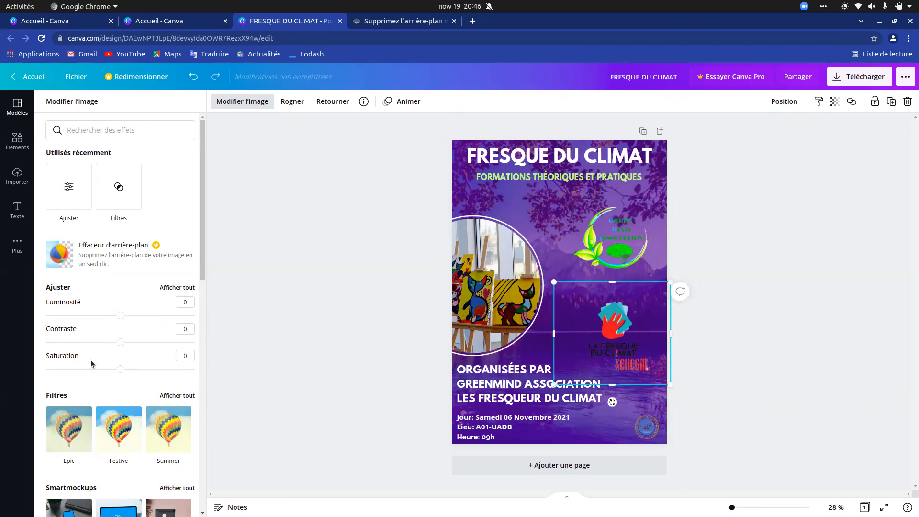
pyautogui.moveTo(120, 370); pyautogui.dragTo(225, 382)
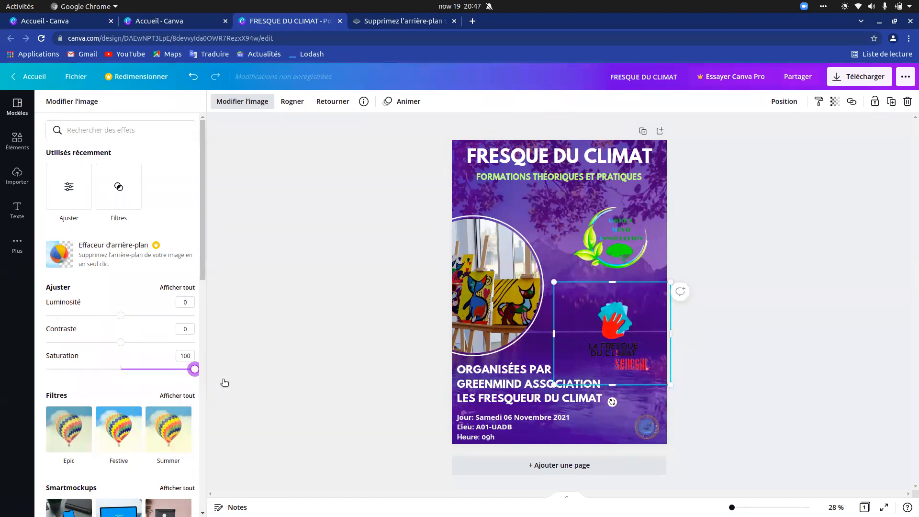
pyautogui.click(120, 314)
pyautogui.moveTo(120, 315); pyautogui.dragTo(164, 353)
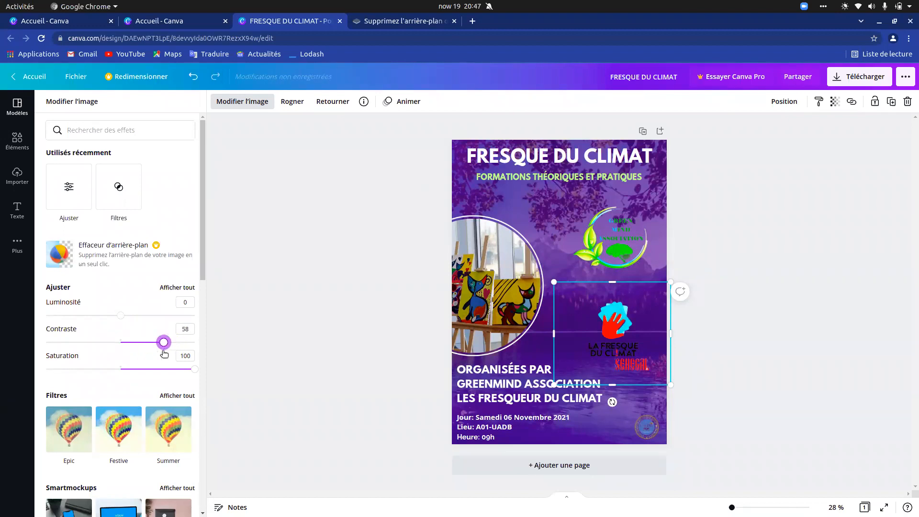
pyautogui.hotkey('alt', 'Tab')
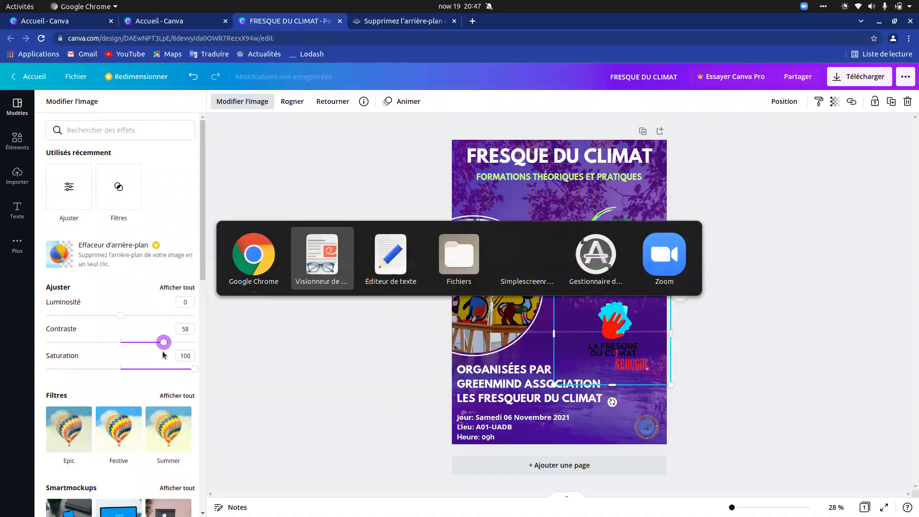
# Return to the poster in Canva and set the UADB logo's saturation to 95, contrast to -11 and brightness to 61.
pyautogui.hotkey('alt', 'Tab')
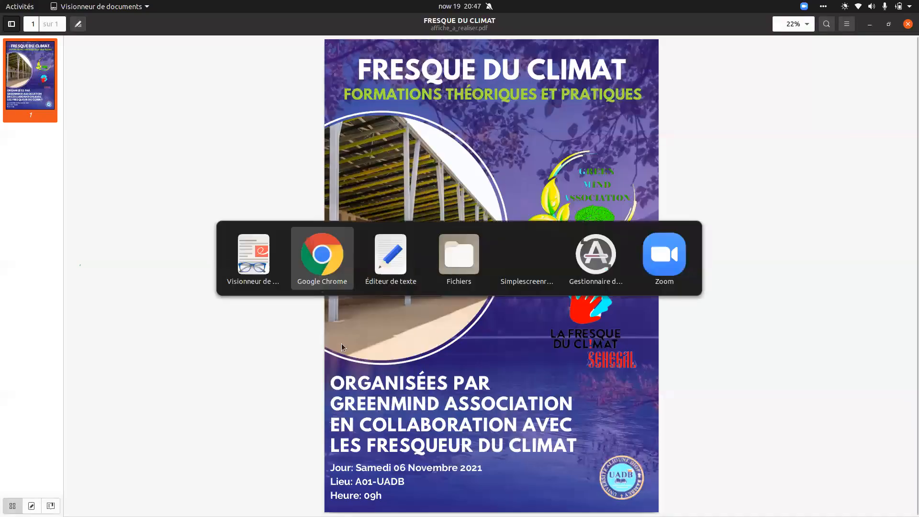
pyautogui.click(607, 422)
pyautogui.click(607, 421)
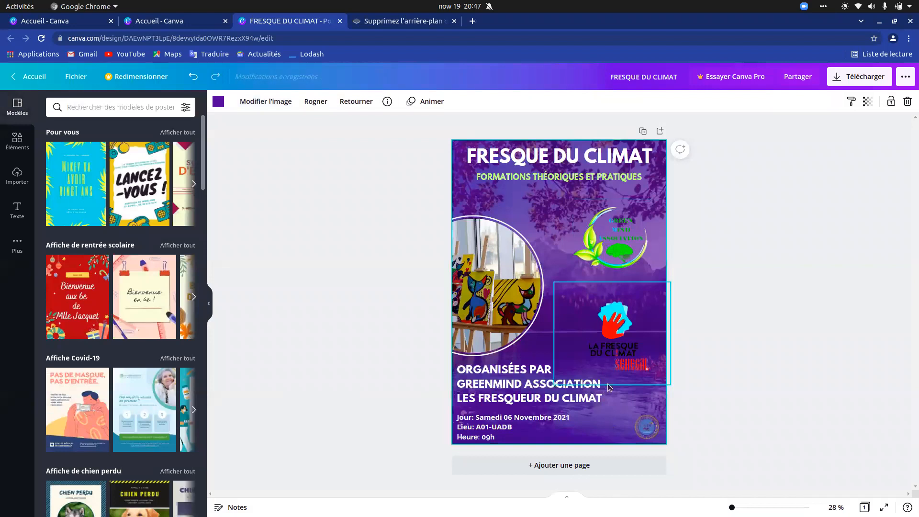
pyautogui.click(656, 429)
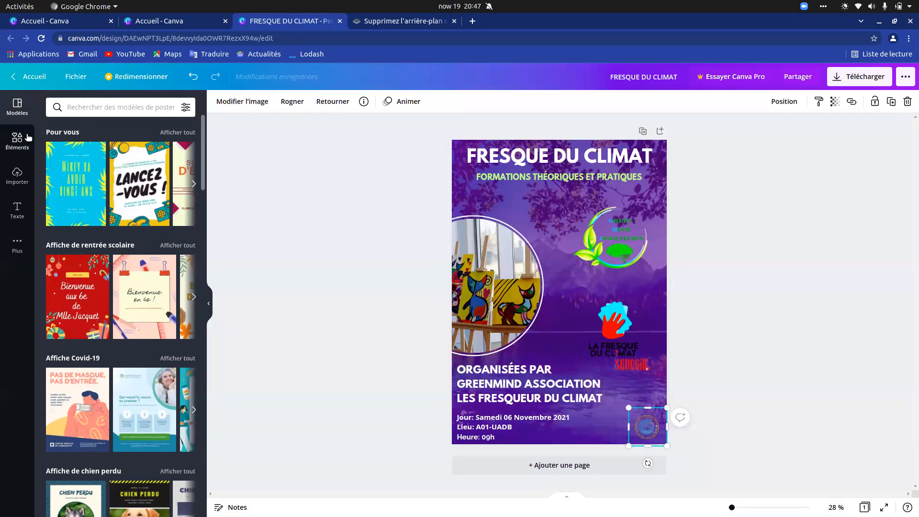
pyautogui.click(231, 98)
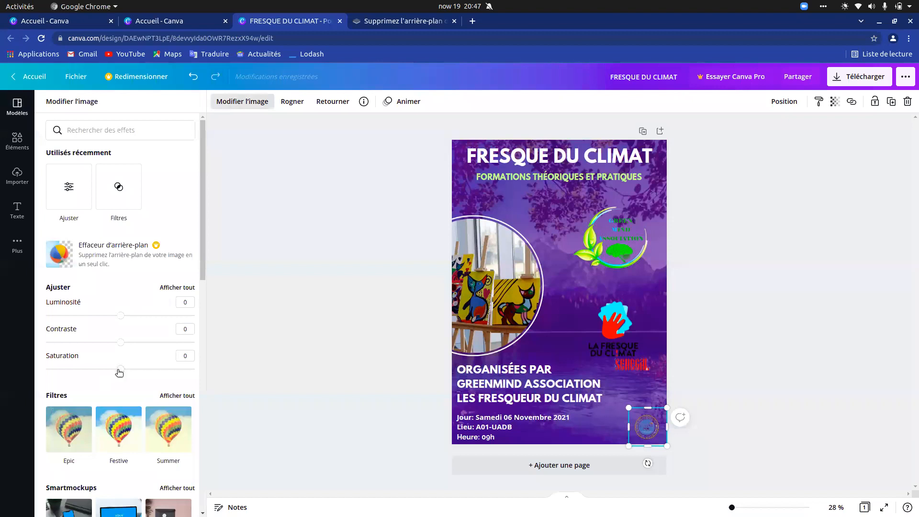
pyautogui.moveTo(160, 376); pyautogui.dragTo(192, 377)
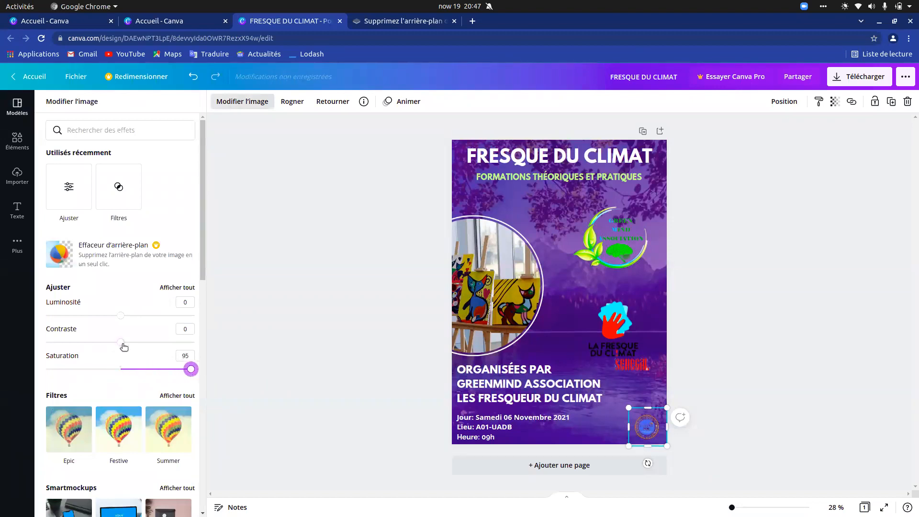
pyautogui.moveTo(121, 345); pyautogui.dragTo(95, 328)
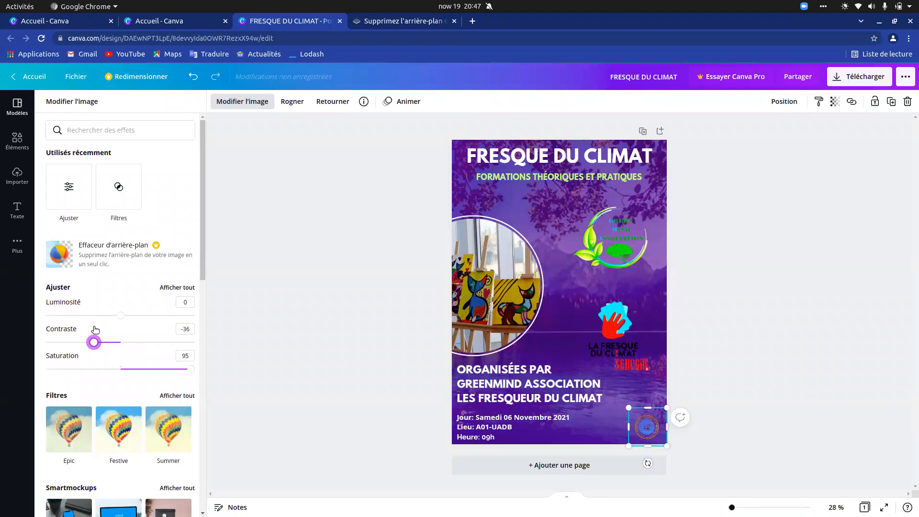
pyautogui.moveTo(95, 329); pyautogui.dragTo(166, 320)
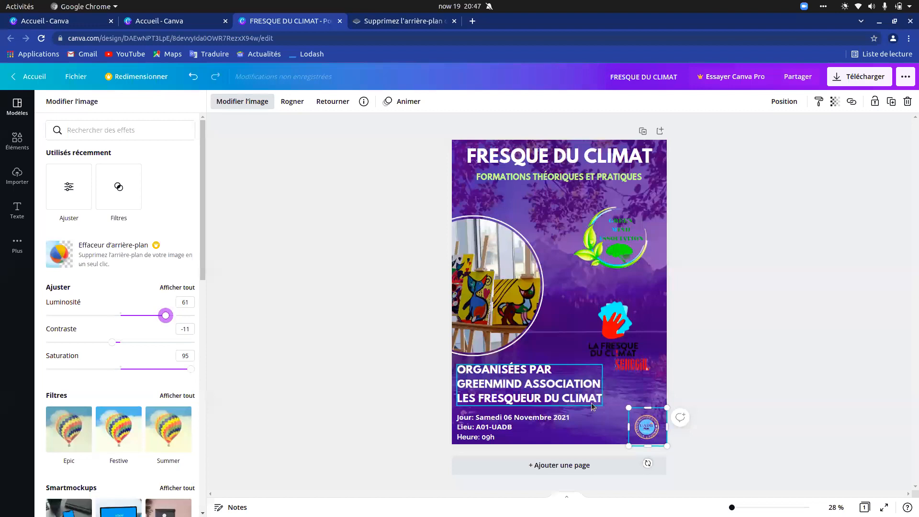
pyautogui.click(592, 425)
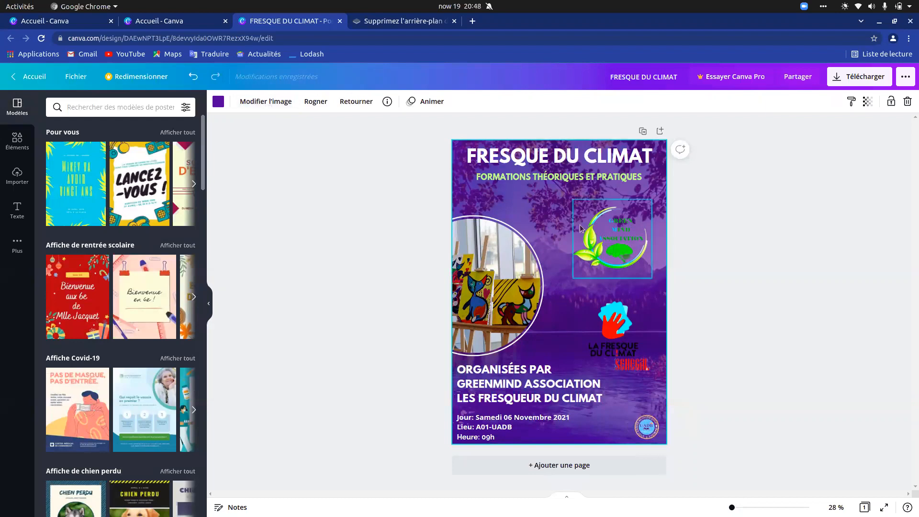
# Examine the adjustments, filters and effects offered for the poster's purple background image.
pyautogui.click(556, 181)
pyautogui.click(553, 213)
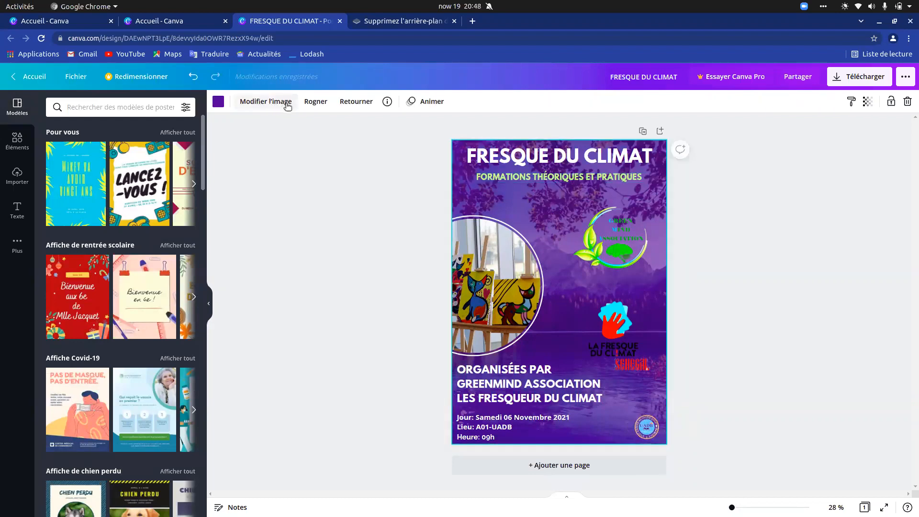
pyautogui.click(263, 101)
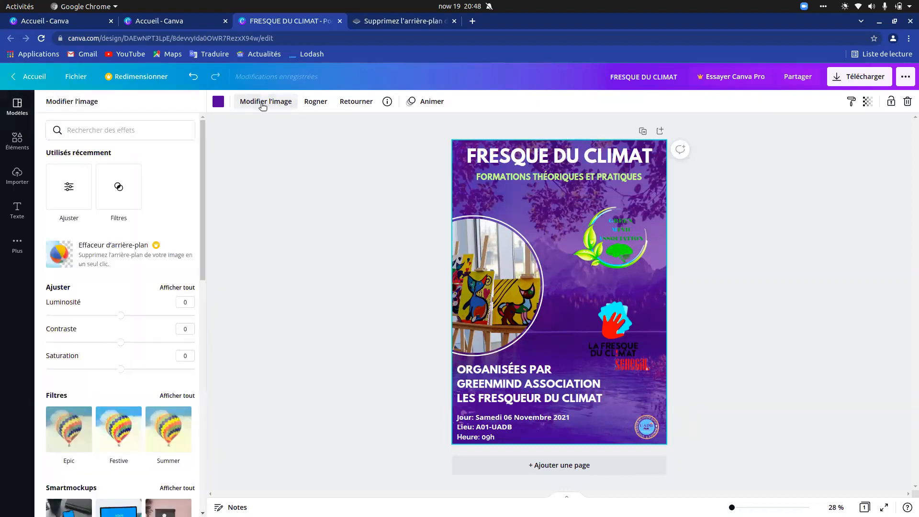
pyautogui.scroll(-4, 110, 344)
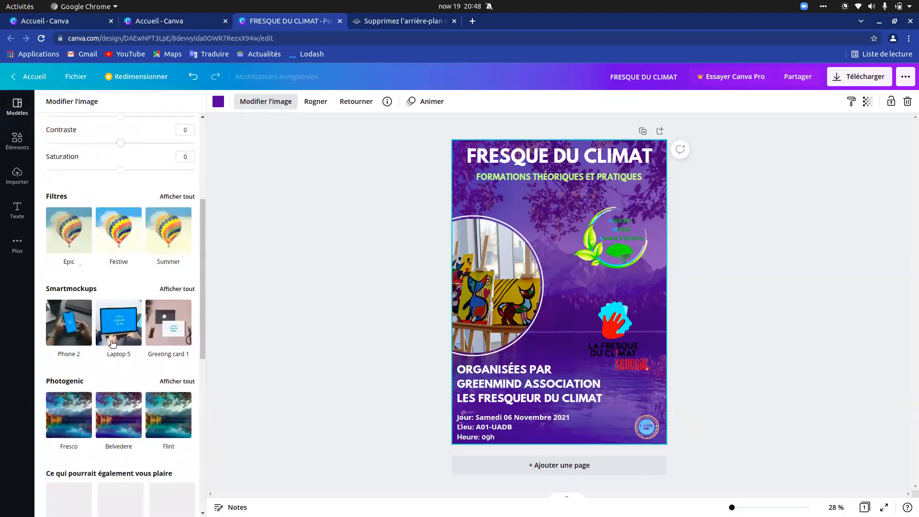
pyautogui.scroll(-3, 112, 344)
pyautogui.scroll(4, 111, 343)
pyautogui.scroll(-7, 112, 342)
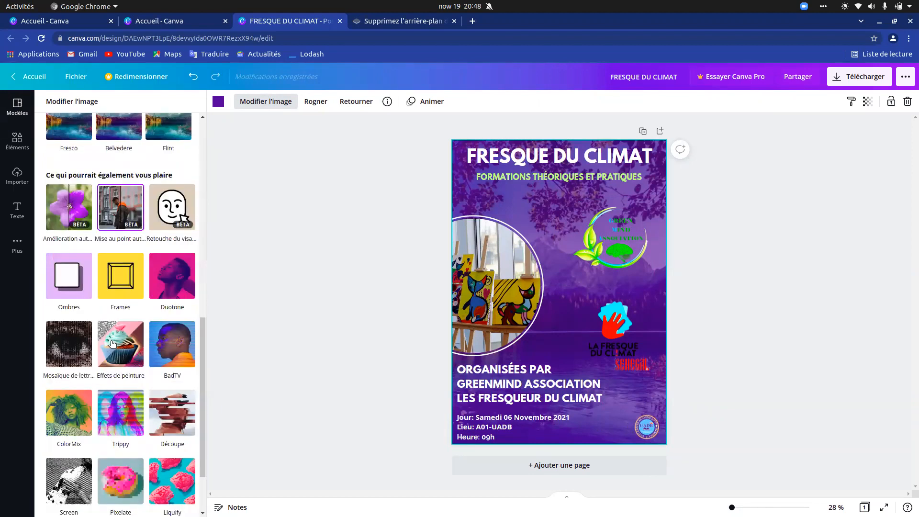
pyautogui.scroll(-2, 113, 344)
pyautogui.scroll(4, 98, 269)
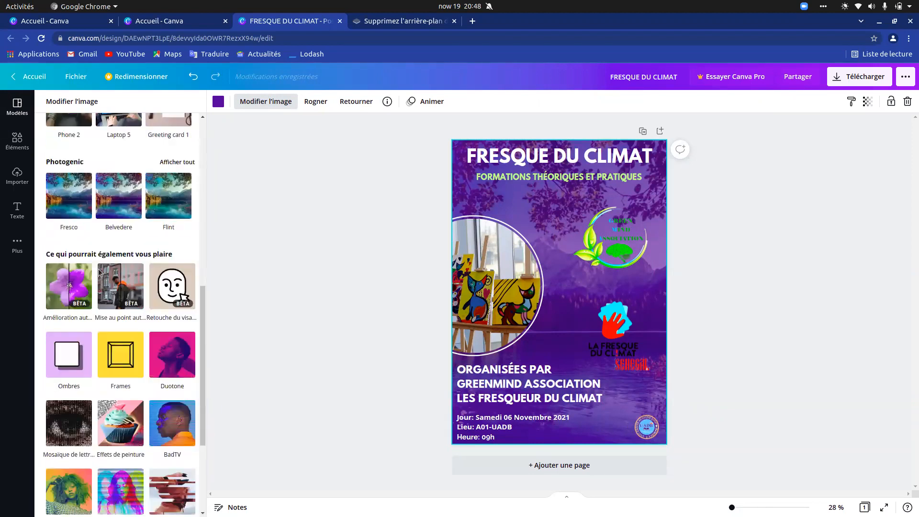
pyautogui.scroll(6, 99, 268)
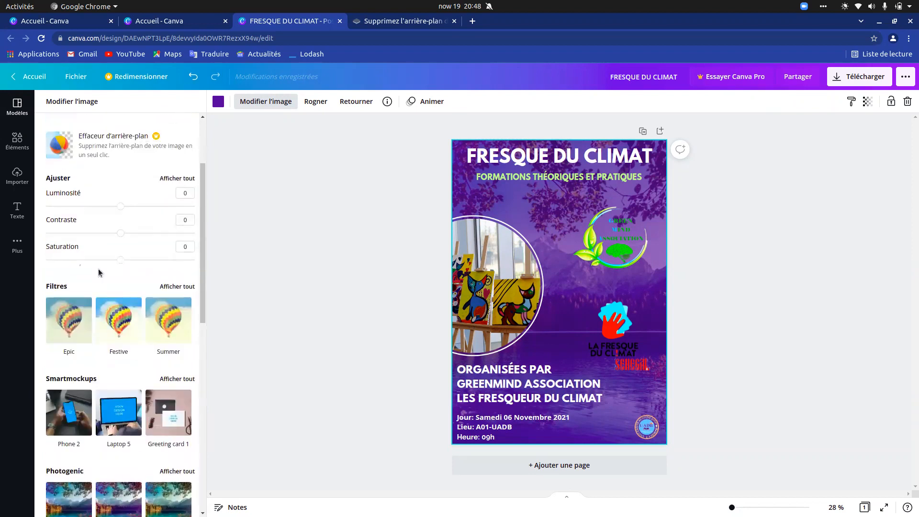
pyautogui.scroll(2, 99, 268)
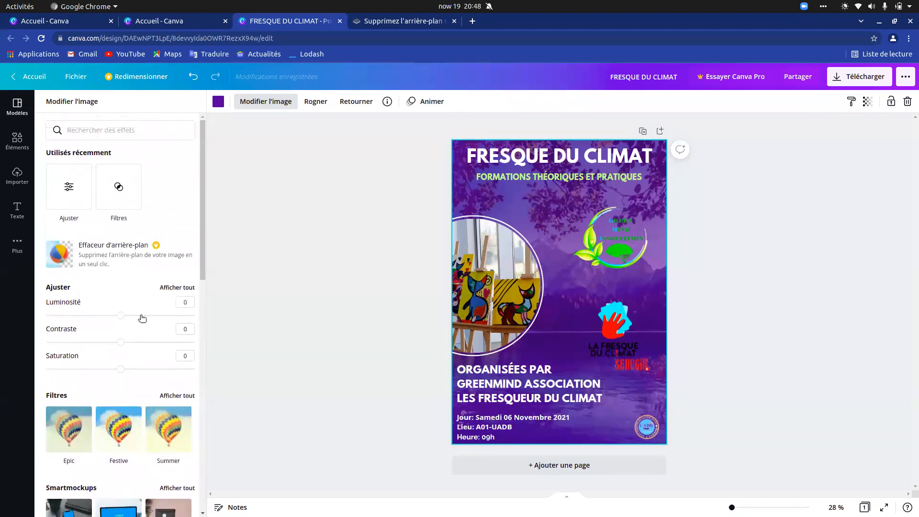
pyautogui.scroll(-1, 90, 360)
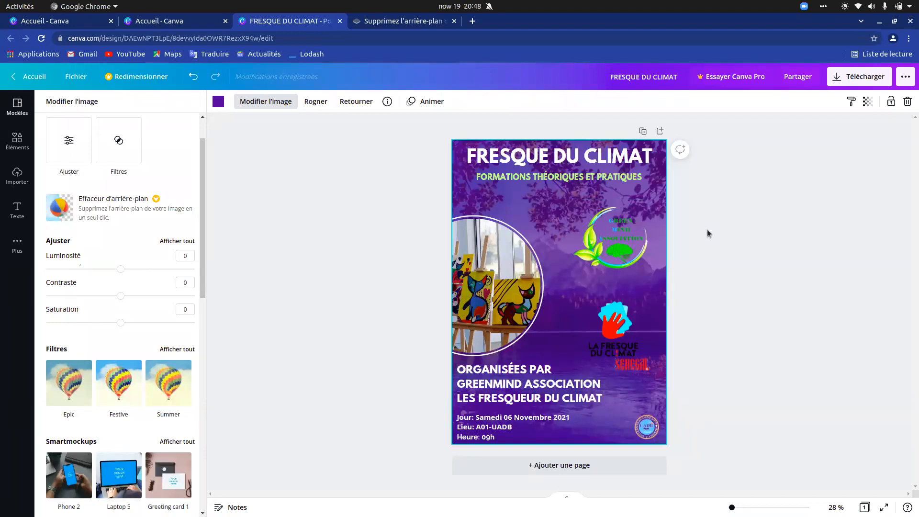
# Set the poster's share link to view only (Partagez pour afficher), copy it and dismiss the Premiers pas avec Canva checklist.
pyautogui.click(795, 81)
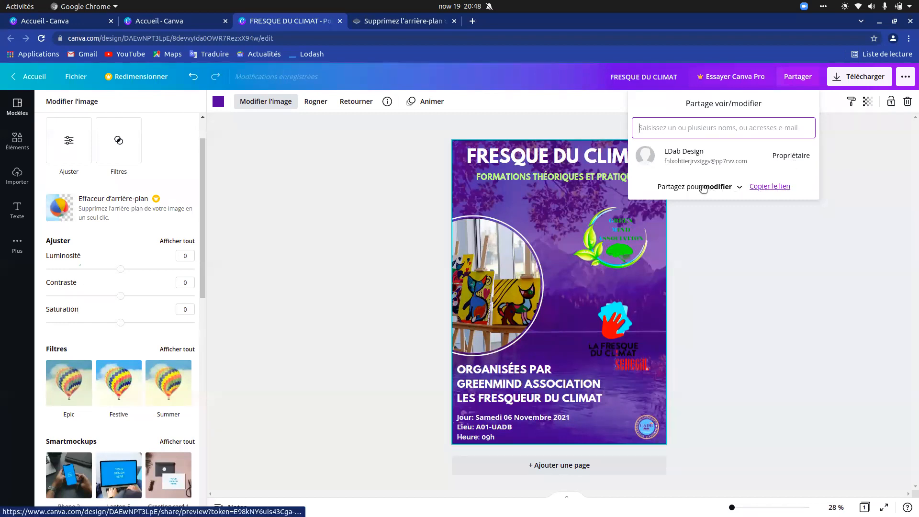
pyautogui.click(732, 190)
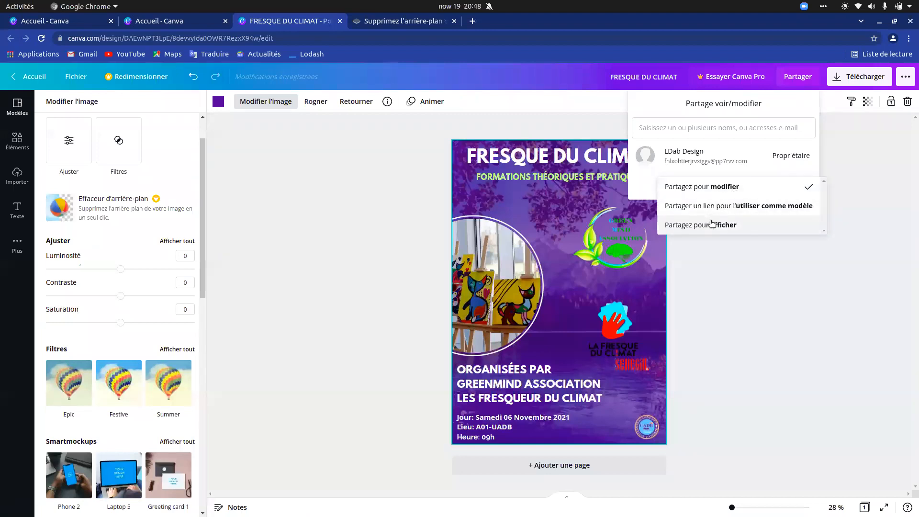
pyautogui.click(735, 225)
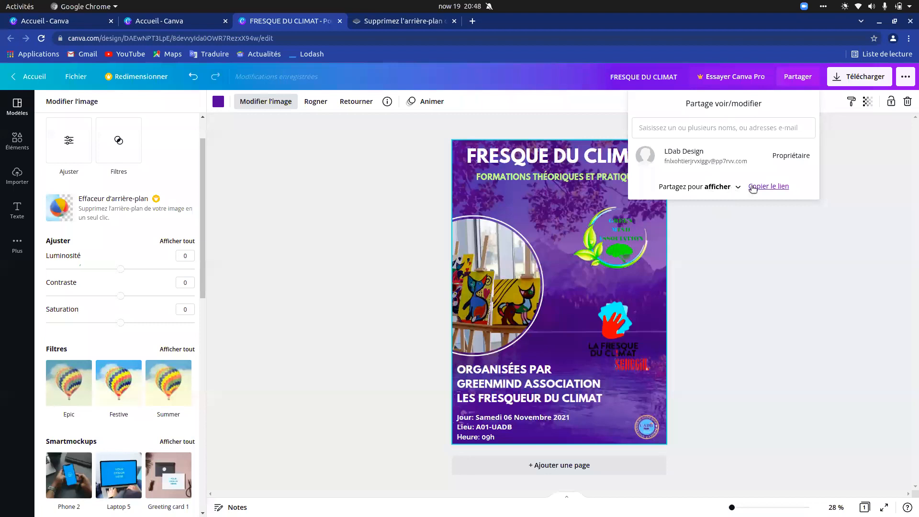
pyautogui.click(771, 187)
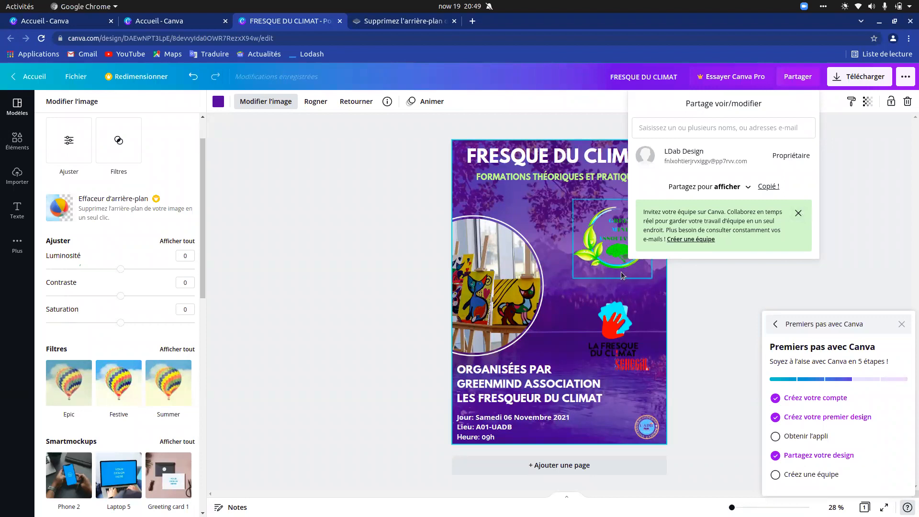
pyautogui.click(563, 312)
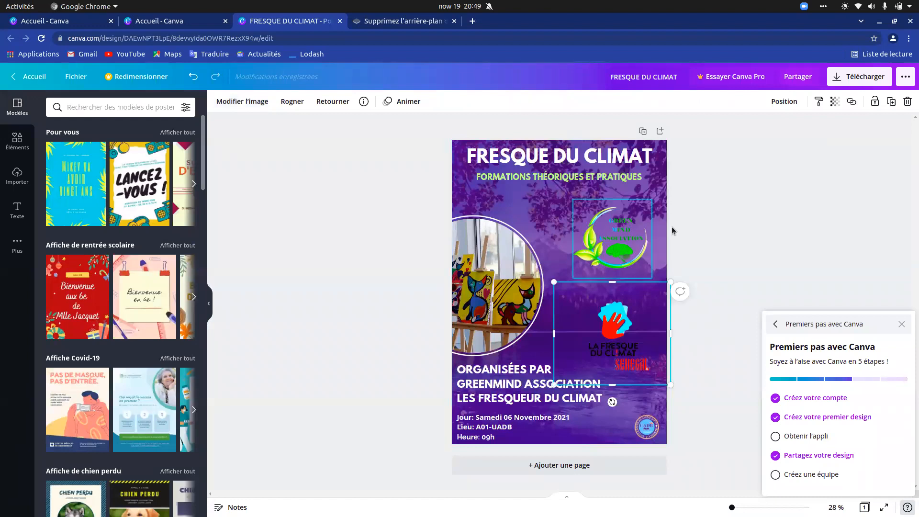
pyautogui.click(717, 239)
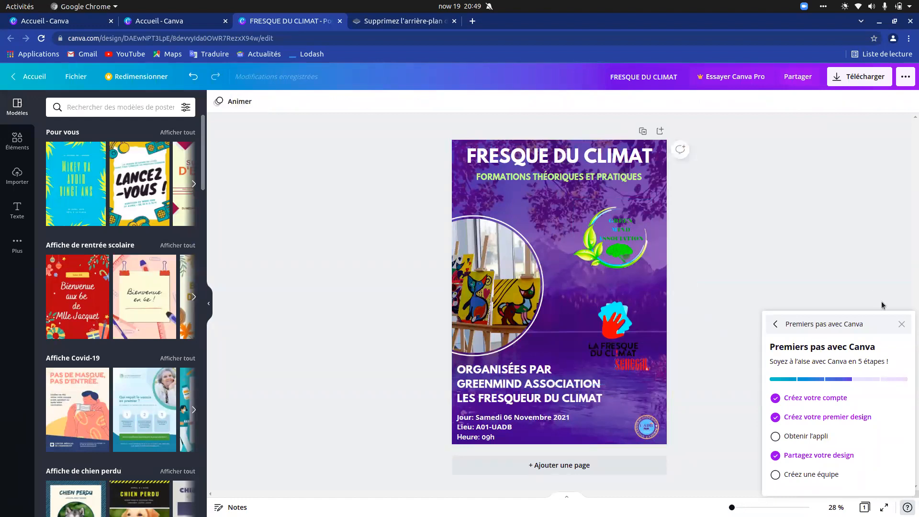
pyautogui.click(901, 325)
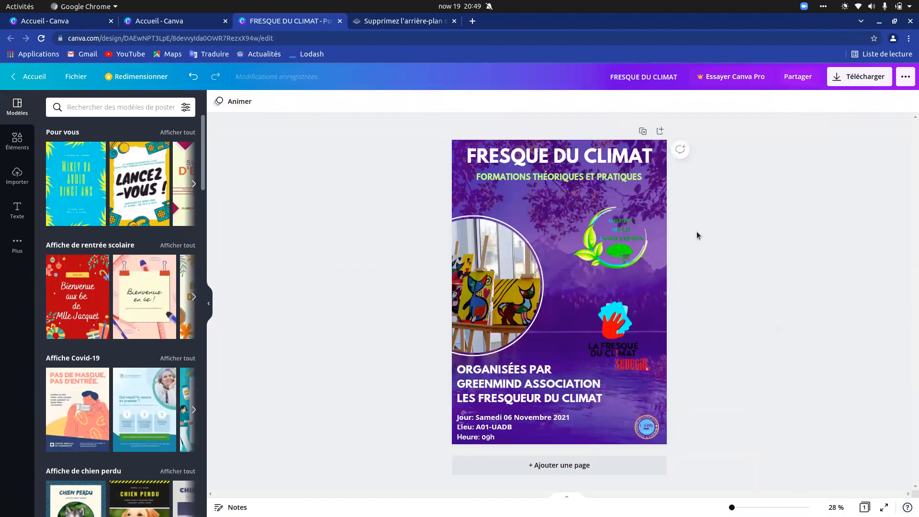
# Review the poster's sharing settings and the available publishing options.
pyautogui.click(798, 78)
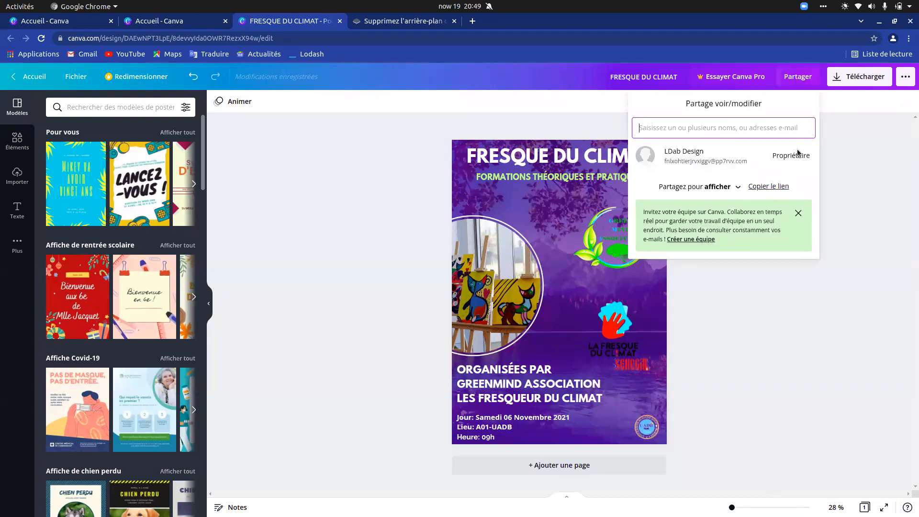
pyautogui.click(854, 127)
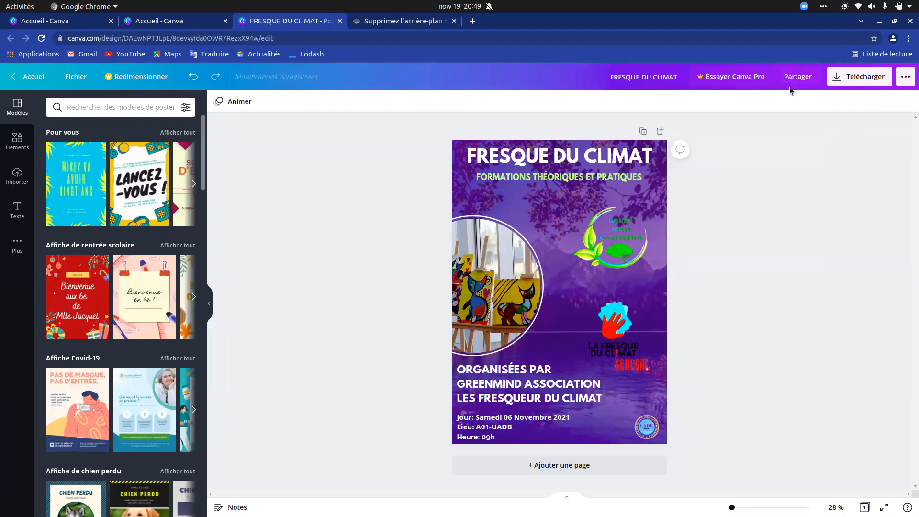
pyautogui.click(903, 78)
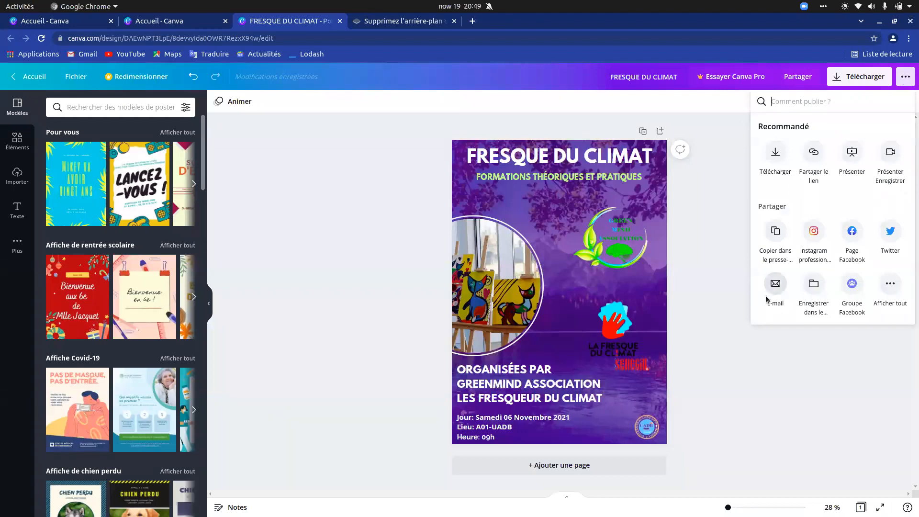
pyautogui.click(633, 187)
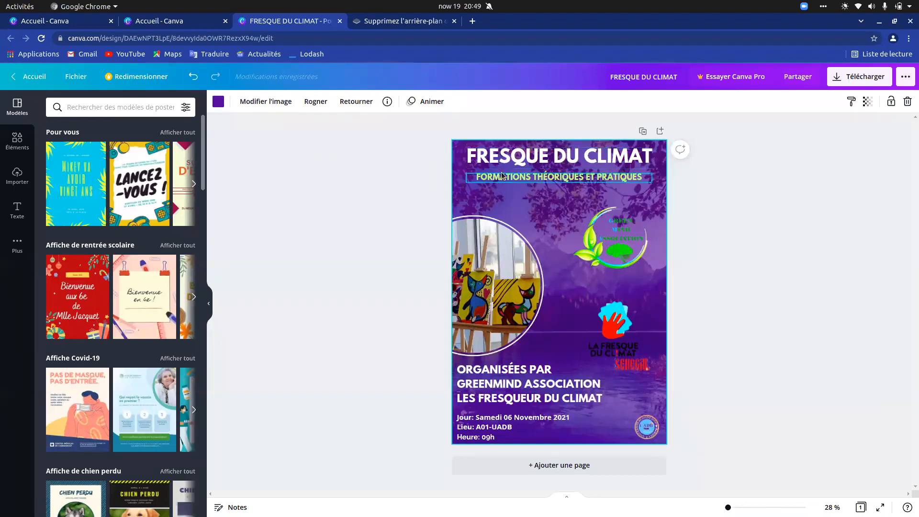
# Try text animations such as Rebond, Décalage, Ascension and Explosion on the FRESQUE DU CLIMAT title, ending with Bloc.
pyautogui.click(530, 157)
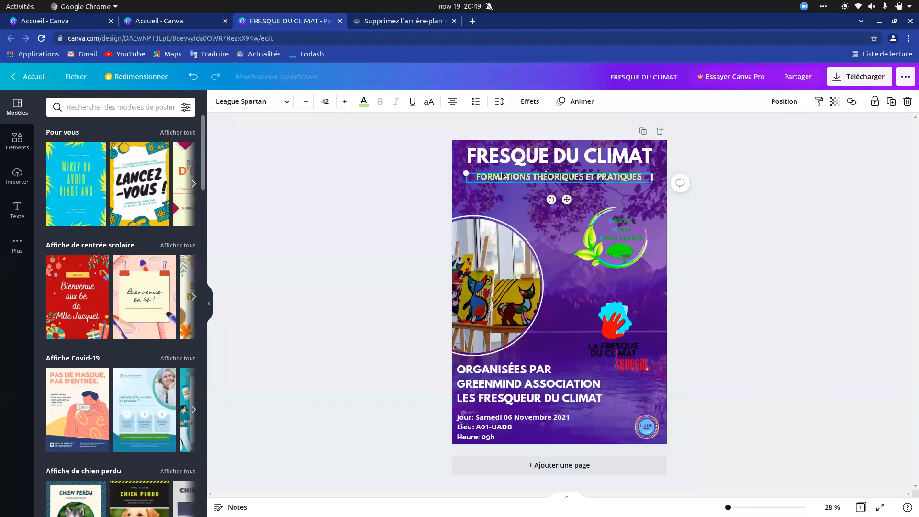
pyautogui.click(584, 101)
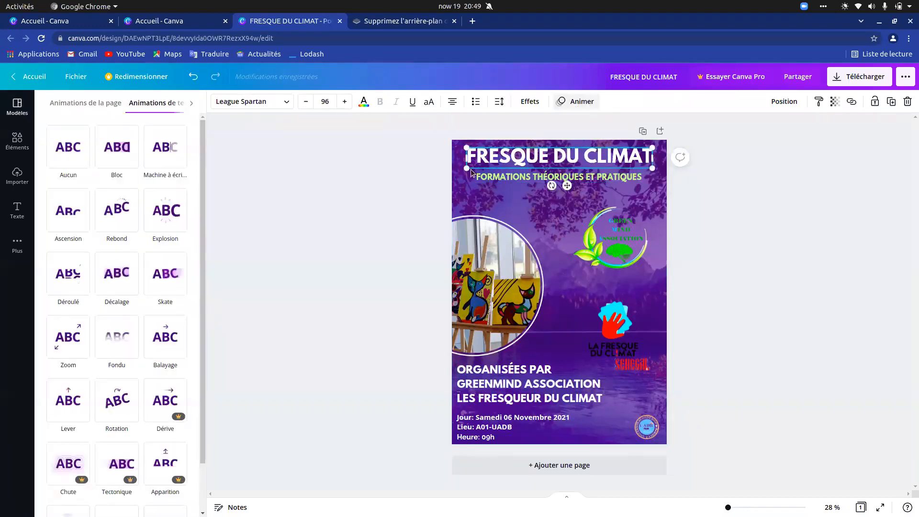
pyautogui.click(124, 218)
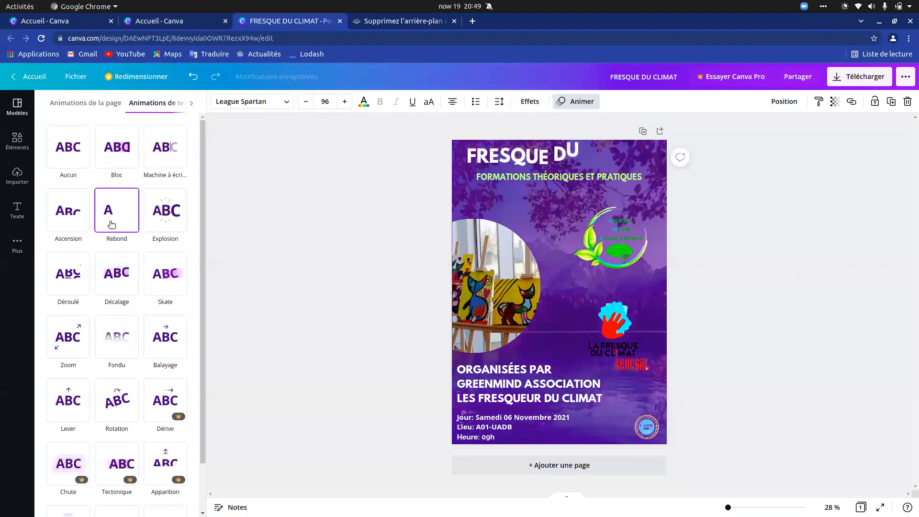
pyautogui.click(111, 283)
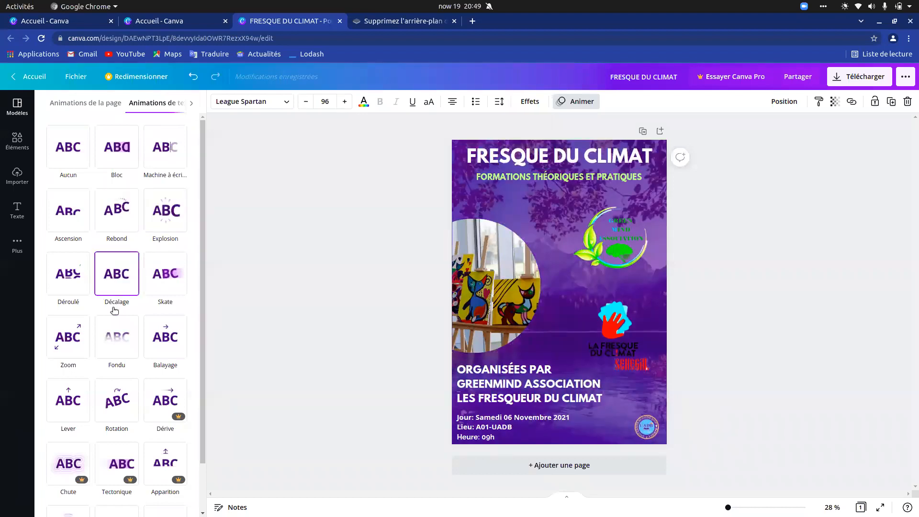
pyautogui.click(76, 271)
pyautogui.click(81, 233)
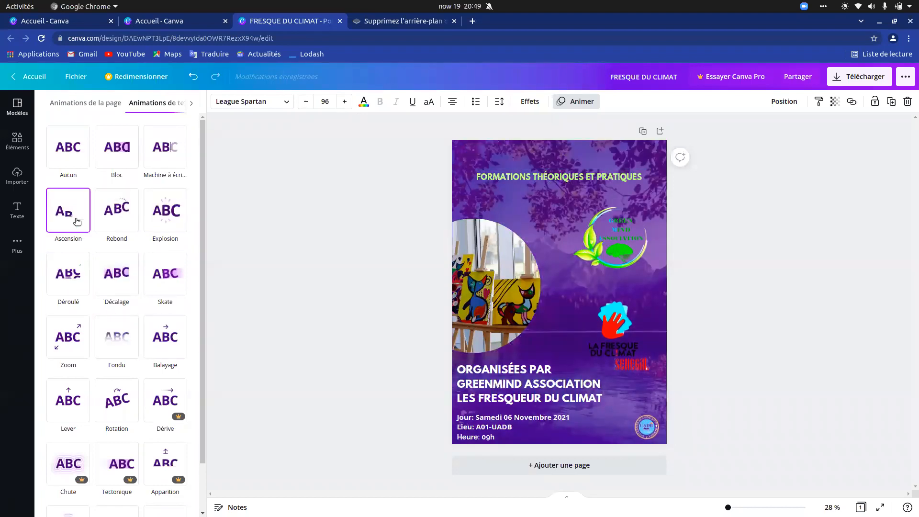
pyautogui.click(175, 223)
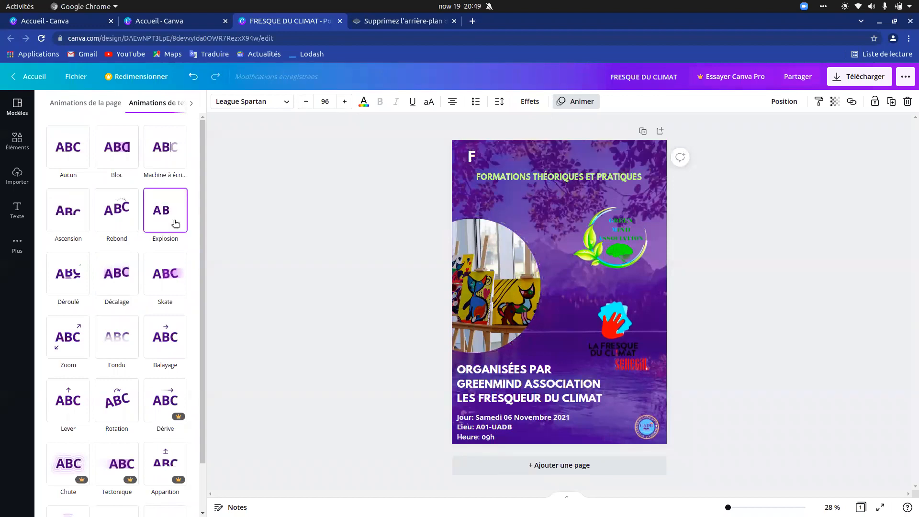
pyautogui.click(120, 220)
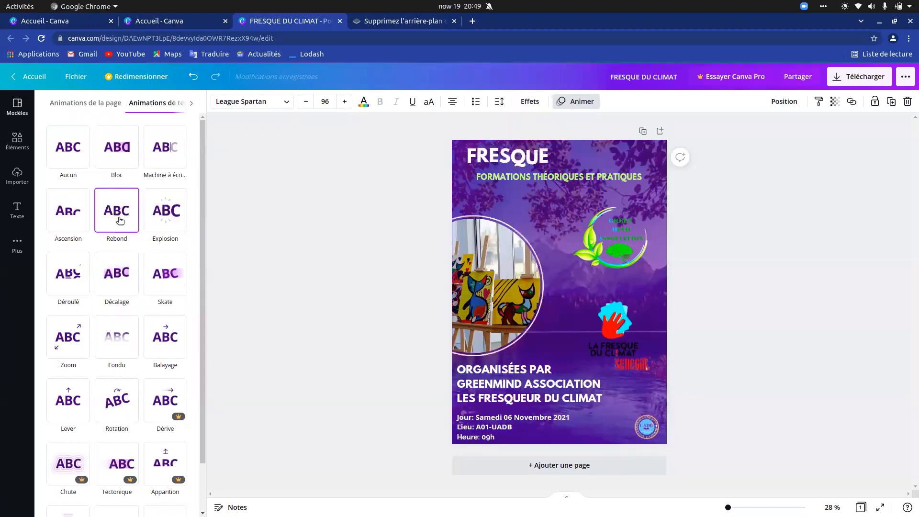
pyautogui.click(116, 158)
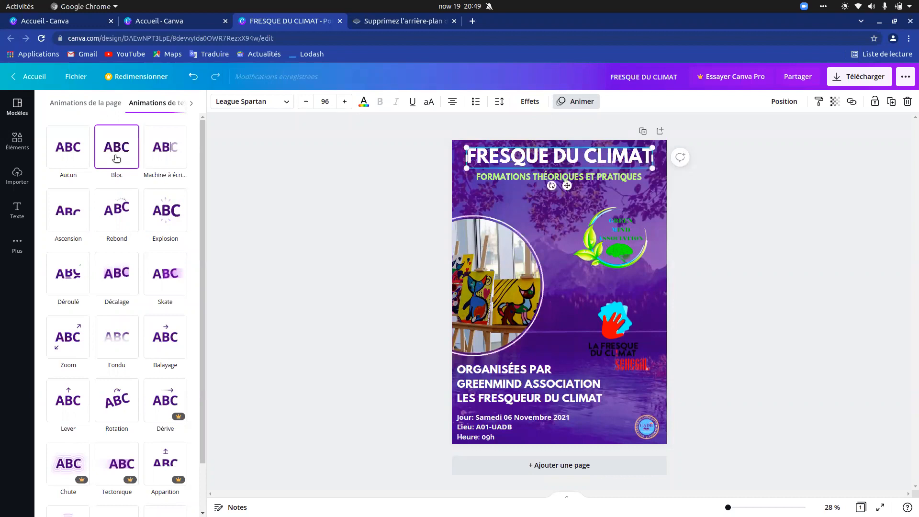
# Preview the Rebond and Rotation text animations on the FRESQUE DU CLIMAT title.
pyautogui.click(76, 149)
pyautogui.click(116, 225)
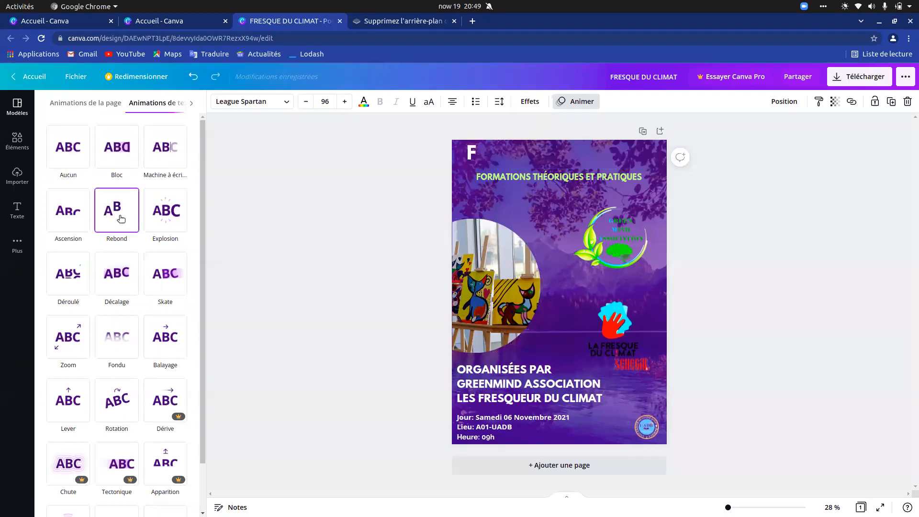
pyautogui.click(116, 401)
# Preview element animations such as Tectonique, Lever, Dérive, Apparition and Déplacement on the circular painting photo.
pyautogui.click(486, 286)
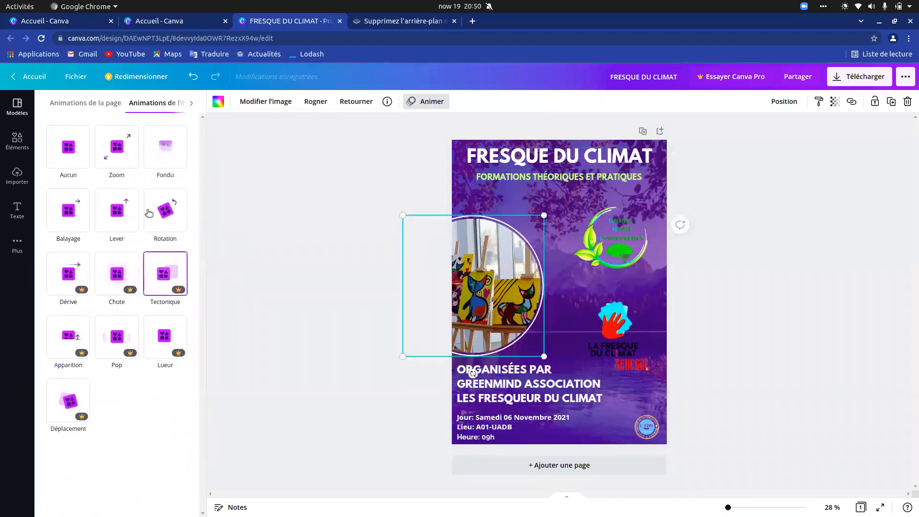
pyautogui.click(114, 210)
pyautogui.click(83, 274)
pyautogui.click(72, 347)
pyautogui.click(77, 397)
pyautogui.click(70, 196)
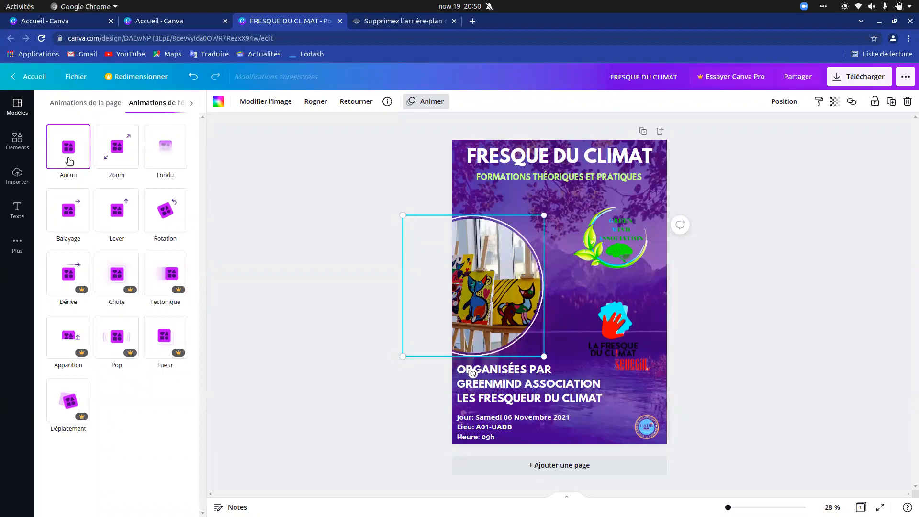
# Examine the animations offered for the subtitle, title, Green Mind Association logo and La Fresque du Climat logo, and close the animation options.
pyautogui.click(578, 182)
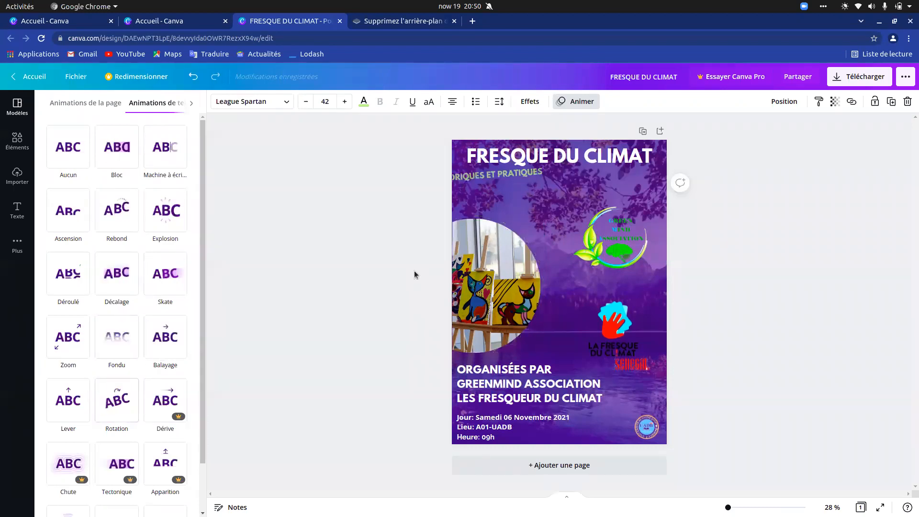
pyautogui.click(623, 236)
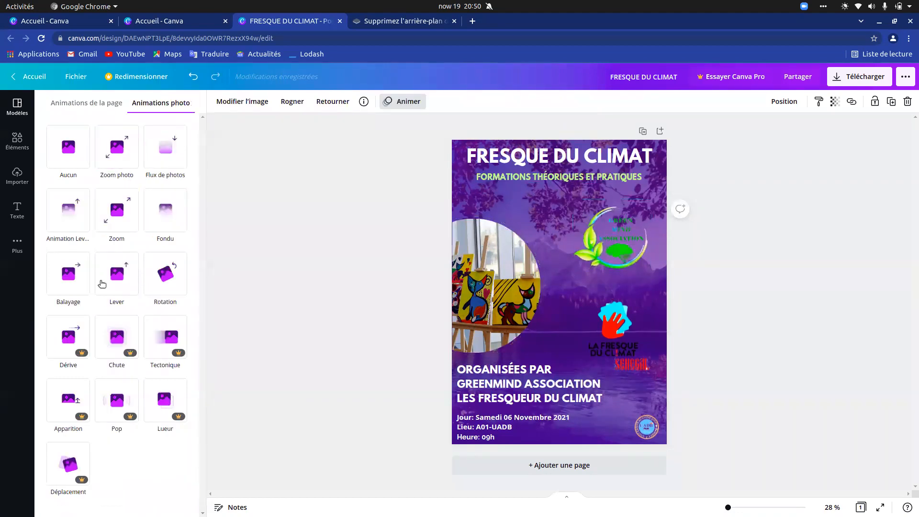
pyautogui.click(536, 153)
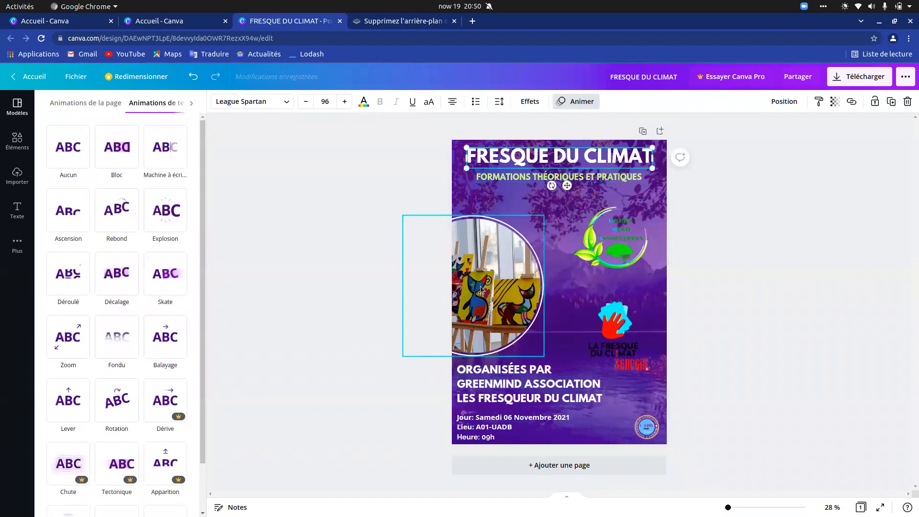
pyautogui.click(612, 325)
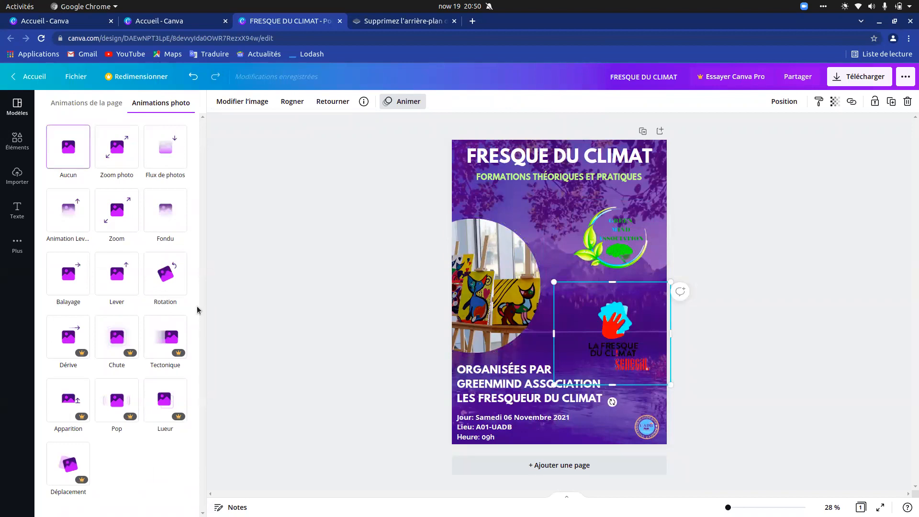
pyautogui.click(422, 326)
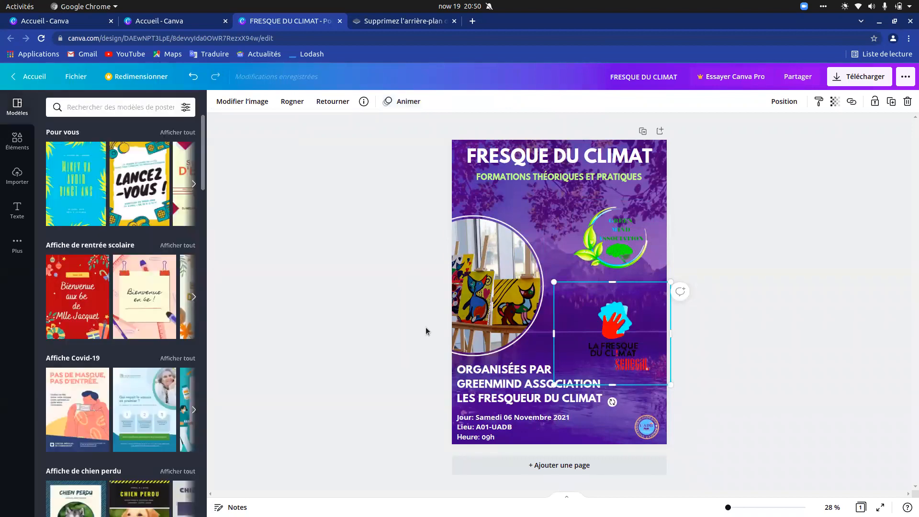
# Review the poster's publishing options and its download settings, leaving them without downloading.
pyautogui.click(720, 323)
pyautogui.click(905, 77)
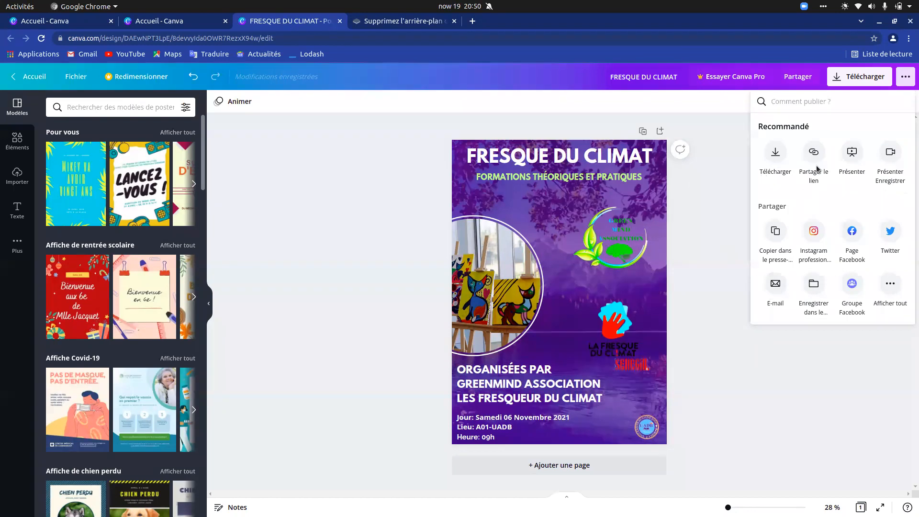
pyautogui.click(864, 81)
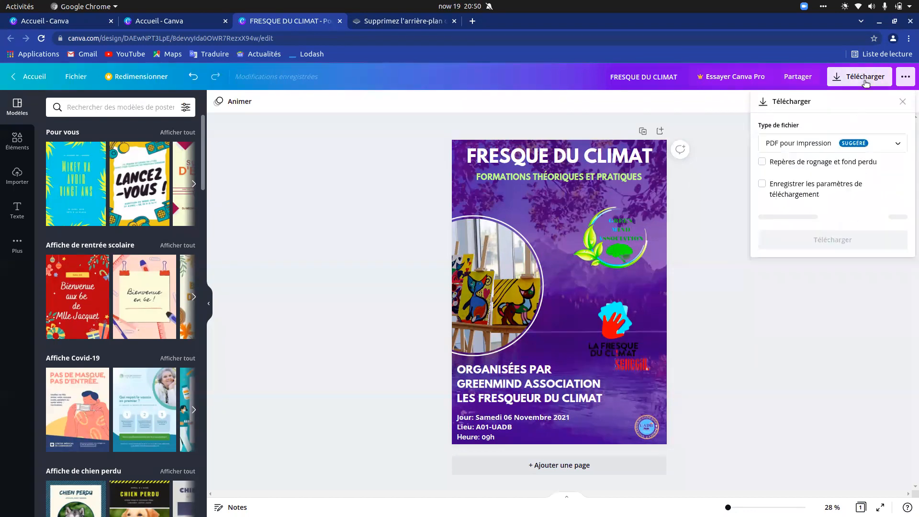
pyautogui.click(735, 313)
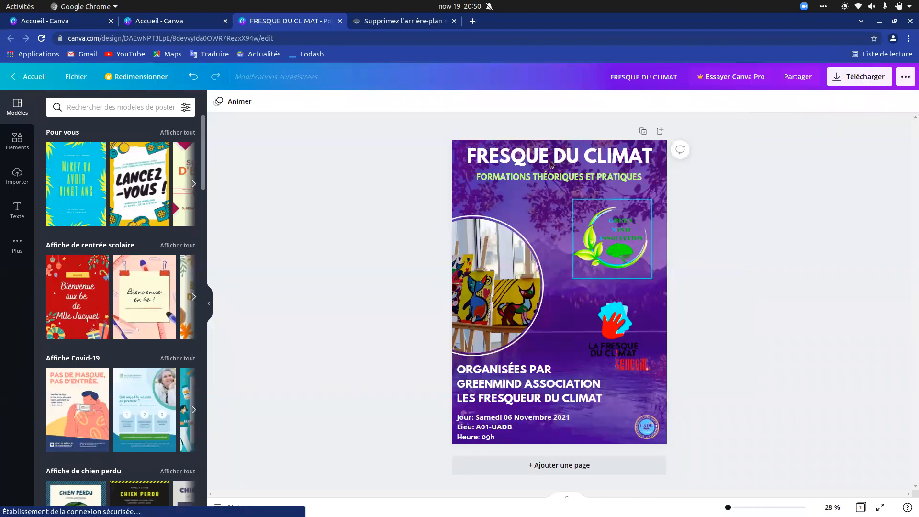
# Download the poster as a PNG file and dismiss the offer to share the design.
pyautogui.click(850, 85)
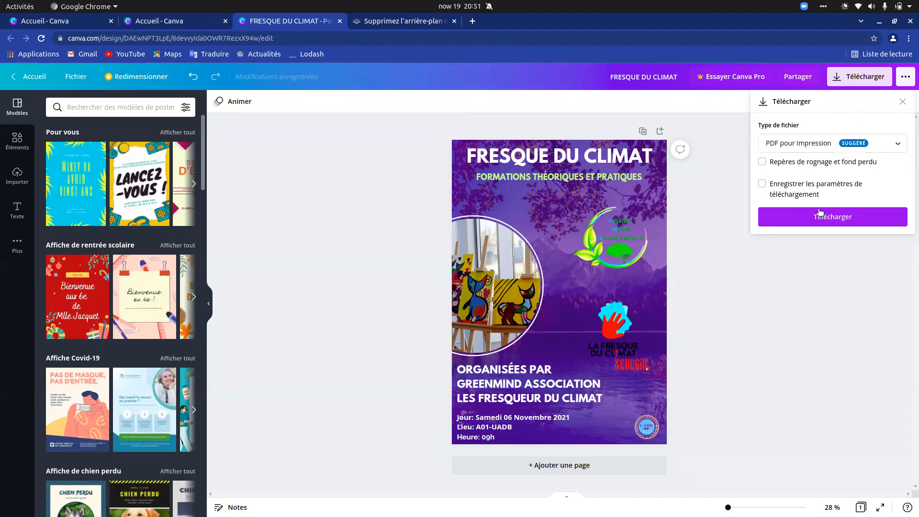
pyautogui.click(897, 144)
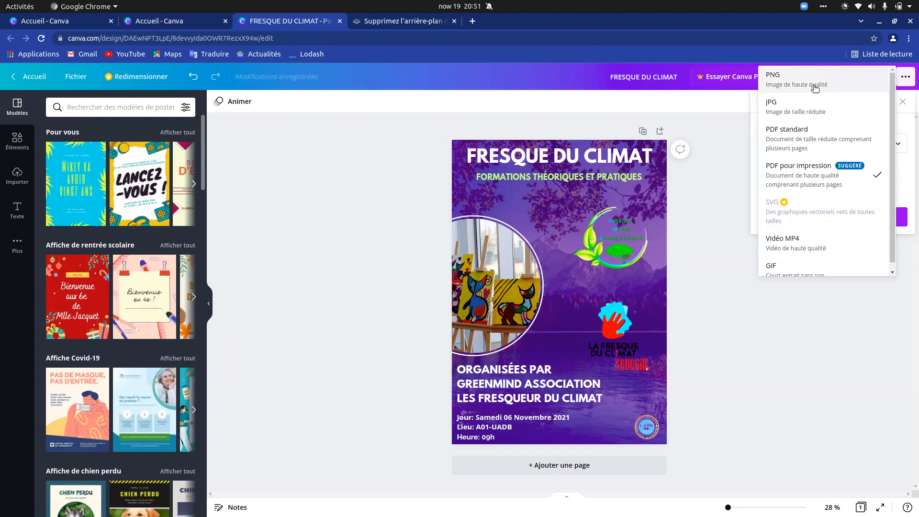
pyautogui.click(816, 87)
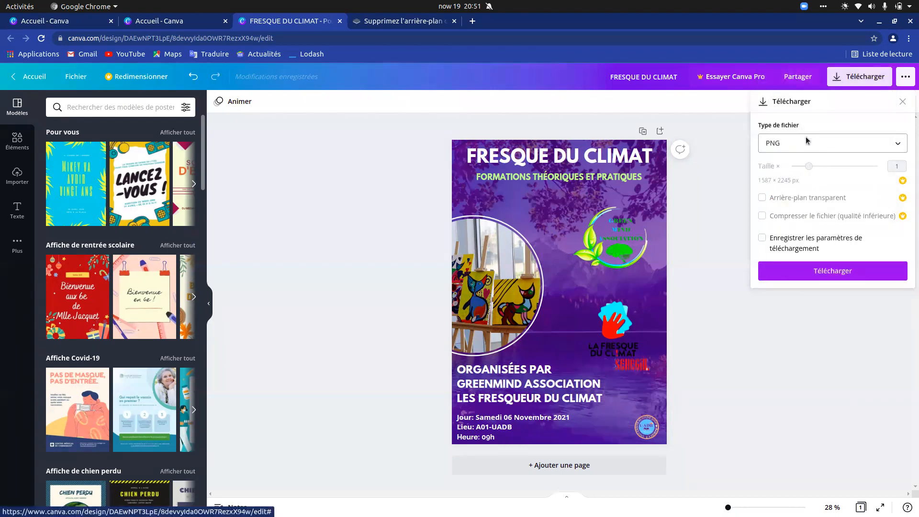
pyautogui.click(820, 271)
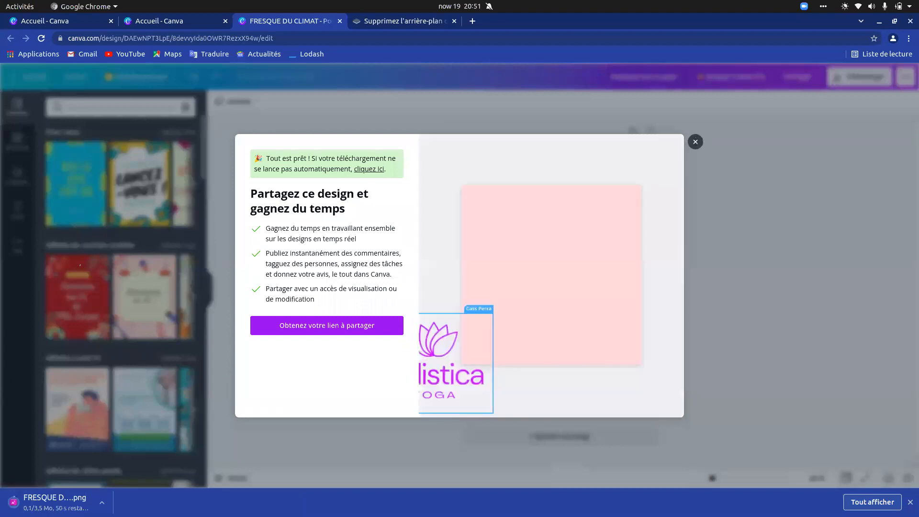
pyautogui.click(695, 141)
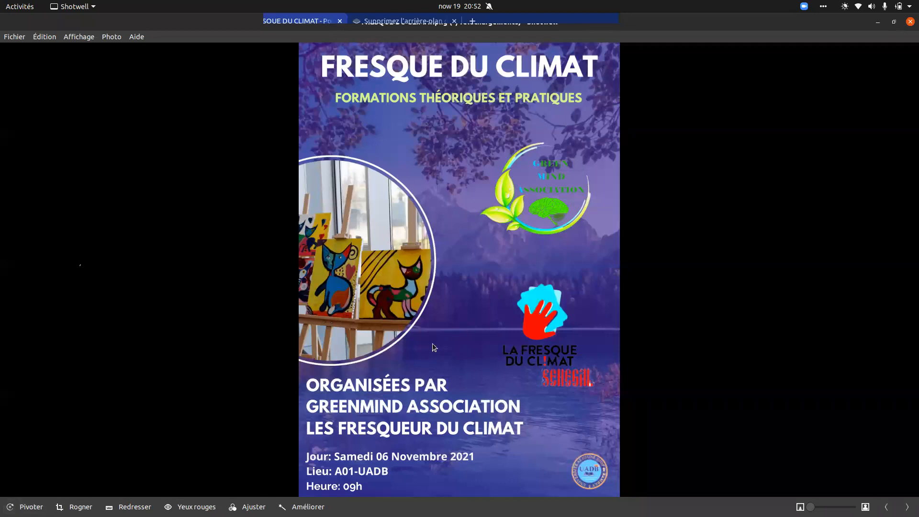
# Inspect the downloaded PNG poster in Shotwell, enlarged and in full screen, and switch back to Canva.
pyautogui.scroll(10, 433, 345)
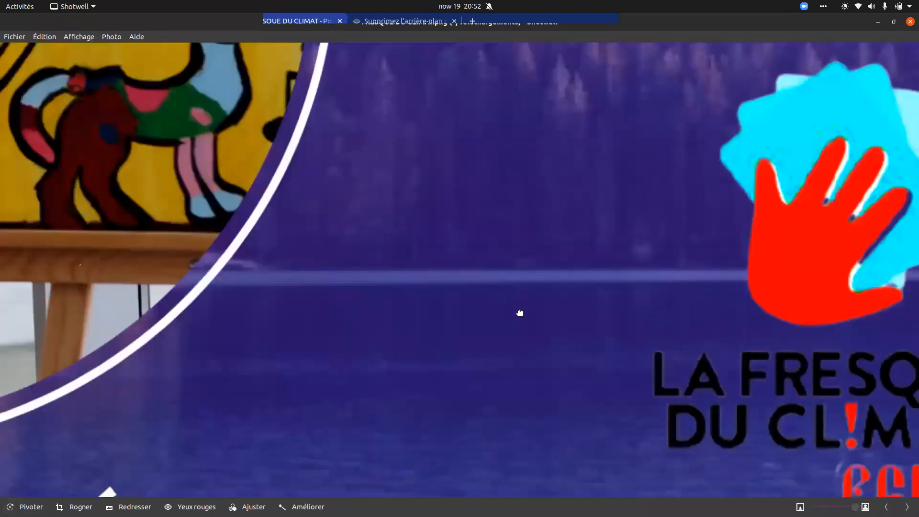
pyautogui.press('F11')
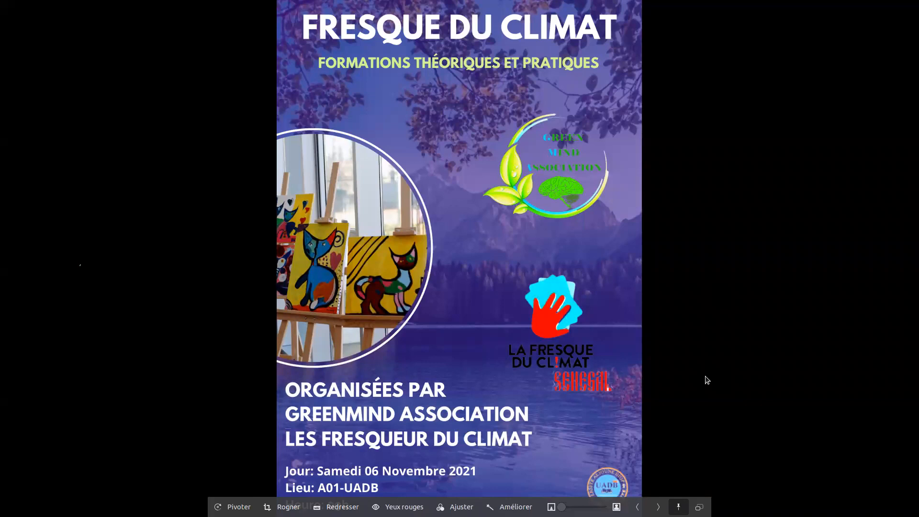
pyautogui.hotkey('alt', 'Tab')
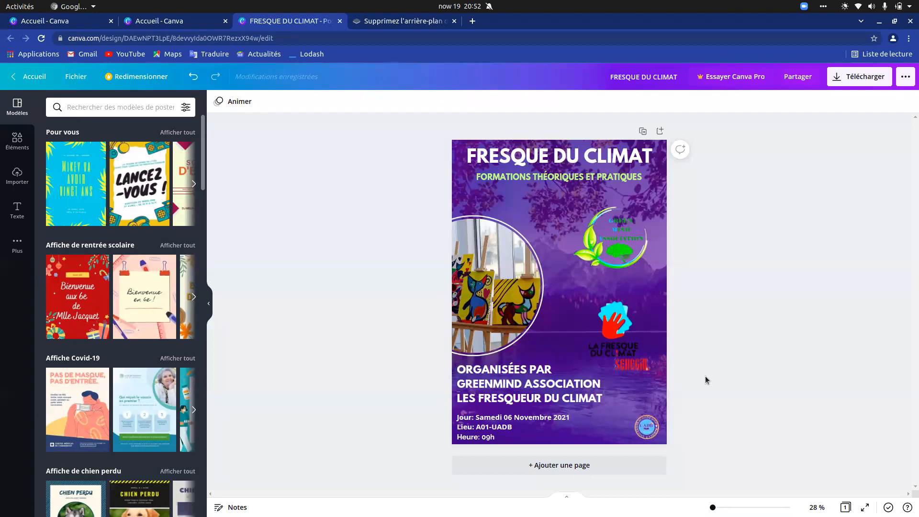
# Move the circular painting photo and its white ring up towards the subtitle, keeping them aligned with each other.
pyautogui.click(492, 321)
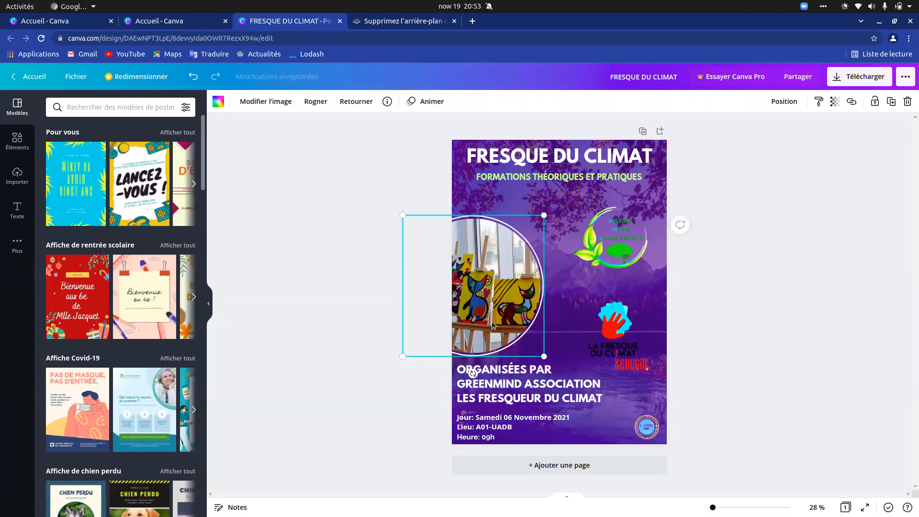
pyautogui.moveTo(488, 319); pyautogui.dragTo(488, 300)
pyautogui.click(497, 348)
pyautogui.moveTo(498, 349); pyautogui.dragTo(498, 328)
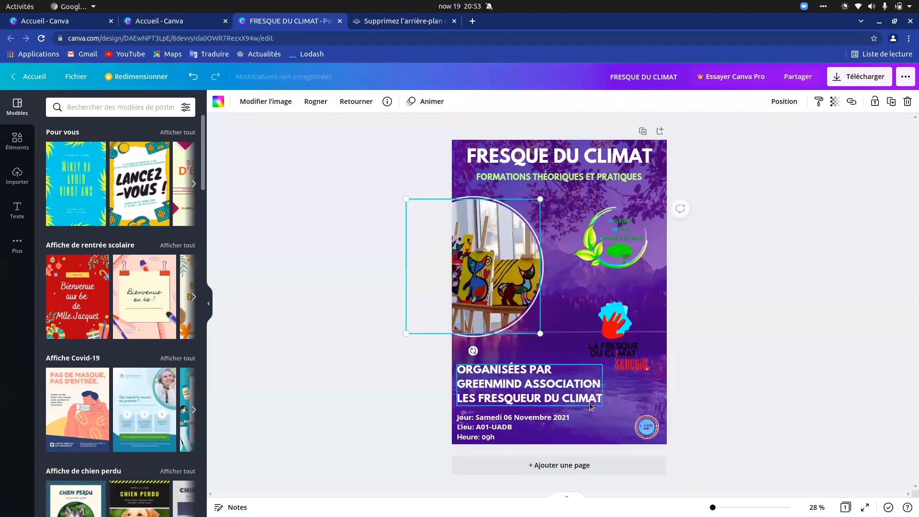
pyautogui.click(579, 441)
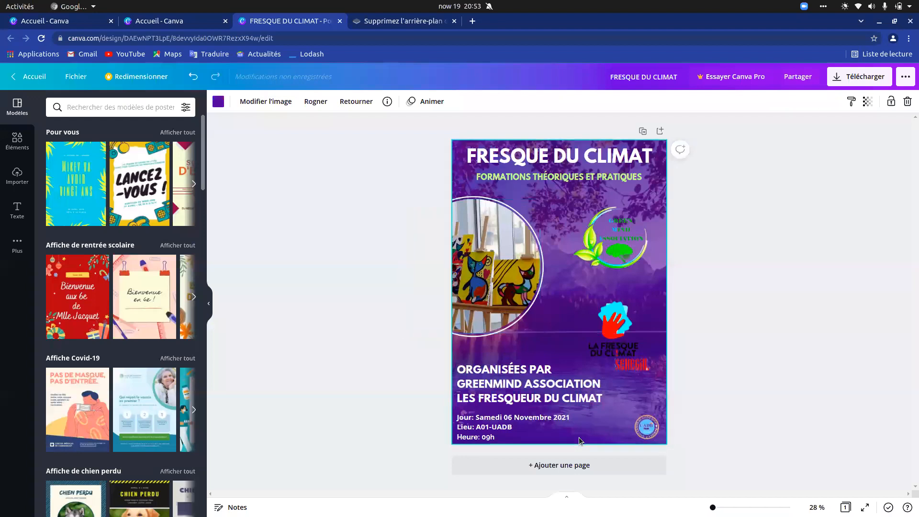
# Lower the circular photo and its white ring slightly and recentre them on each other above the organiser text.
pyautogui.moveTo(487, 314); pyautogui.dragTo(487, 320)
pyautogui.moveTo(477, 204); pyautogui.dragTo(482, 210)
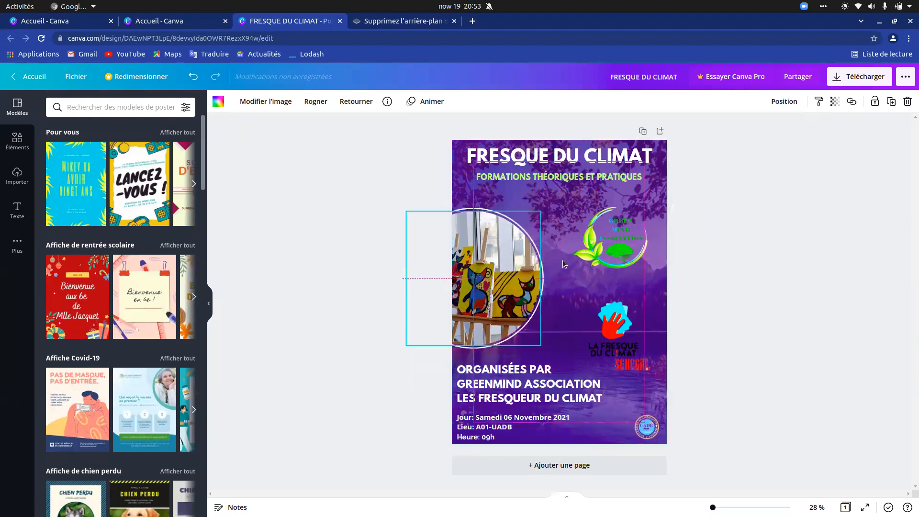
pyautogui.click(715, 283)
pyautogui.click(521, 268)
pyautogui.moveTo(495, 272)
pyautogui.mouseDown()
pyautogui.moveTo(482, 269)
pyautogui.moveTo(496, 271)
pyautogui.mouseUp()
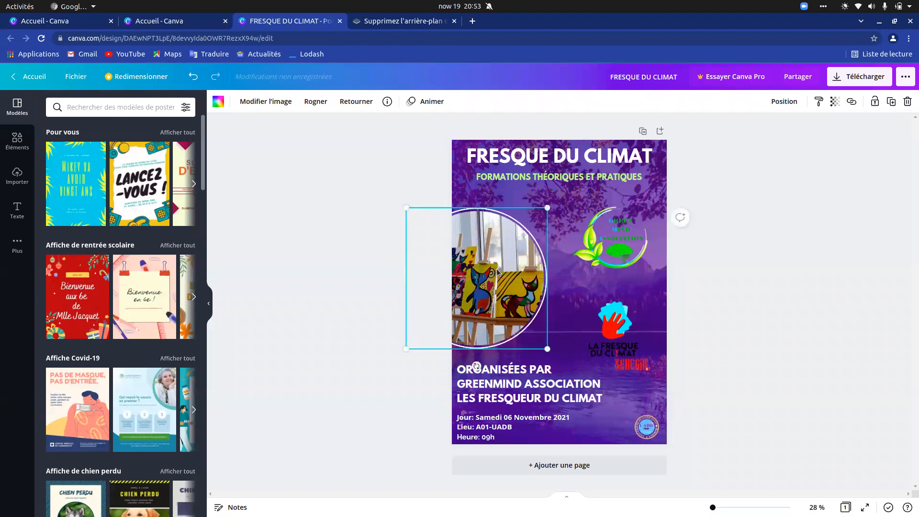
pyautogui.click(719, 305)
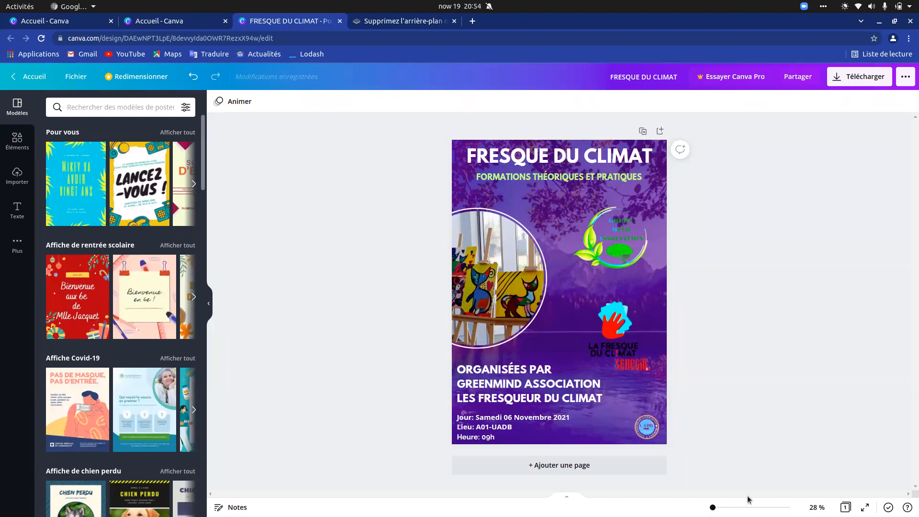
# Look over the poster's individual elements: both logos, the circular photo, the subtitle, the organiser text and the title.
pyautogui.moveTo(713, 507); pyautogui.dragTo(713, 507)
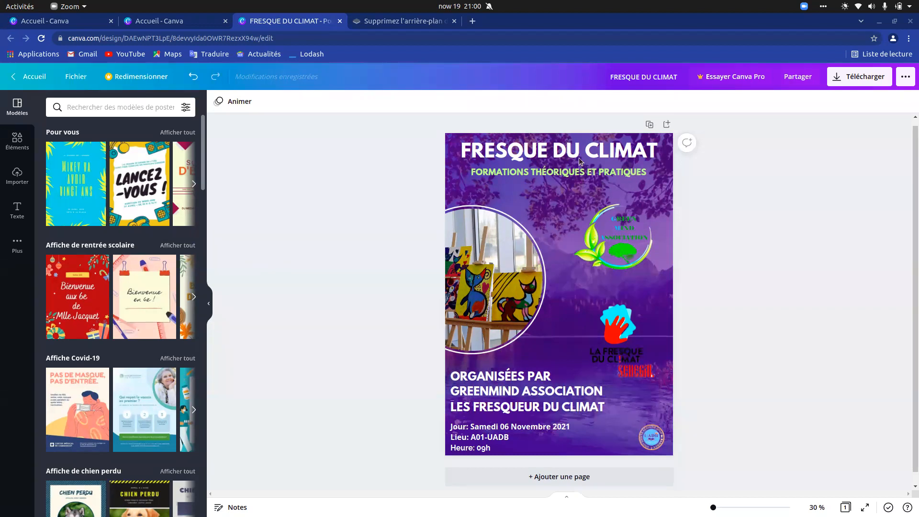
pyautogui.click(283, 28)
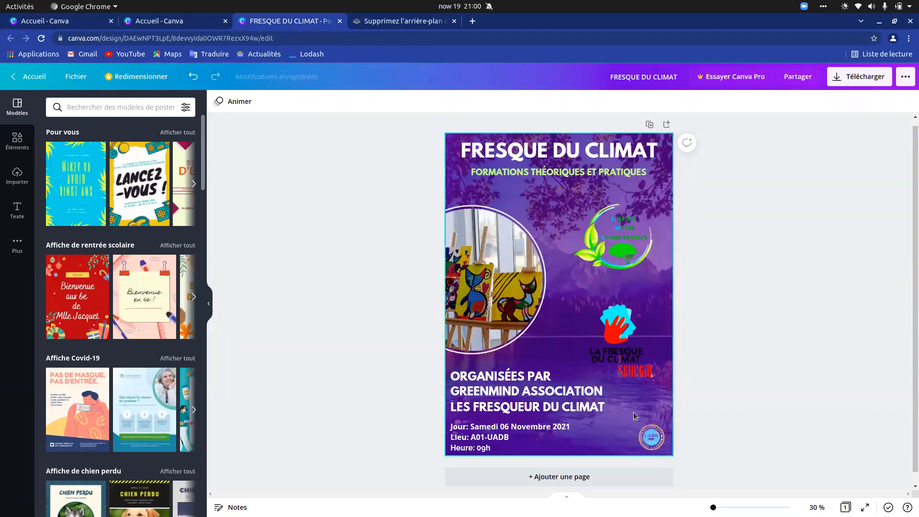
pyautogui.click(624, 352)
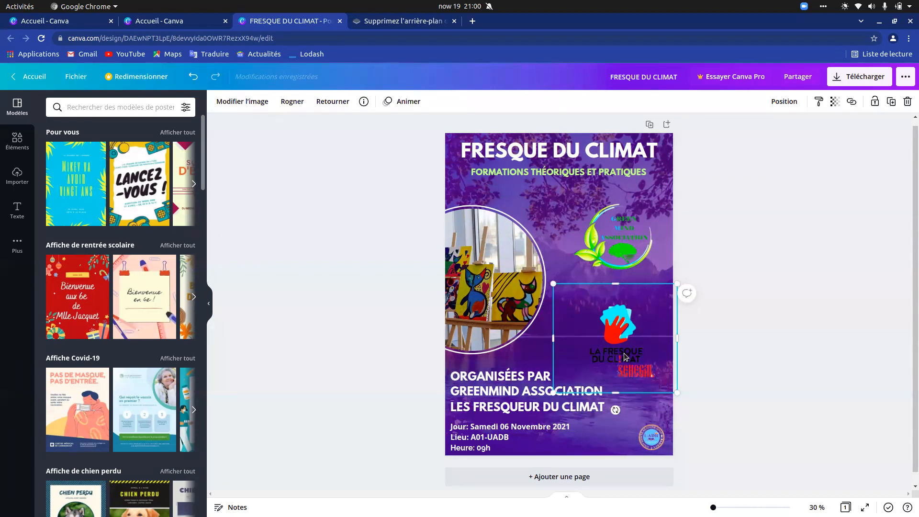
pyautogui.click(624, 254)
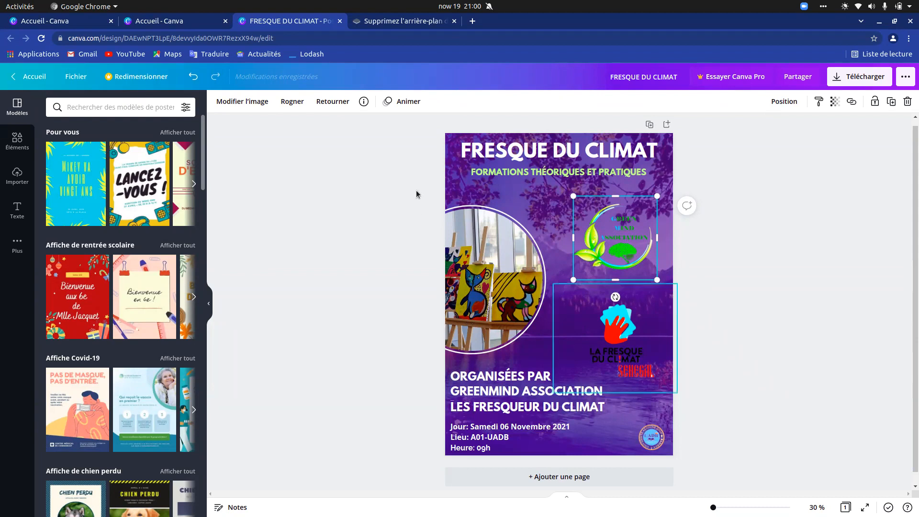
pyautogui.click(468, 254)
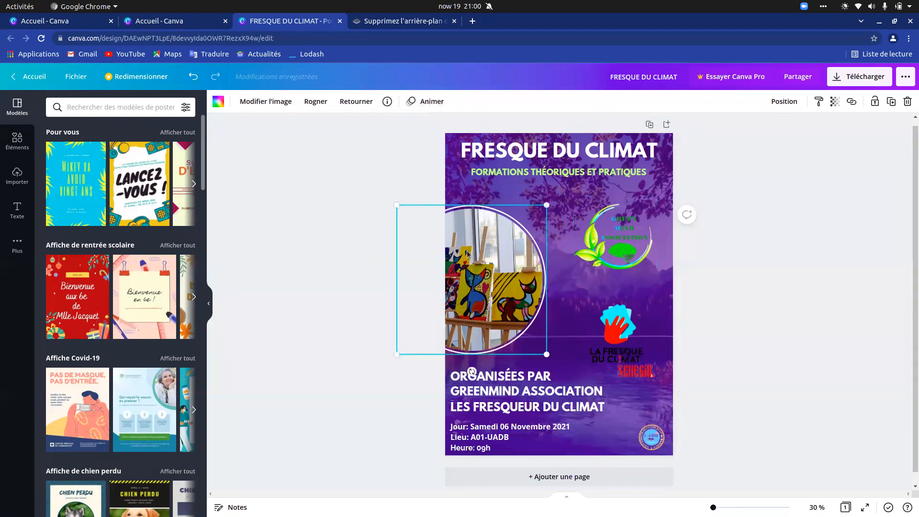
pyautogui.click(506, 174)
pyautogui.click(523, 392)
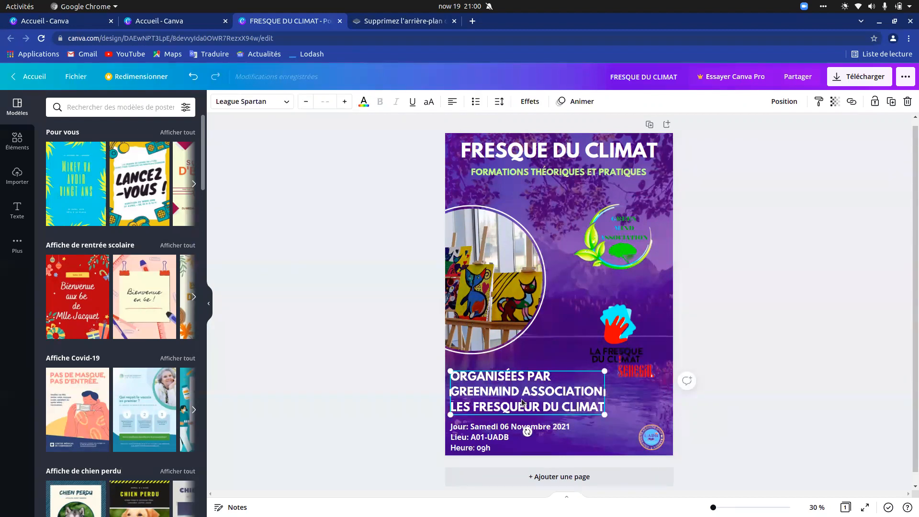
pyautogui.click(498, 279)
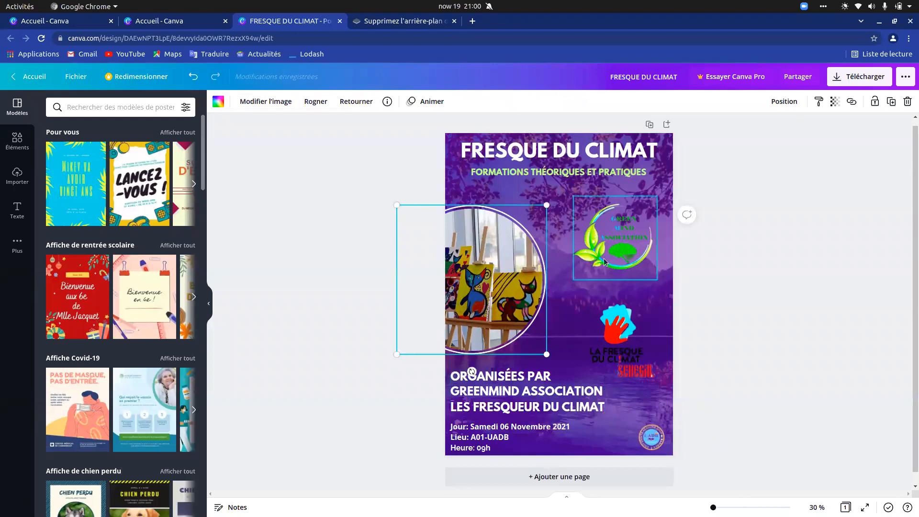
pyautogui.click(544, 158)
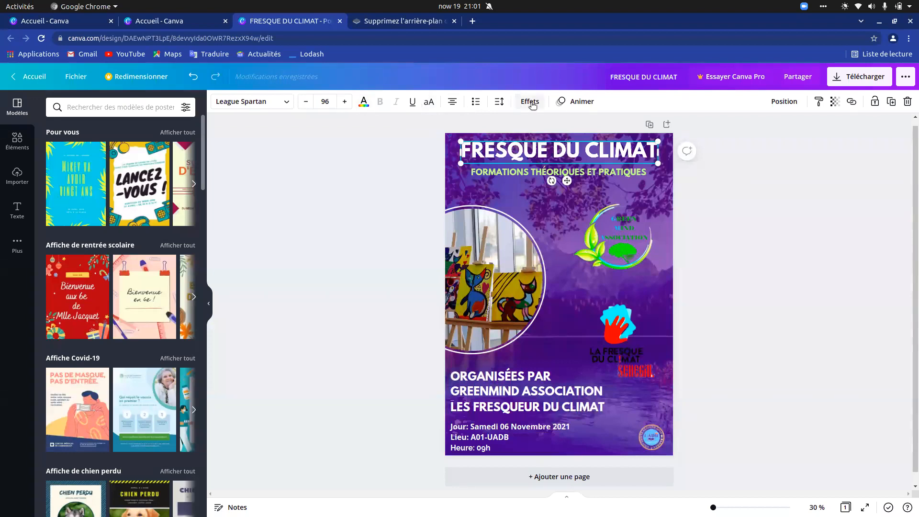
# Preview the photo animations on the green leaf logo and look over the animation choices for the hand logo and organiser text.
pyautogui.click(616, 253)
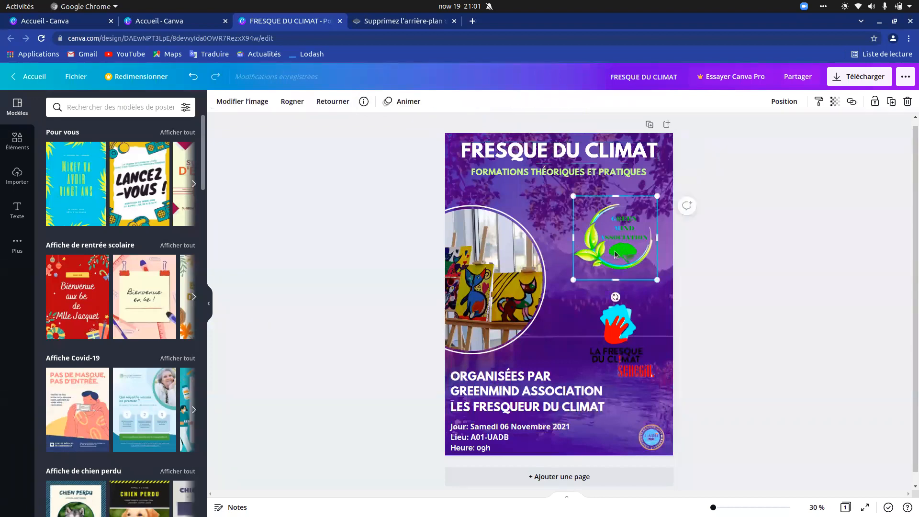
pyautogui.click(399, 103)
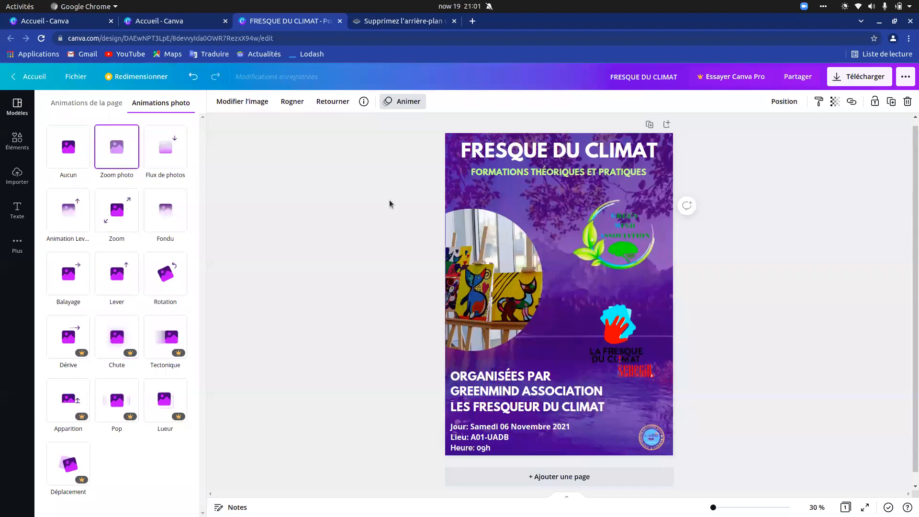
pyautogui.click(619, 344)
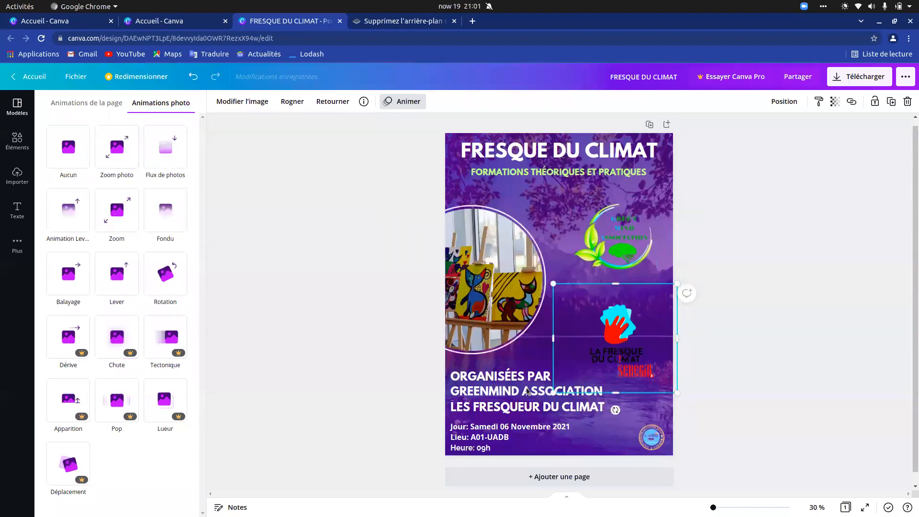
pyautogui.click(499, 397)
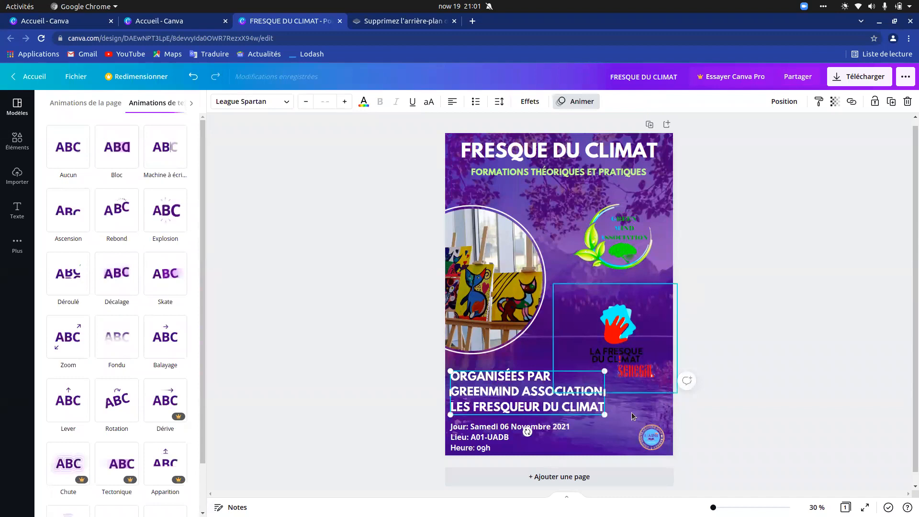
pyautogui.press('Escape')
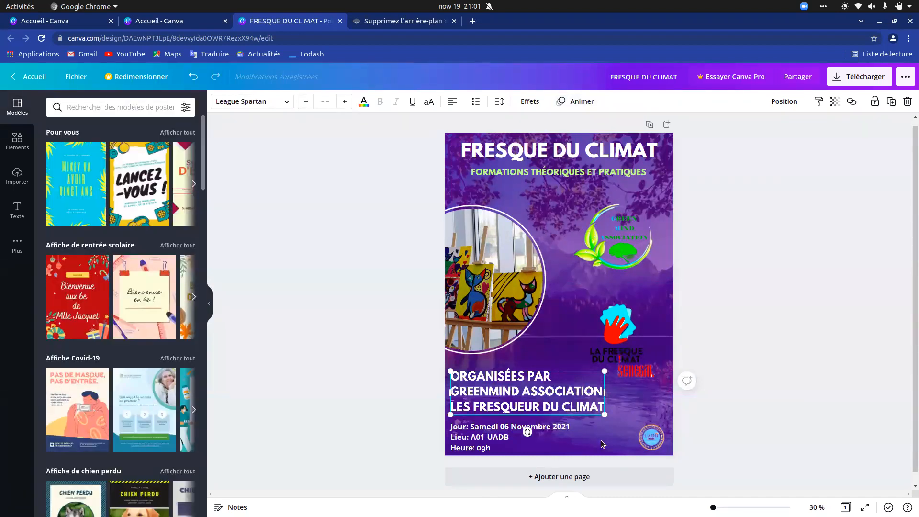
# Set the poster background photo's transparency to 41.
pyautogui.click(664, 252)
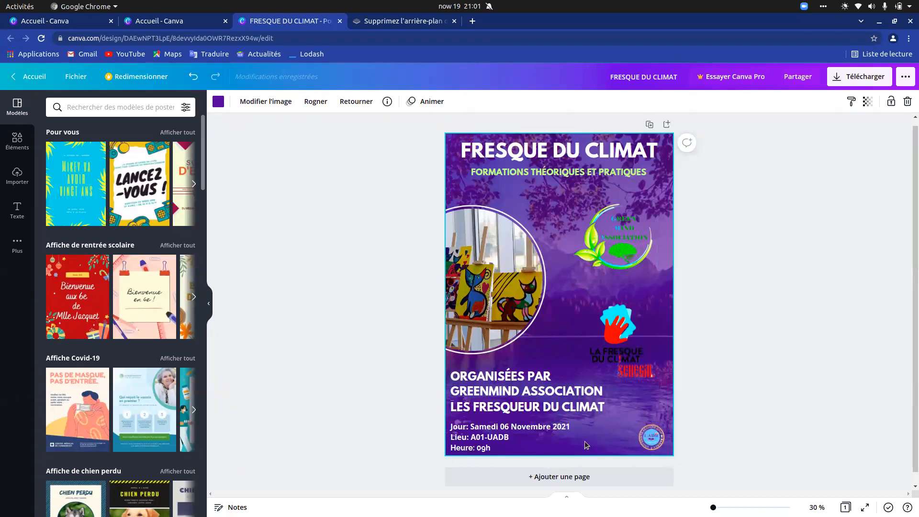
pyautogui.click(867, 101)
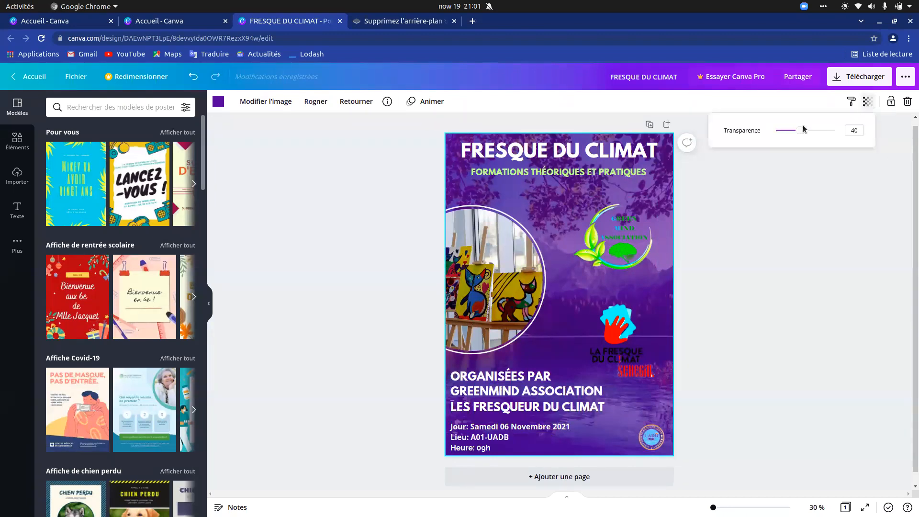
pyautogui.moveTo(806, 135)
pyautogui.mouseDown()
pyautogui.moveTo(835, 131)
pyautogui.moveTo(800, 137)
pyautogui.mouseUp()
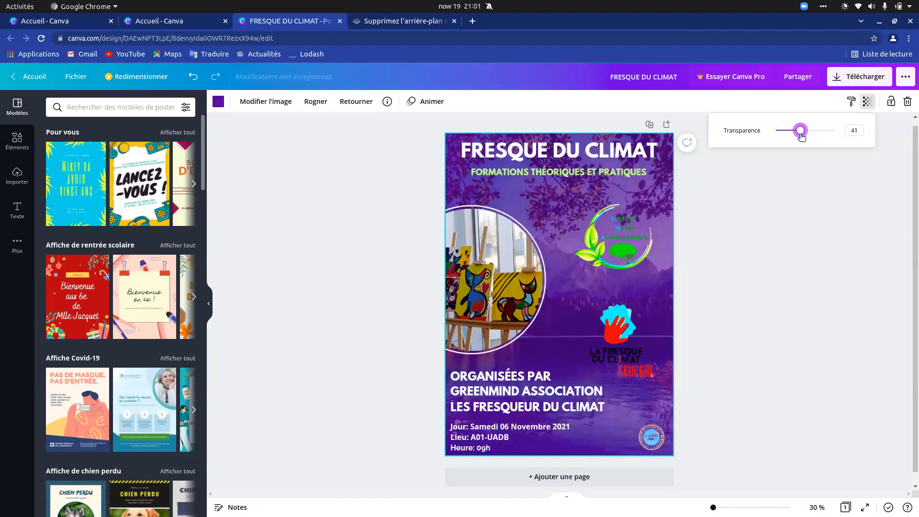
pyautogui.moveTo(801, 136); pyautogui.dragTo(801, 136)
# Look over the colour choices for the poster background and the collection of uploaded images.
pyautogui.click(218, 101)
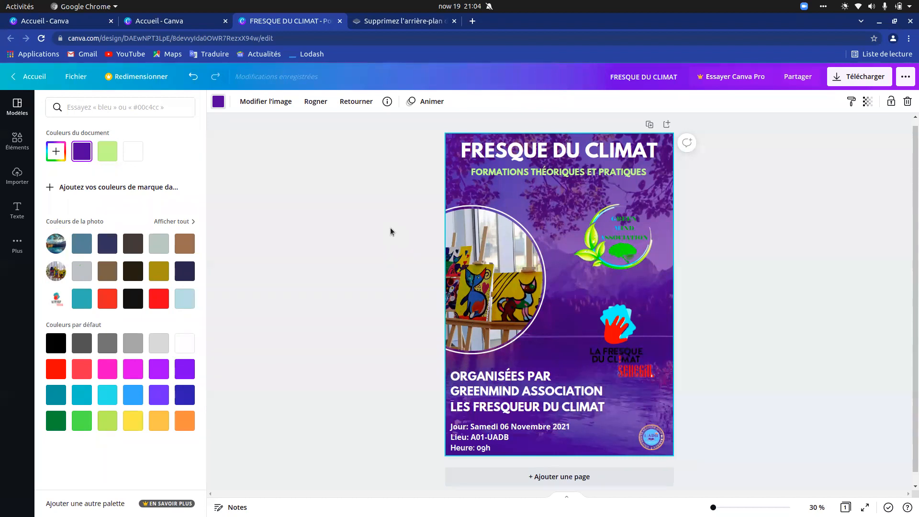
pyautogui.click(17, 178)
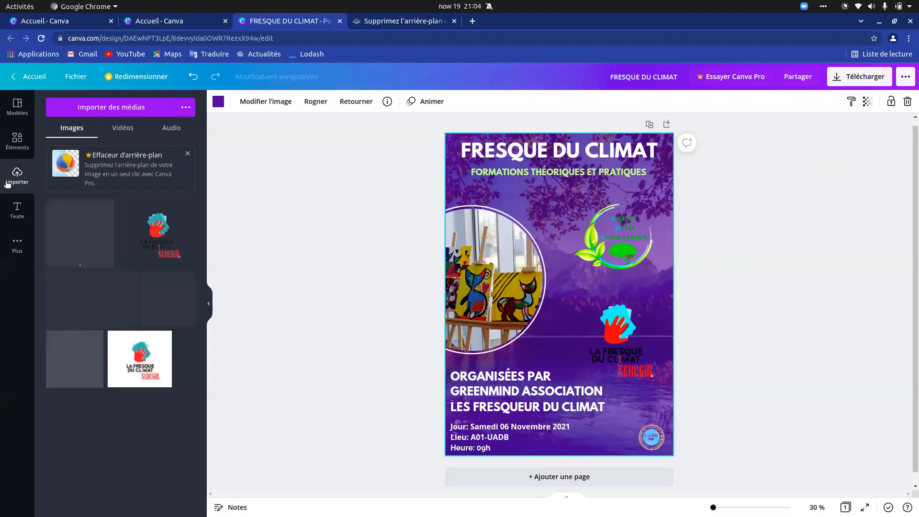